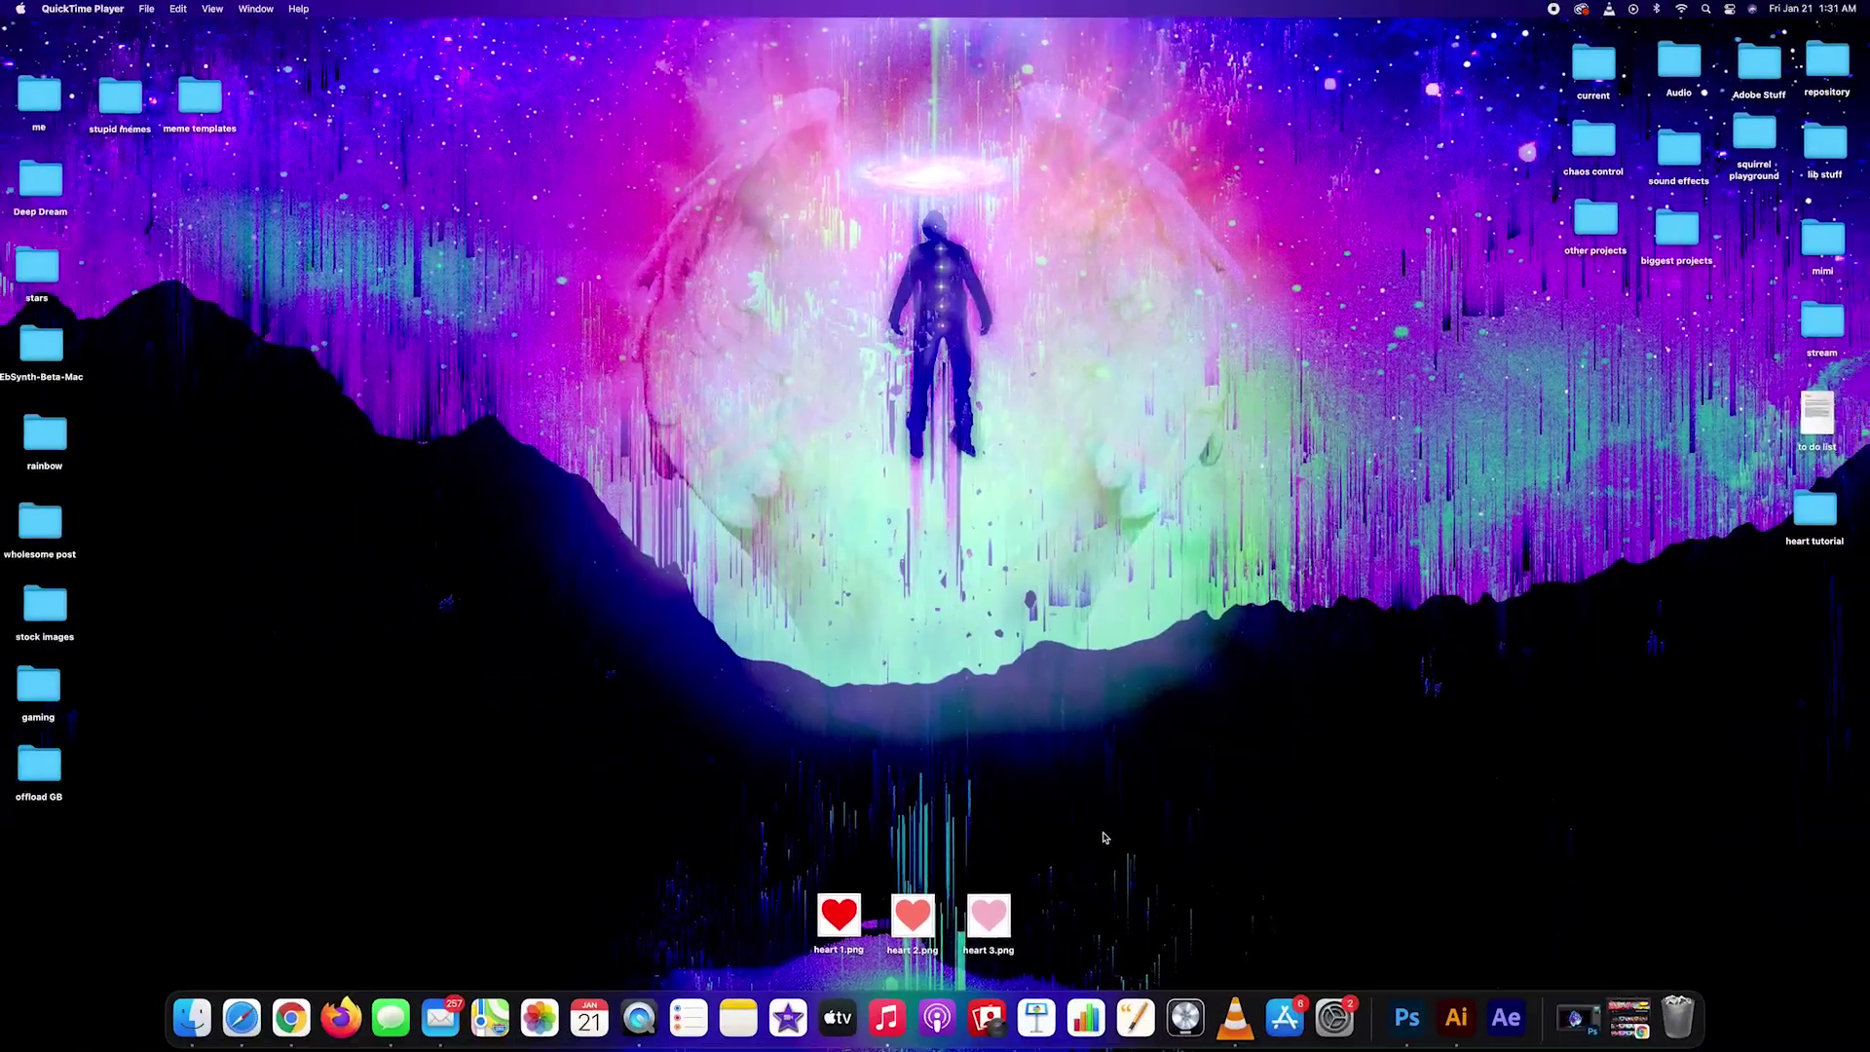
Step: Launch Adobe After Effects 2020 and dismiss its Home window
drag(1102, 833, 747, 984)
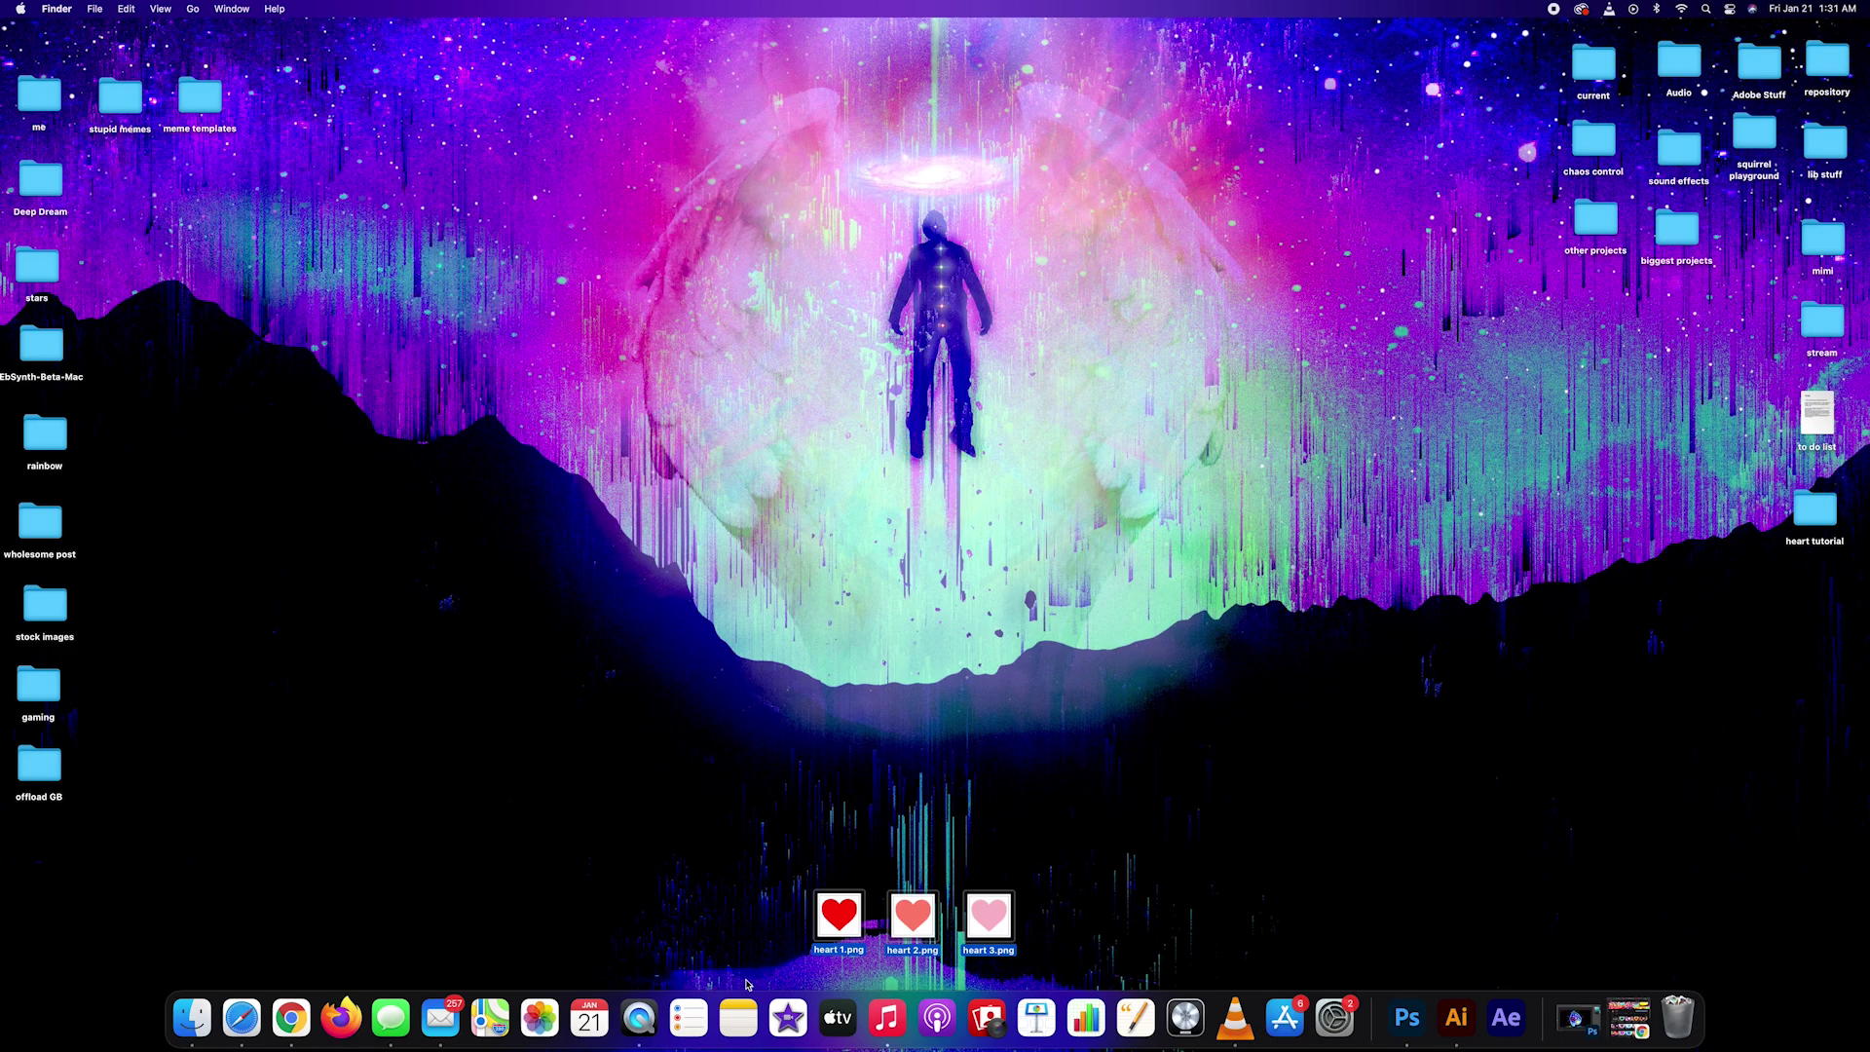
key(F4)
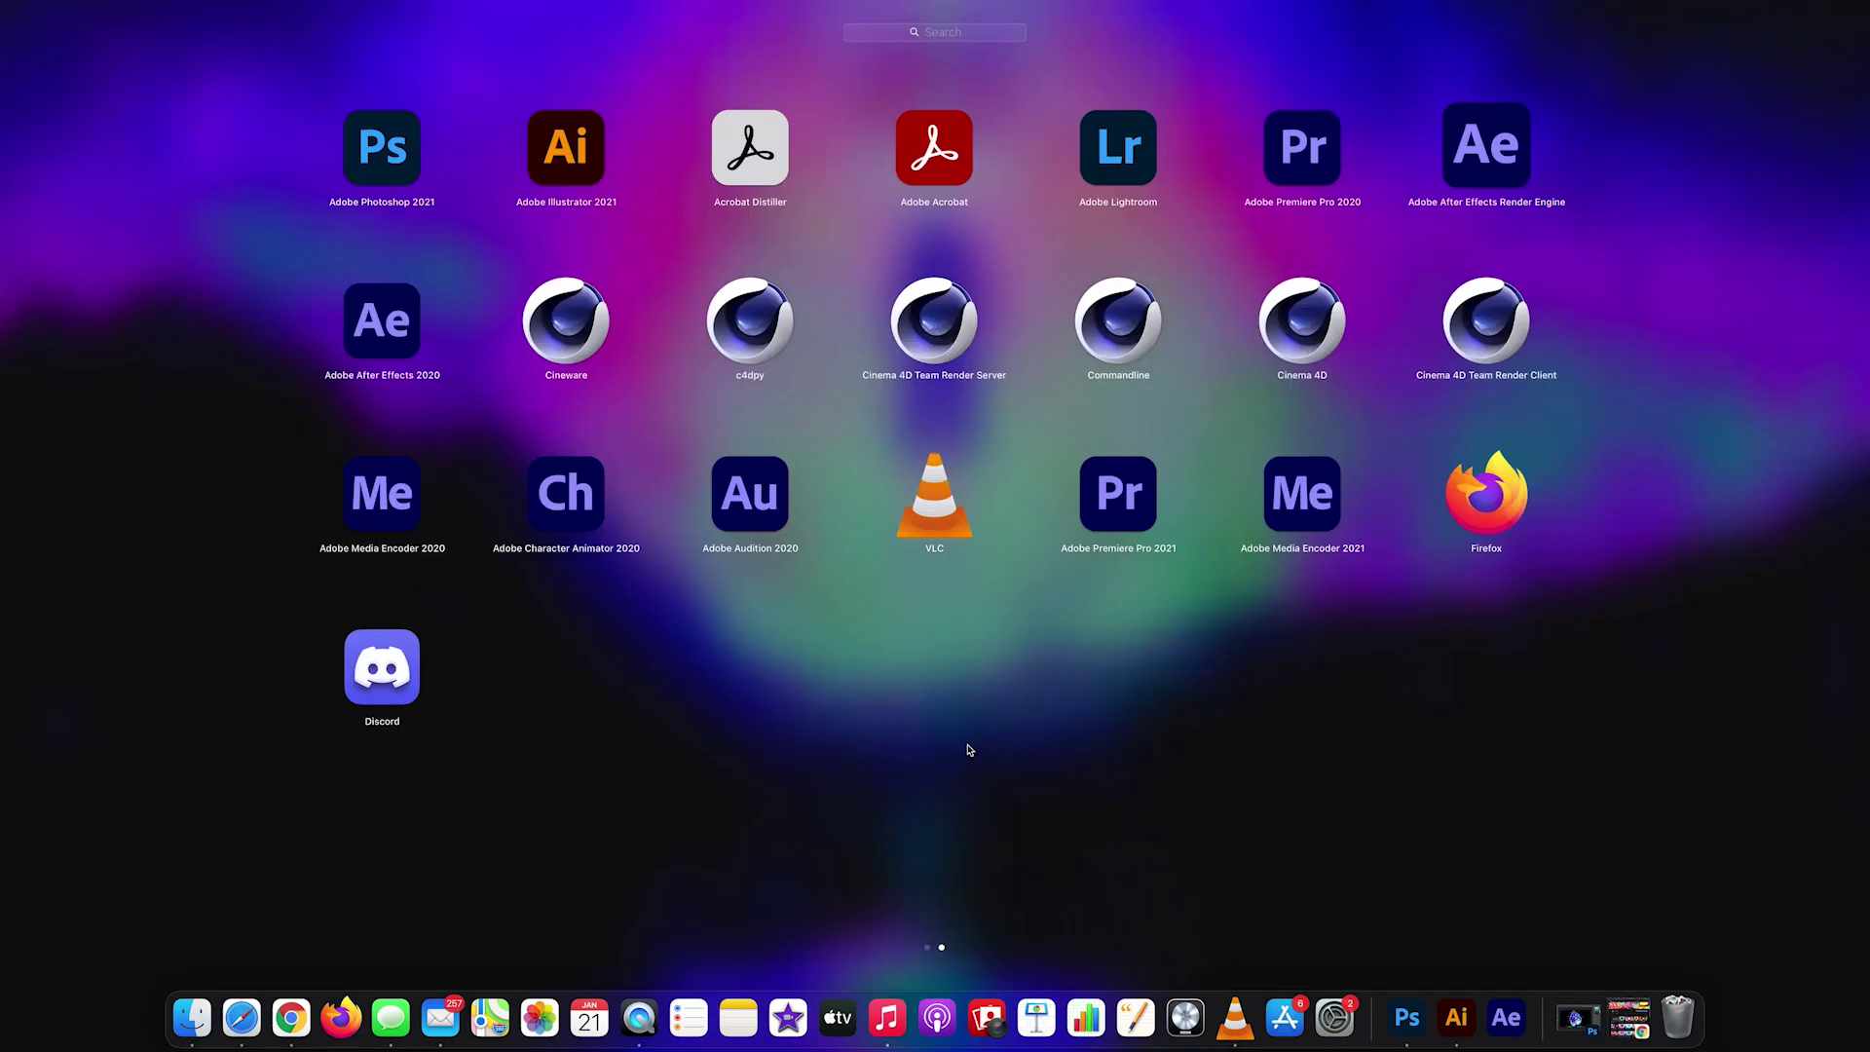
click(402, 315)
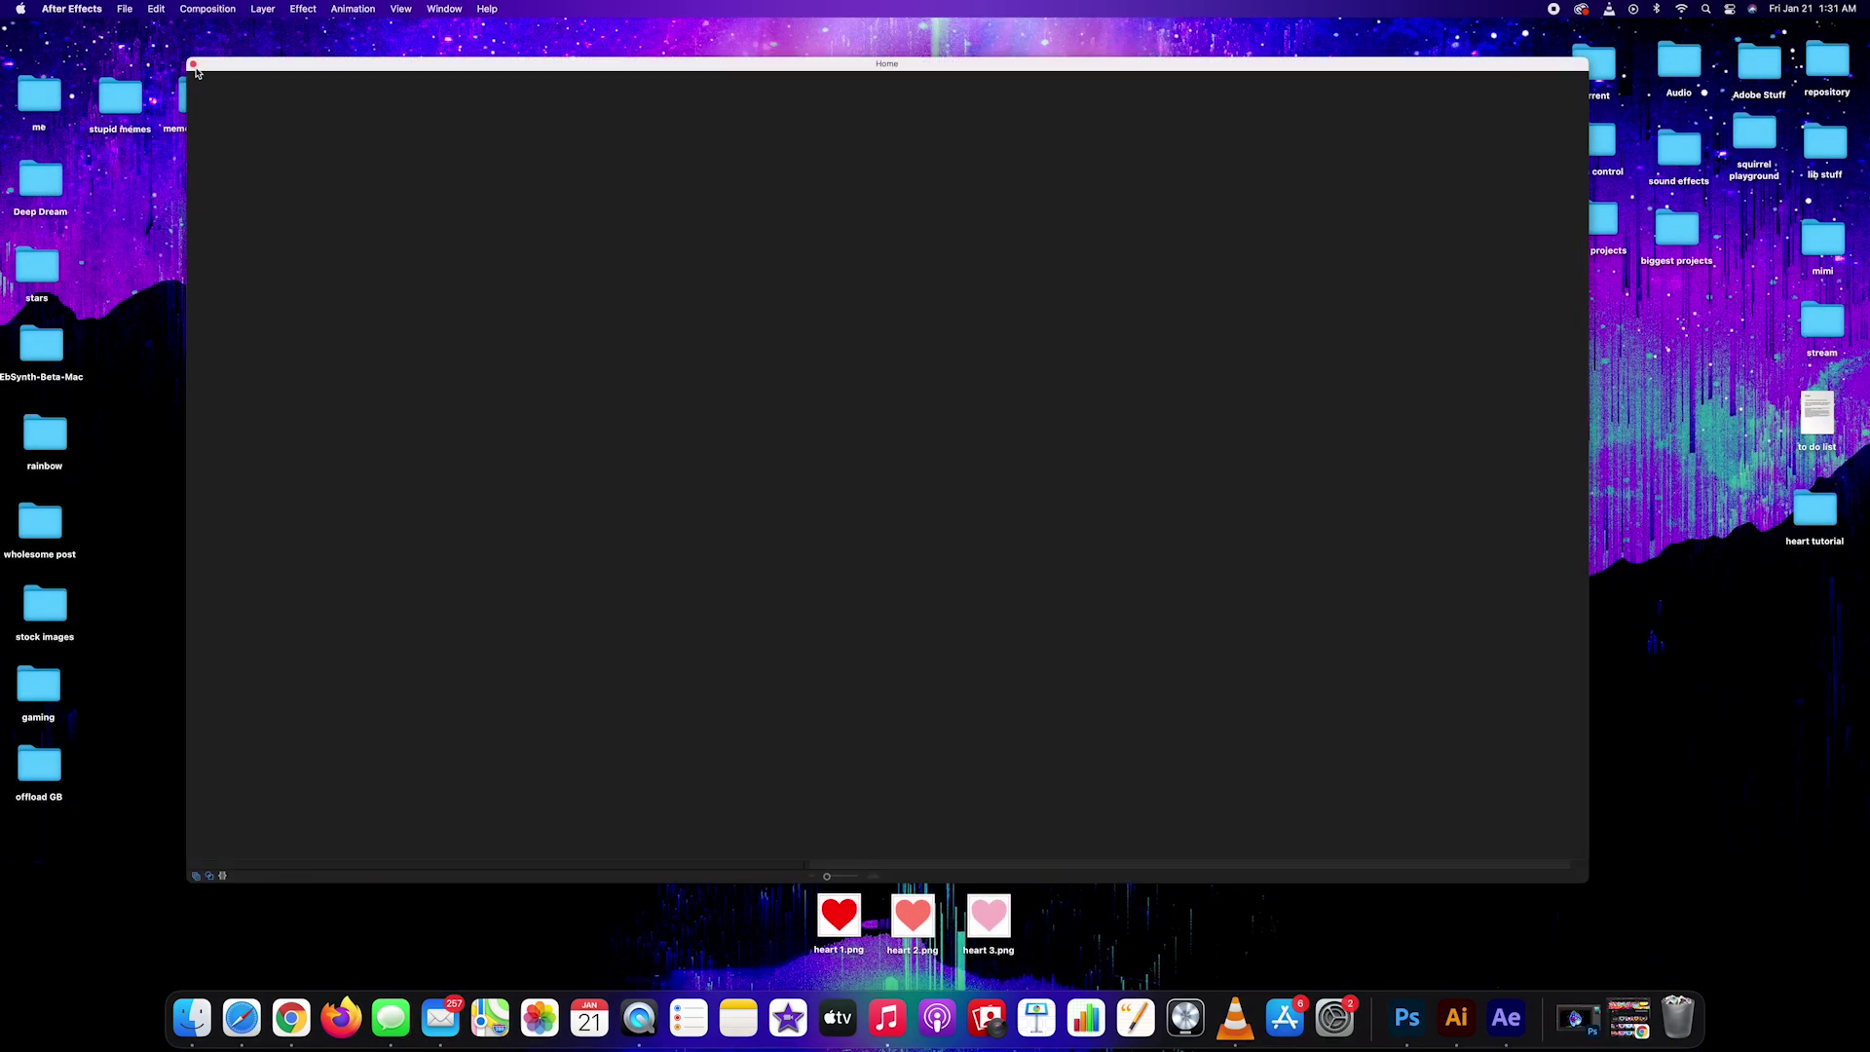
click(194, 65)
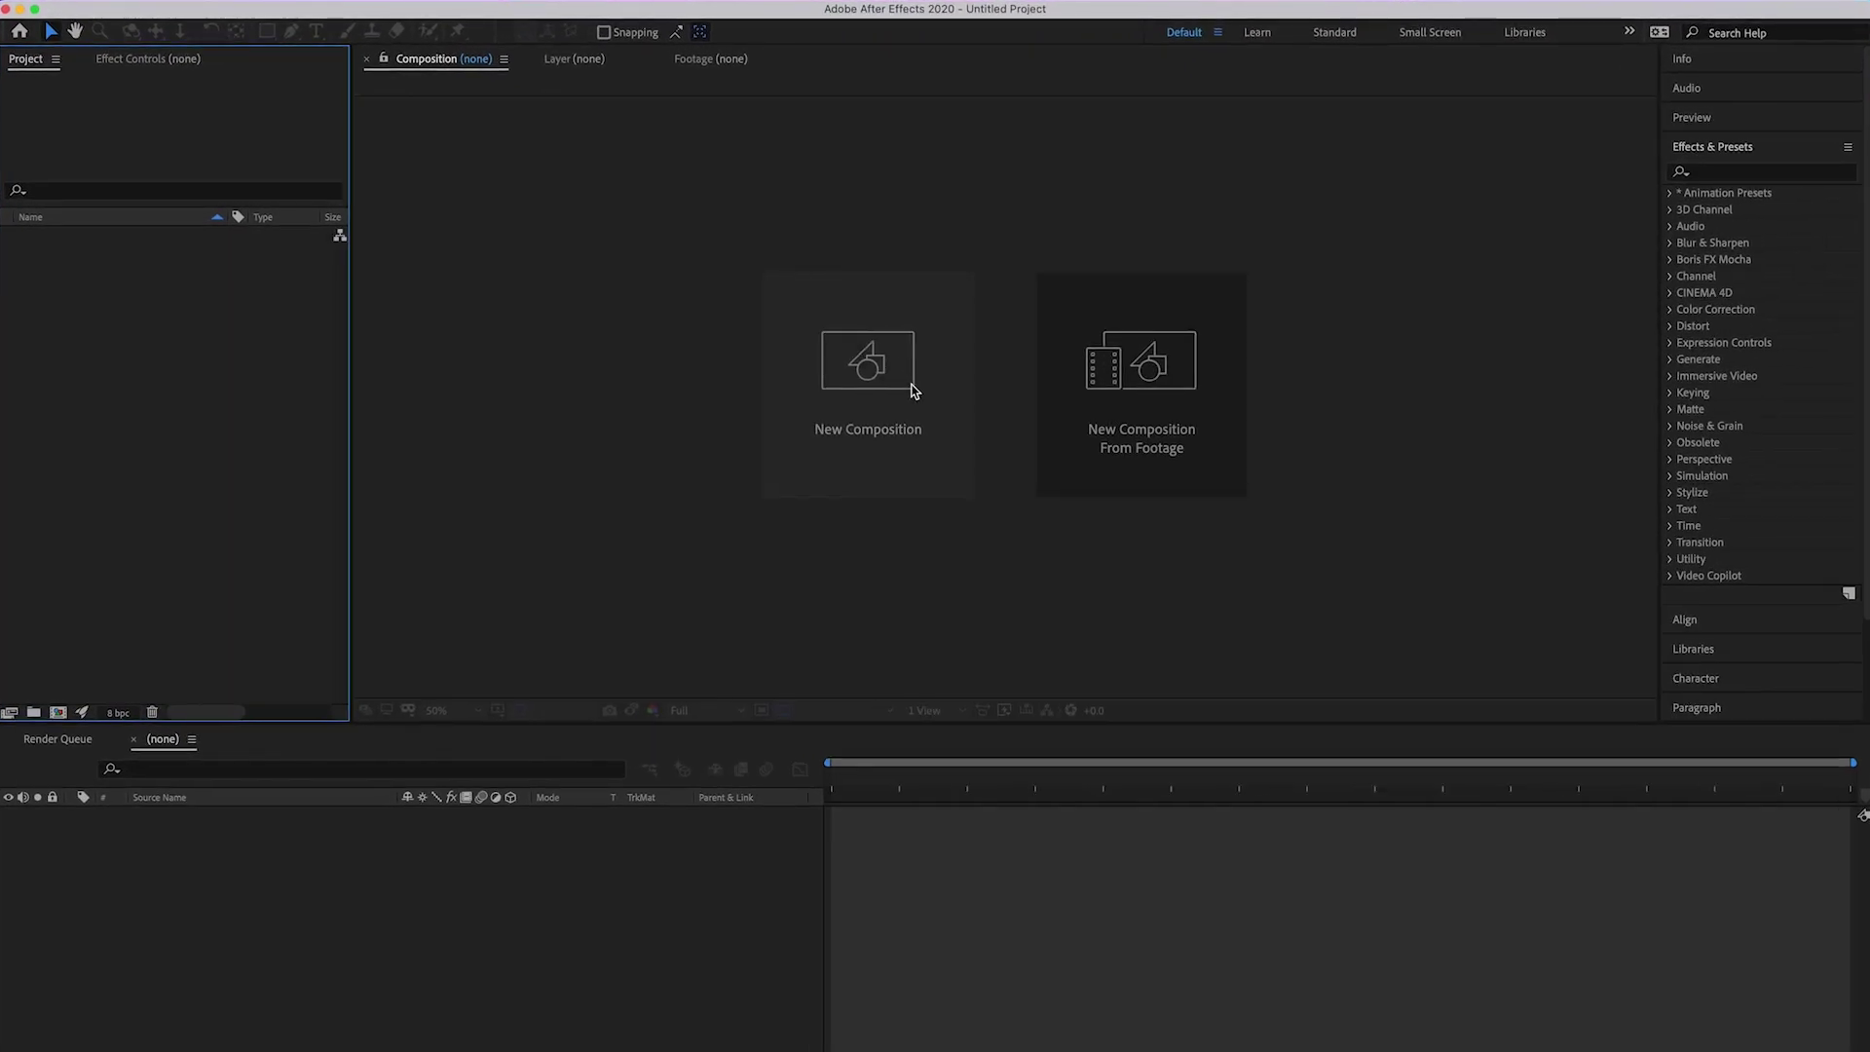
Step: Create a 1920 x 1080, 24 fps, ten-second composition named "heart loop black white blue"
click(876, 393)
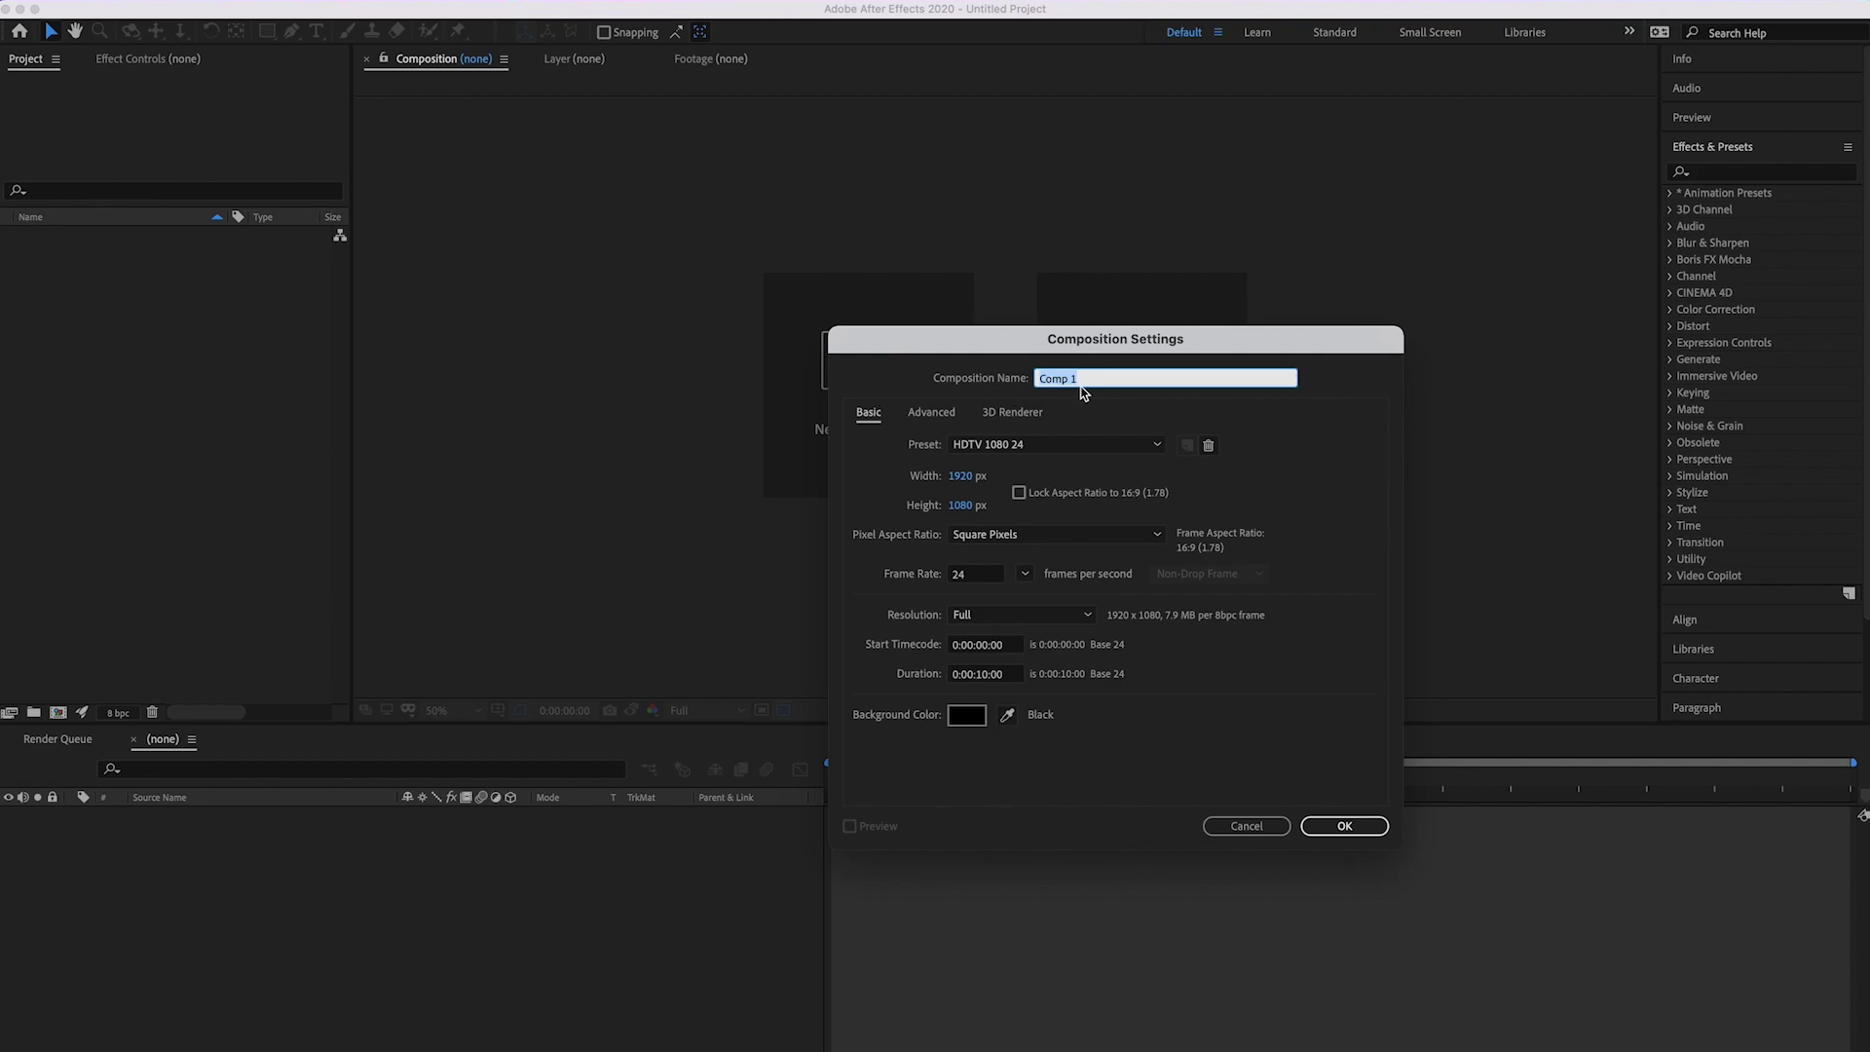
text(heart loo)
click(1345, 826)
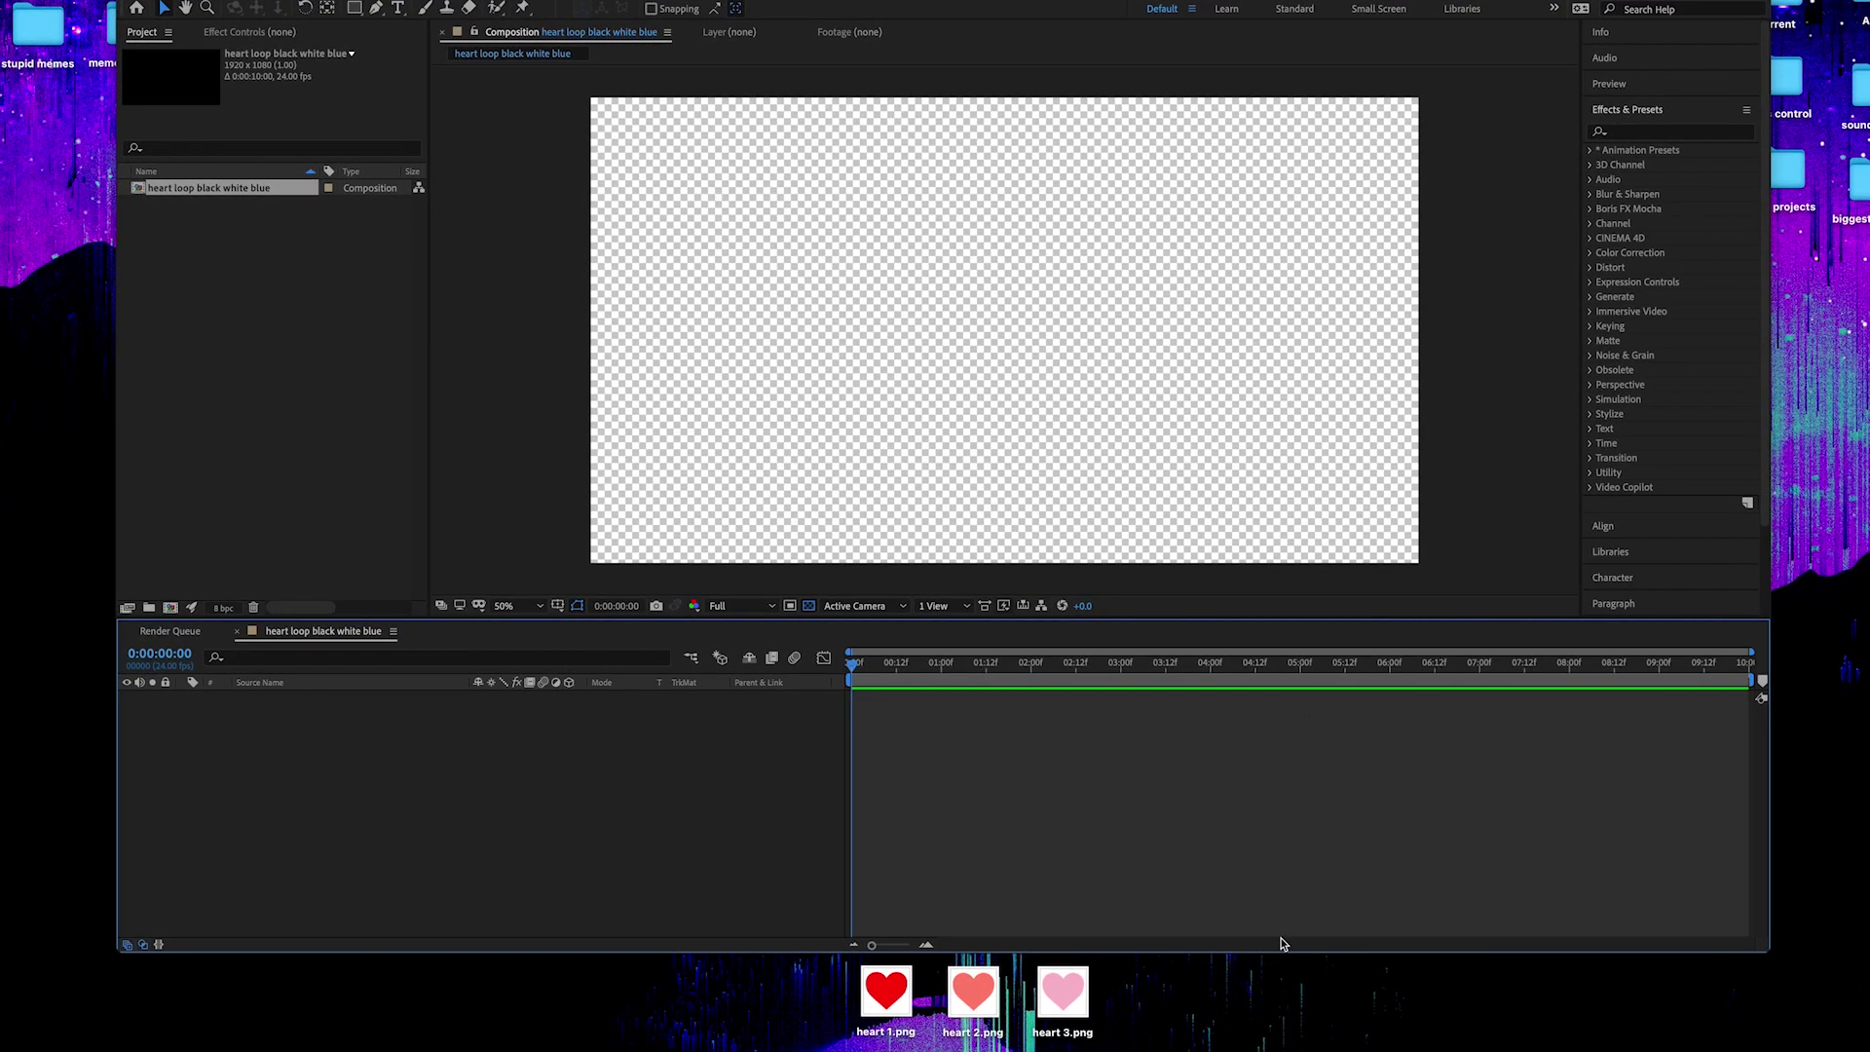
Step: Import heart 1.png, heart 2.png and heart 3.png from the desktop into the project
drag(1178, 974, 787, 994)
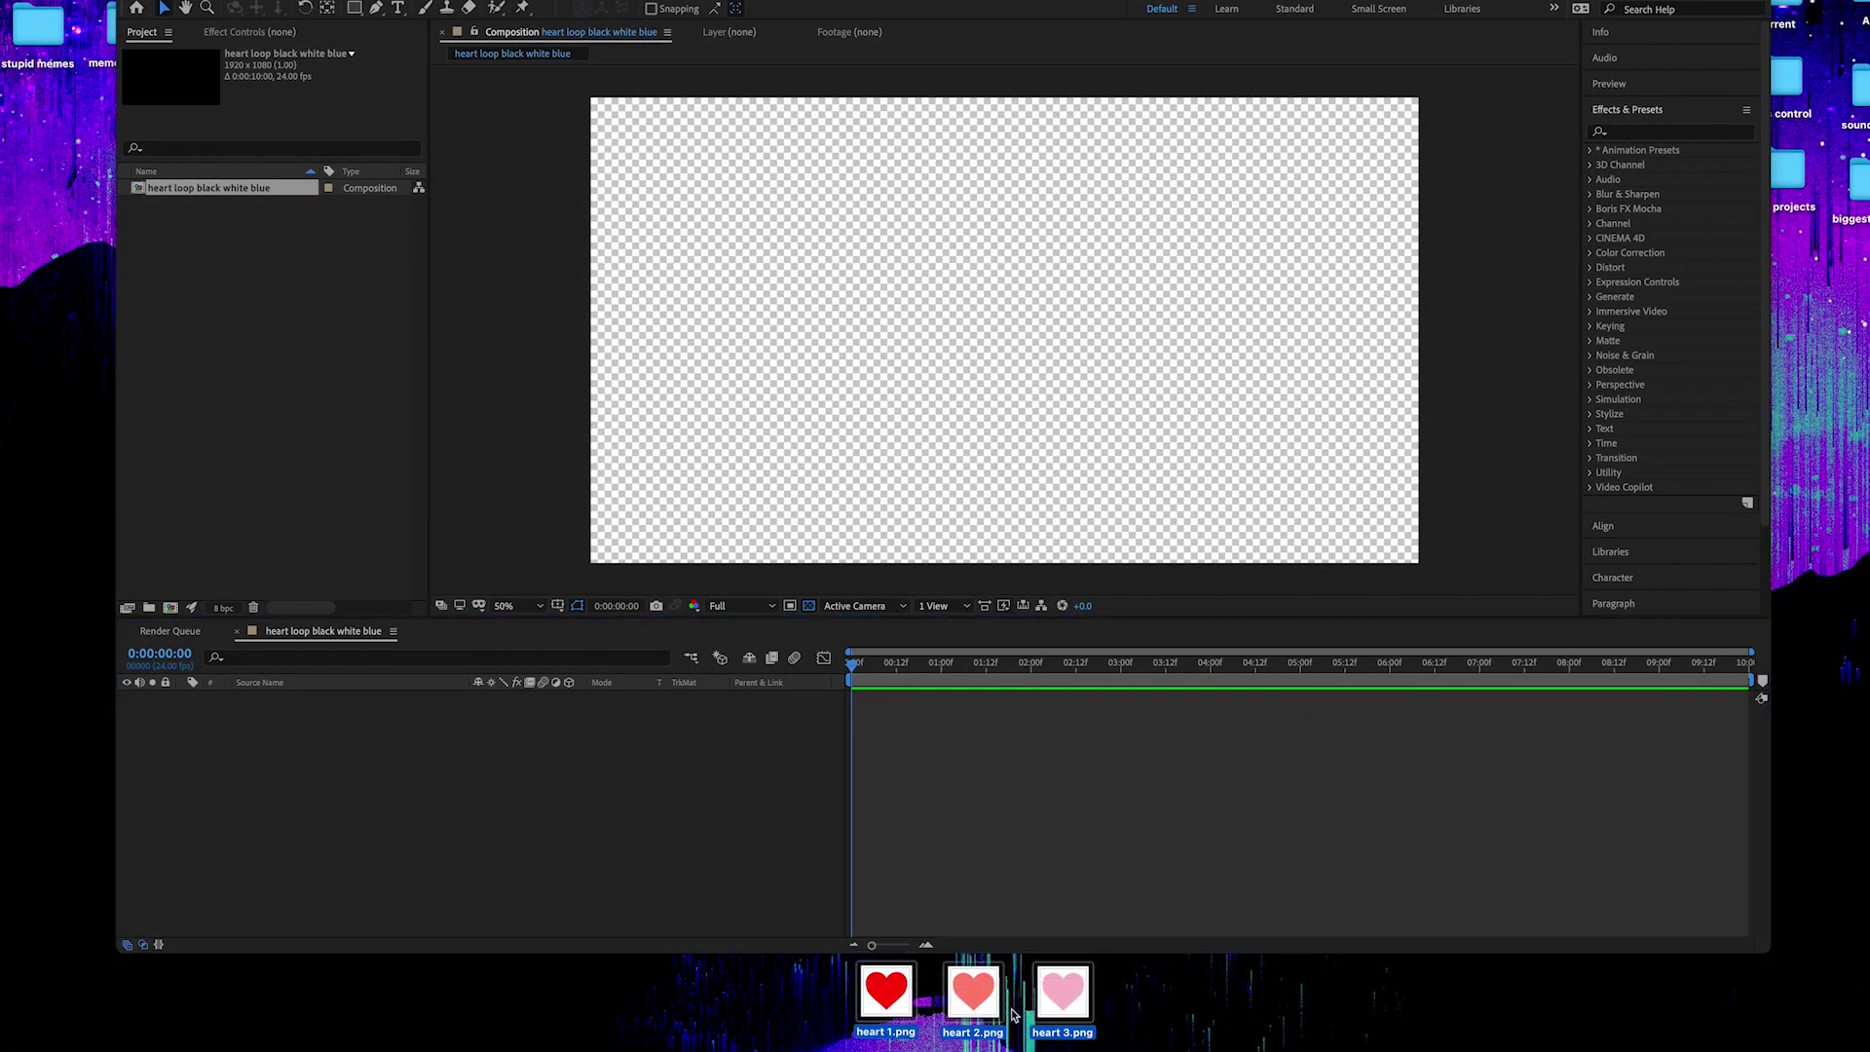
drag(1062, 1008, 234, 226)
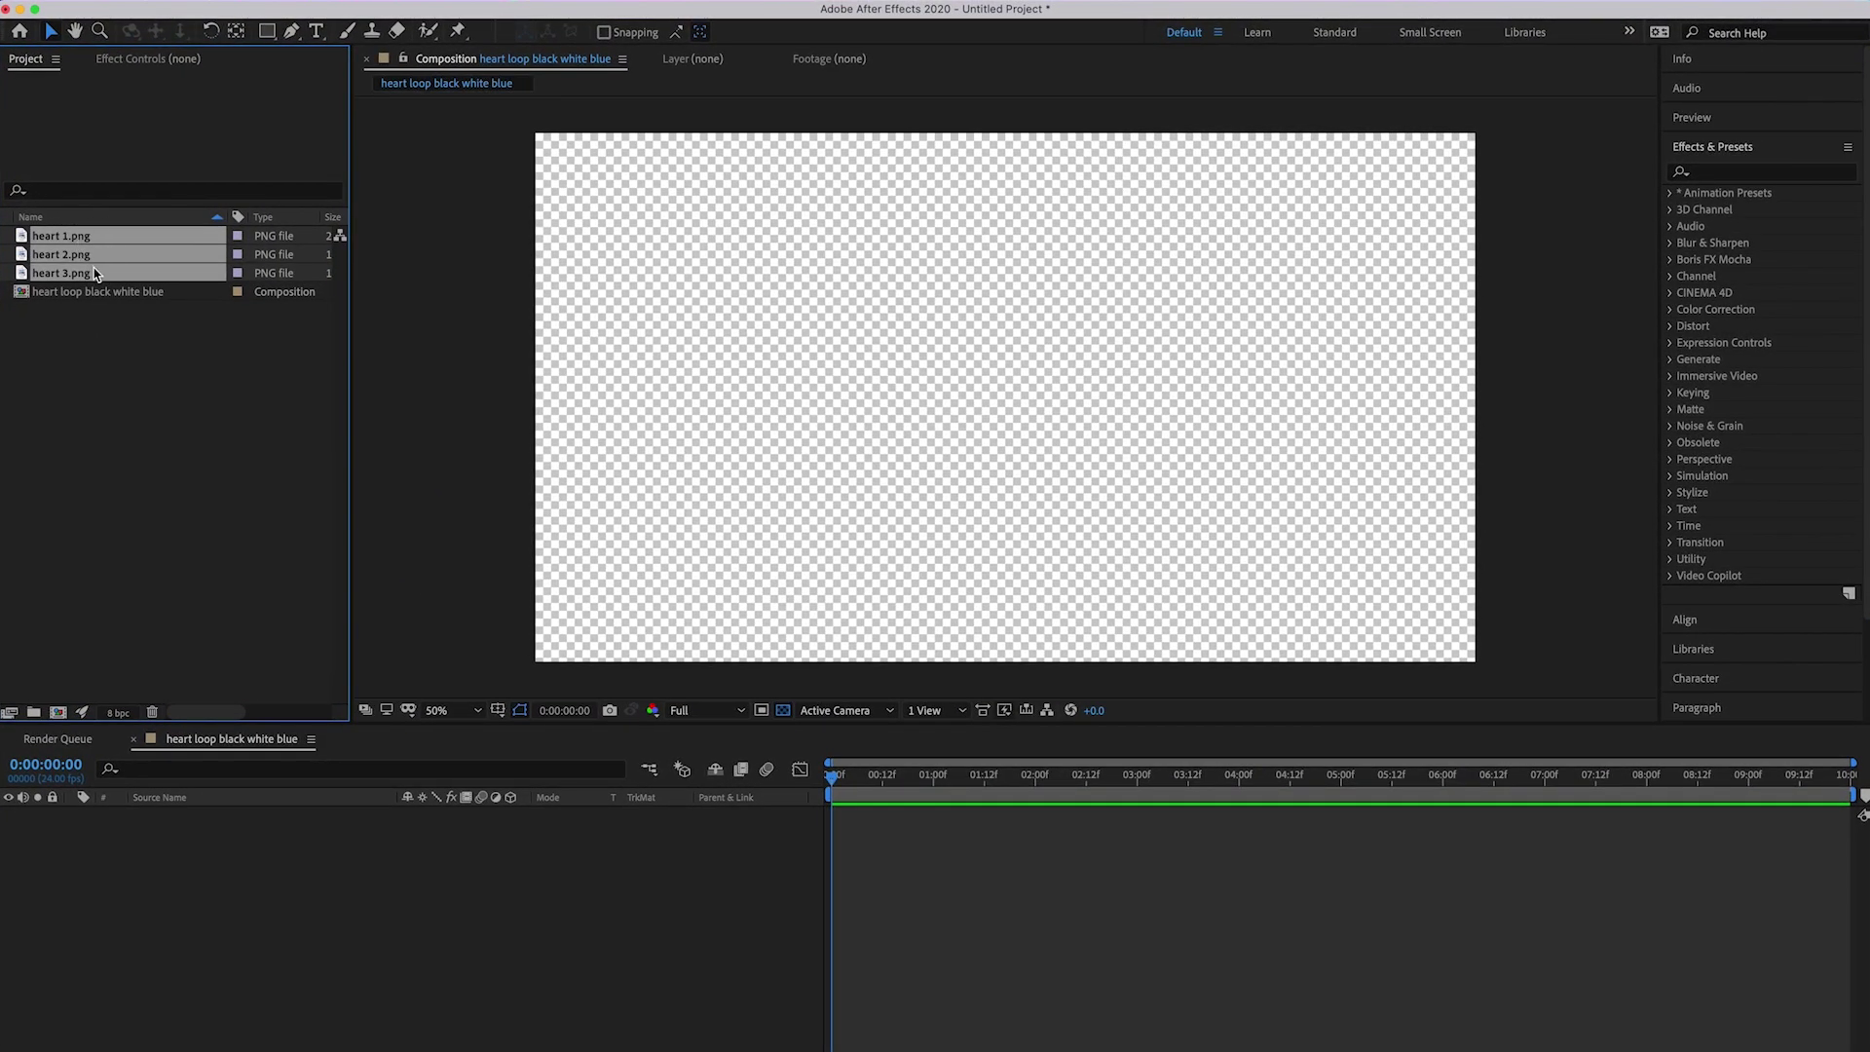
click(88, 292)
click(82, 235)
click(81, 254)
click(79, 272)
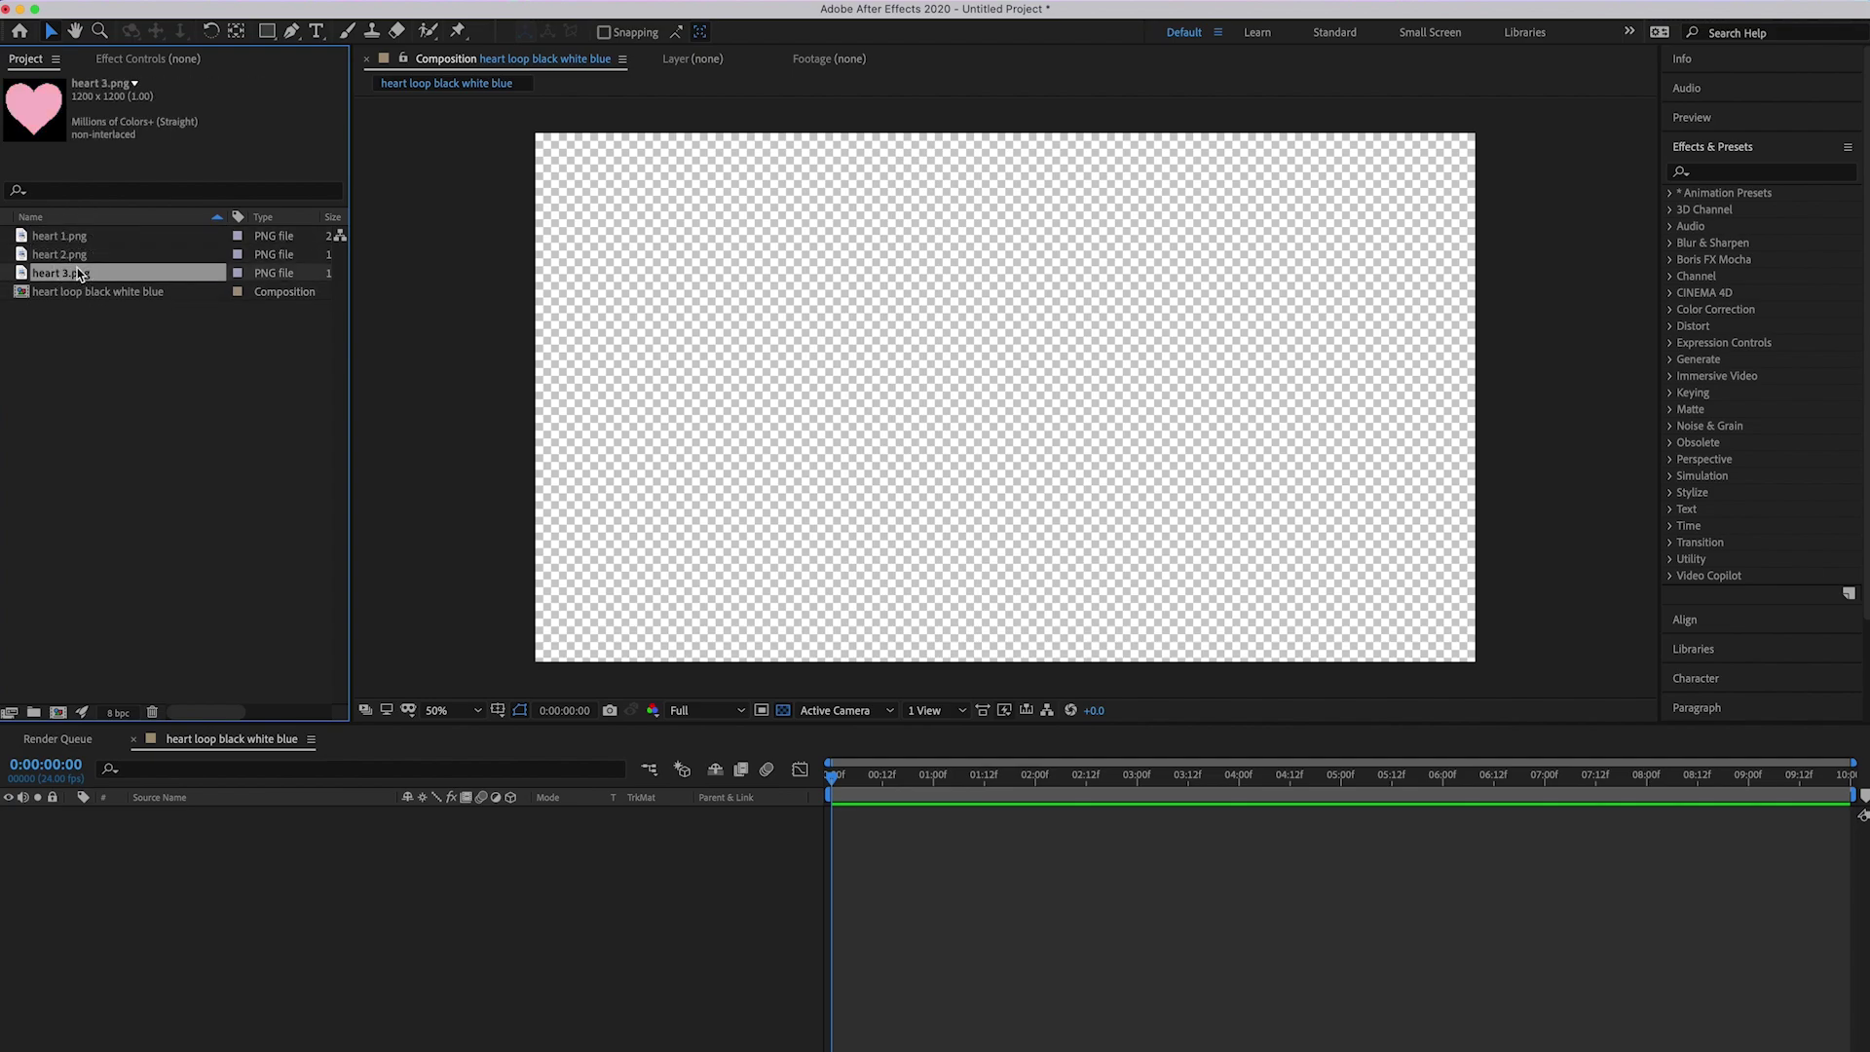
Step: Add heart 1.png to the composition's timeline and trim the layer to end at two seconds
click(84, 238)
click(83, 243)
drag(83, 243, 185, 897)
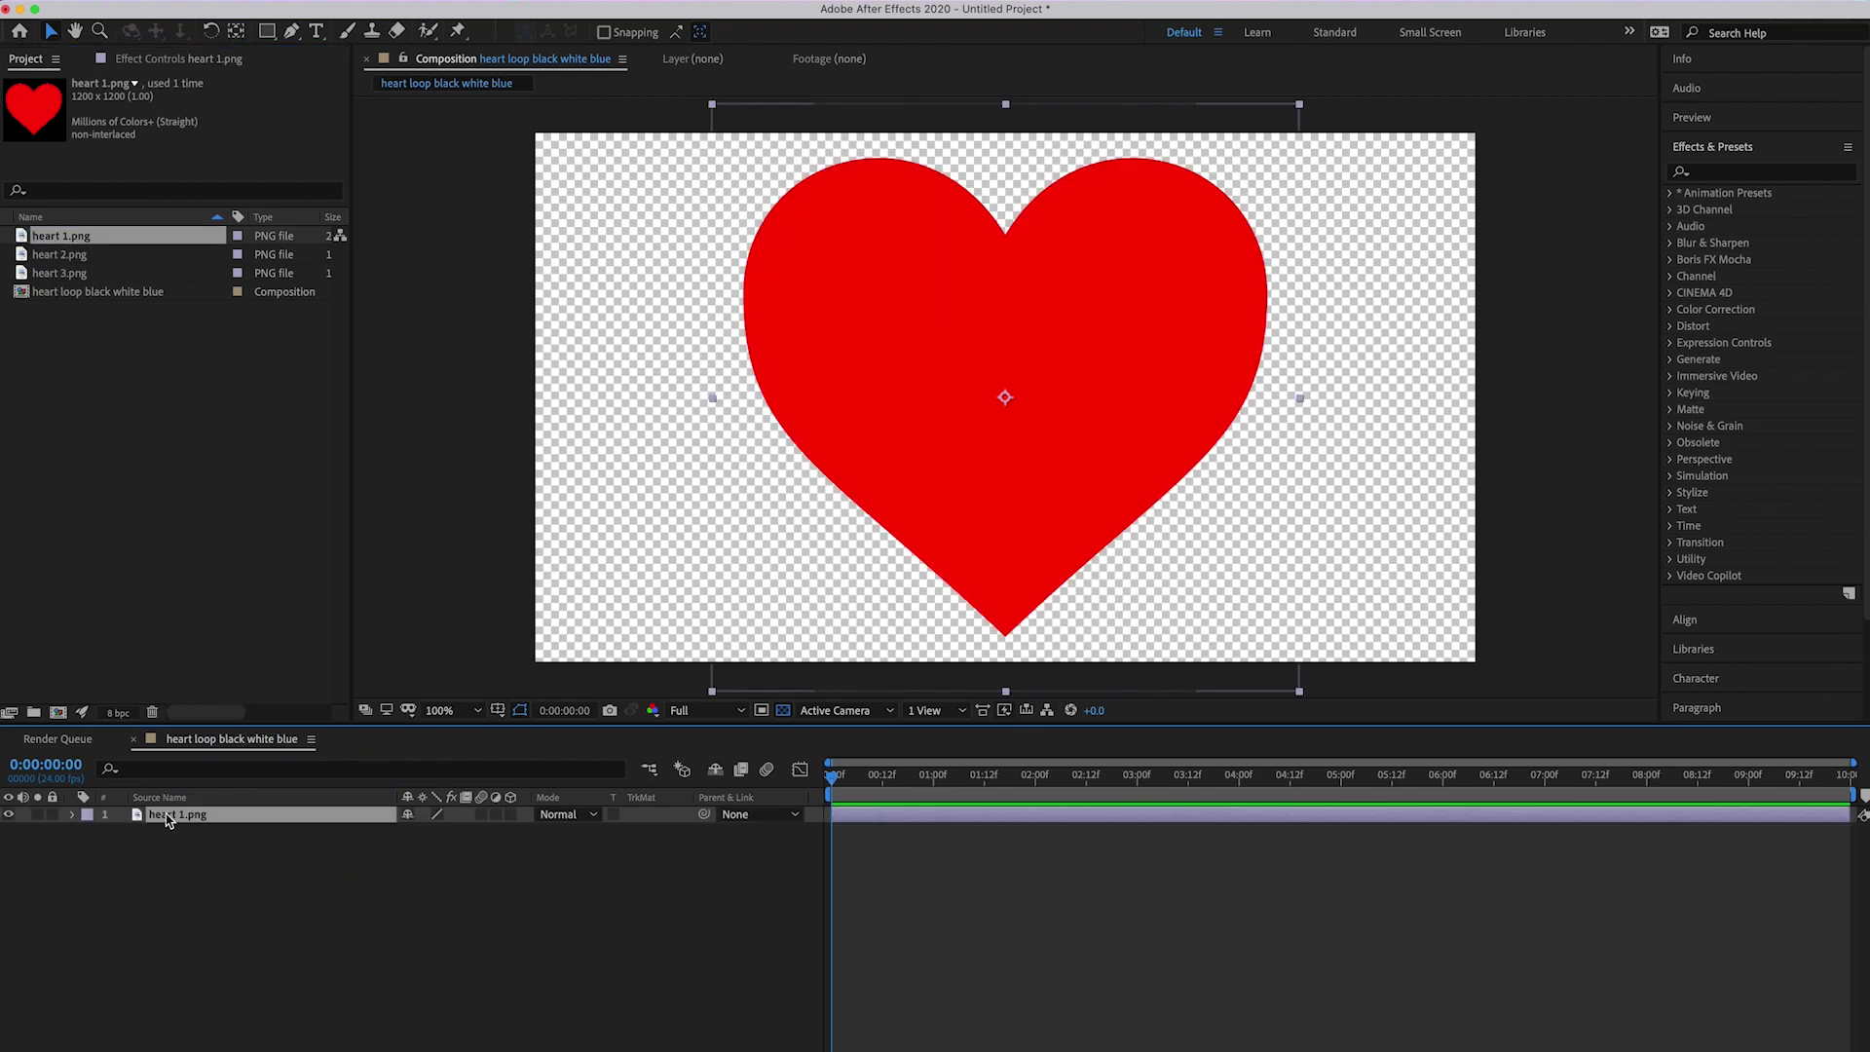
click(171, 816)
drag(1858, 814, 1037, 787)
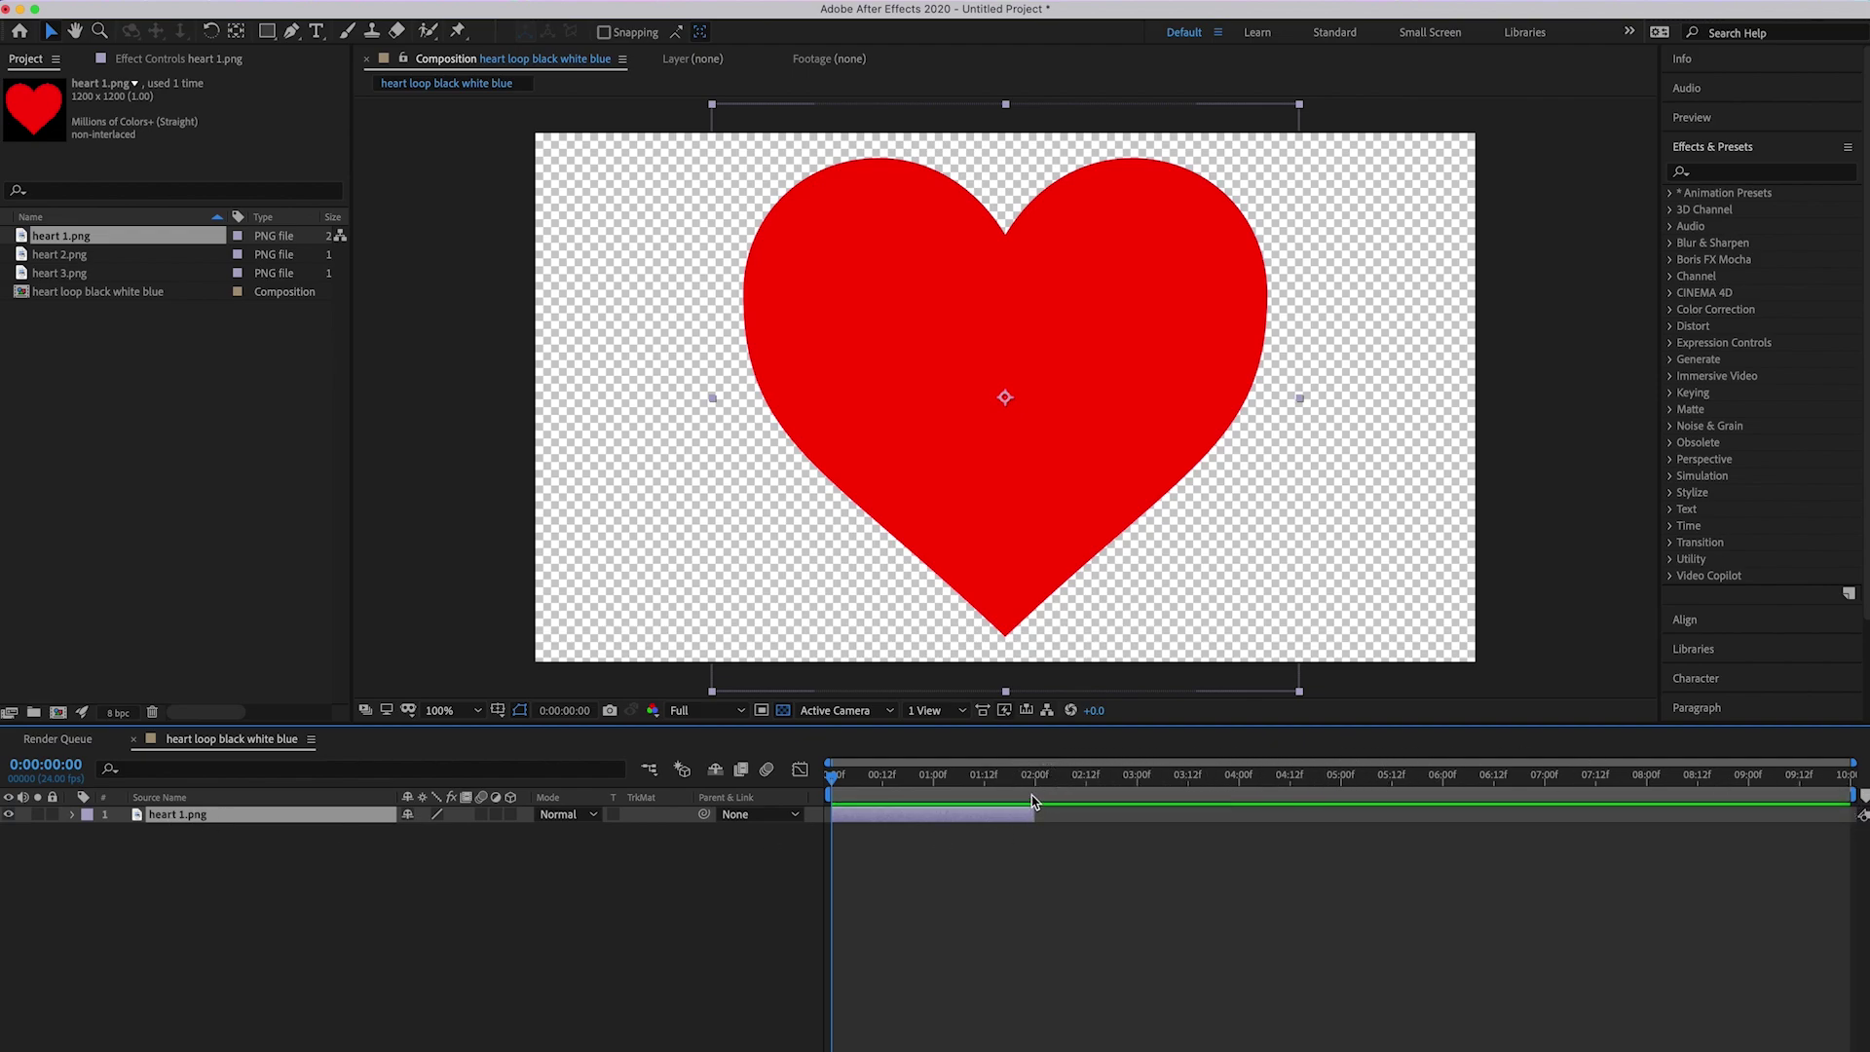
Step: Keyframe the heart 1.png layer's scale at 3% at the start of the composition
mouse_move(835, 776)
mouse_down()
mouse_move(1038, 779)
mouse_move(813, 776)
mouse_up()
click(71, 817)
click(89, 835)
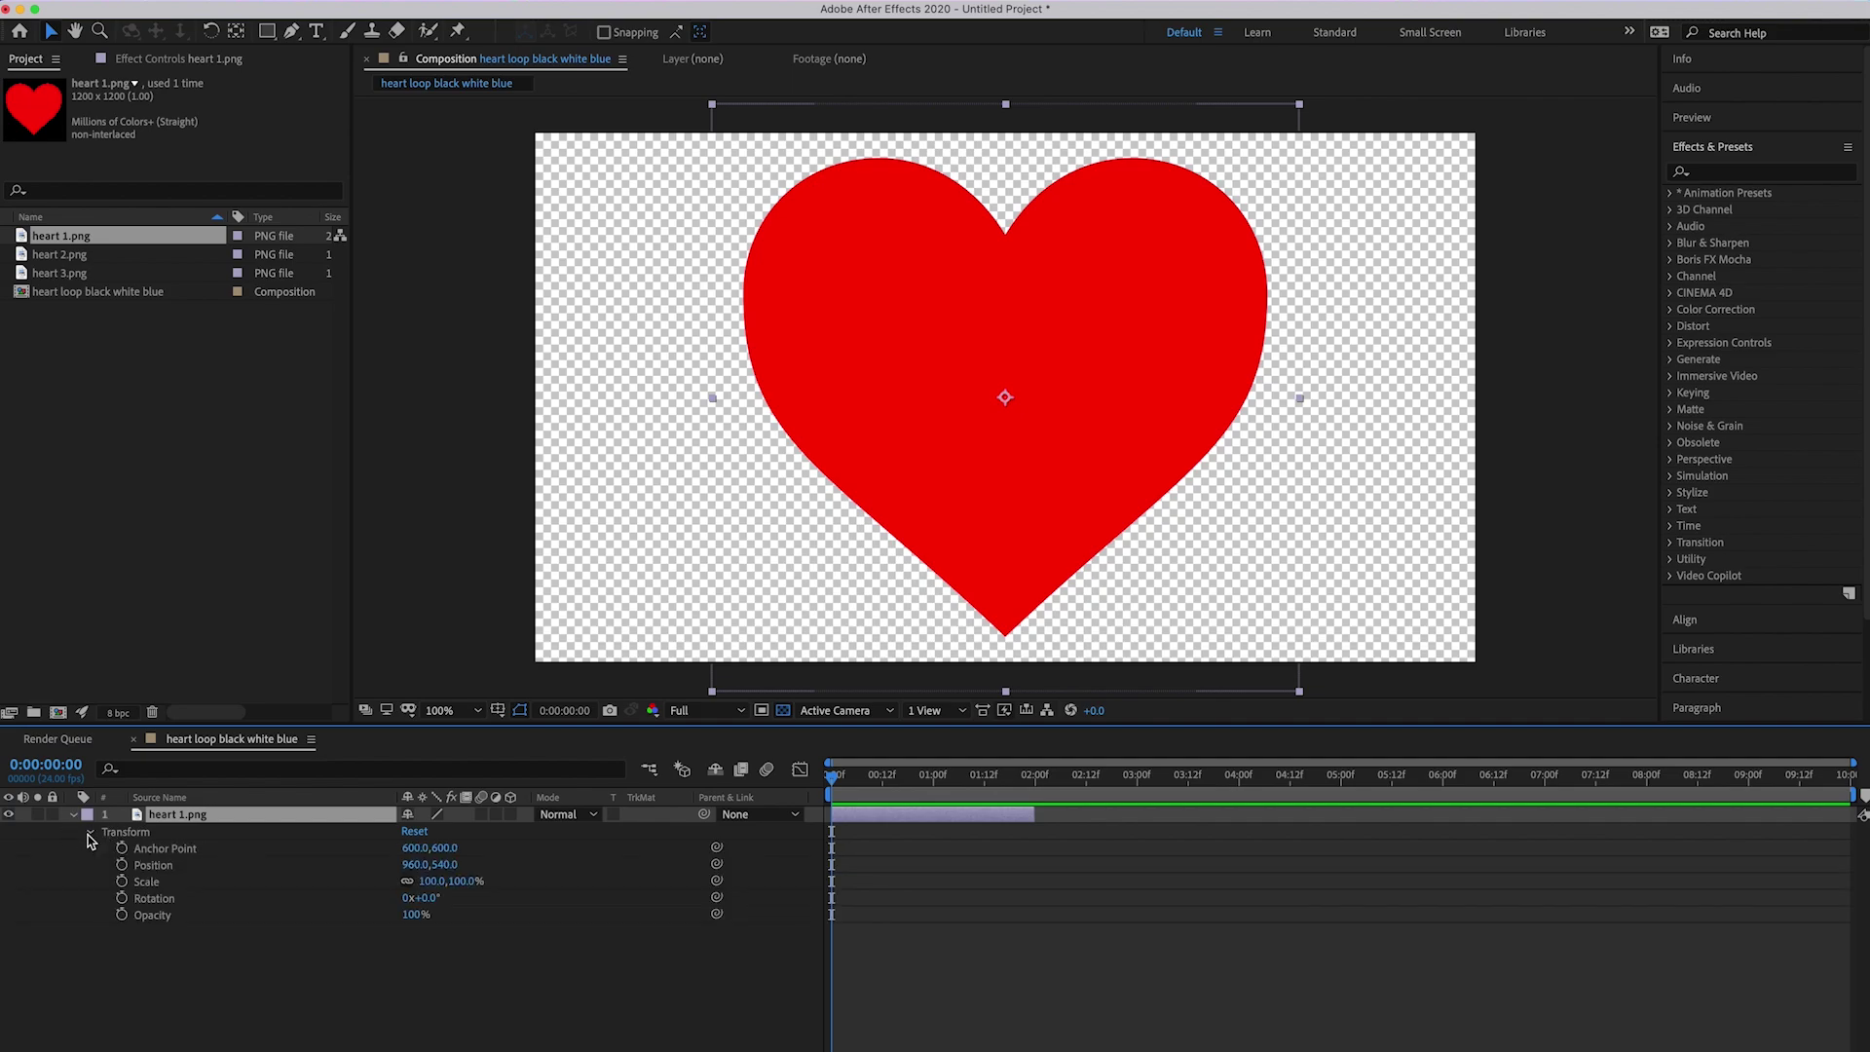
click(122, 882)
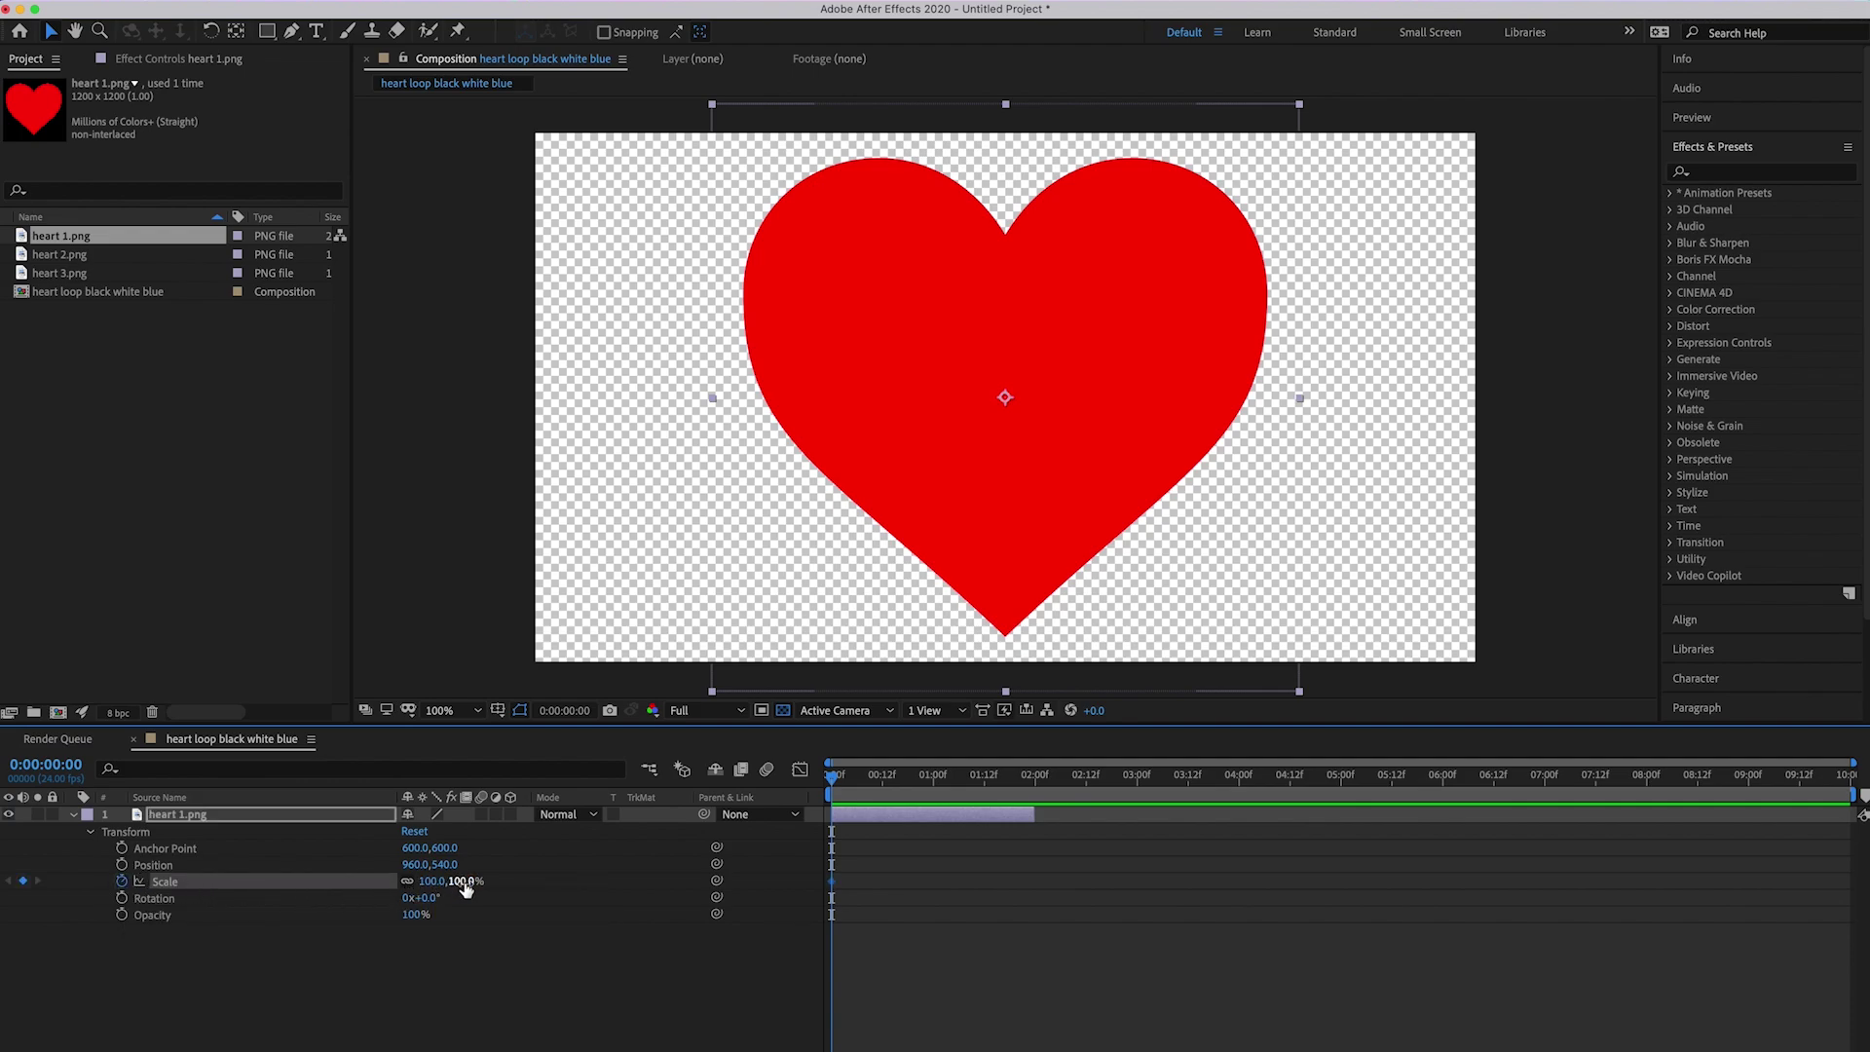
drag(465, 886, 380, 878)
click(454, 881)
text(3)
key(Return)
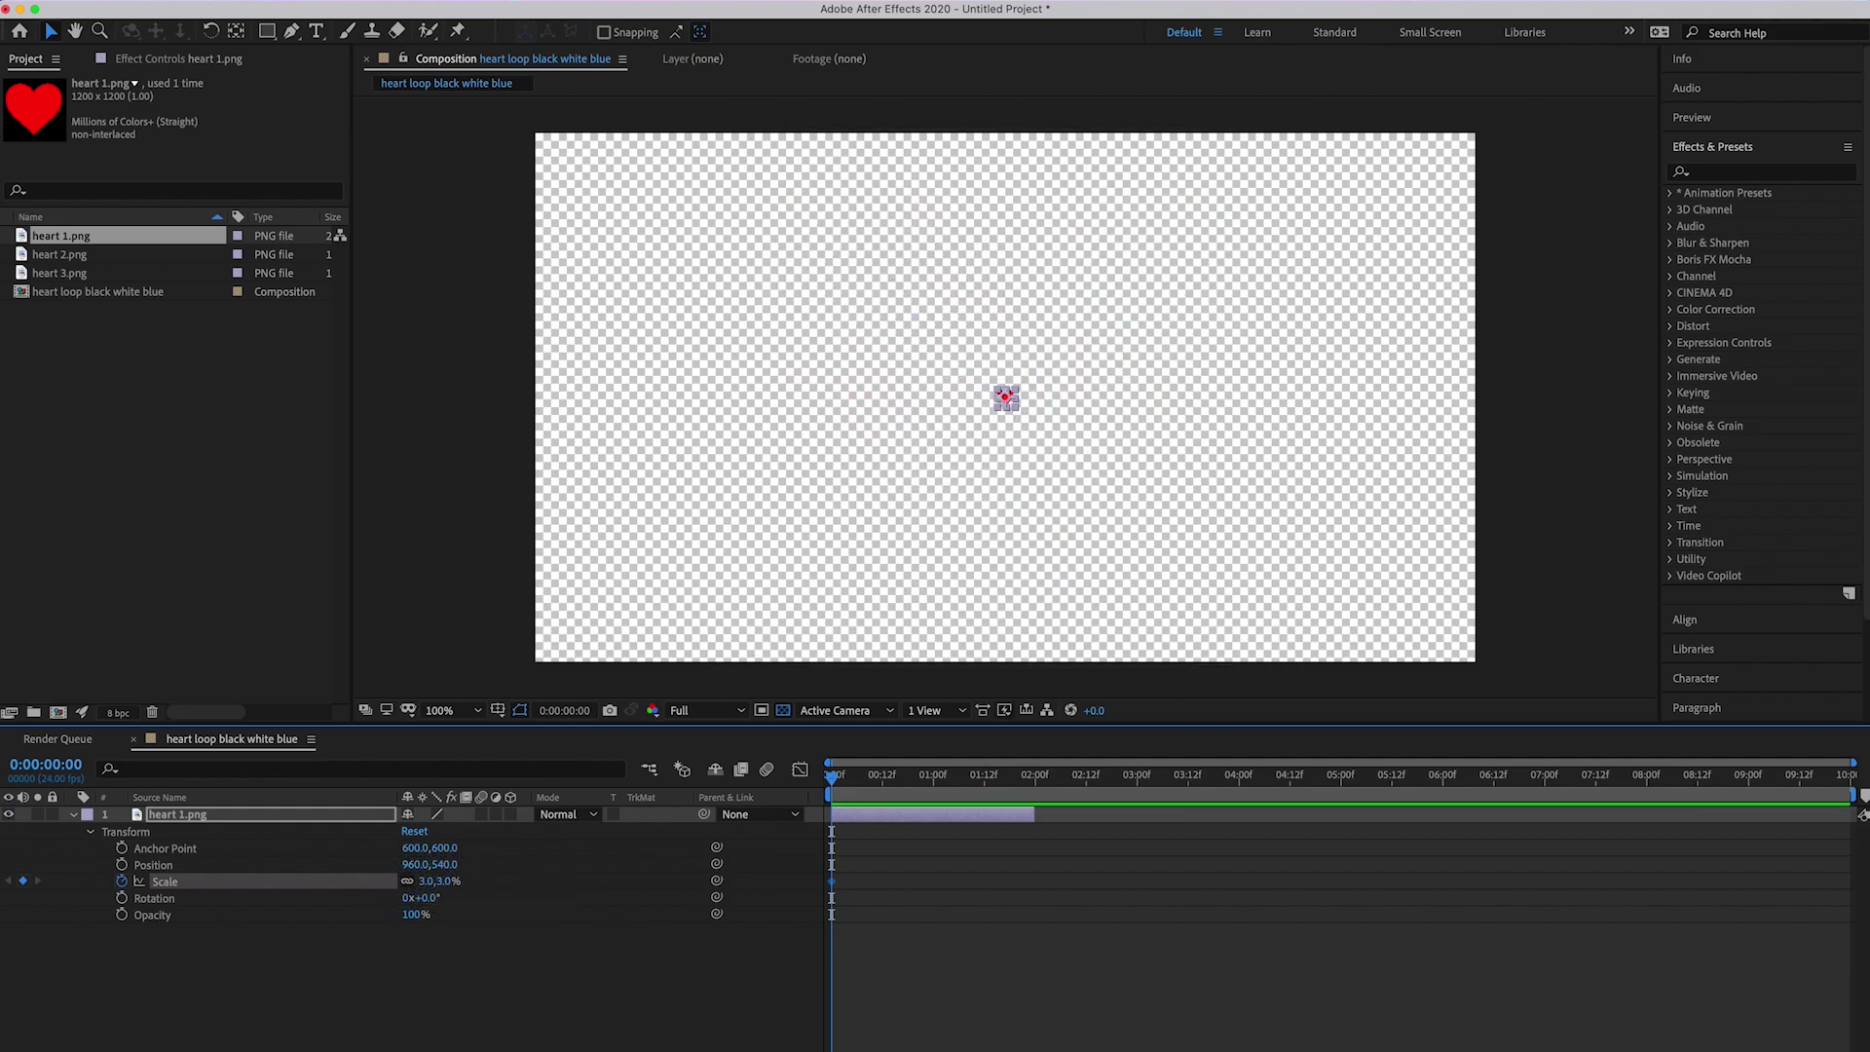
Step: Set the heart 1.png layer's scale to 330% at 0:00:01:23 as the ending keyframe
drag(833, 785, 1032, 799)
click(1033, 781)
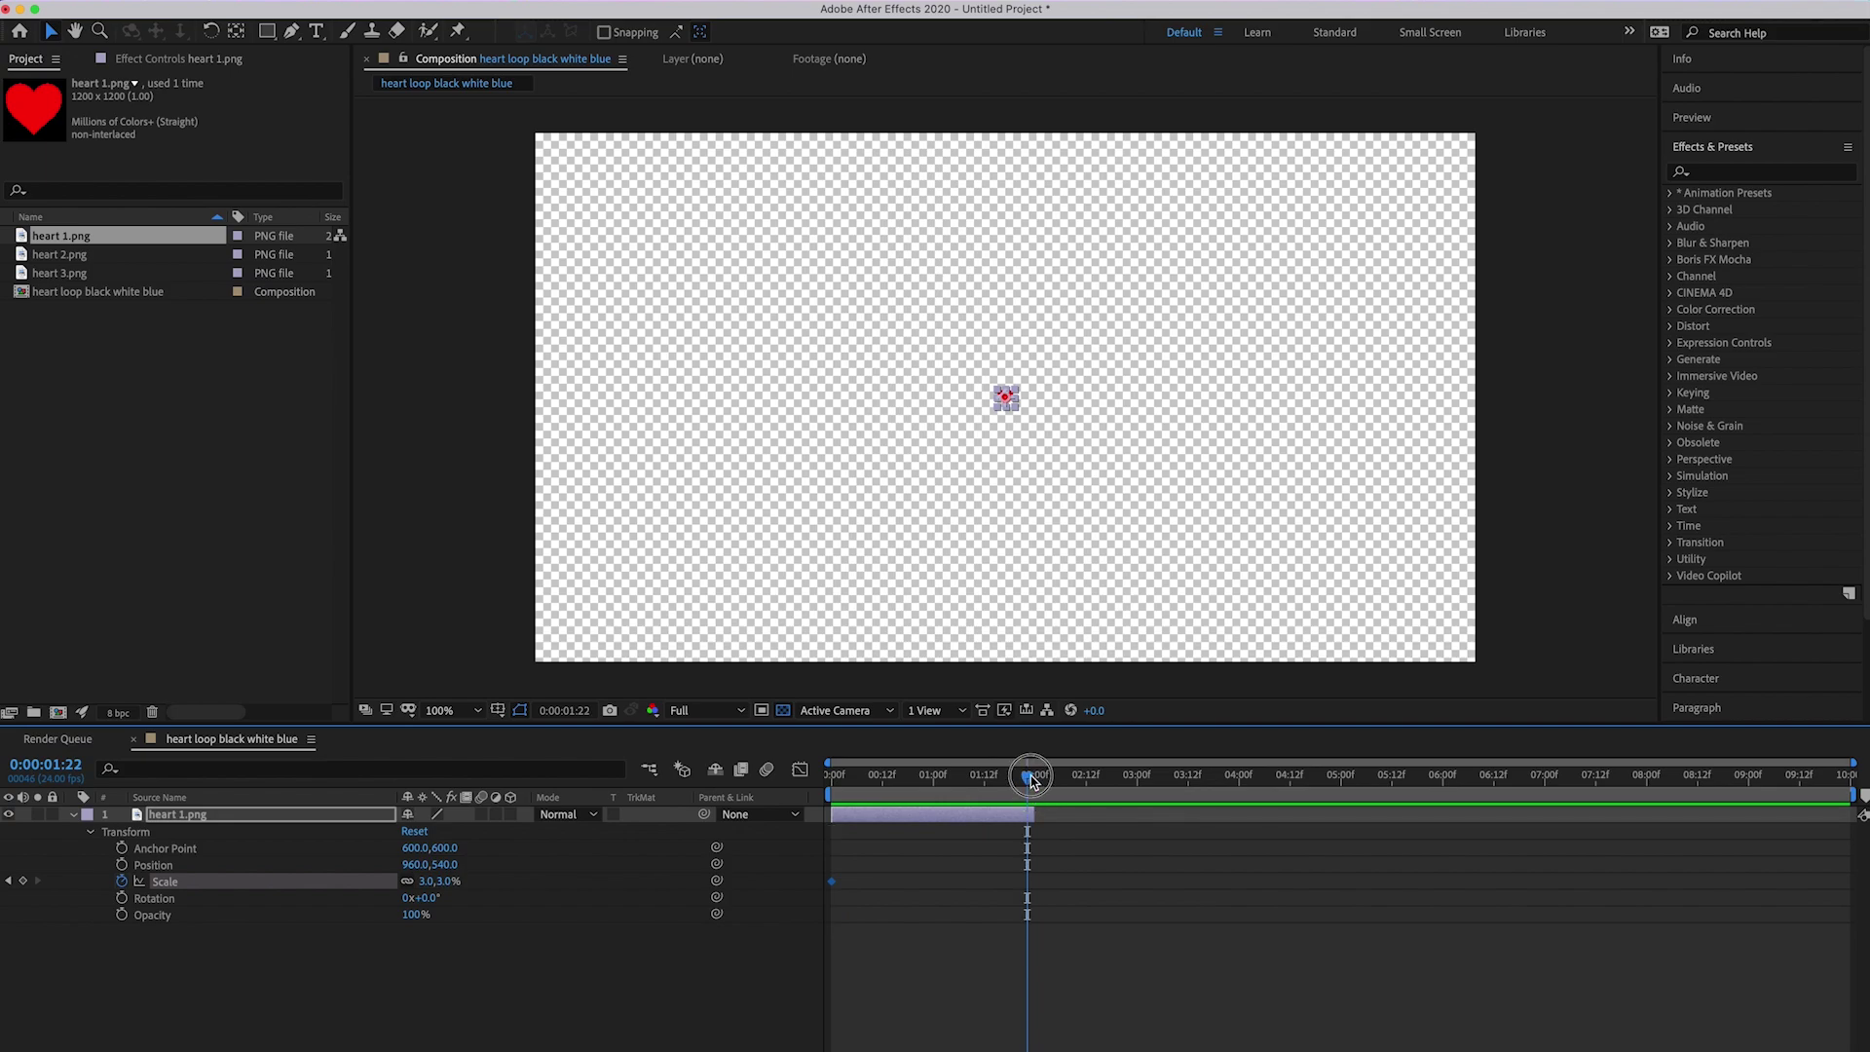
drag(1032, 780, 1035, 781)
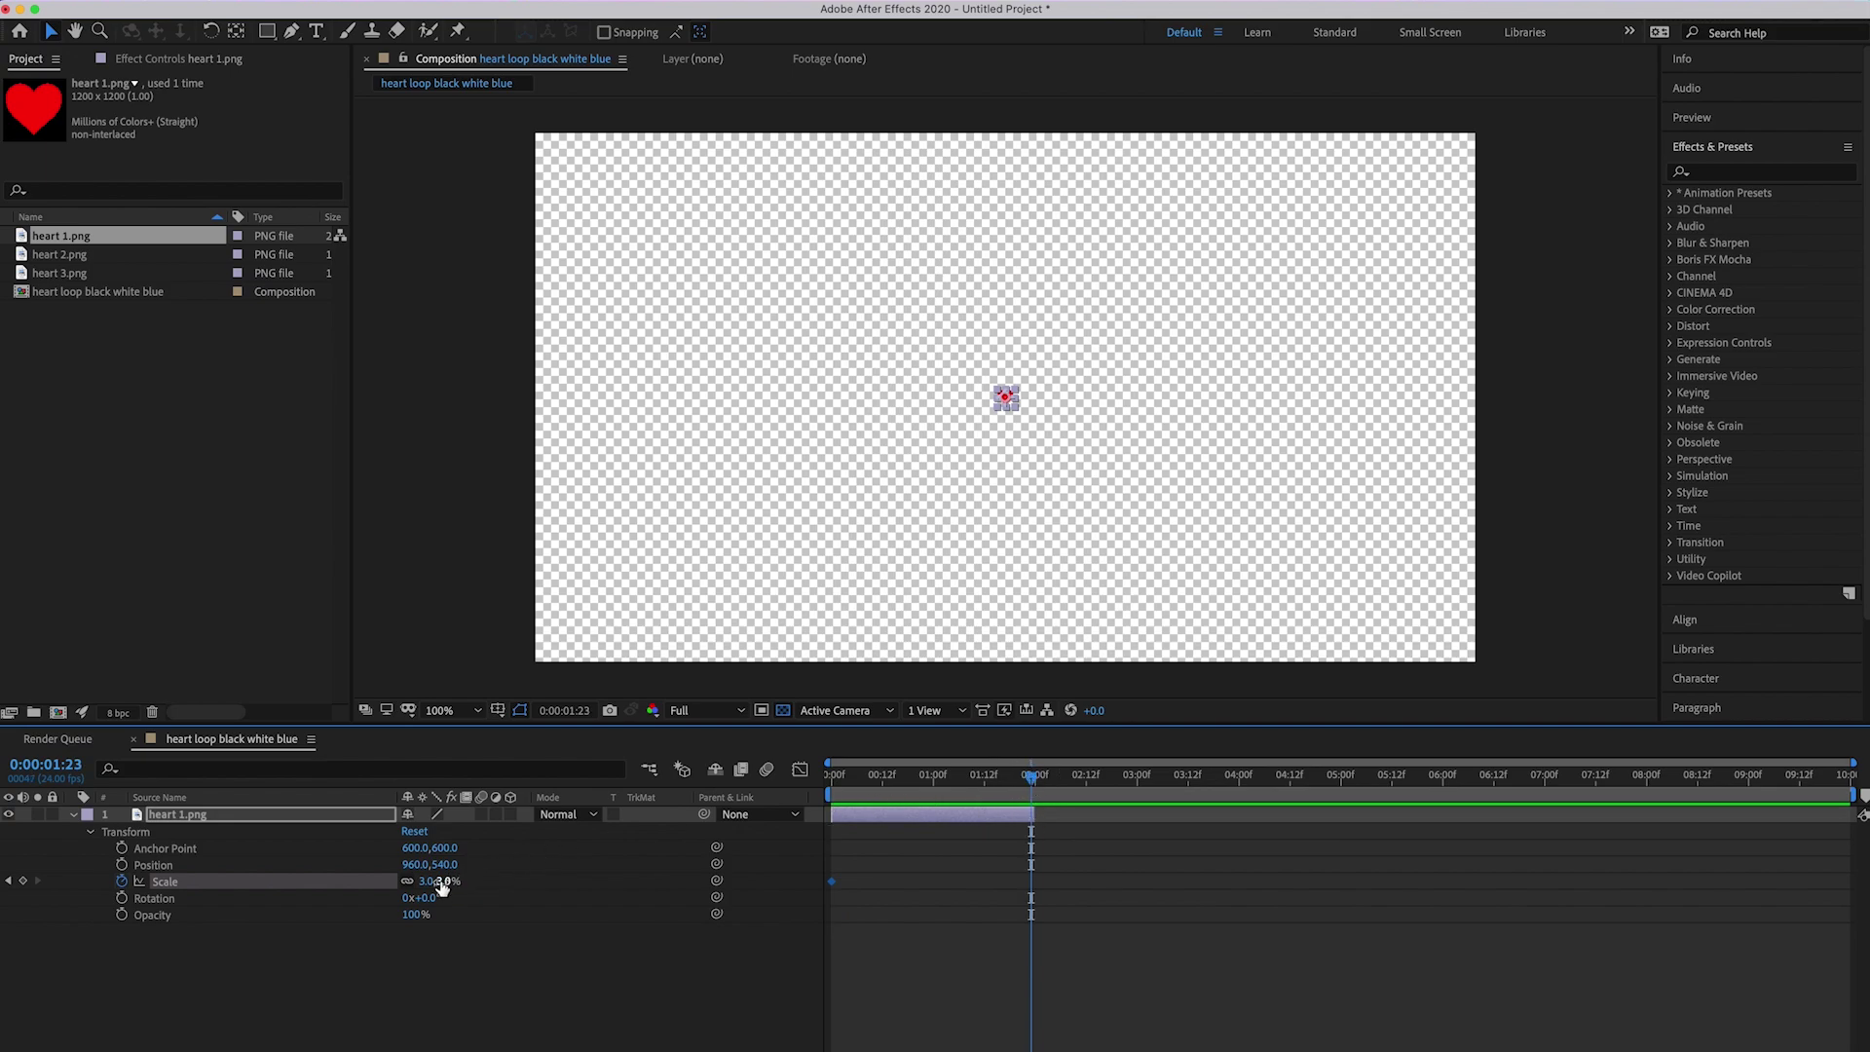
drag(441, 888, 731, 887)
click(459, 881)
text(330)
key(Return)
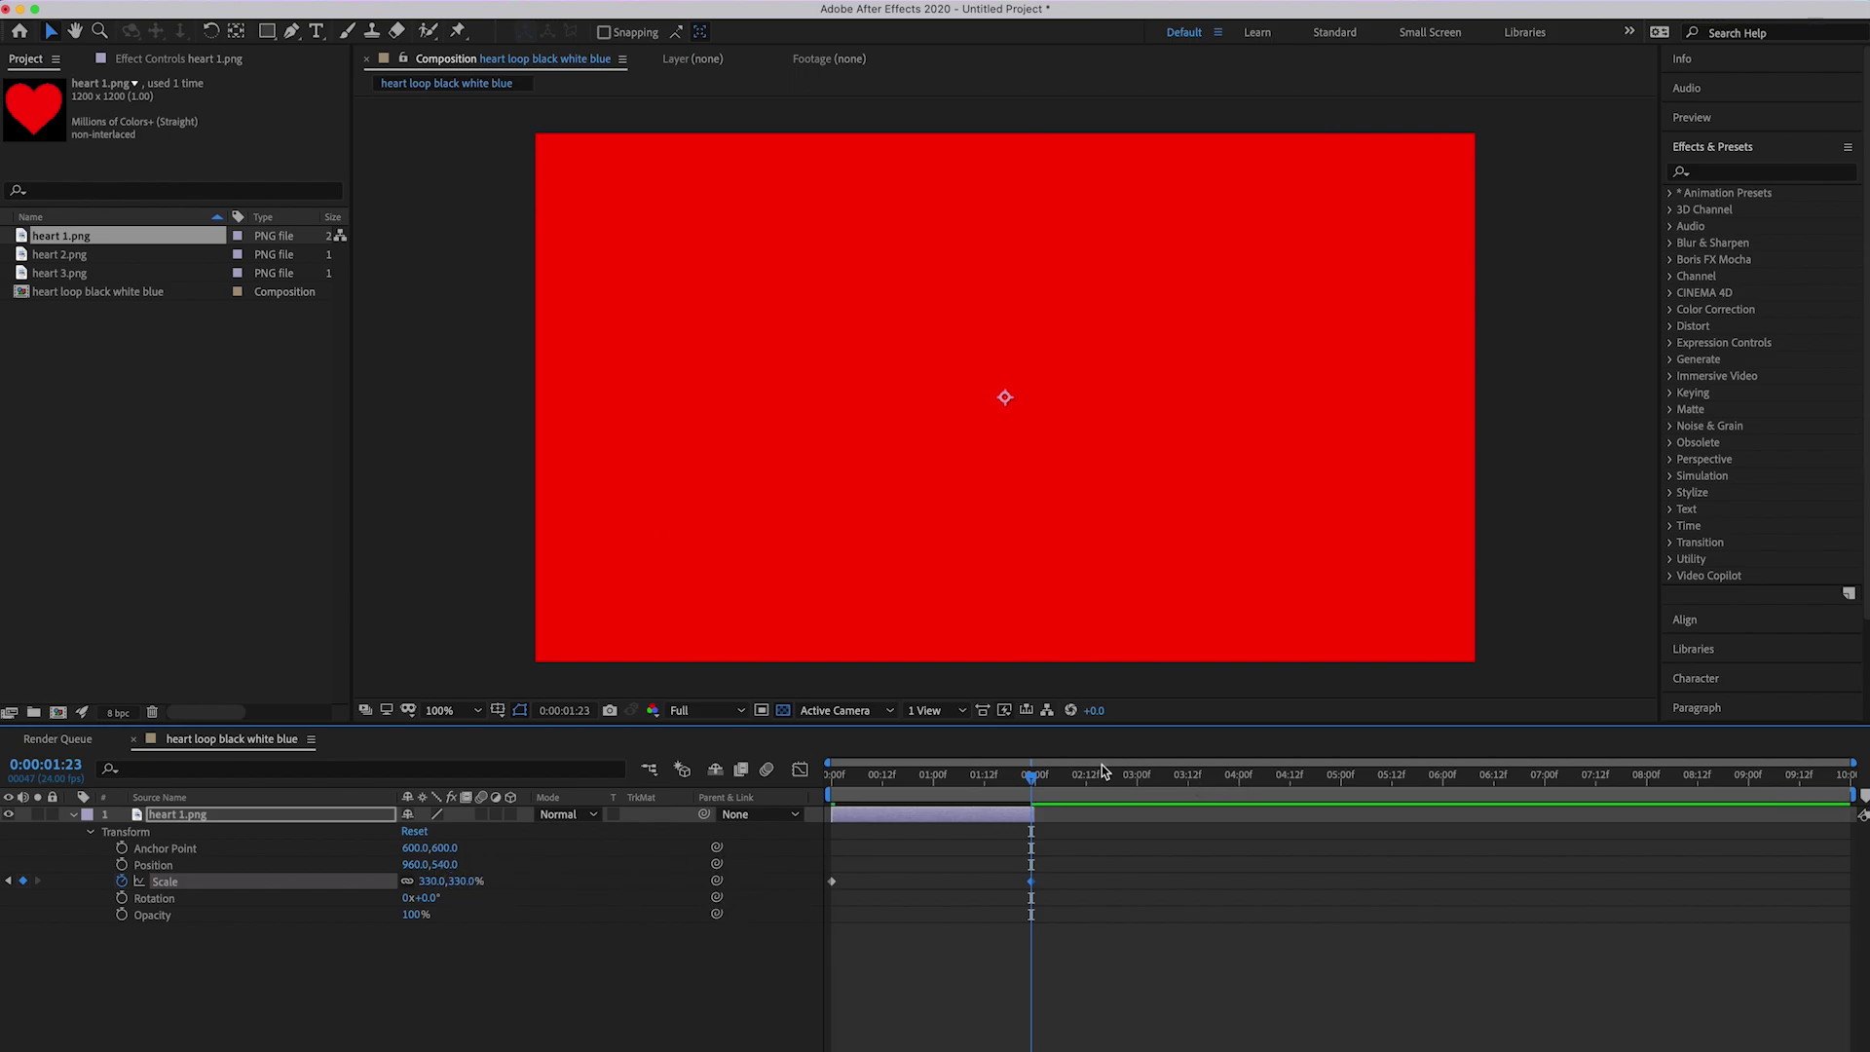
Step: Preview the red heart's growth animation from the start and collapse the layer's properties
click(828, 763)
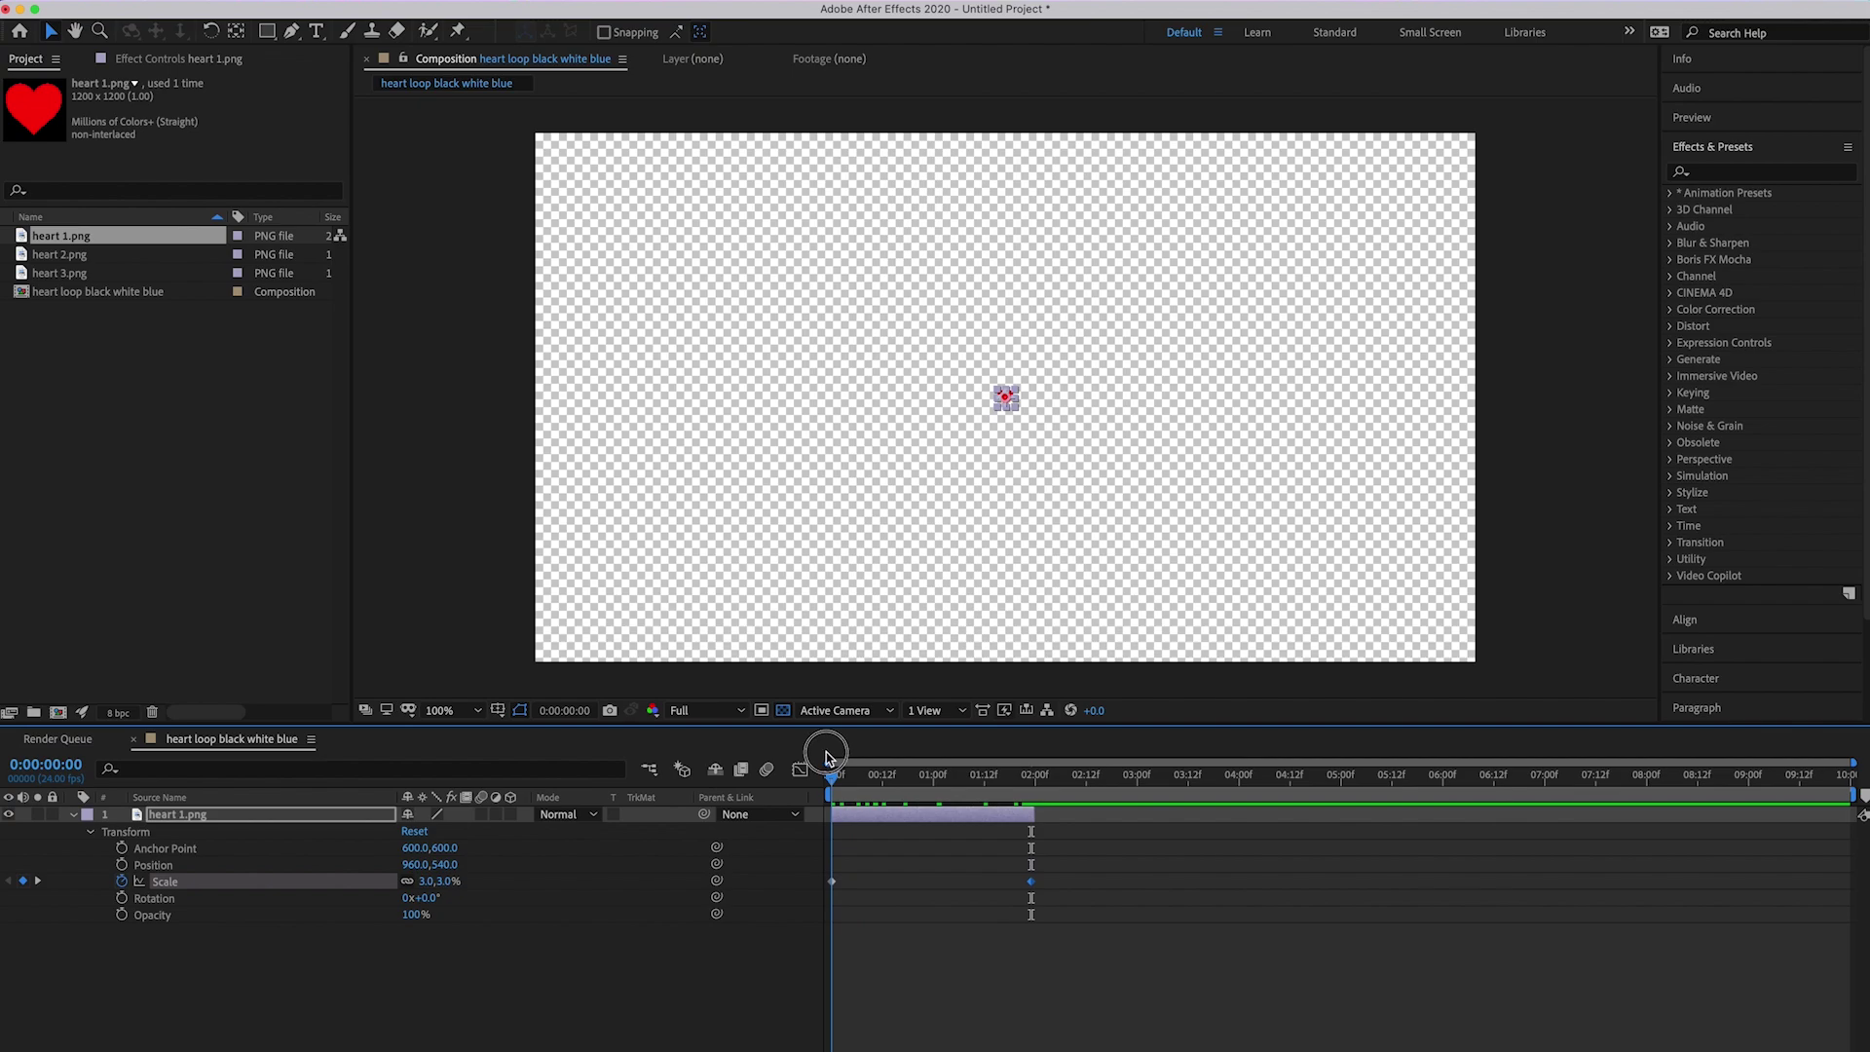
mouse_move(836, 757)
mouse_down()
mouse_move(1035, 764)
mouse_move(829, 760)
mouse_up()
key(space)
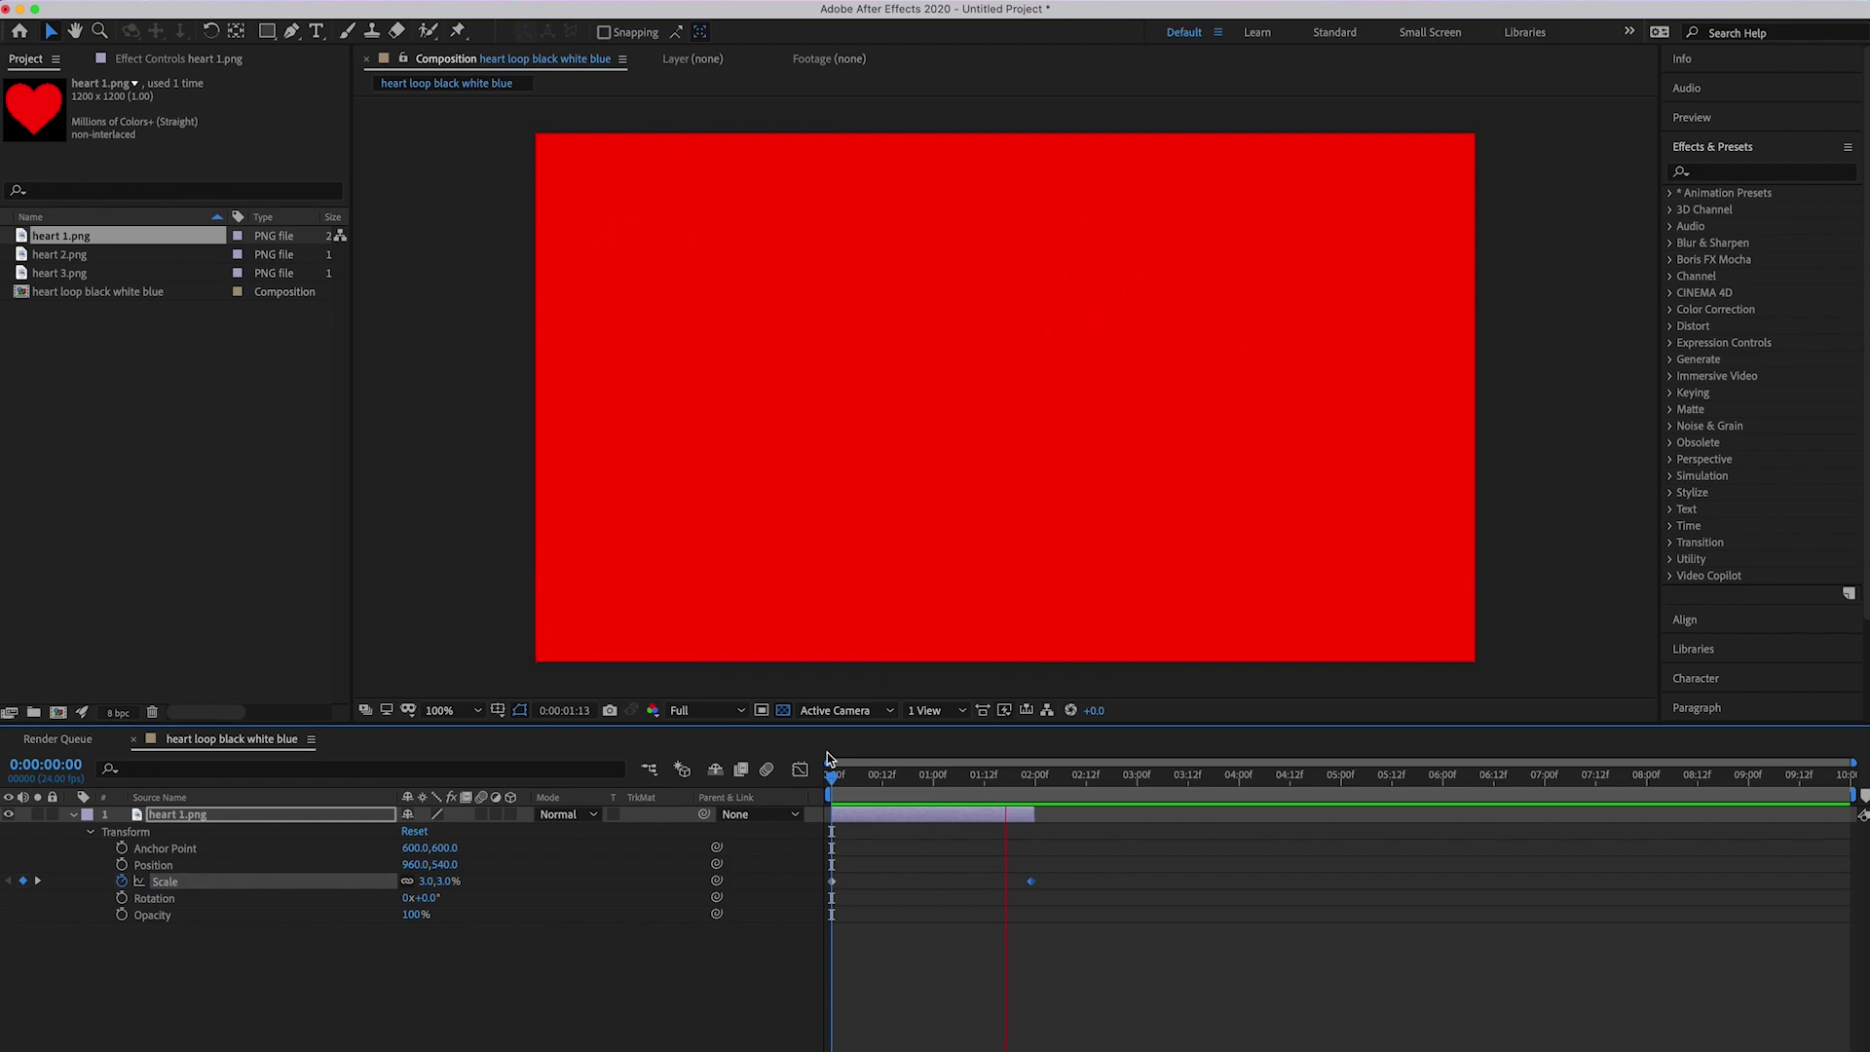
click(78, 818)
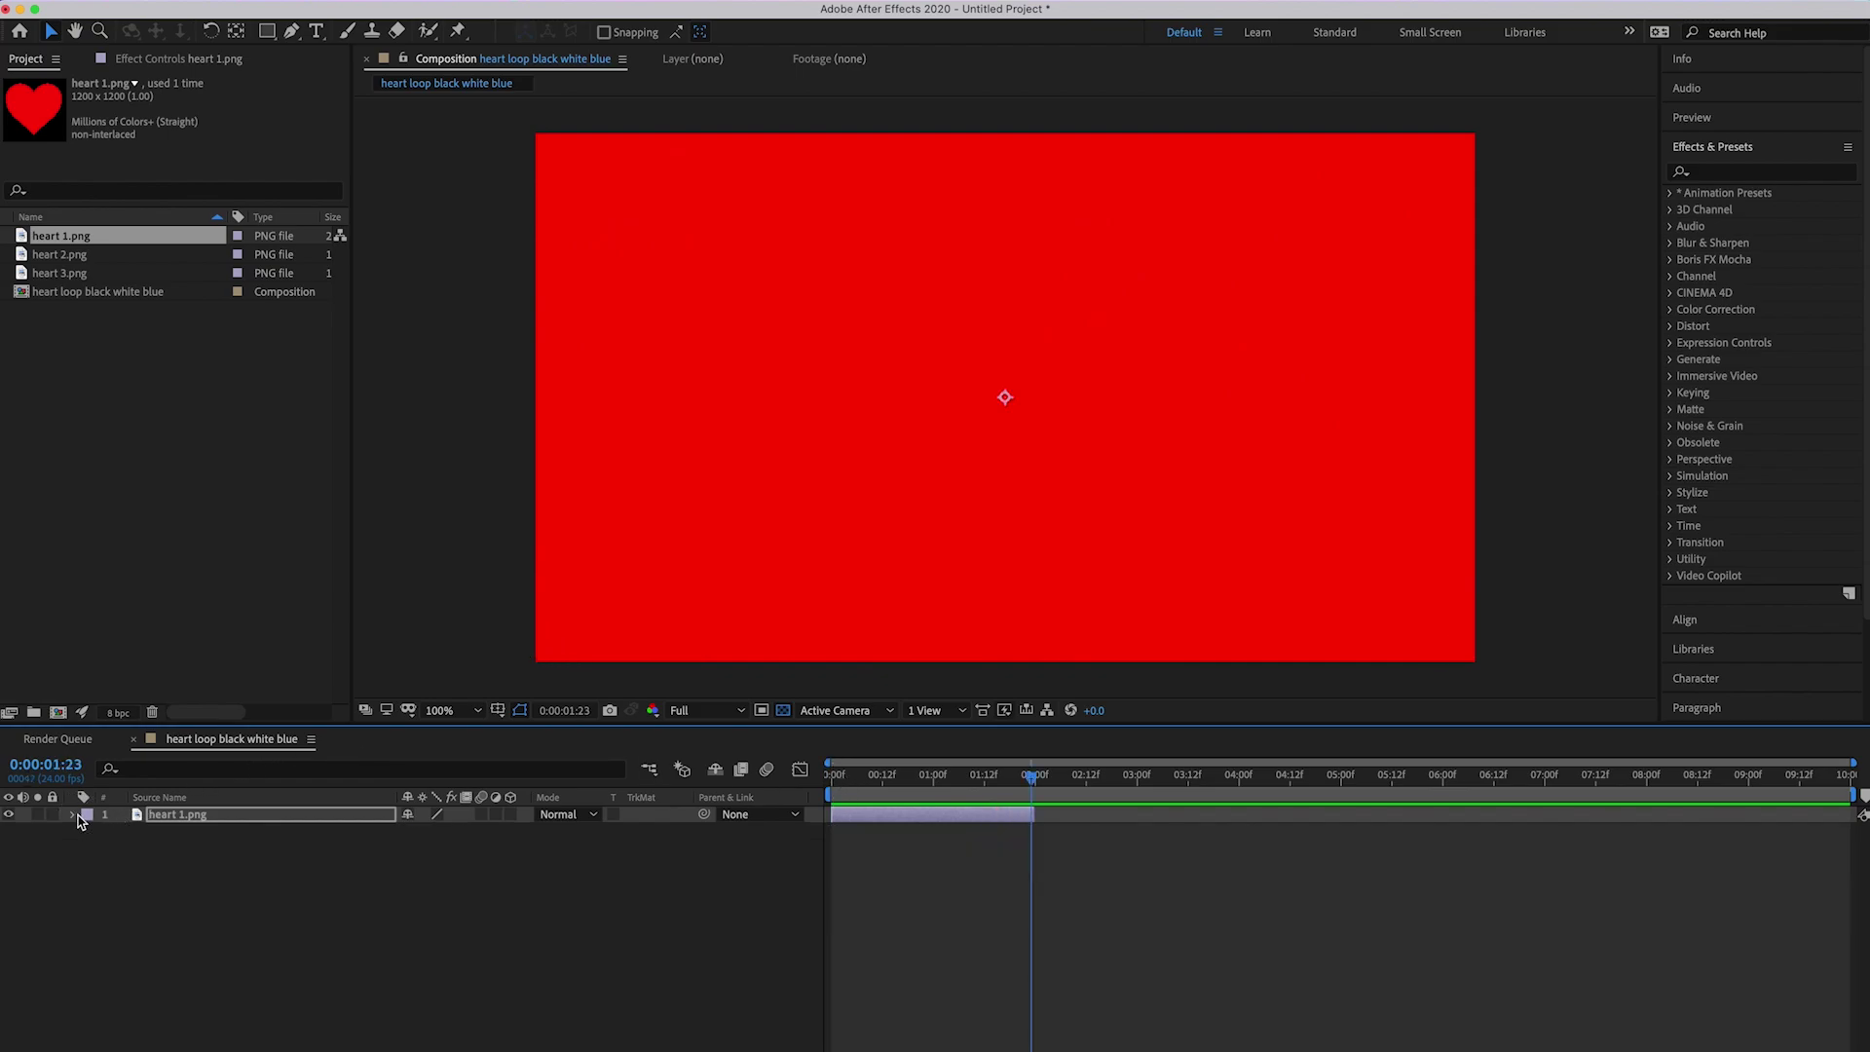
Step: Add heart 2.png above the heart 1.png layer and trim it to end at two seconds
click(72, 255)
drag(86, 263, 149, 815)
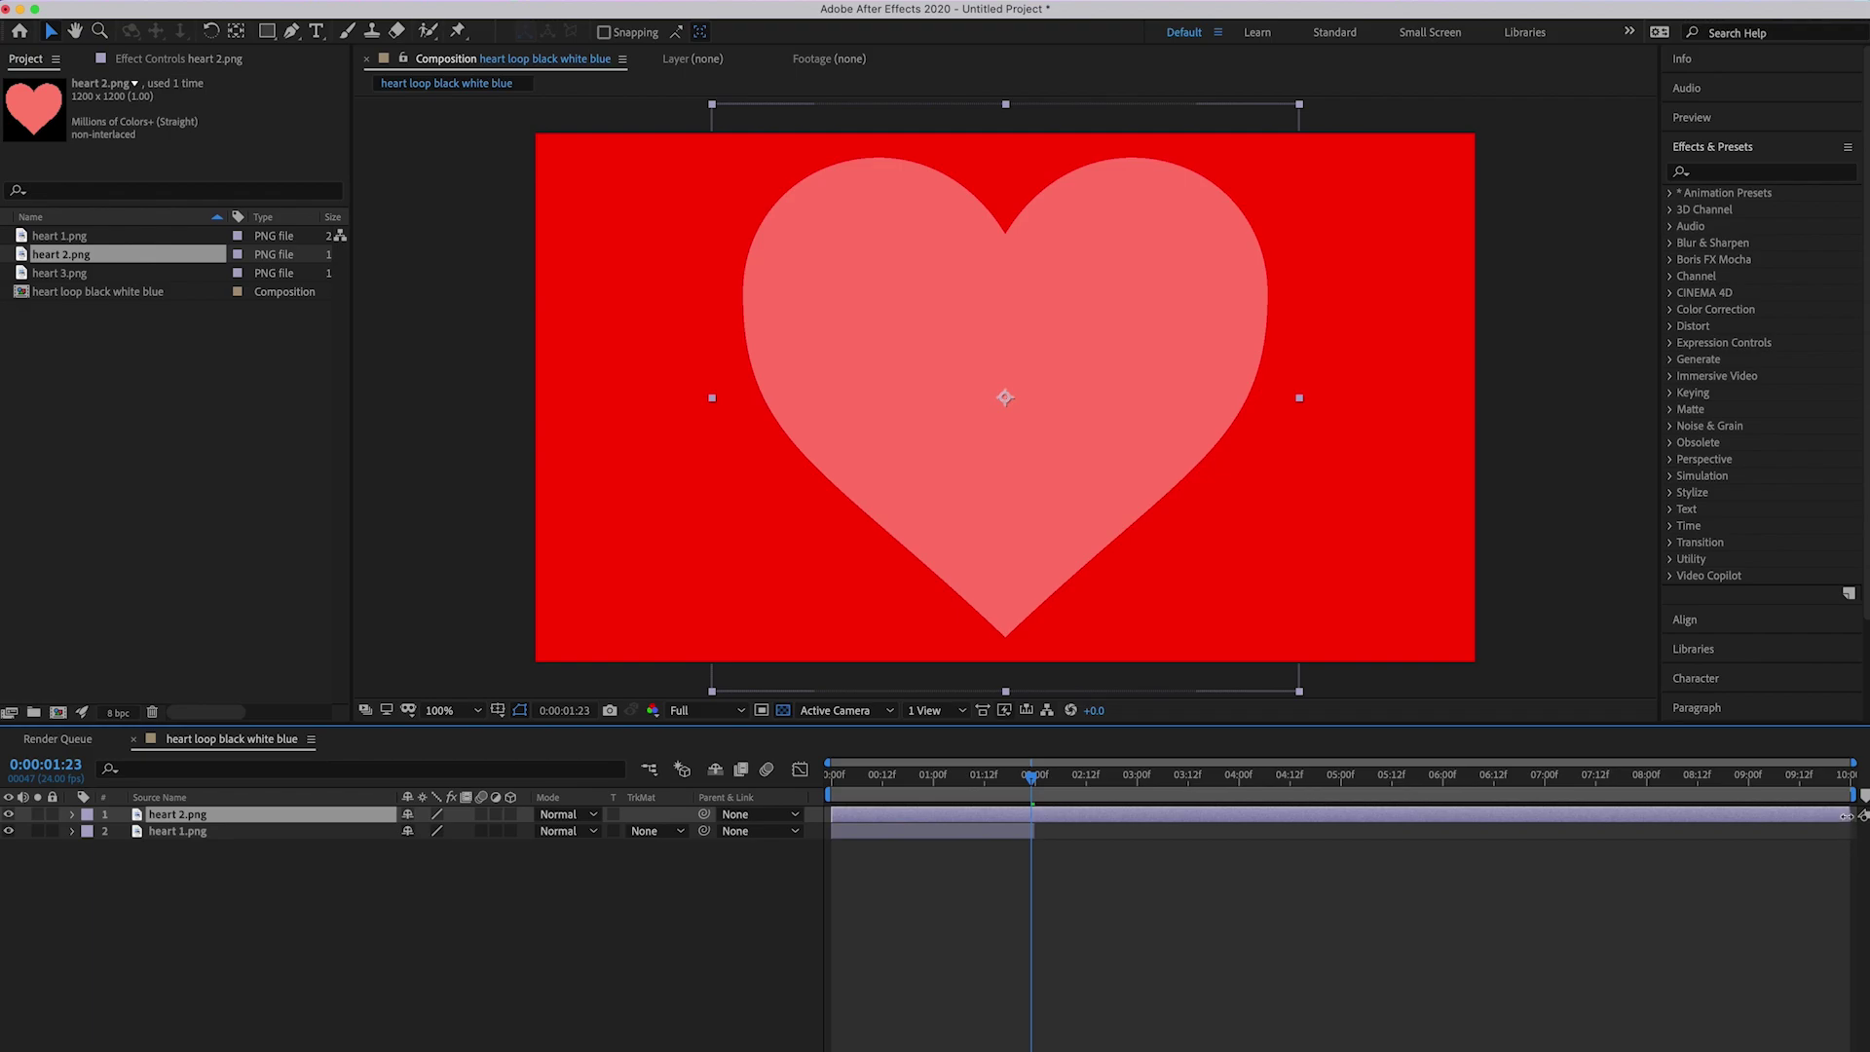
drag(1846, 815, 1032, 834)
Step: Keyframe the heart 2.png layer's scale at 3% at the start of the composition
click(73, 817)
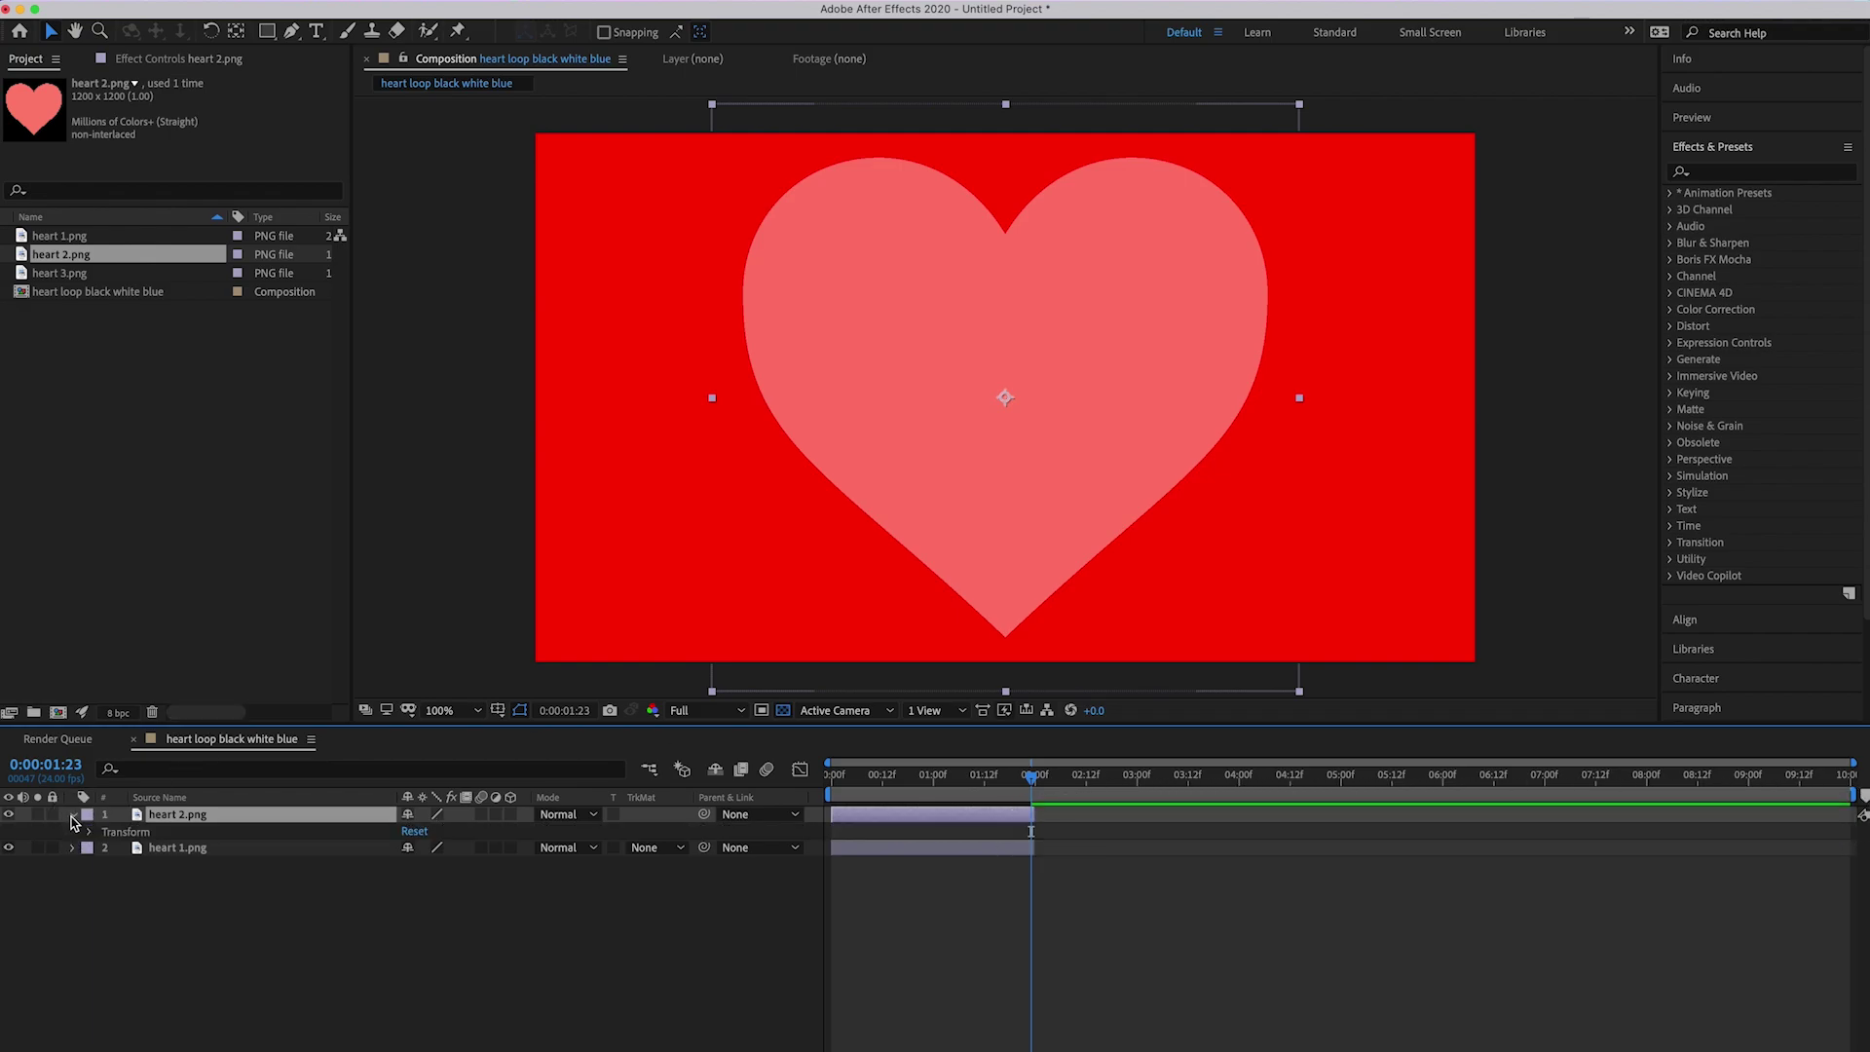
click(88, 832)
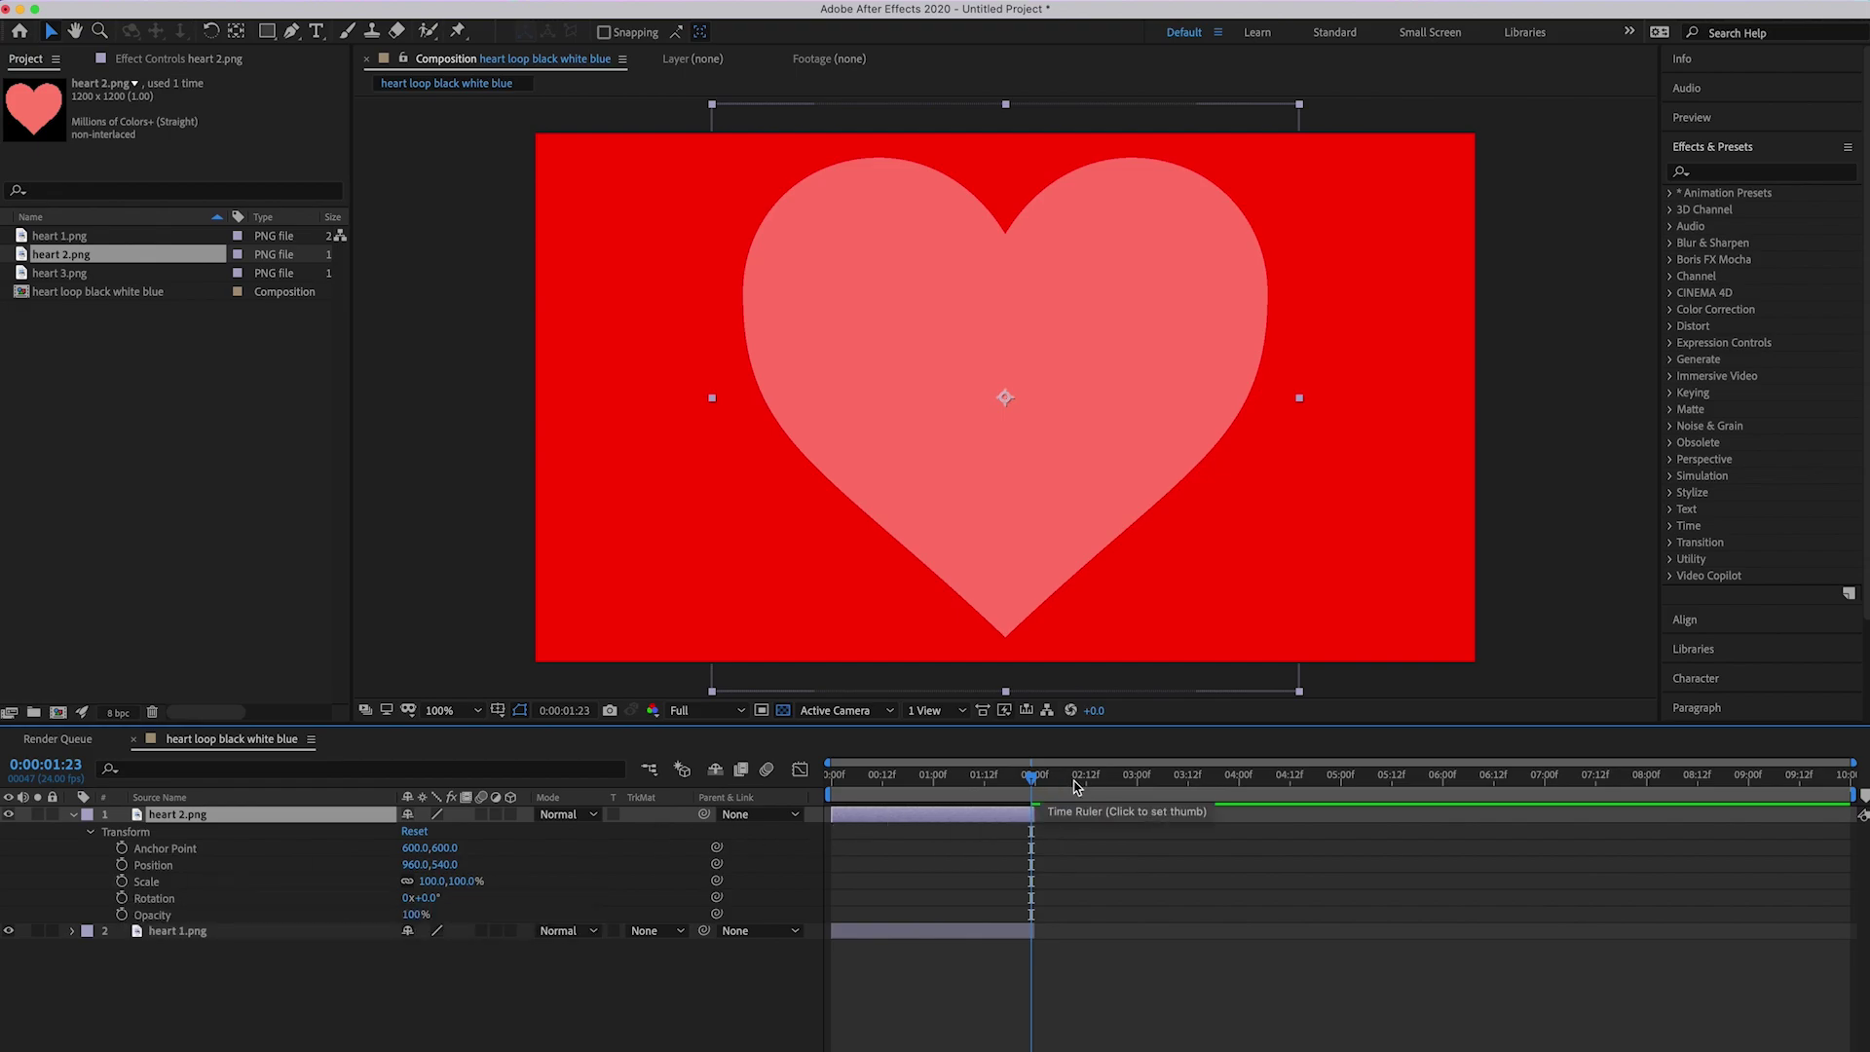
drag(1032, 776, 802, 775)
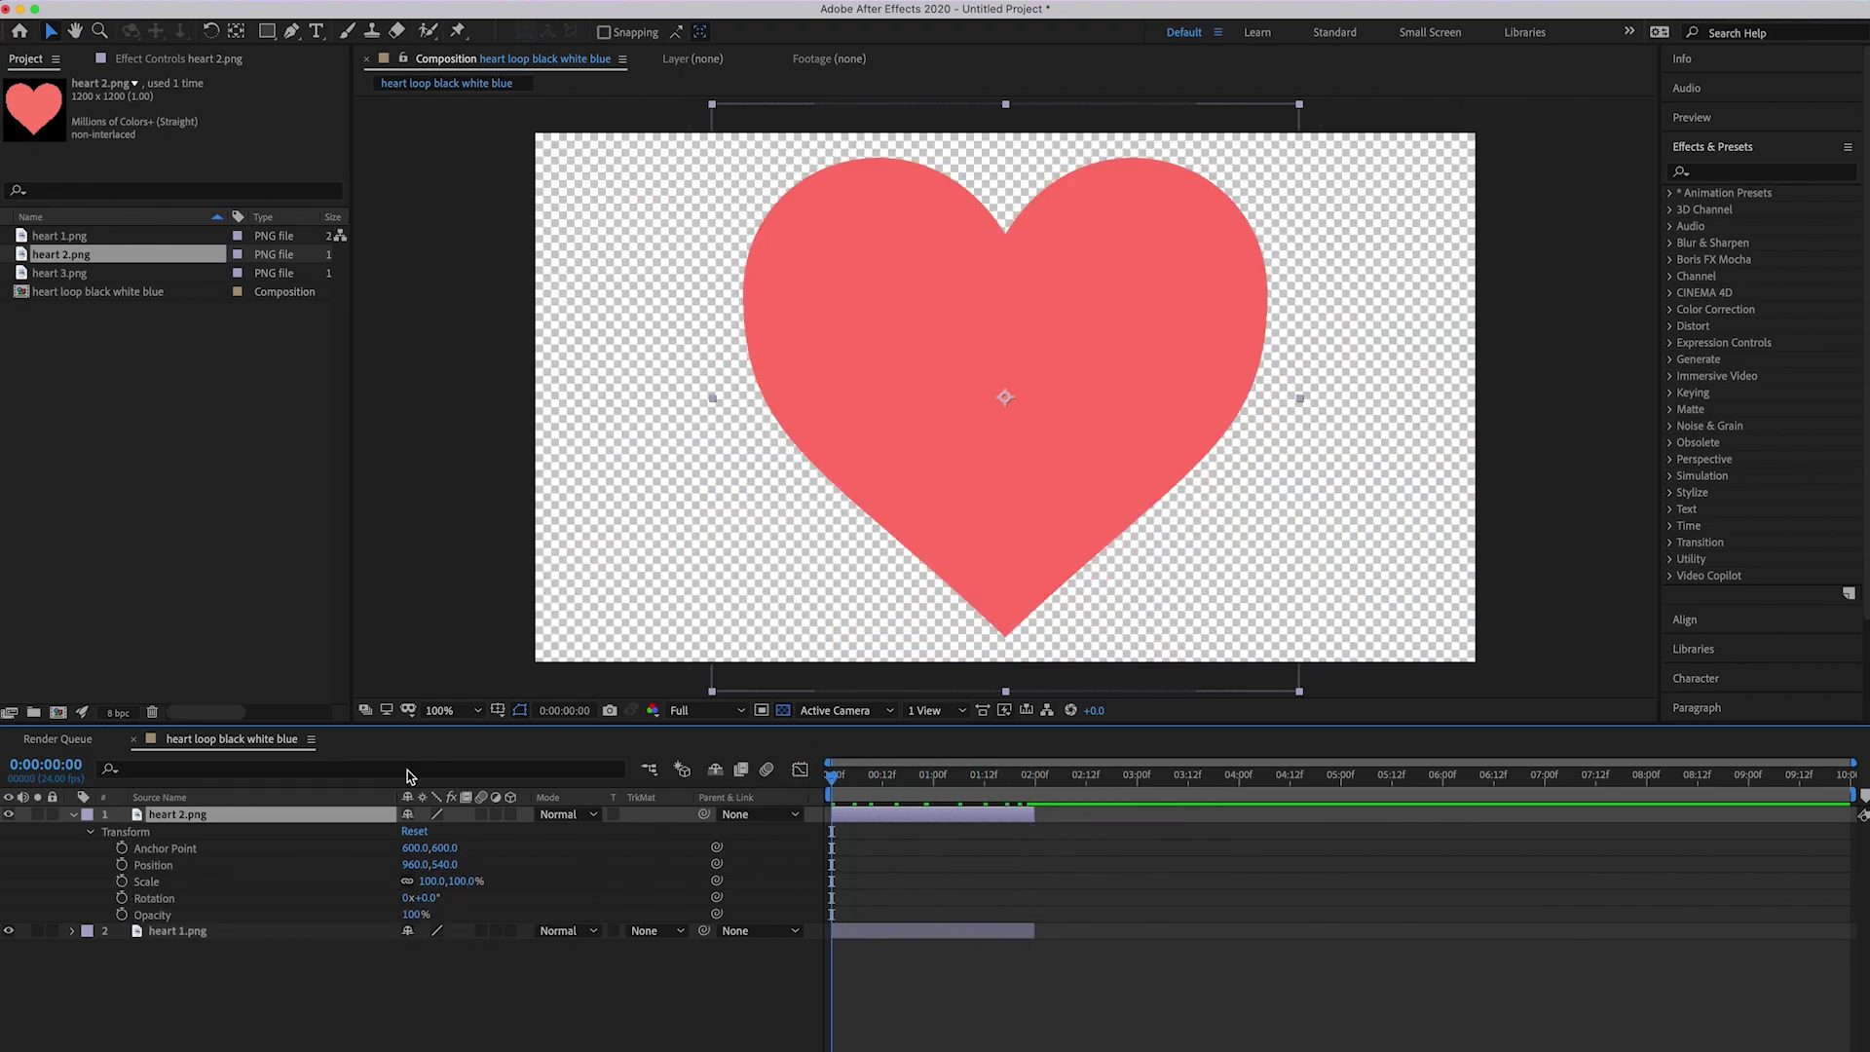
click(121, 883)
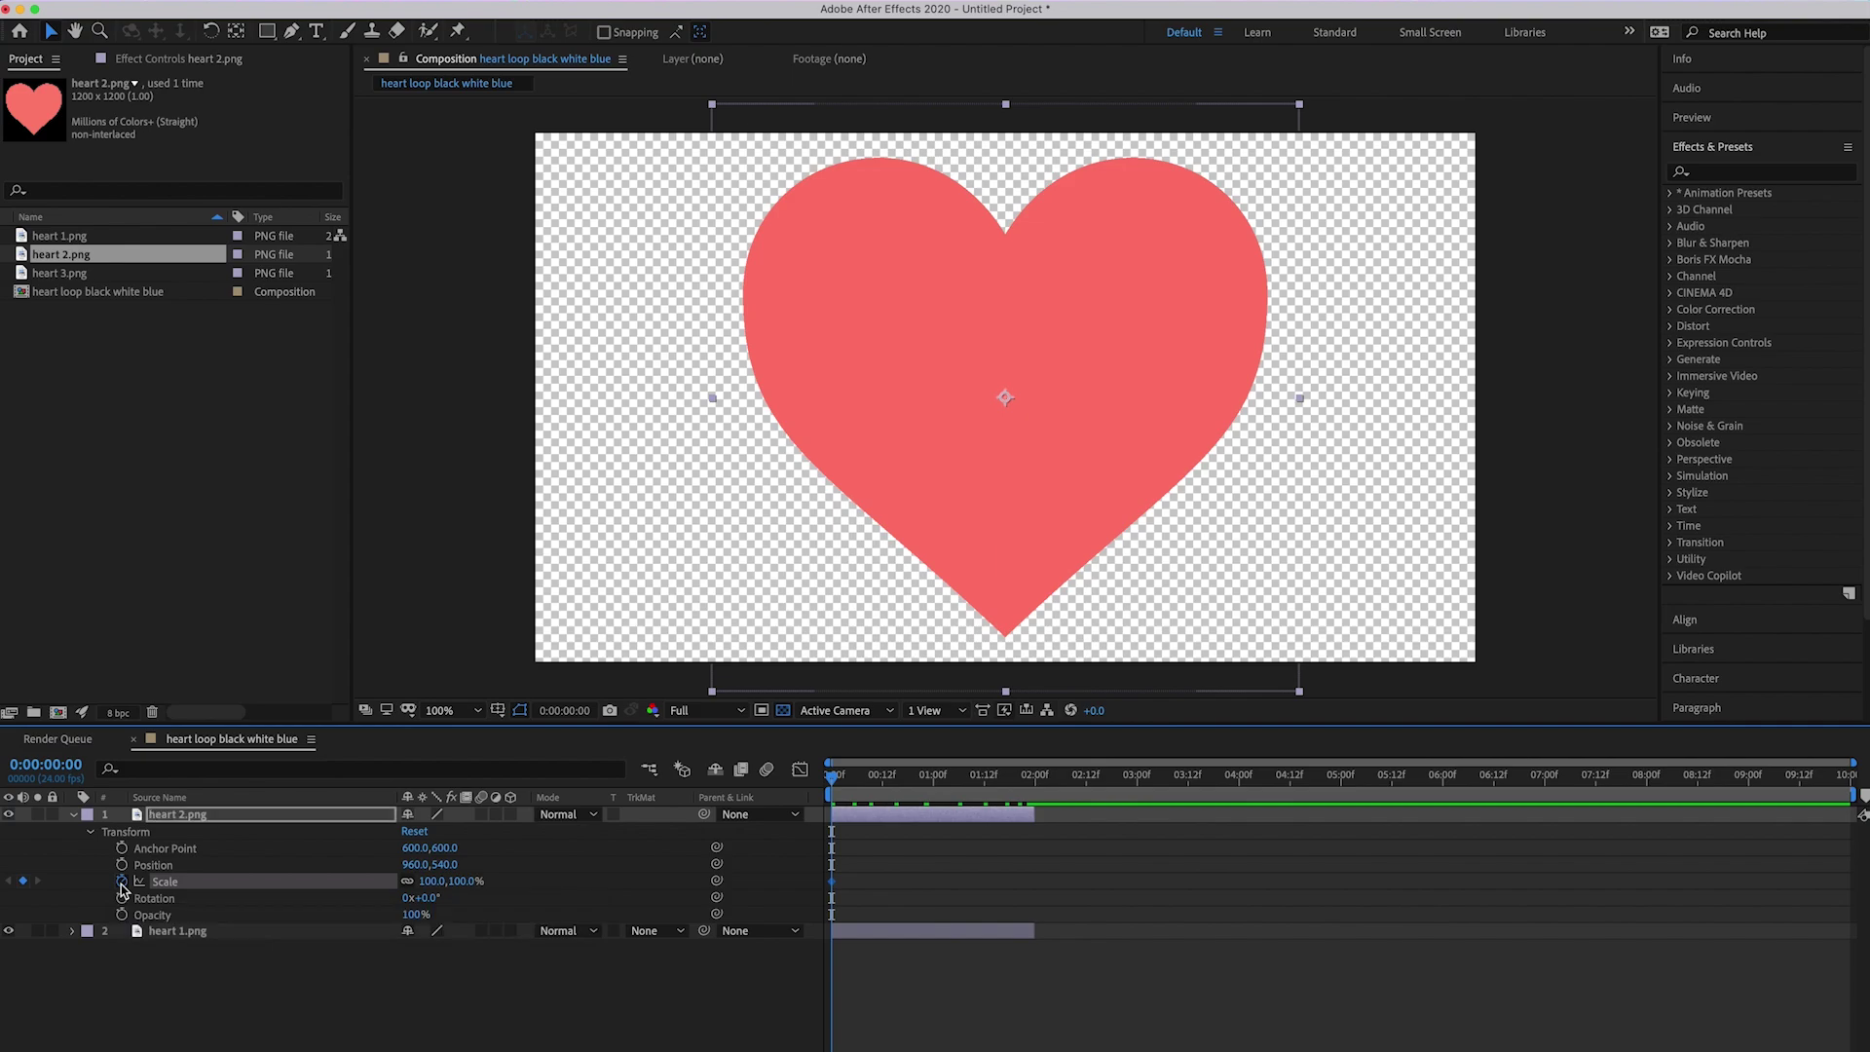
click(433, 881)
text(3)
key(Return)
Step: Add a scale keyframe at 0:00:01:23 that enlarges heart 2.png to fill the frame, and collapse the layer
drag(835, 785, 1023, 804)
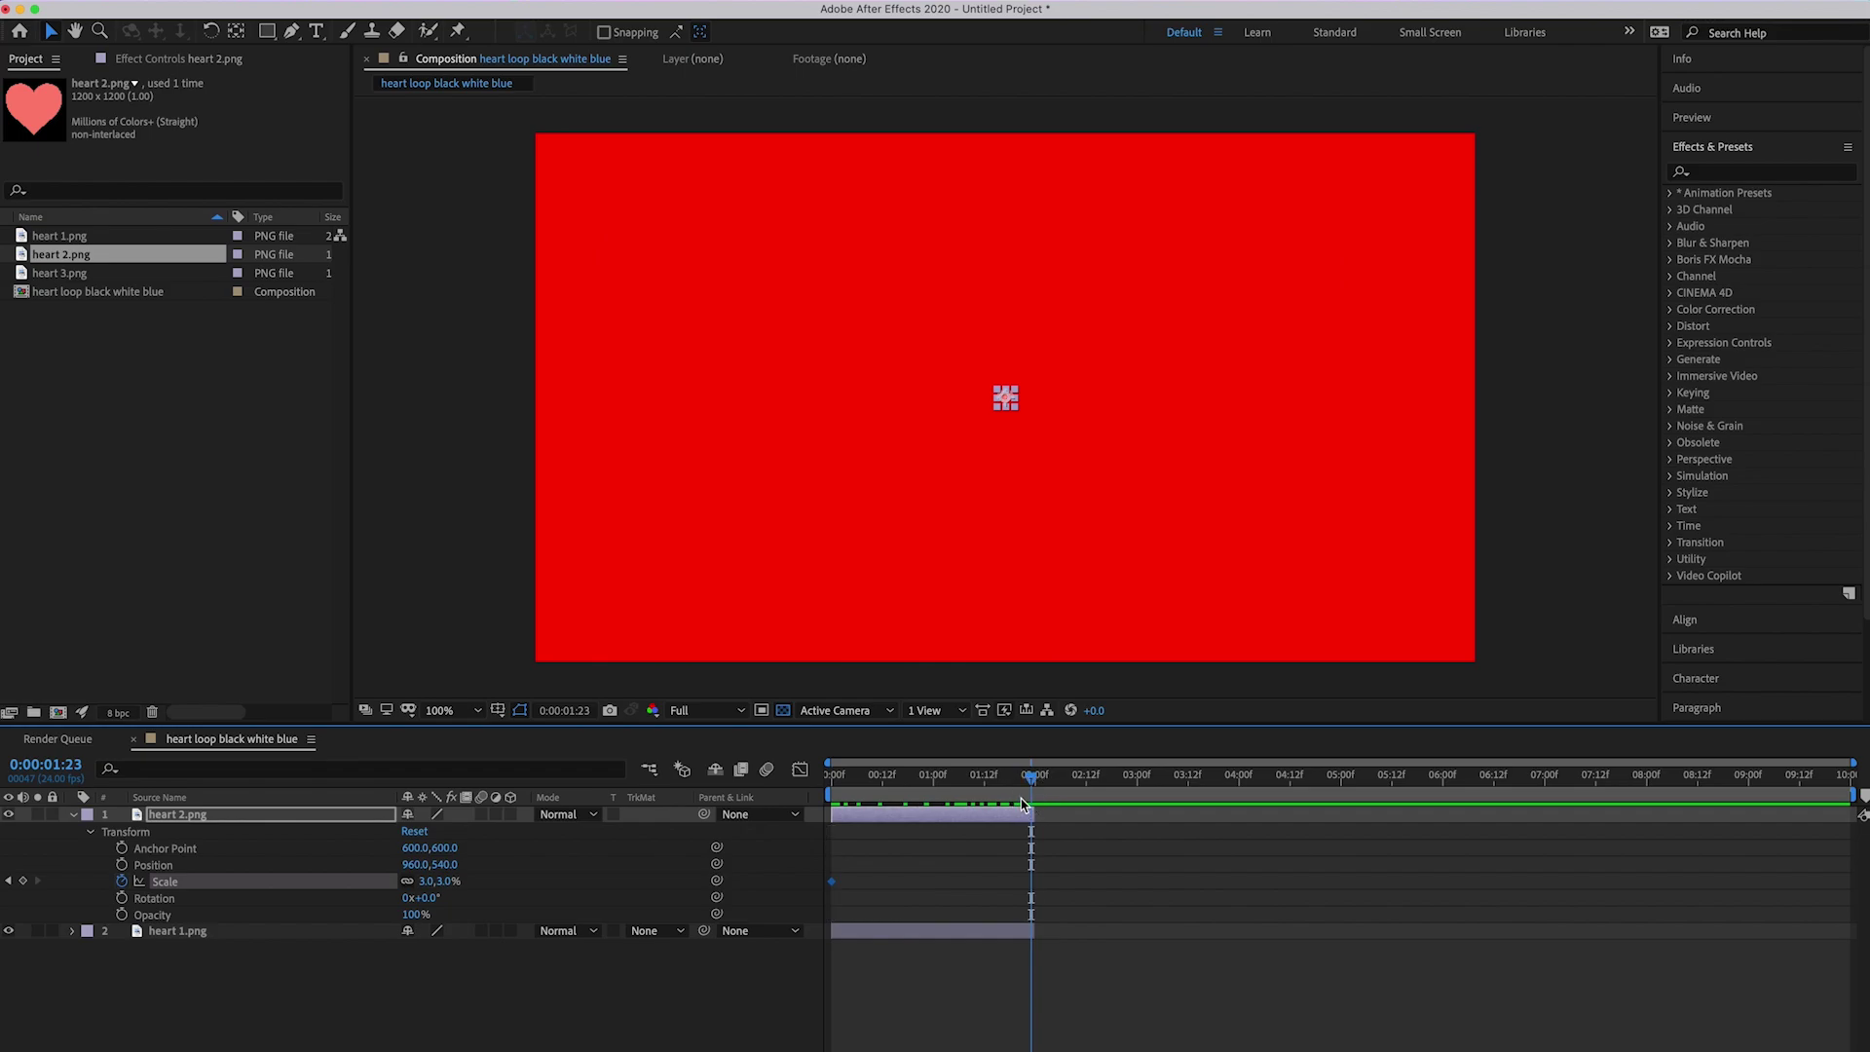
click(445, 881)
key(Return)
drag(1033, 791, 743, 794)
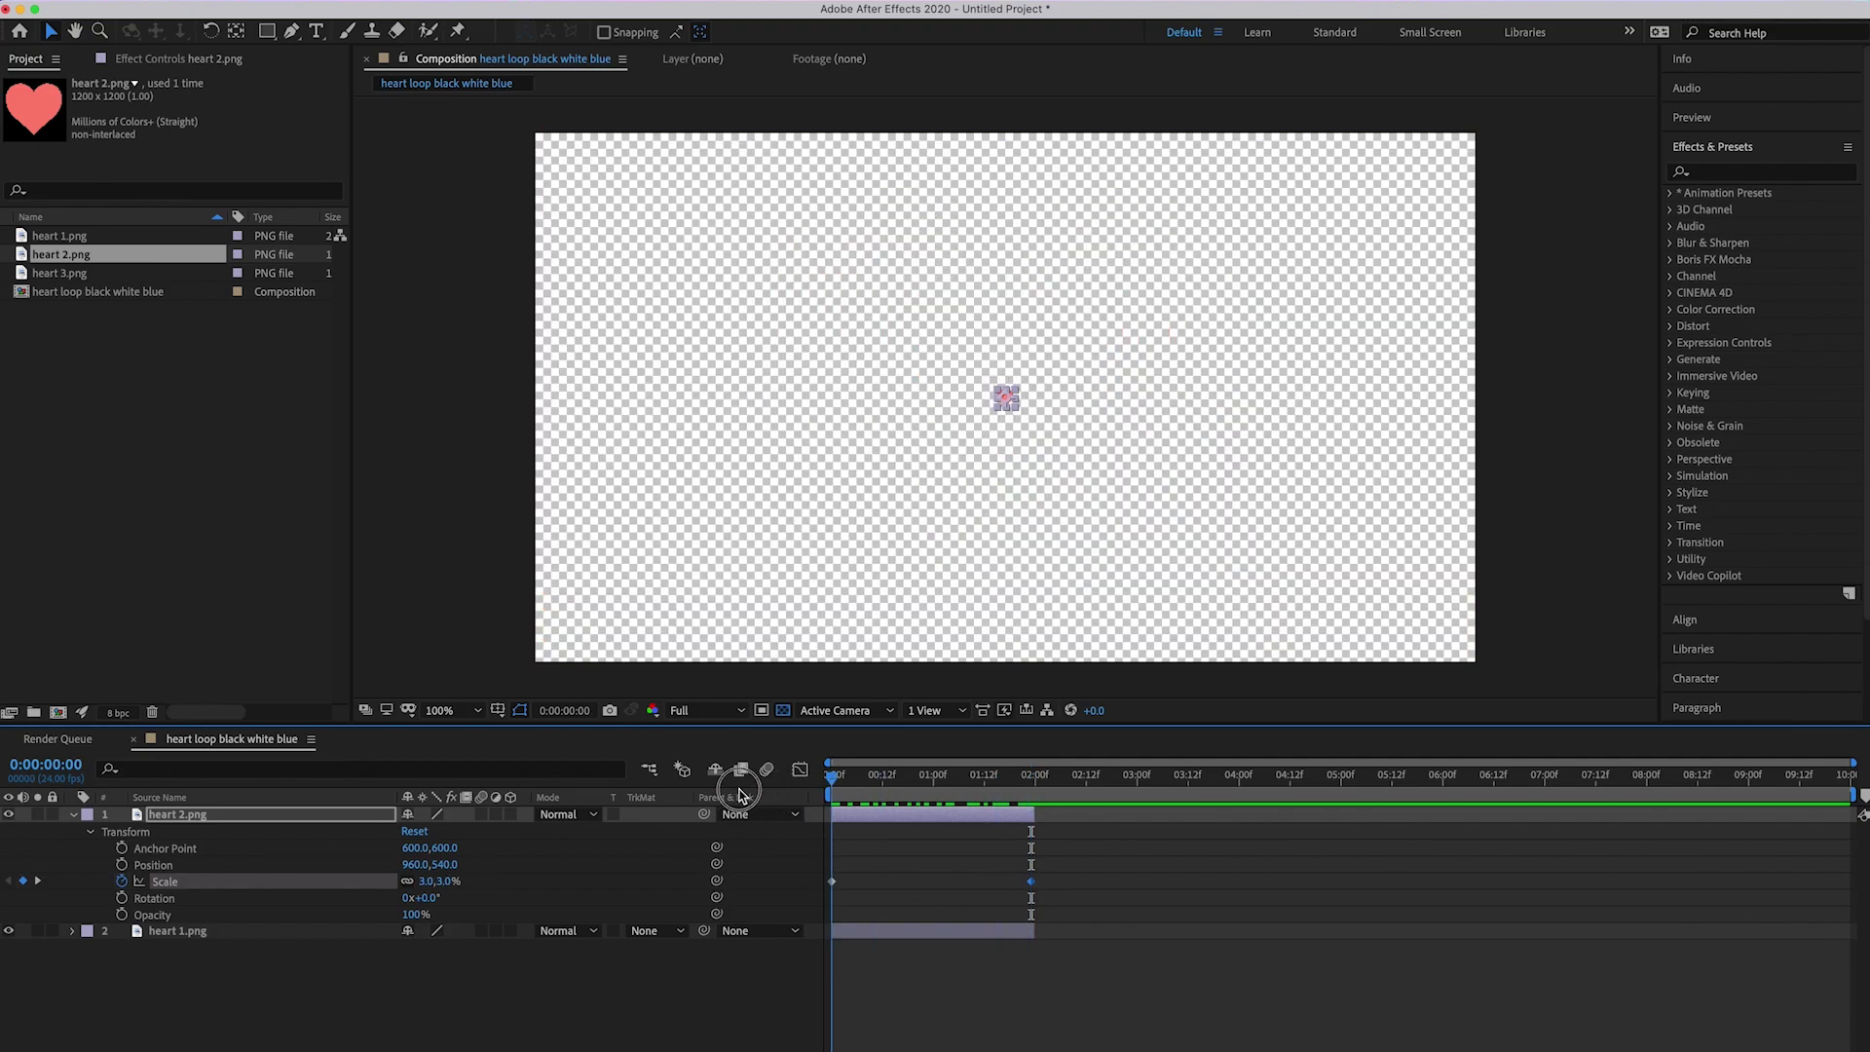
click(73, 815)
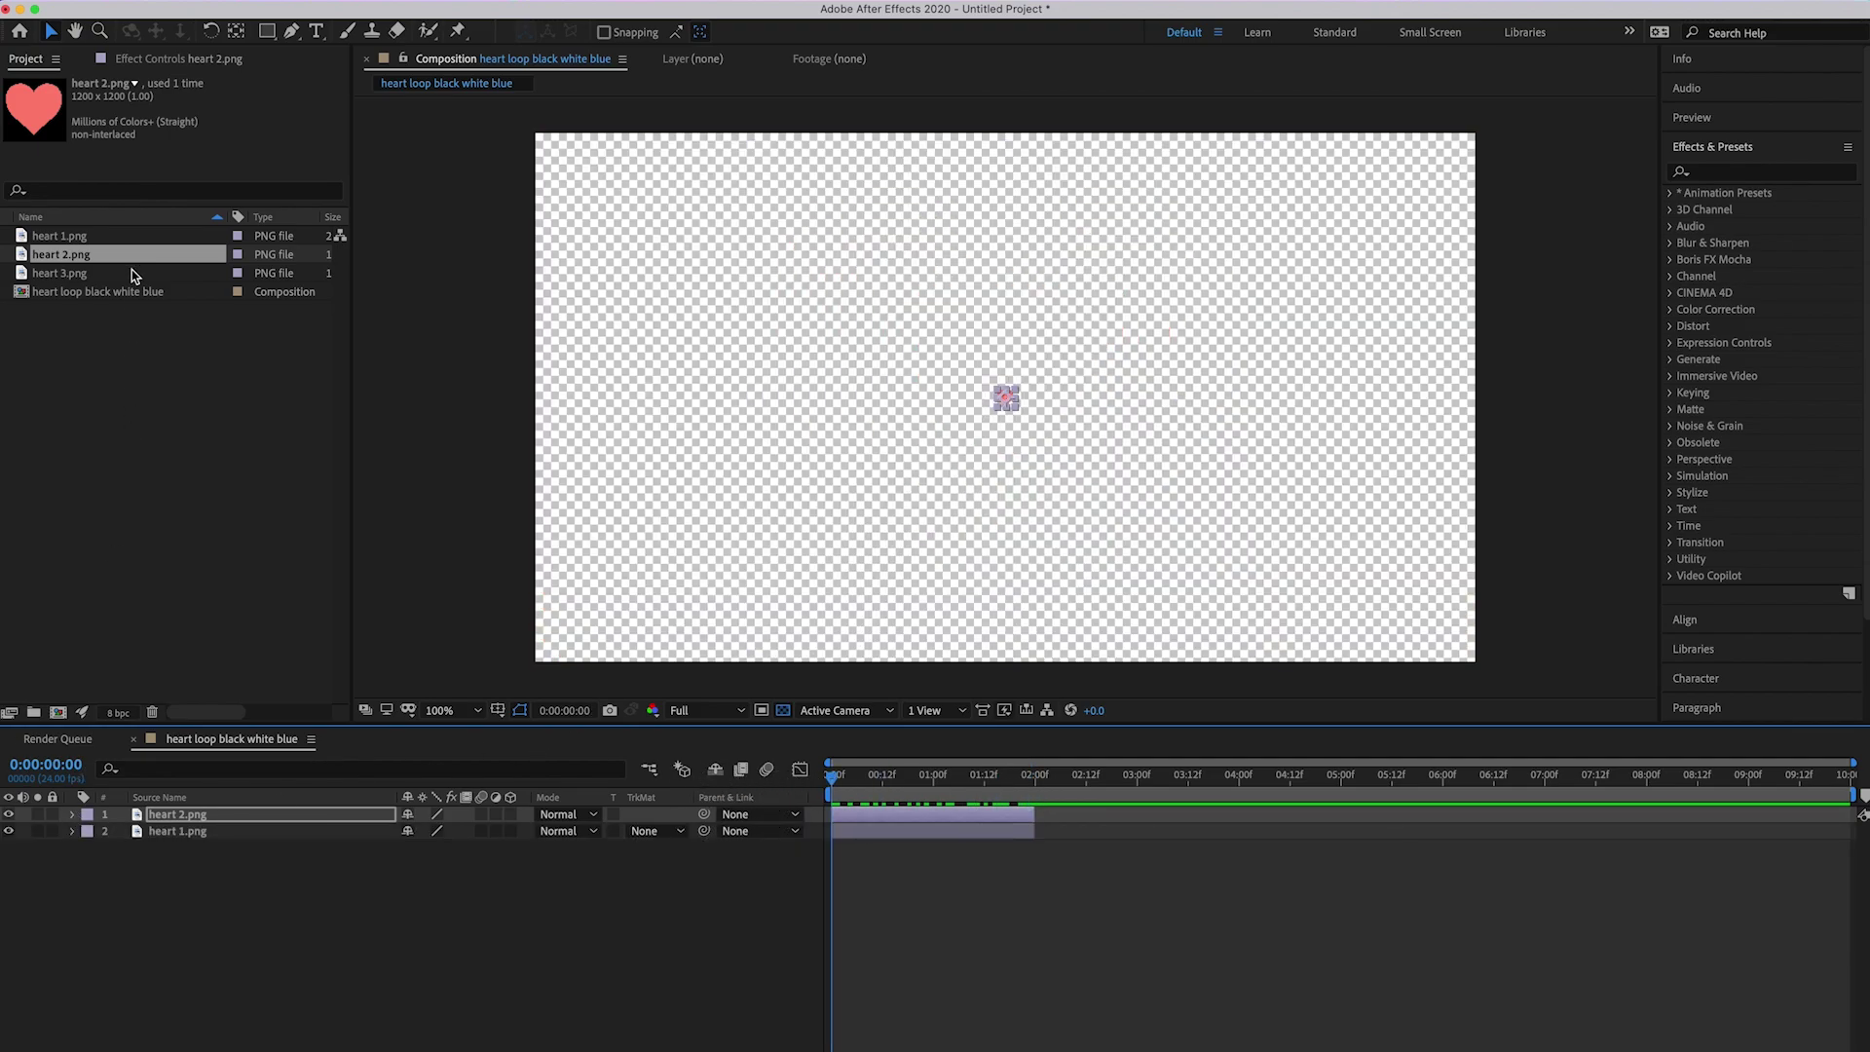
Step: Add heart 3.png as the topmost layer and trim it to end at two seconds
click(88, 278)
drag(88, 280, 154, 819)
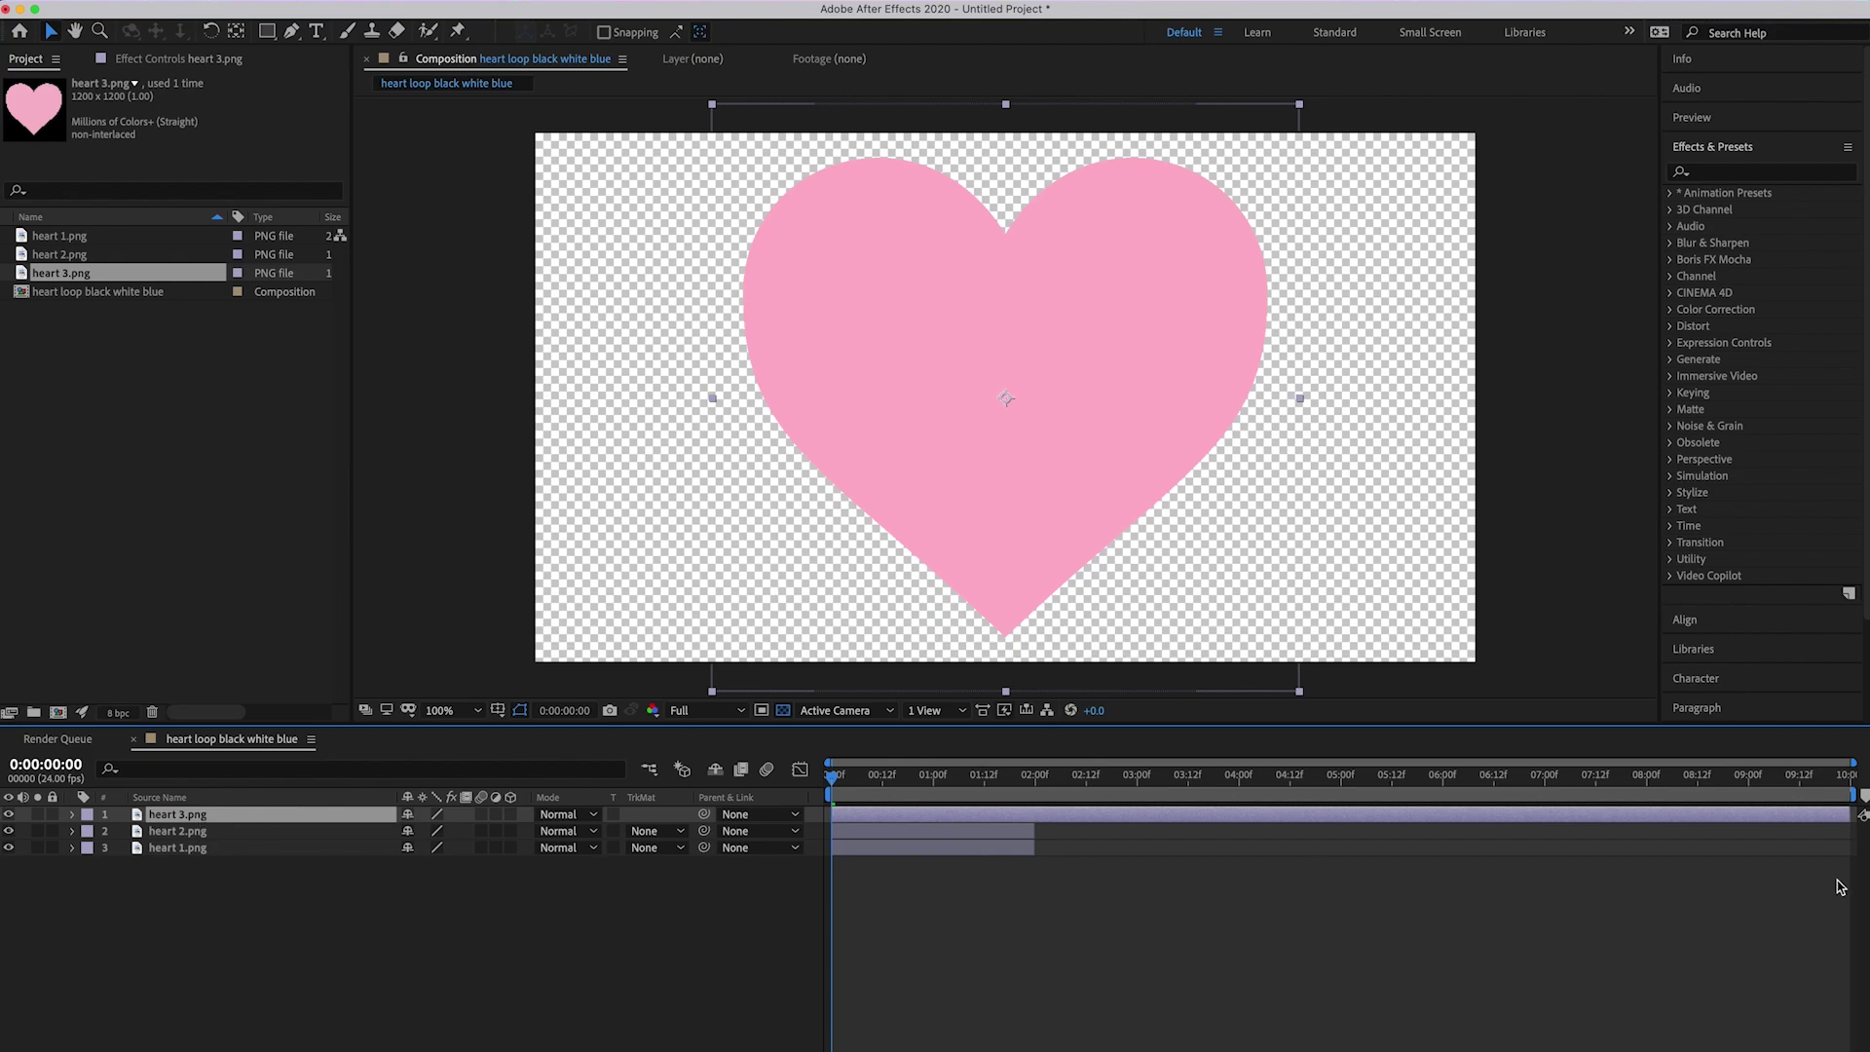
drag(1850, 814, 1036, 807)
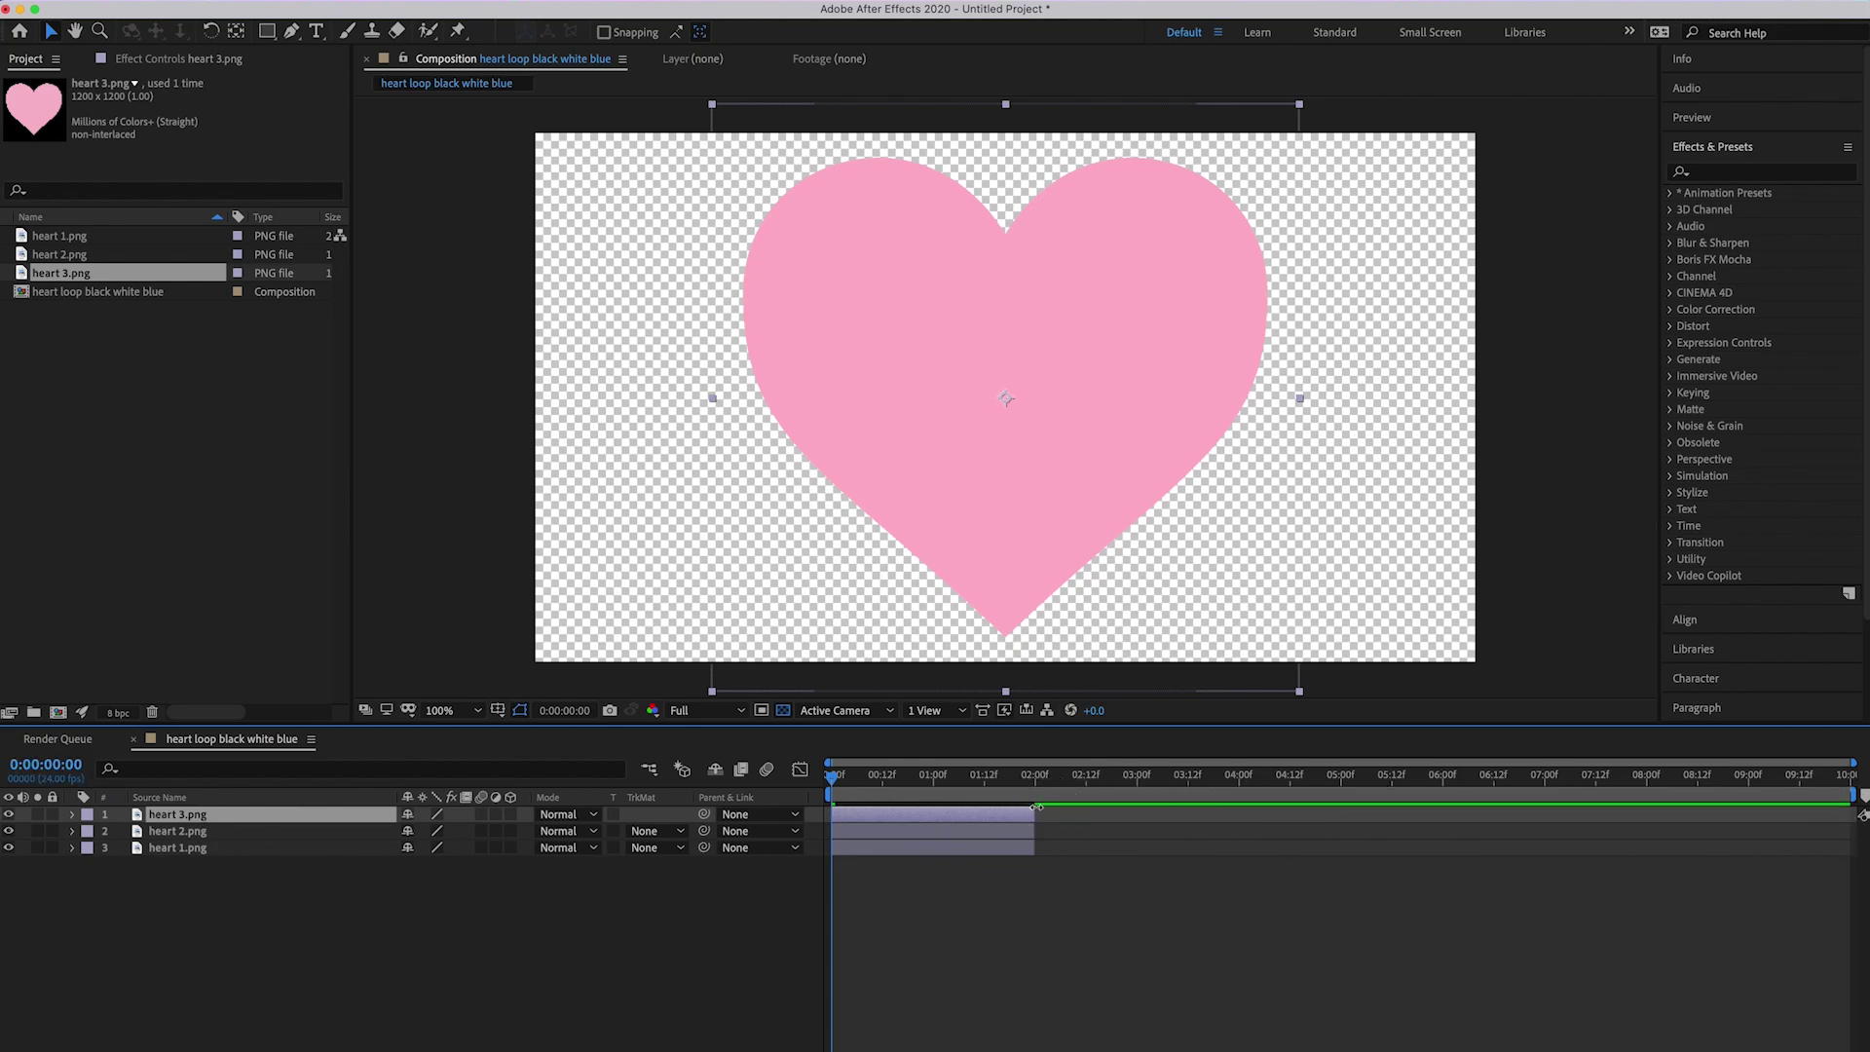
Step: Keyframe the heart 3.png layer's scale at 3% at the start of the composition
click(73, 817)
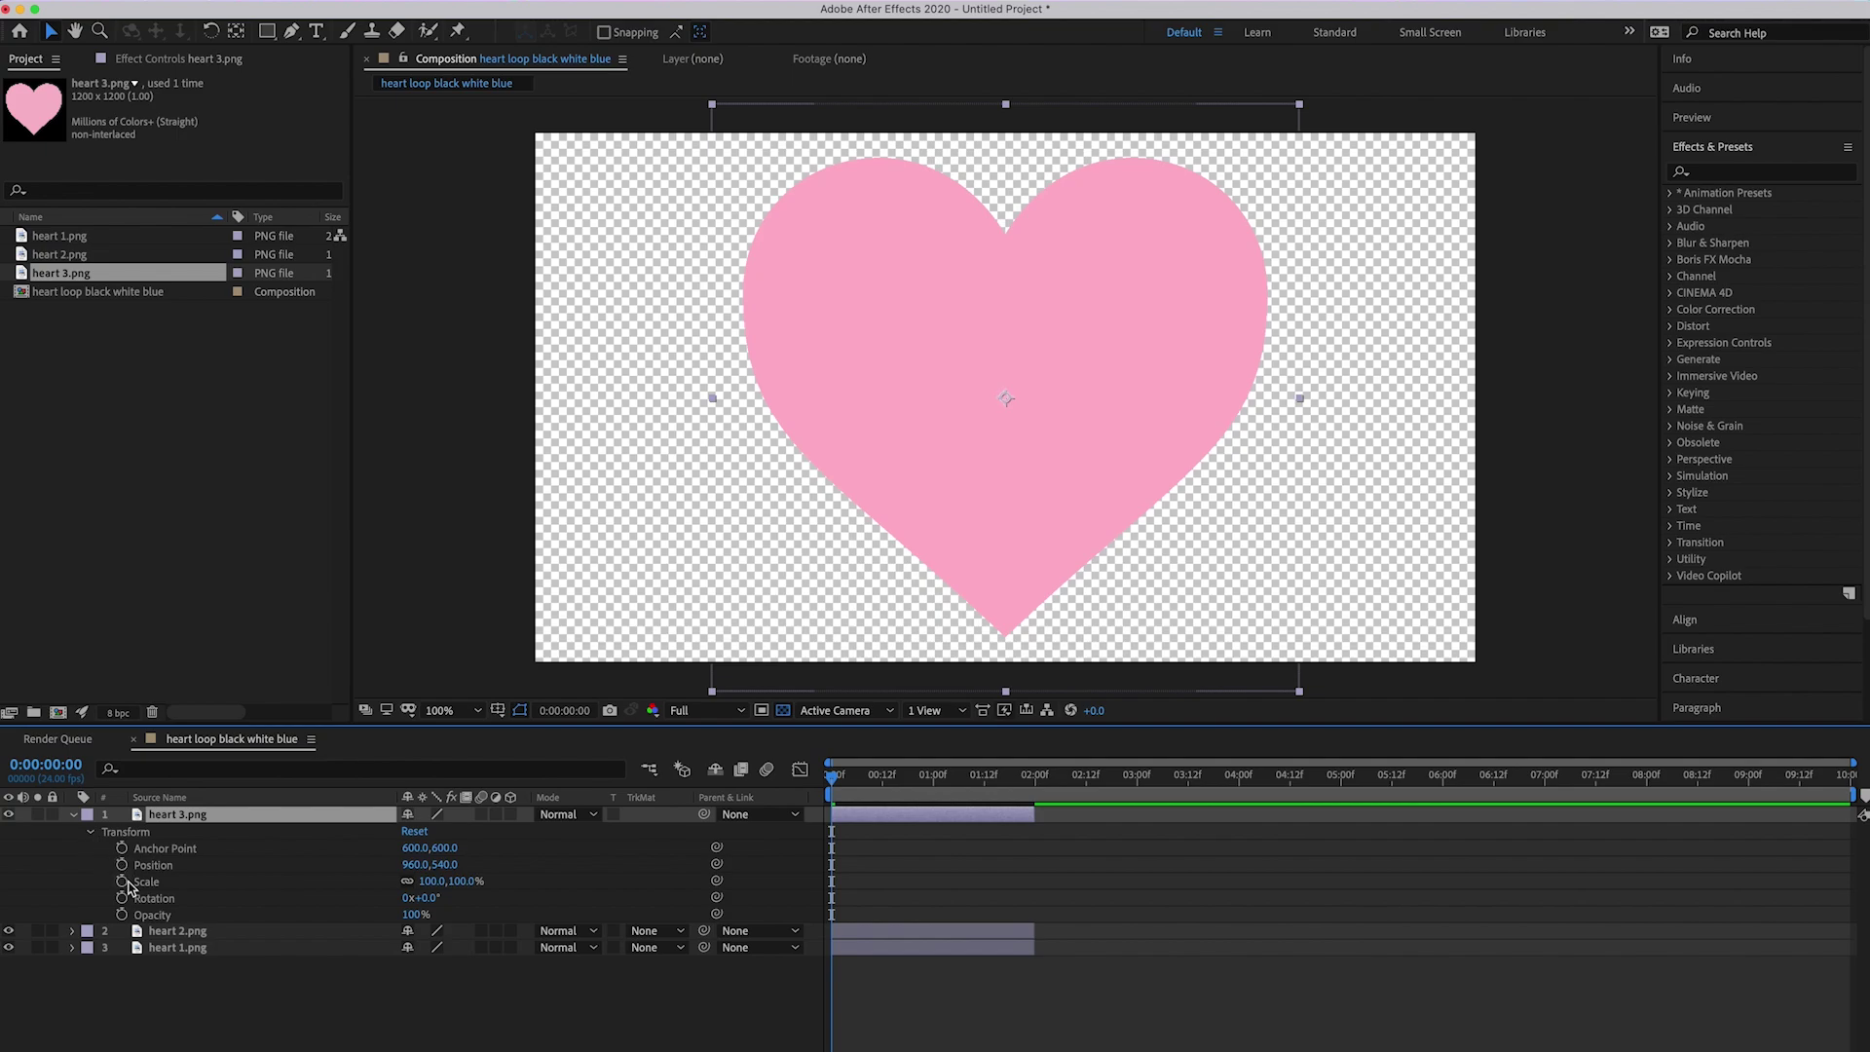
click(123, 882)
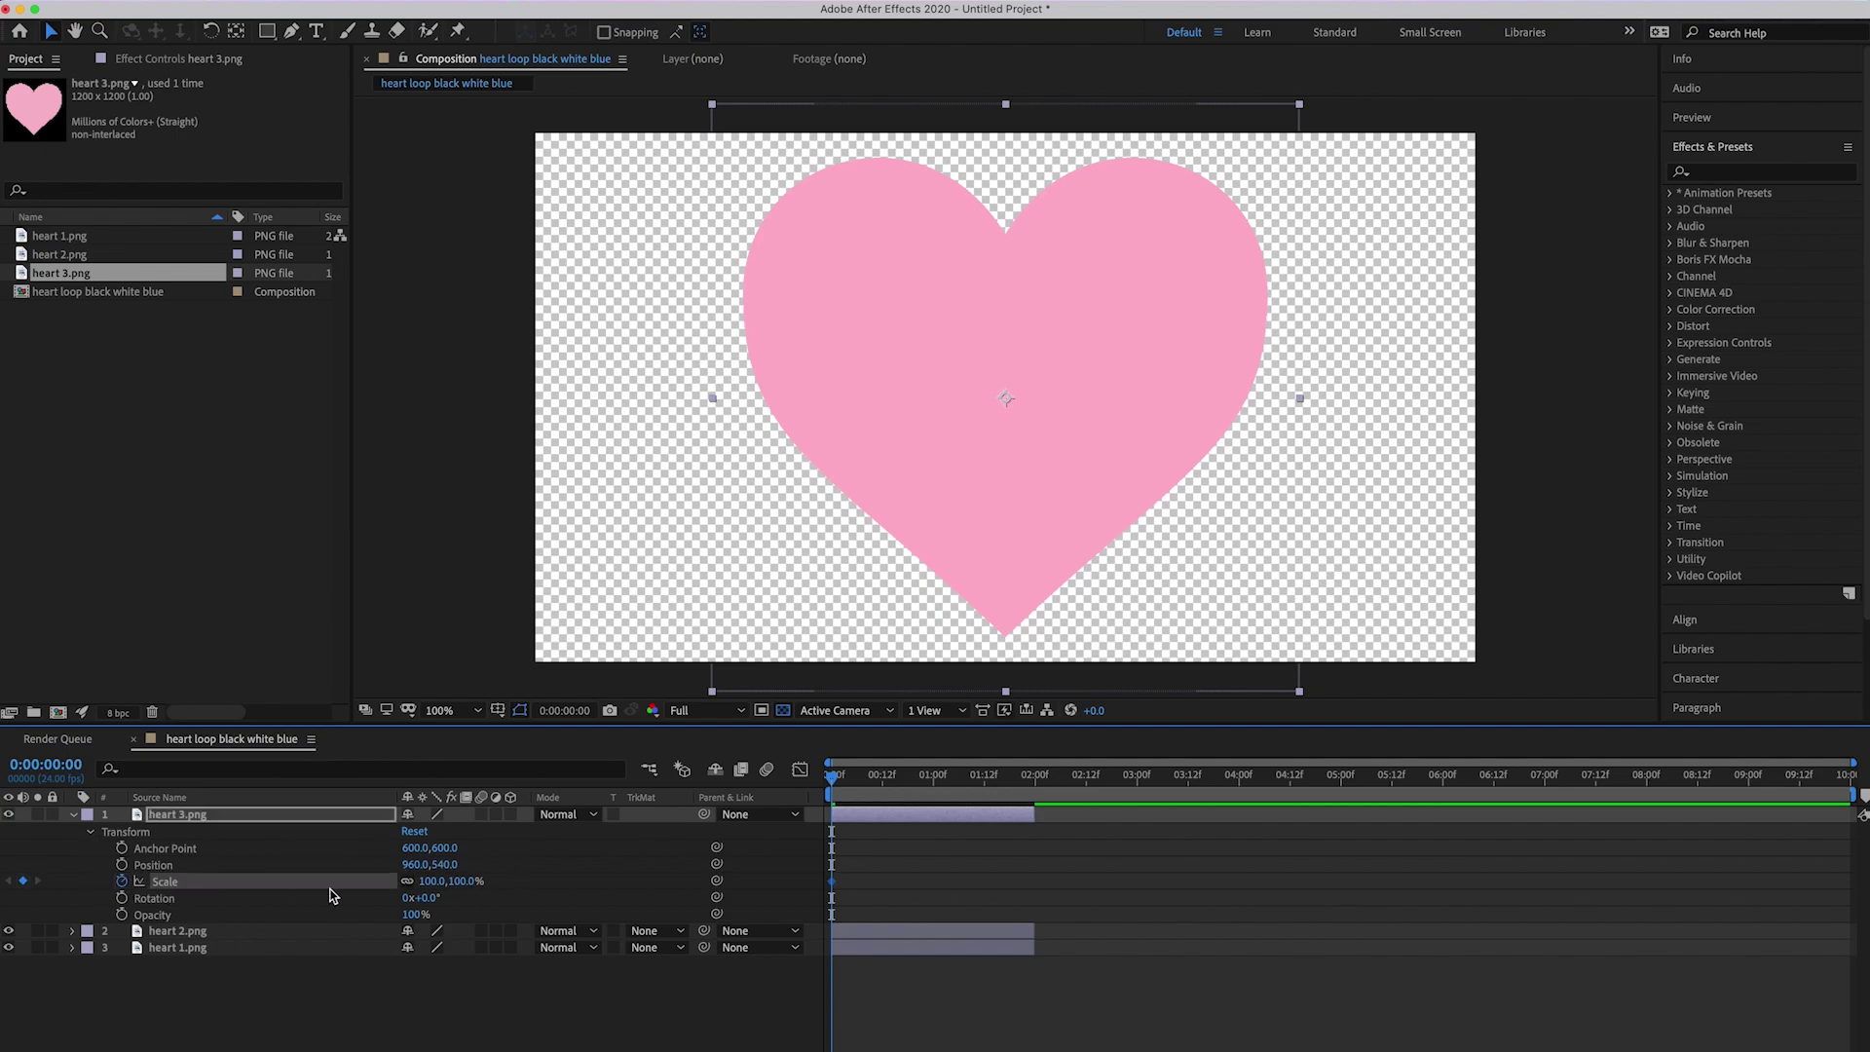
click(429, 882)
text(3)
key(Return)
Step: Set the heart 3.png layer's scale to 330% at 0:00:01:23, return to the start and collapse the layer
drag(833, 780, 1035, 791)
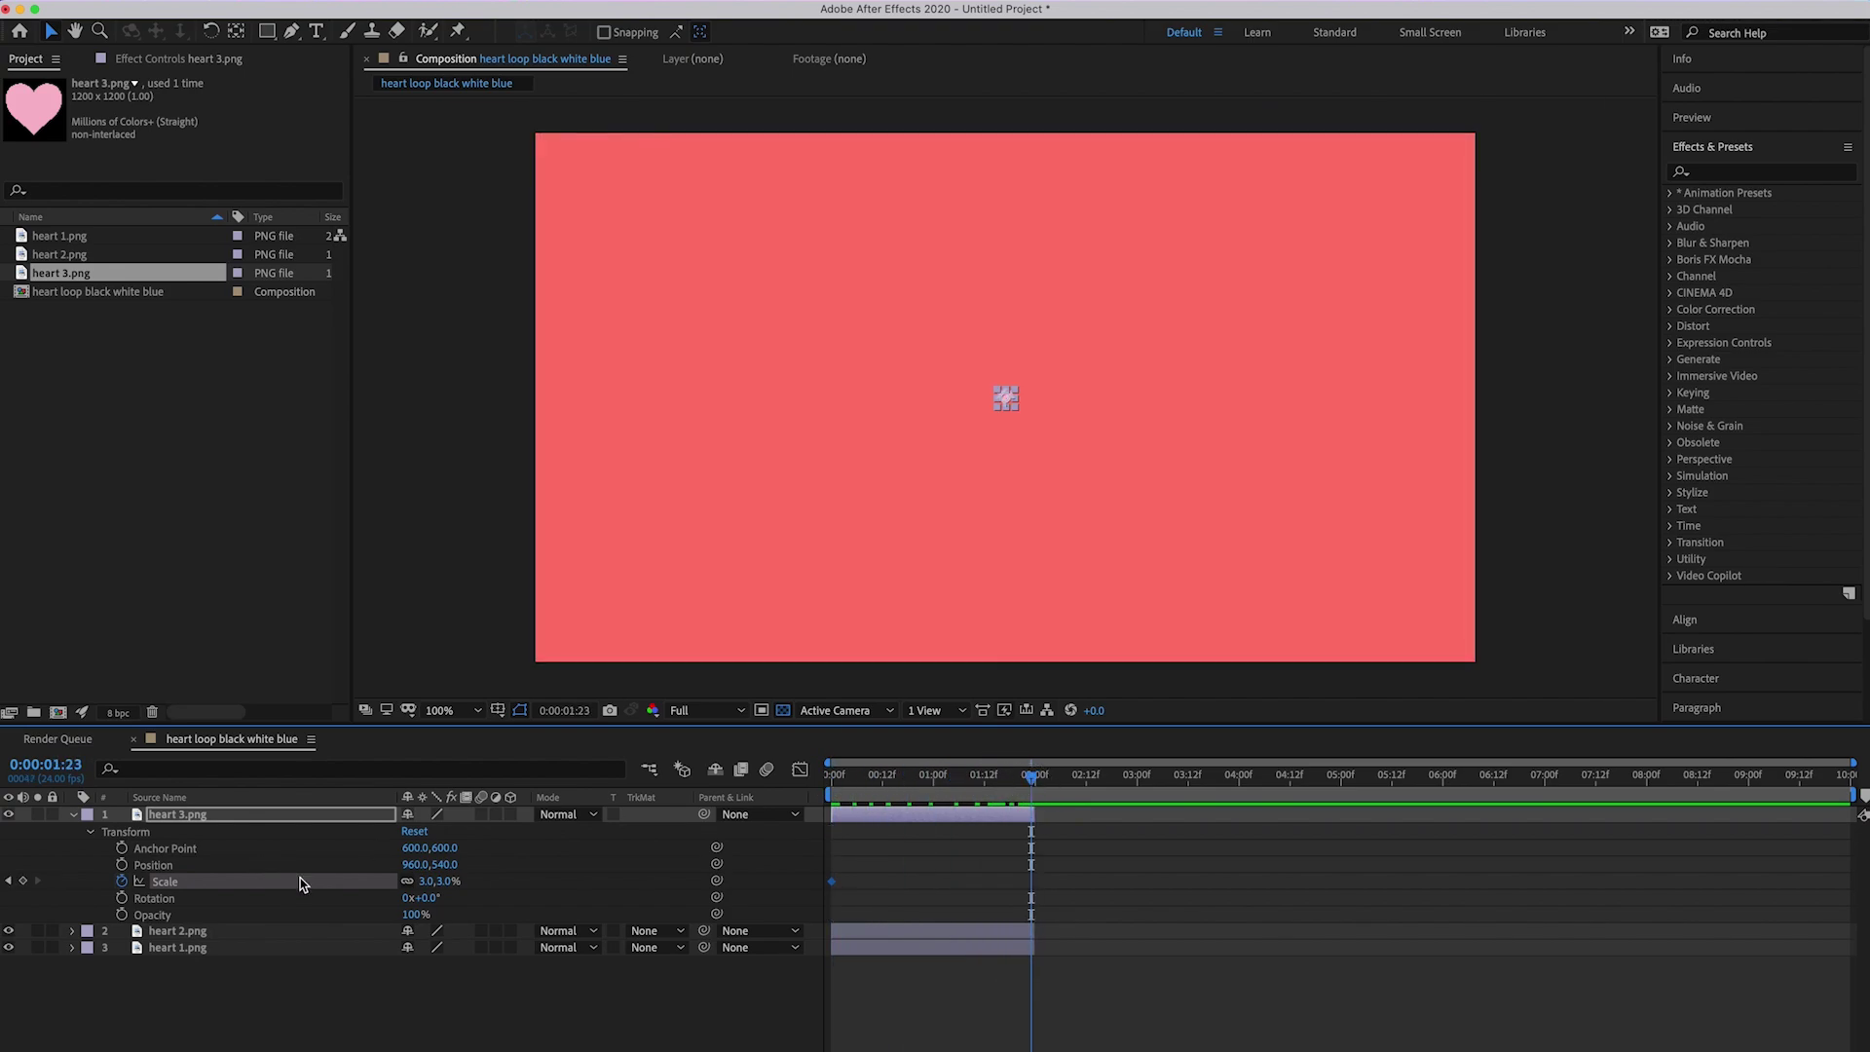
click(424, 886)
text(330)
key(Return)
drag(1030, 777, 816, 785)
click(935, 574)
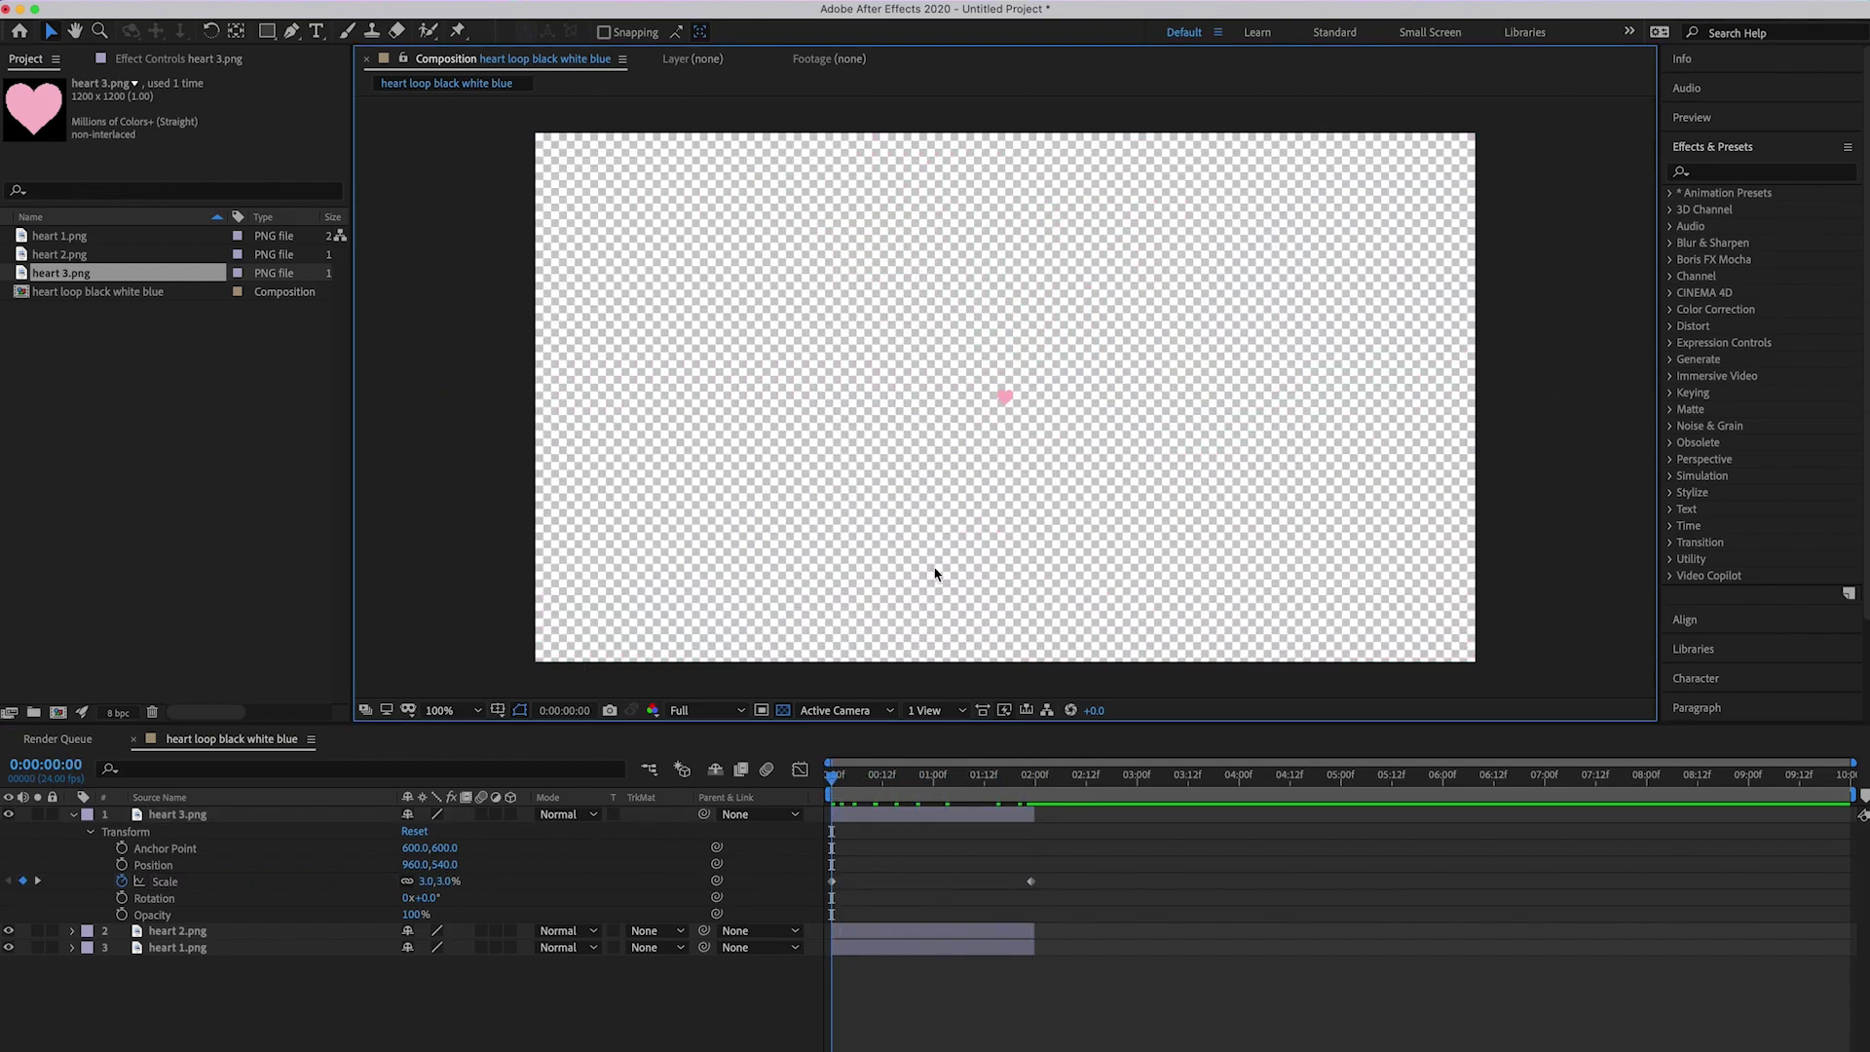
click(74, 816)
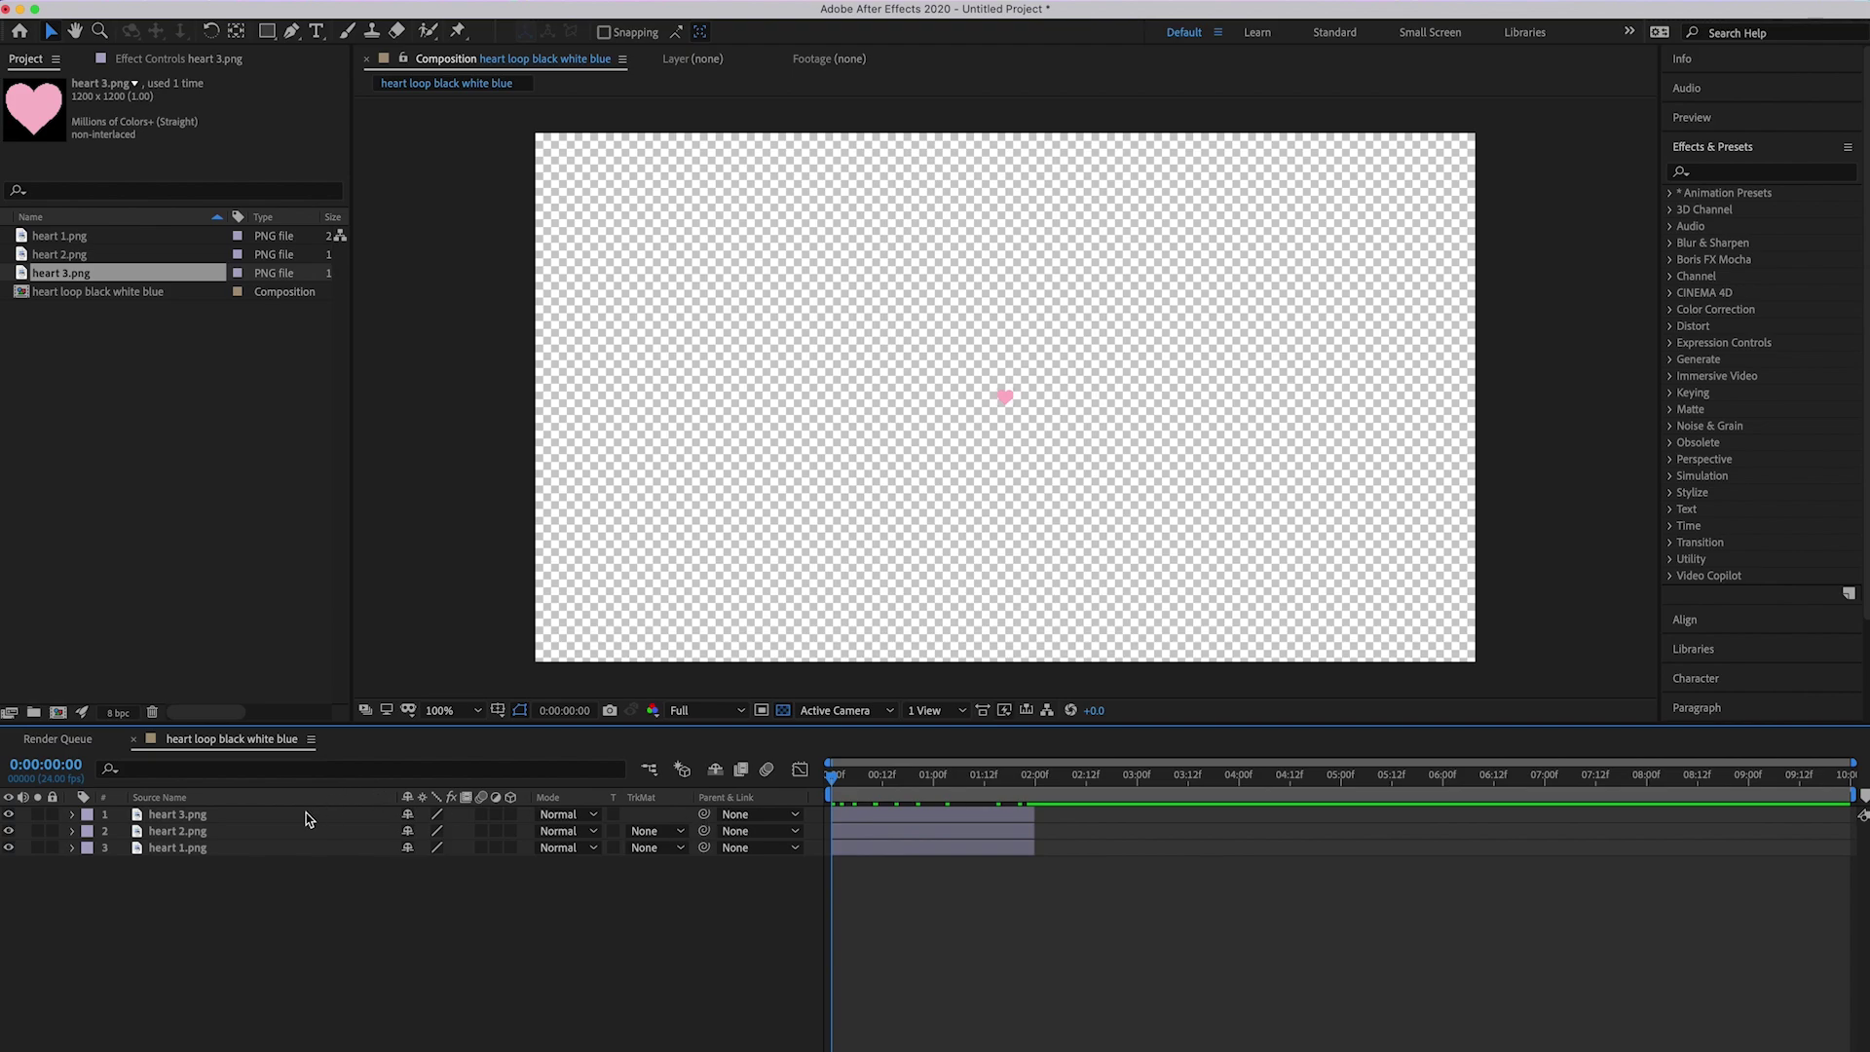
Step: Stagger the layers by starting heart 2.png at about 8 frames and heart 3.png at about 15 frames
click(215, 849)
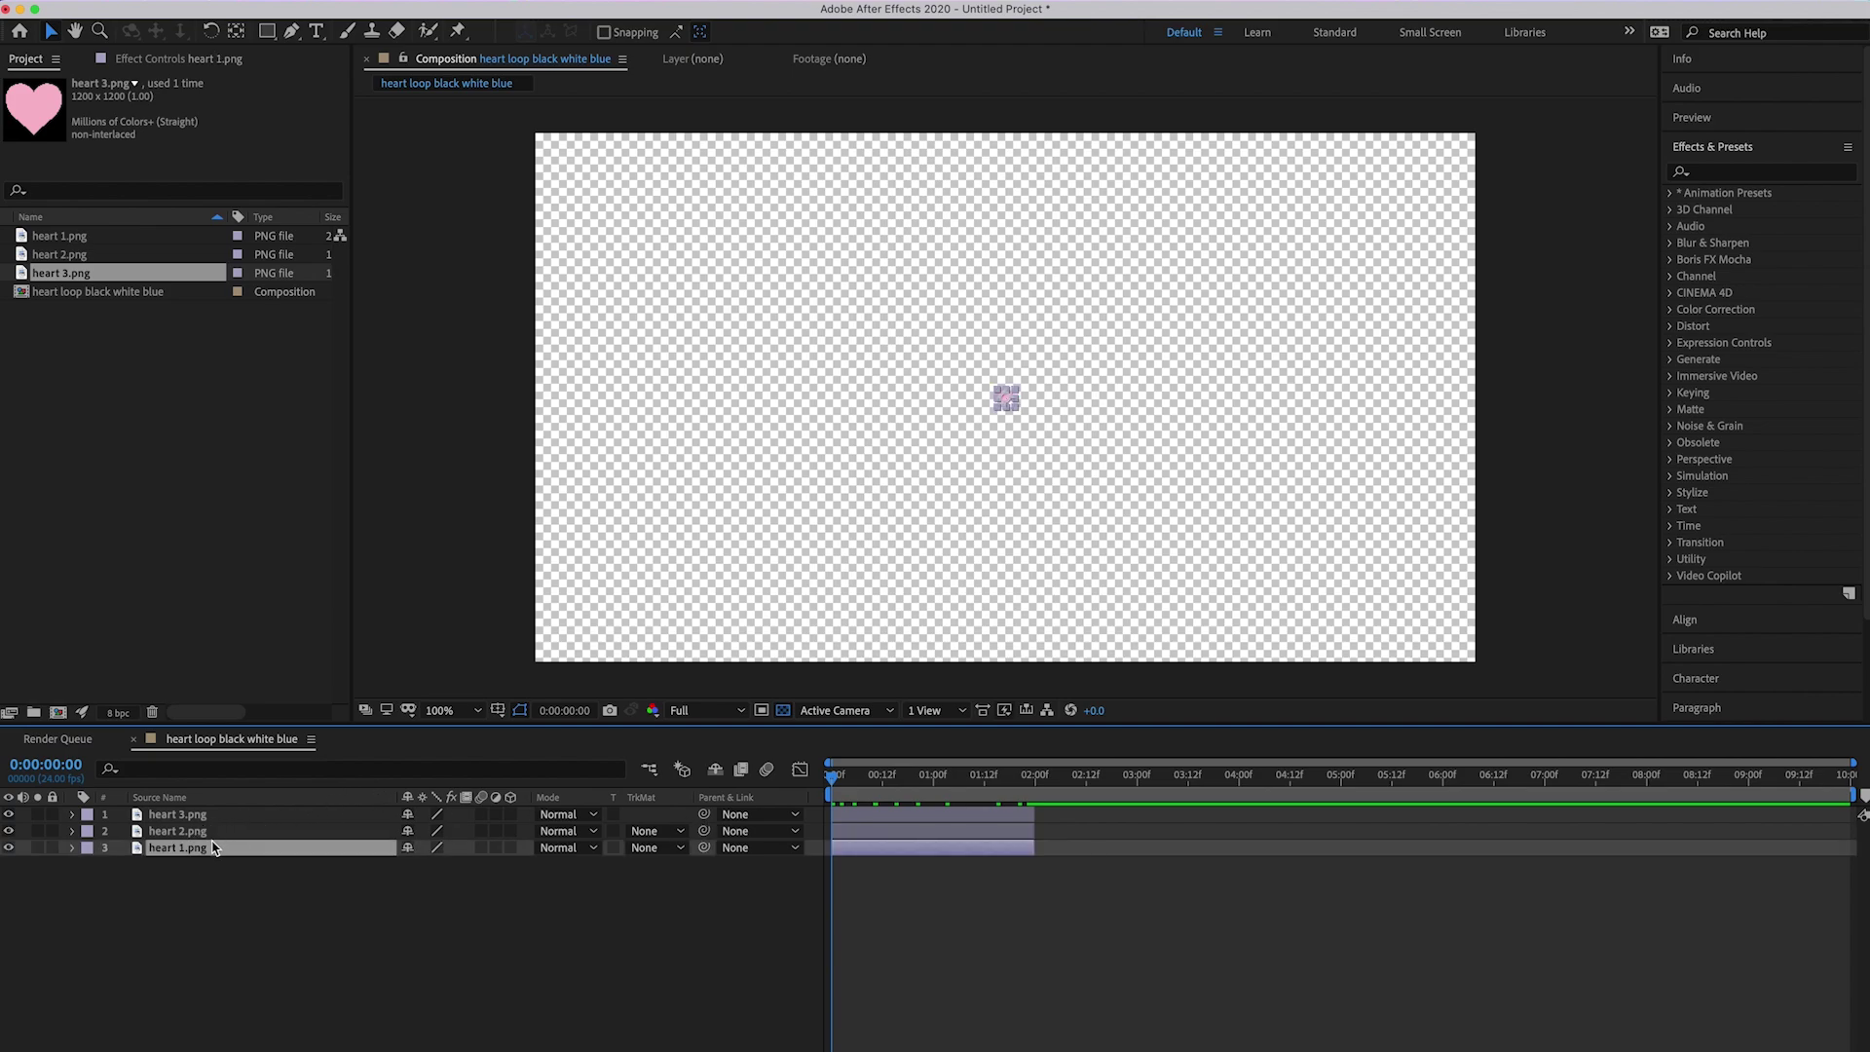
click(213, 834)
click(844, 834)
drag(844, 834, 877, 837)
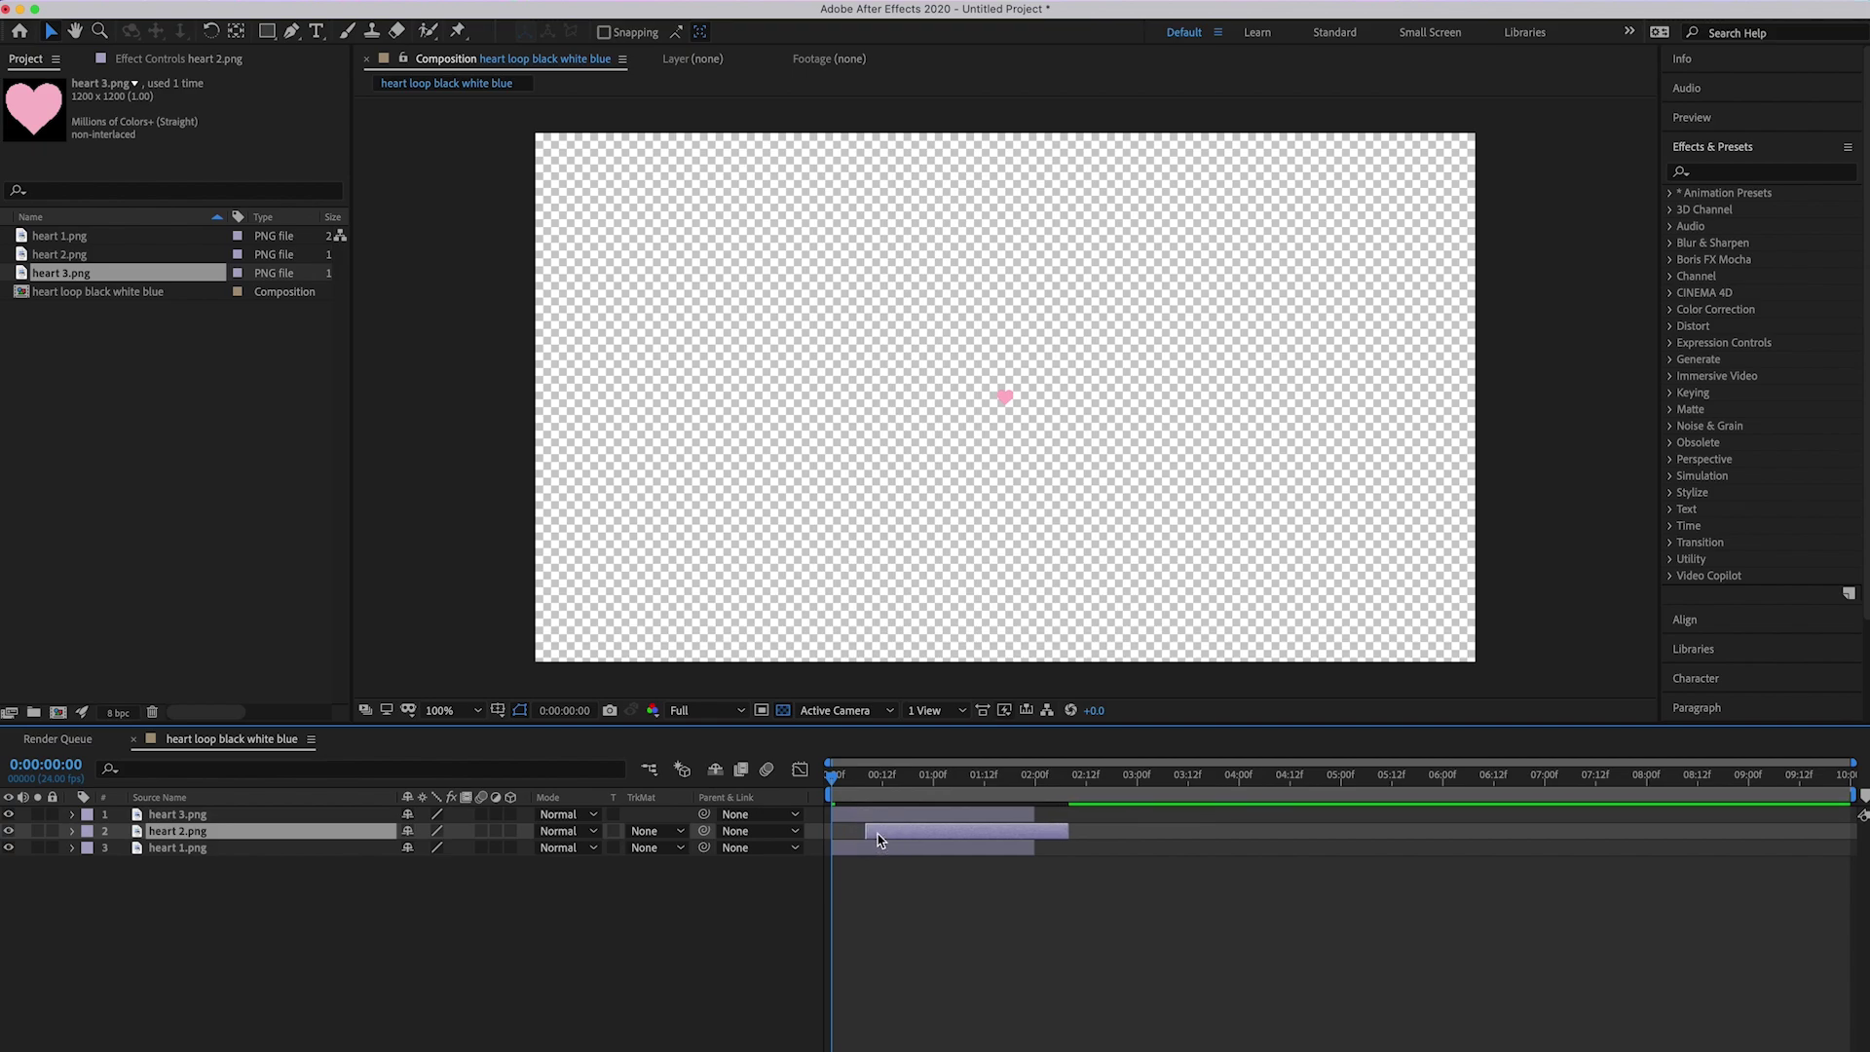
drag(855, 814, 914, 828)
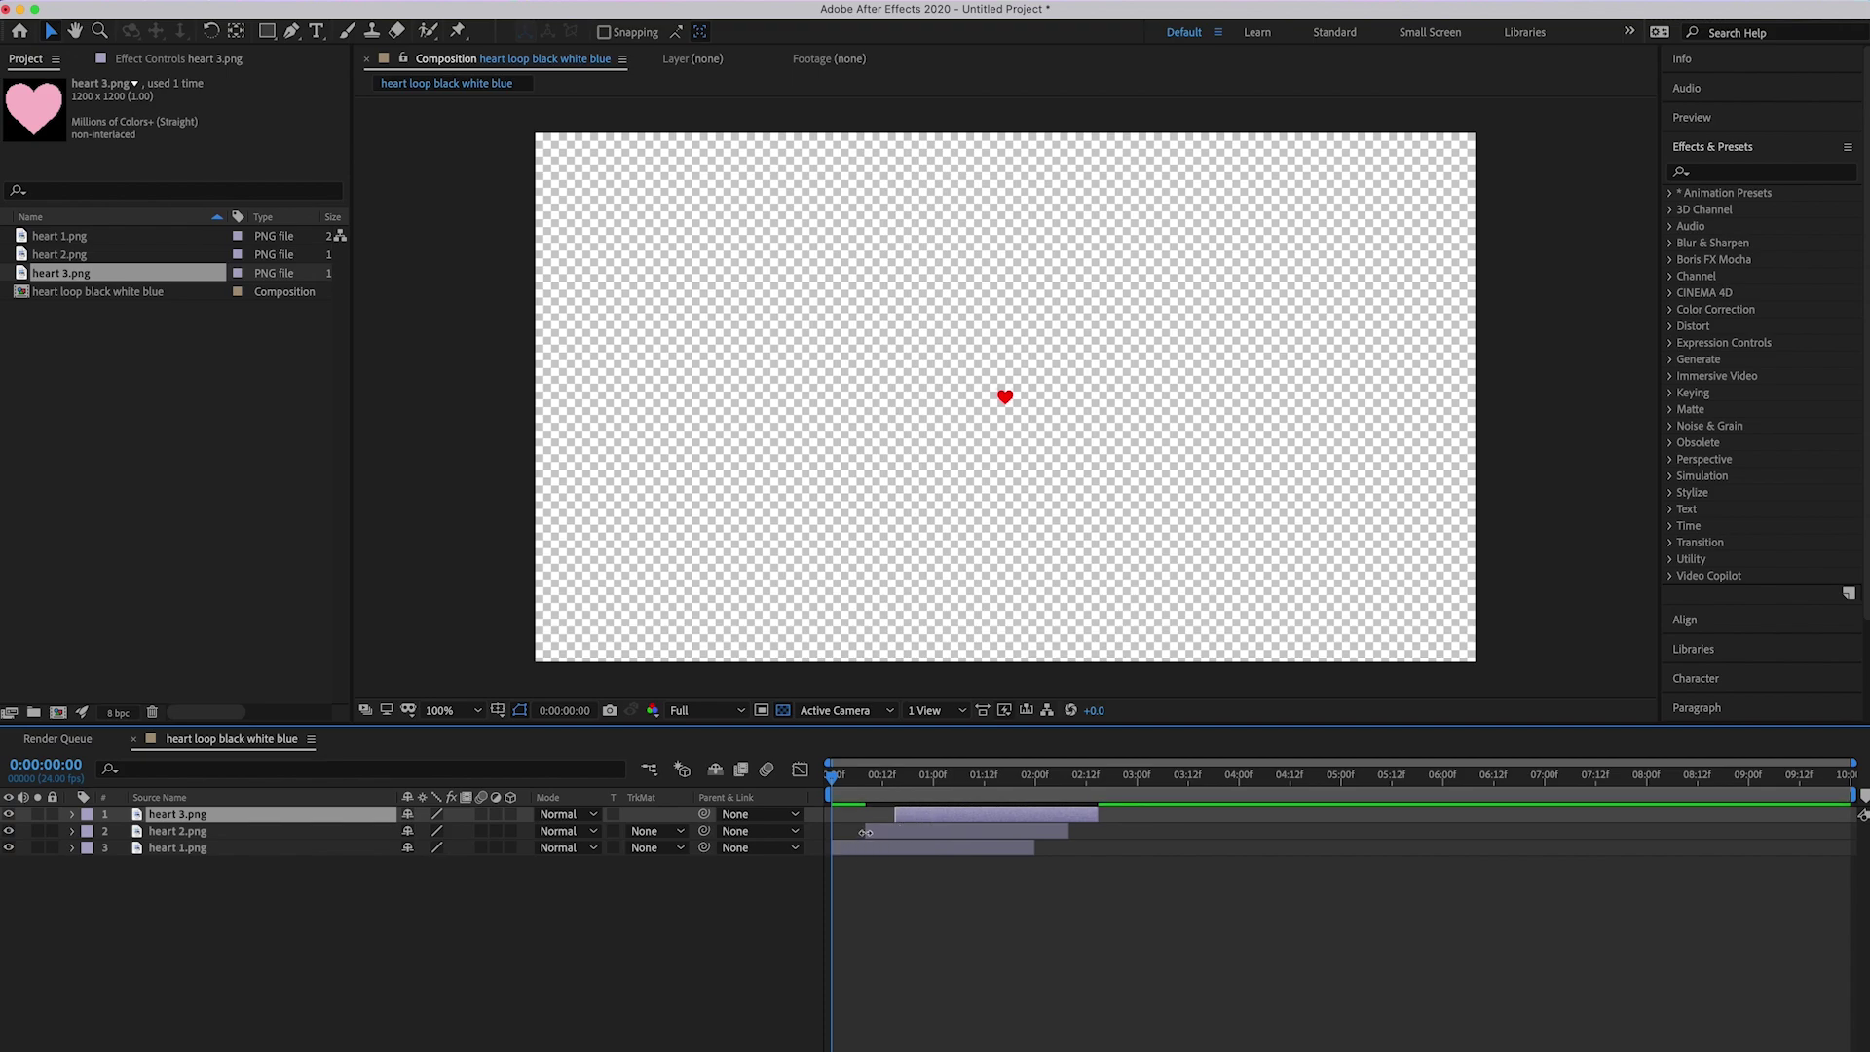
Step: Preview the staggered hearts and delay the heart 3.png layer to start at about 16 frames, even with the other offsets
key(space)
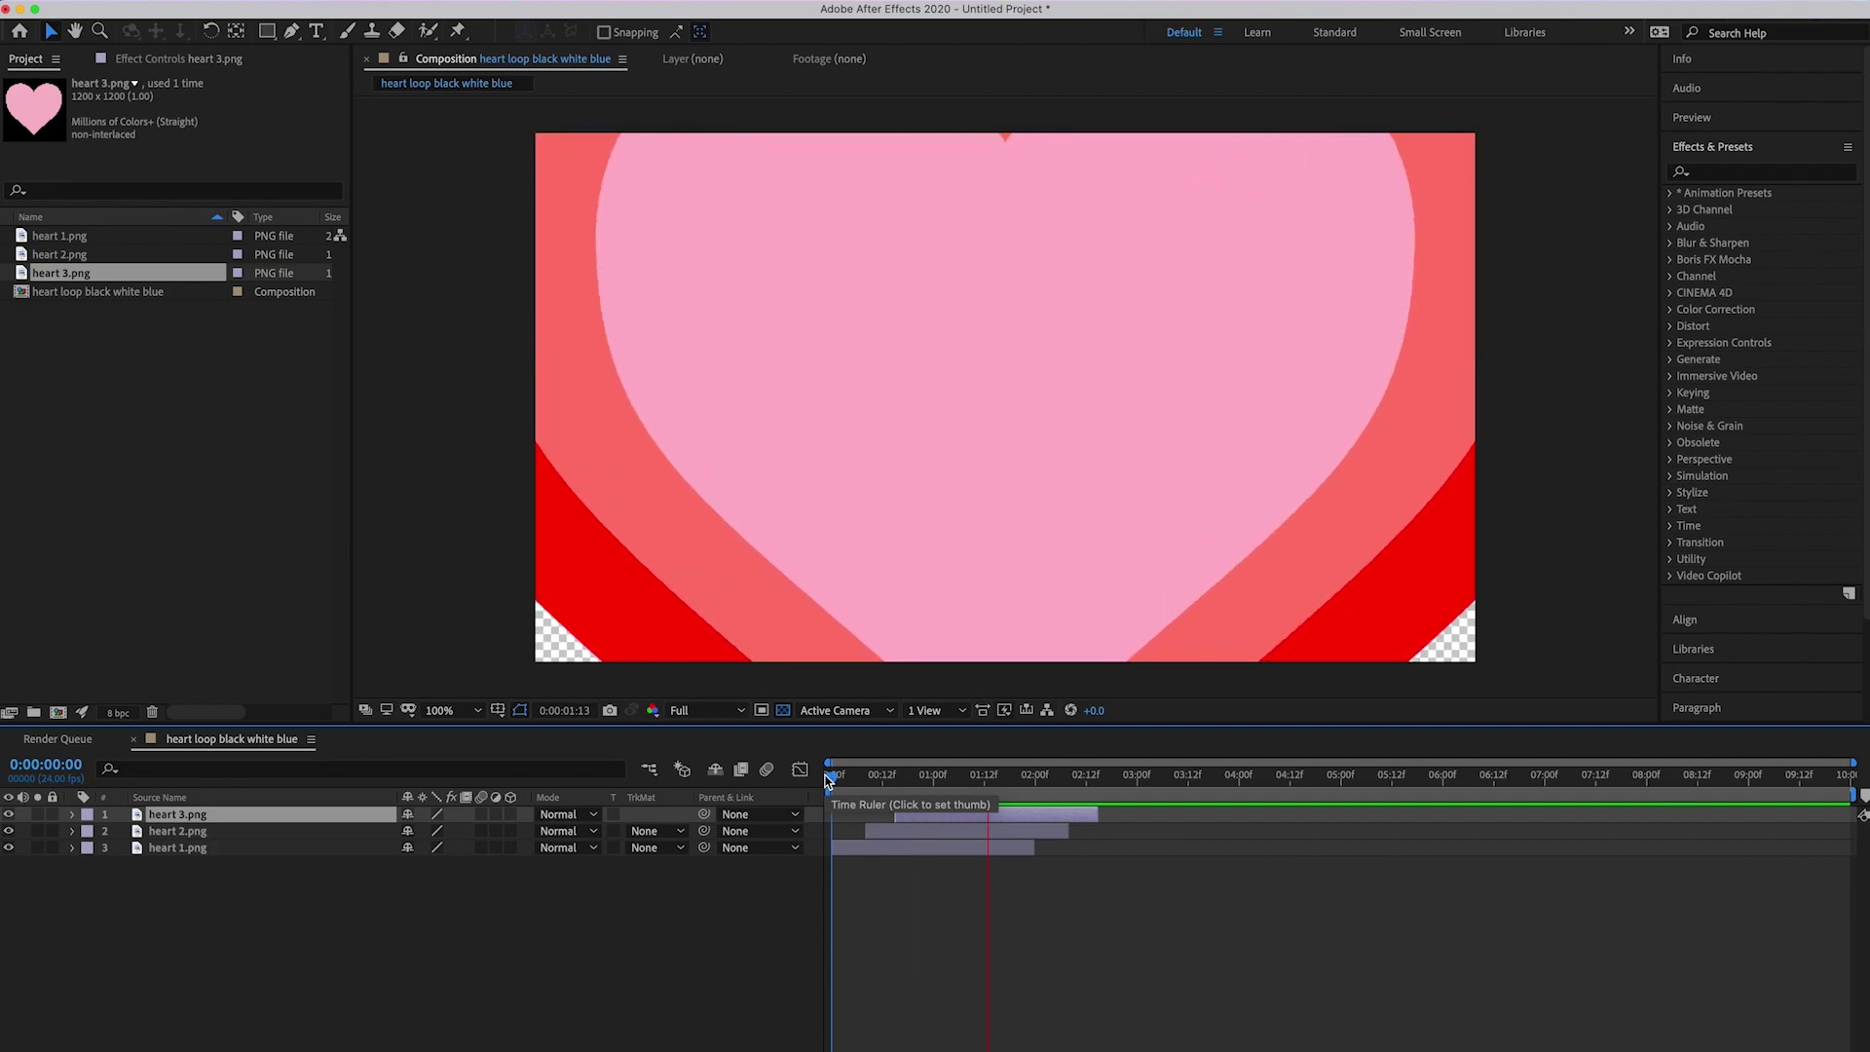
key(space)
drag(852, 779, 831, 780)
key(shift+Page_Down)
key(=)
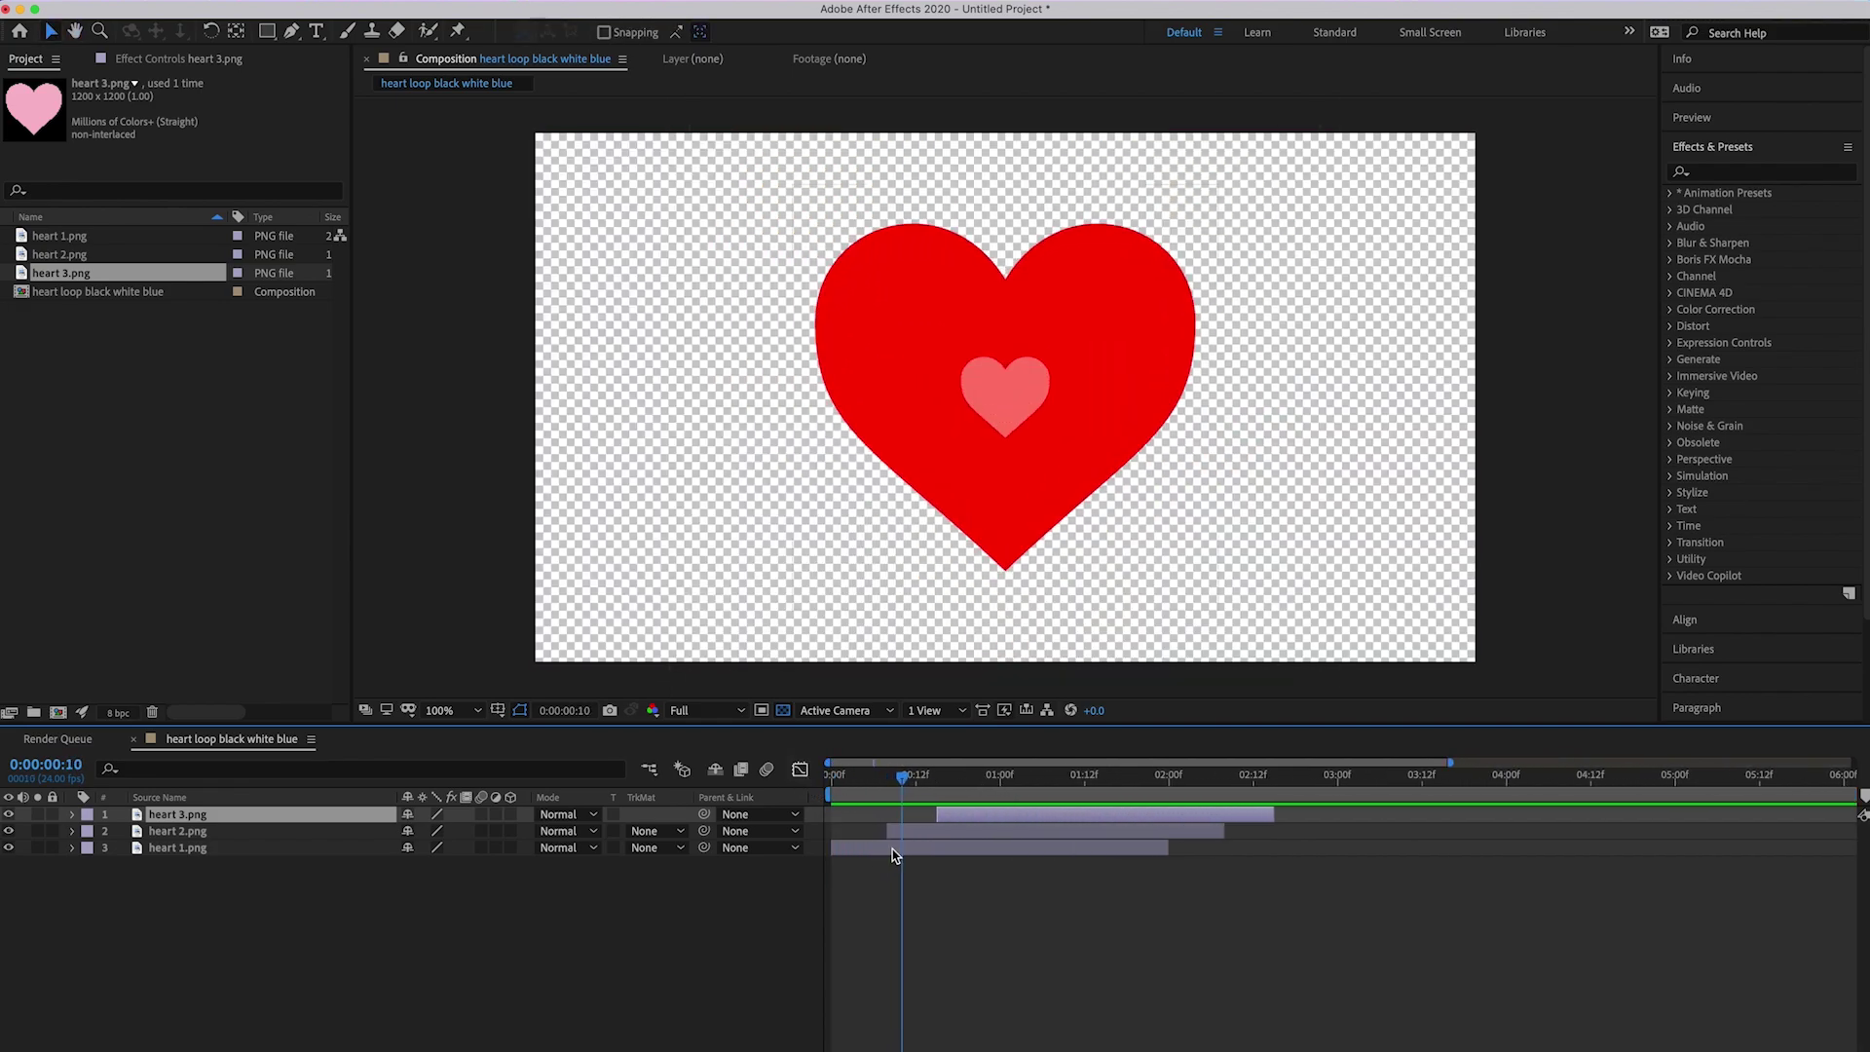
drag(947, 816, 811, 795)
key(space)
key(space)
drag(1140, 789, 796, 789)
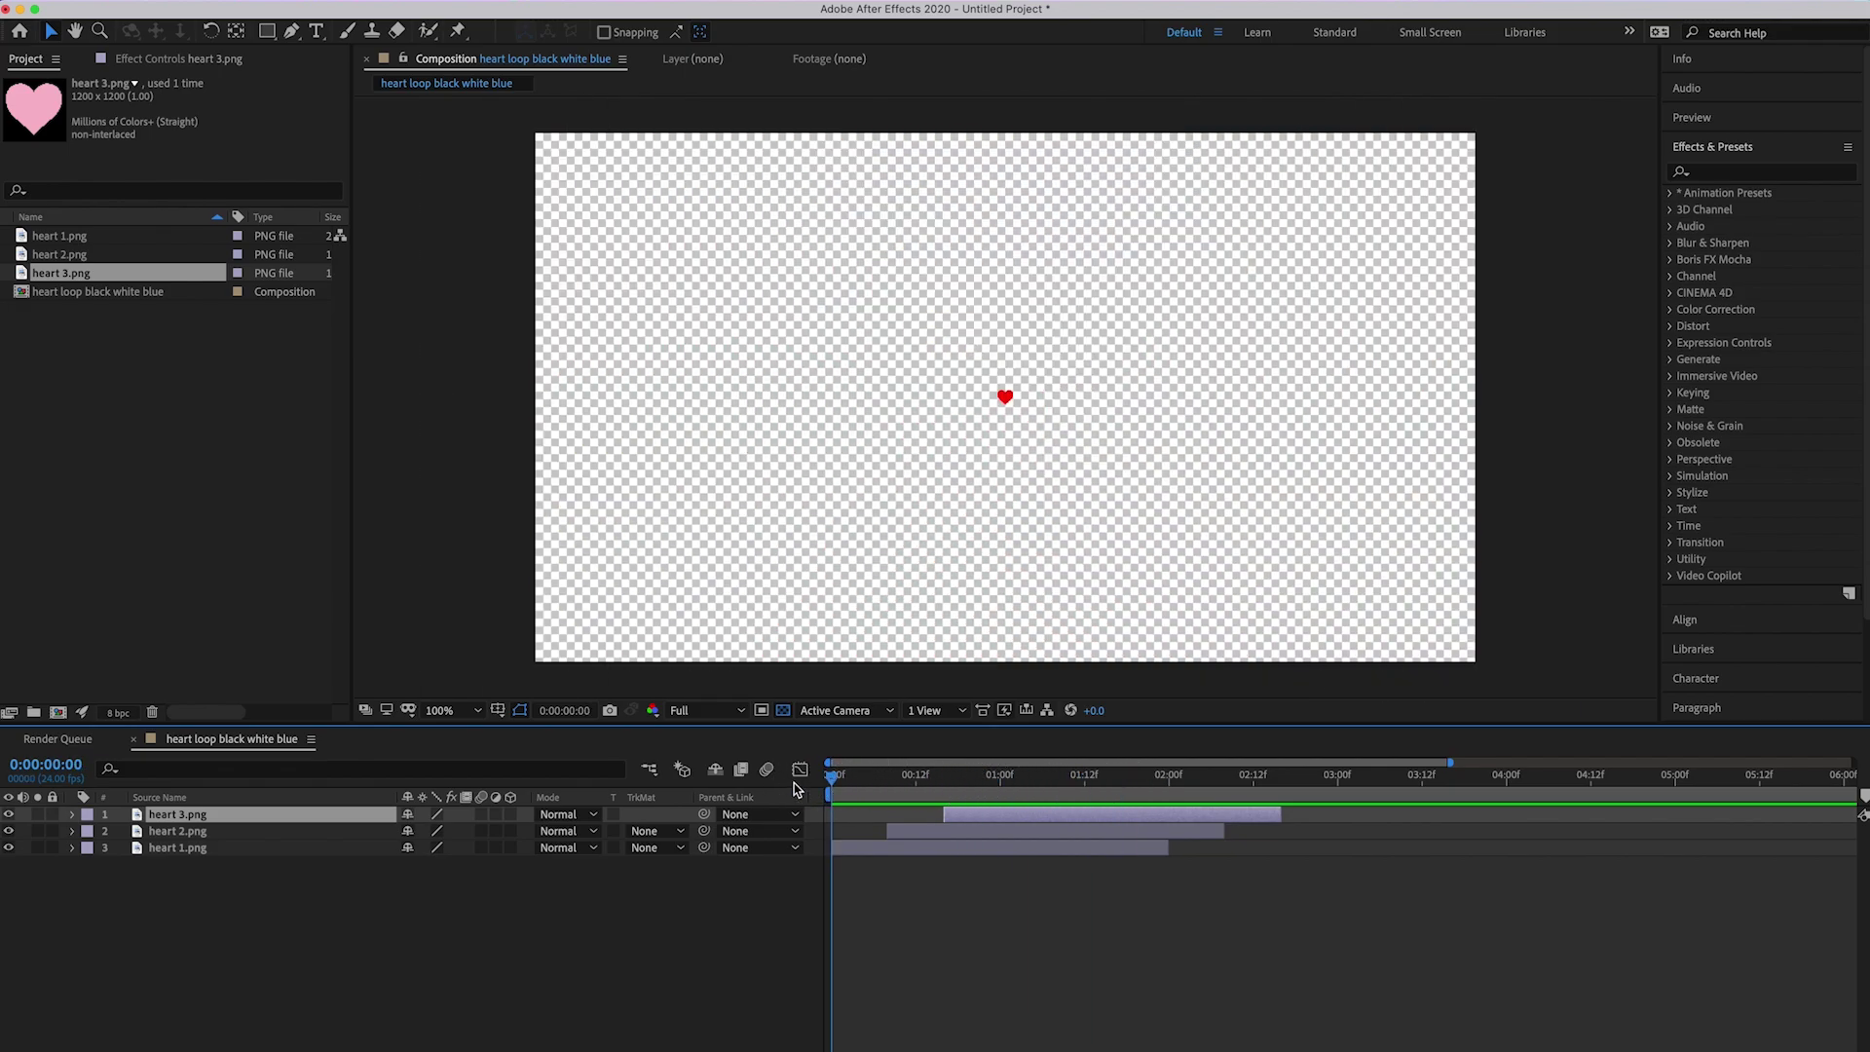
Step: Duplicate the three heart layers, shift the copies to start from 0:00:01:00, and preview the animation
shift+click(195, 848)
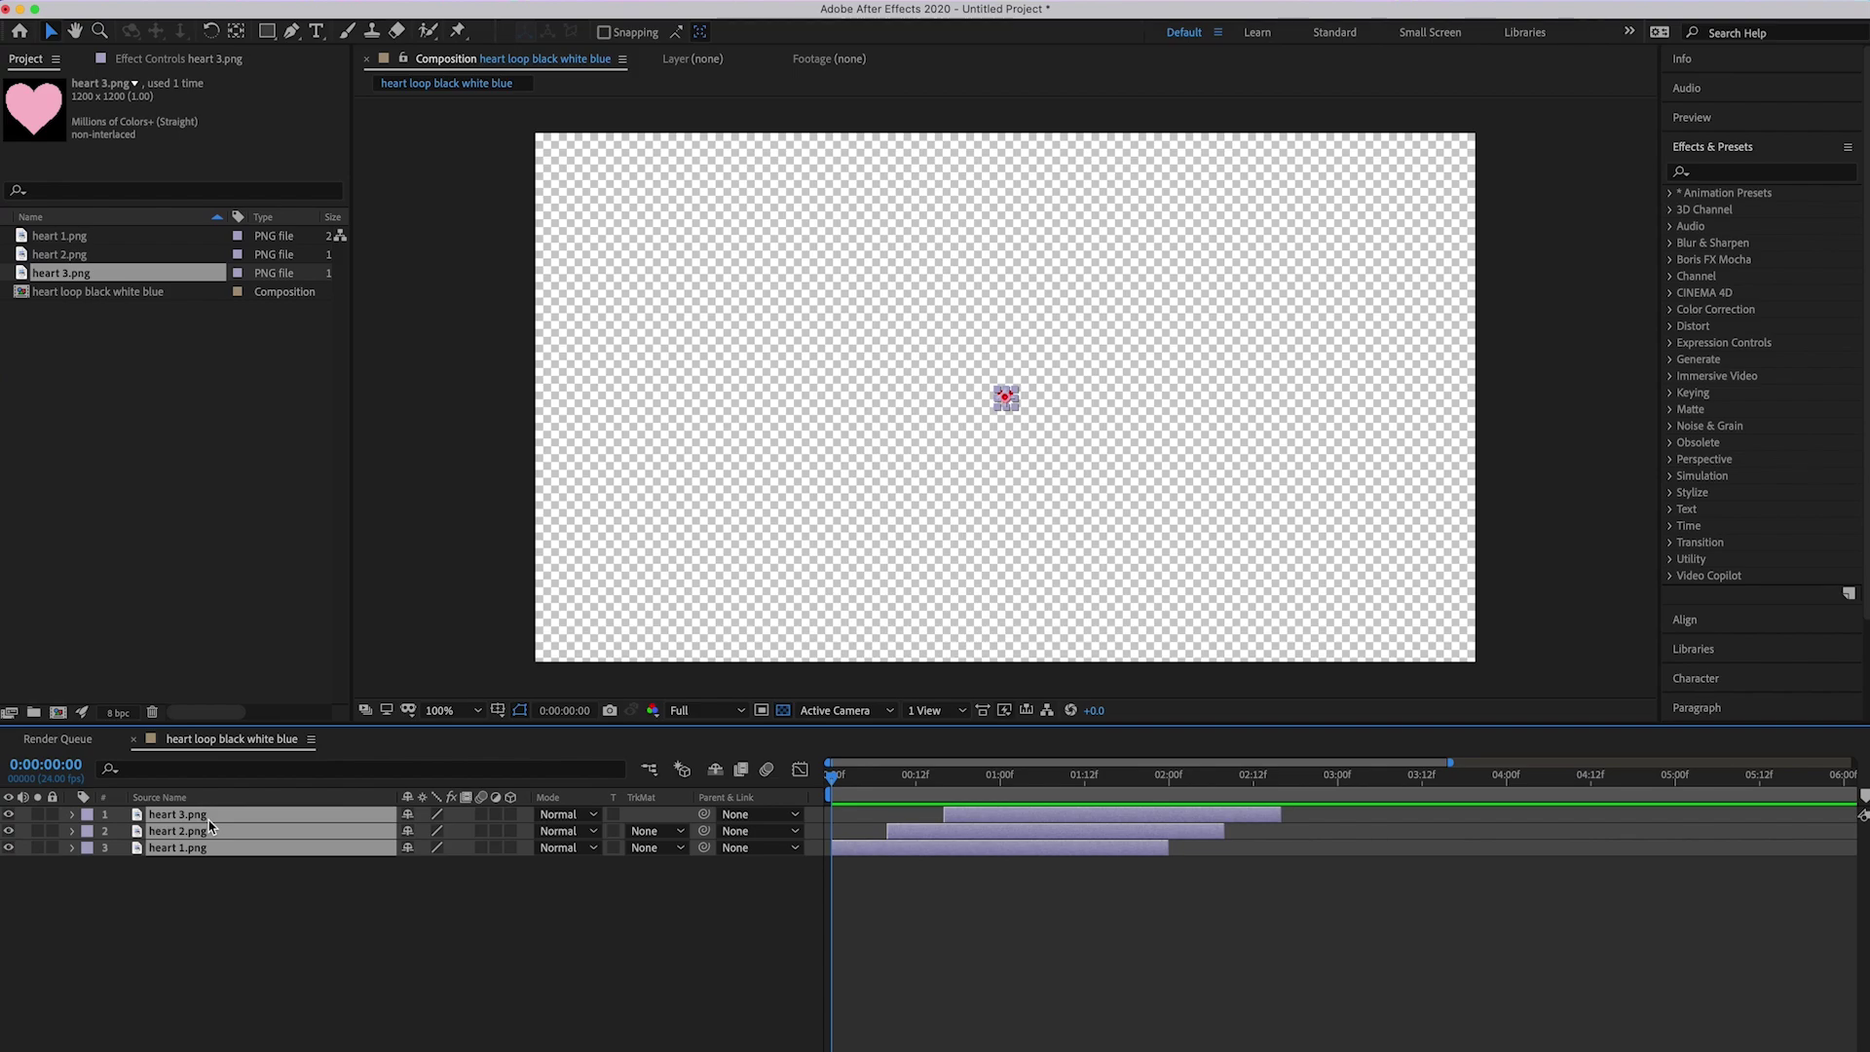
key(super+d)
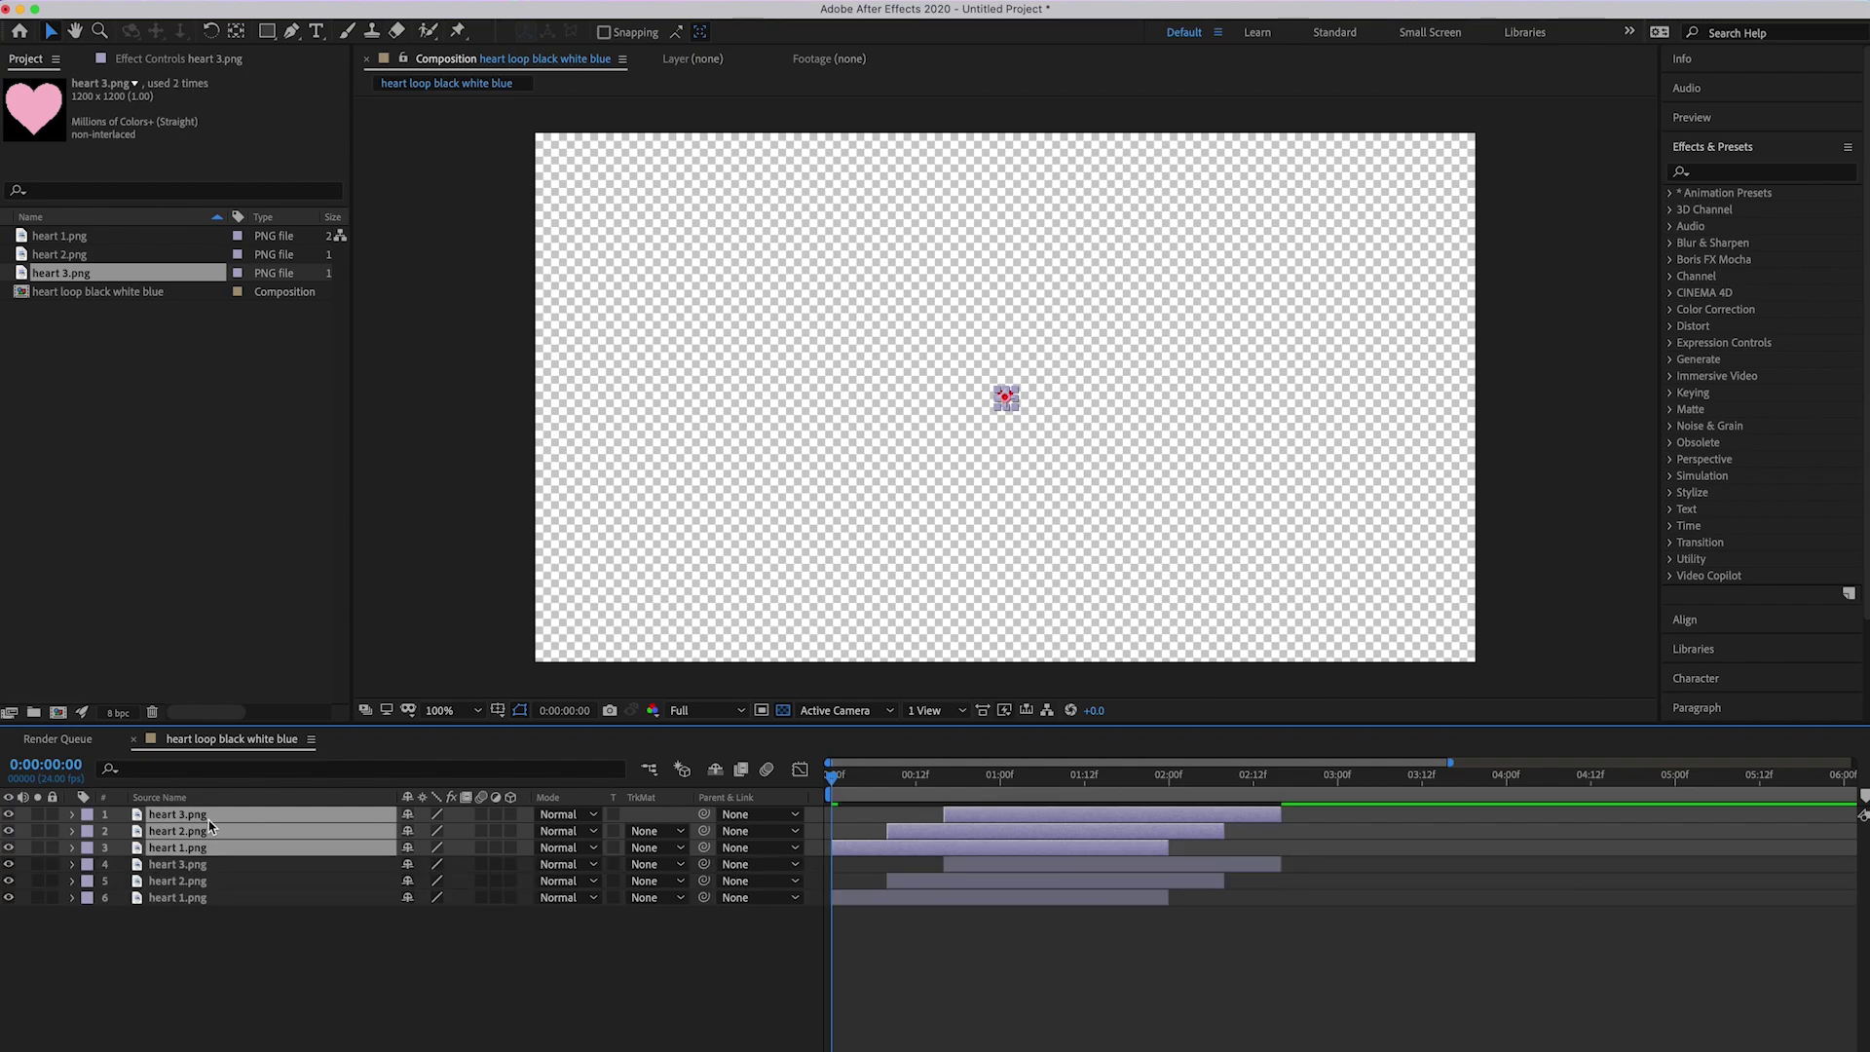
drag(895, 850, 1058, 866)
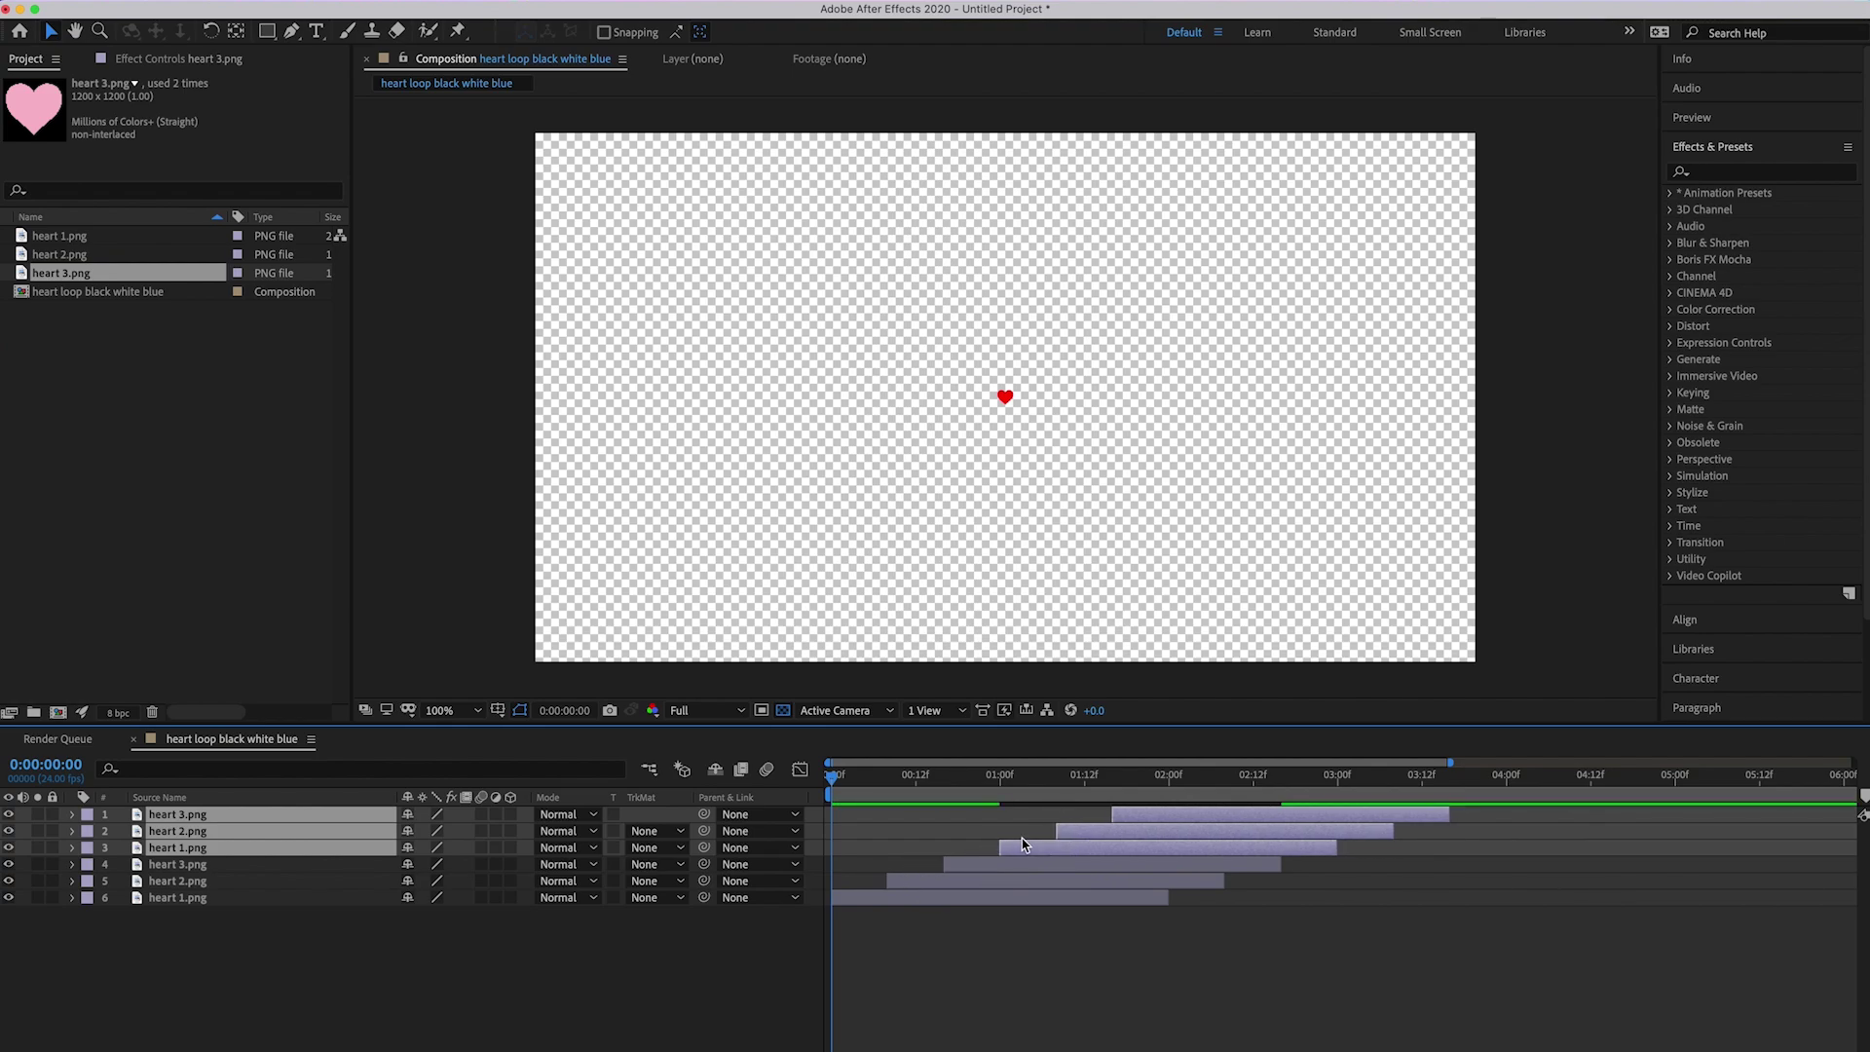
key(space)
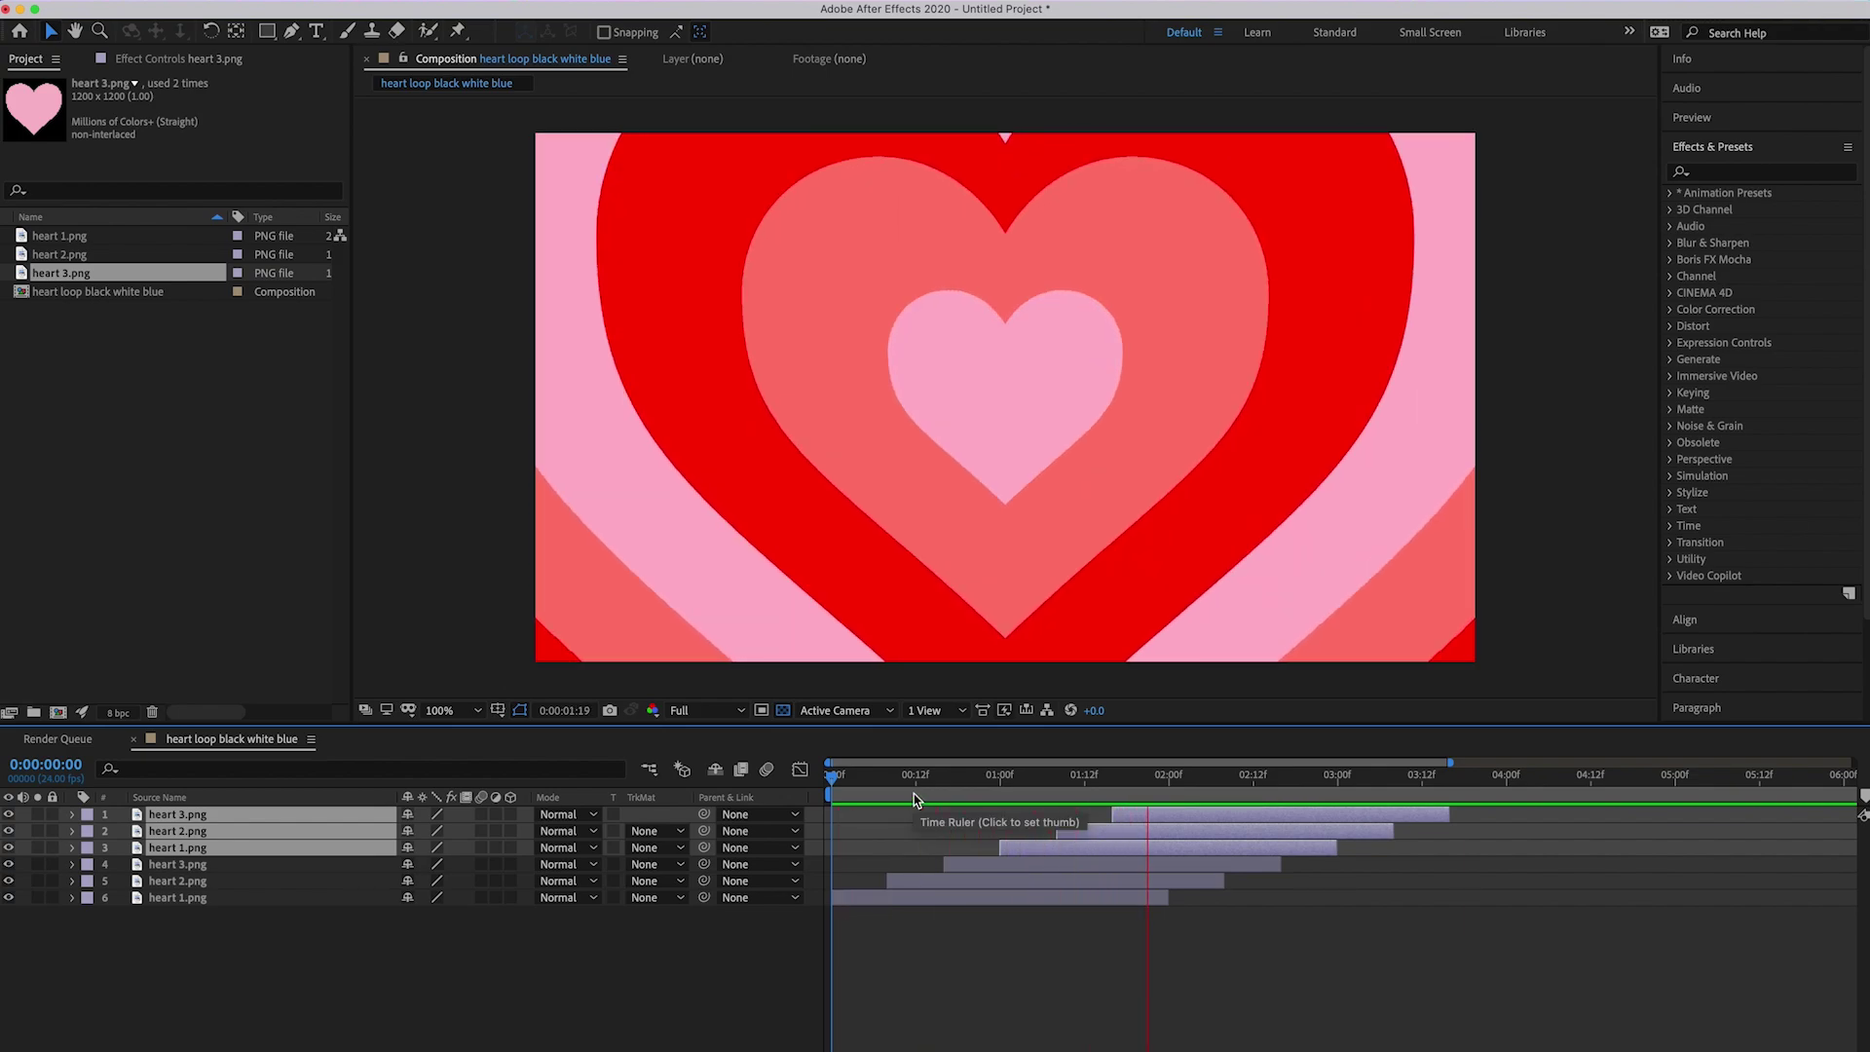
key(space)
drag(1245, 776, 769, 758)
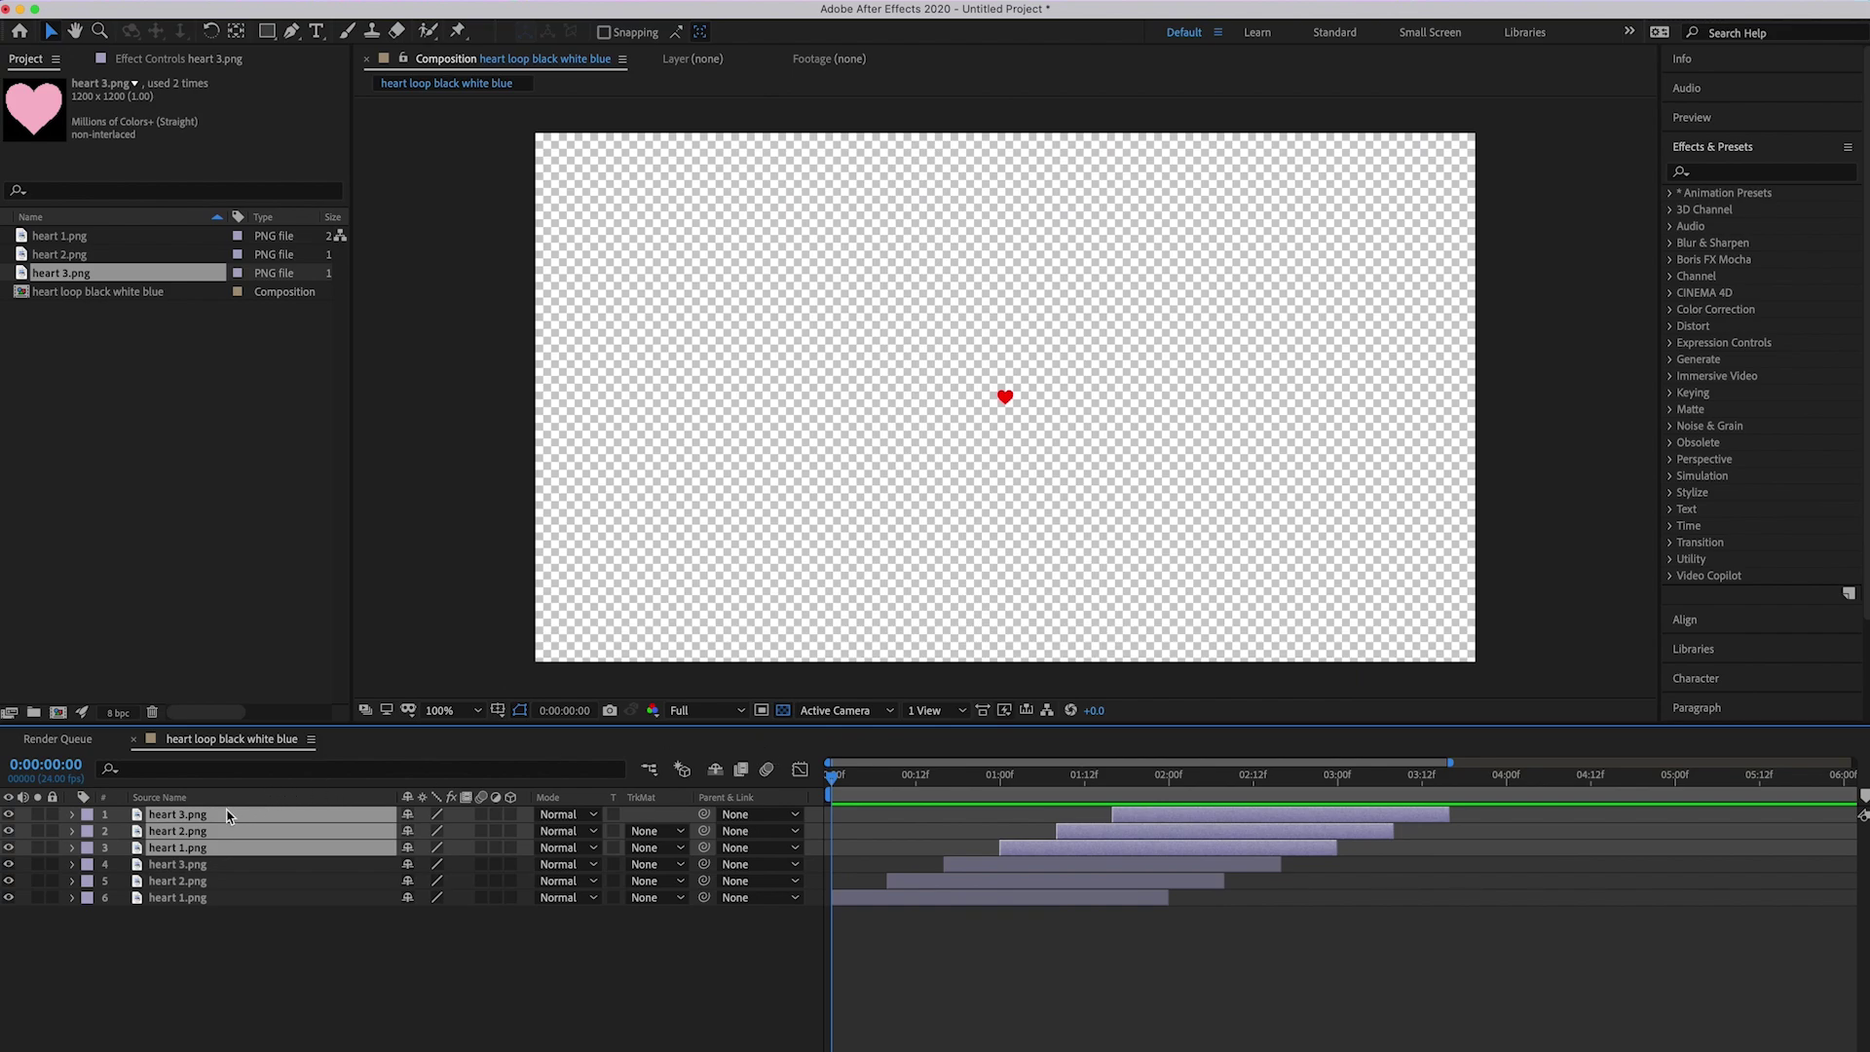
Step: Duplicate the three heart layers again and shift these copies to start from 0:00:02:00
key(super+alt+v)
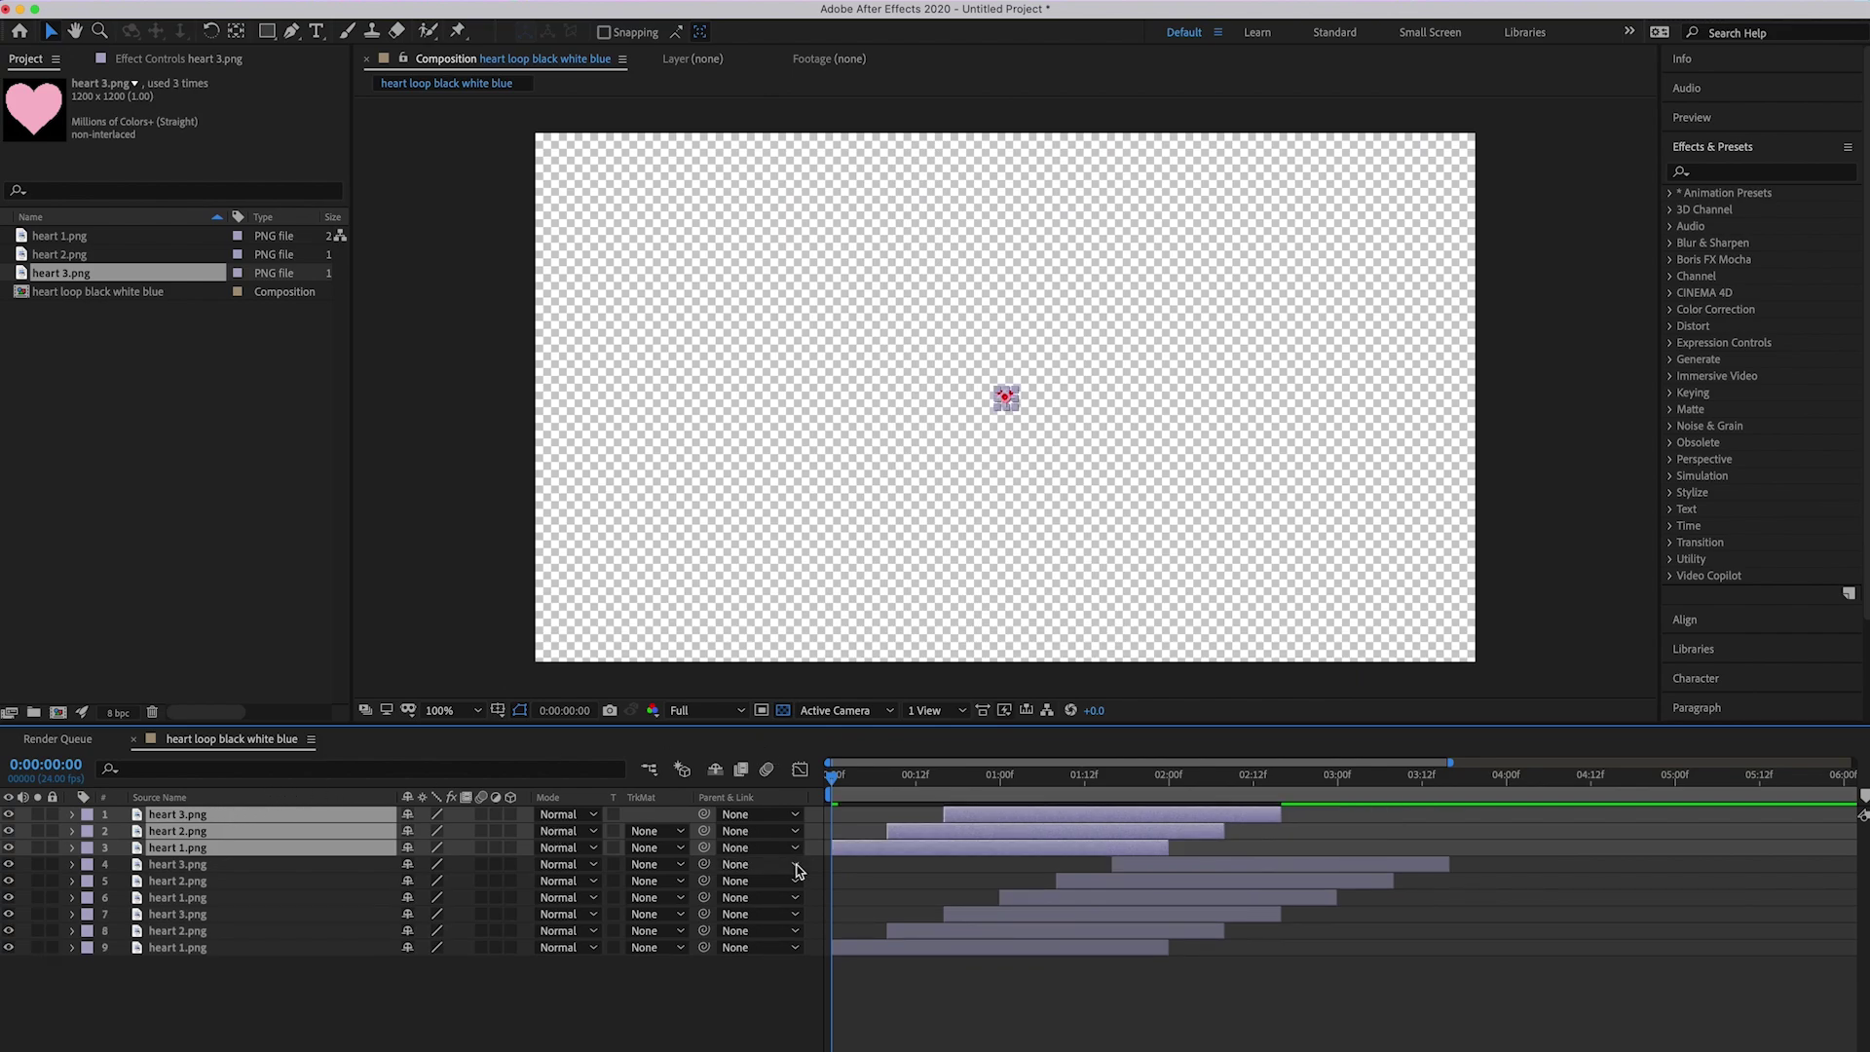
drag(852, 855, 1193, 872)
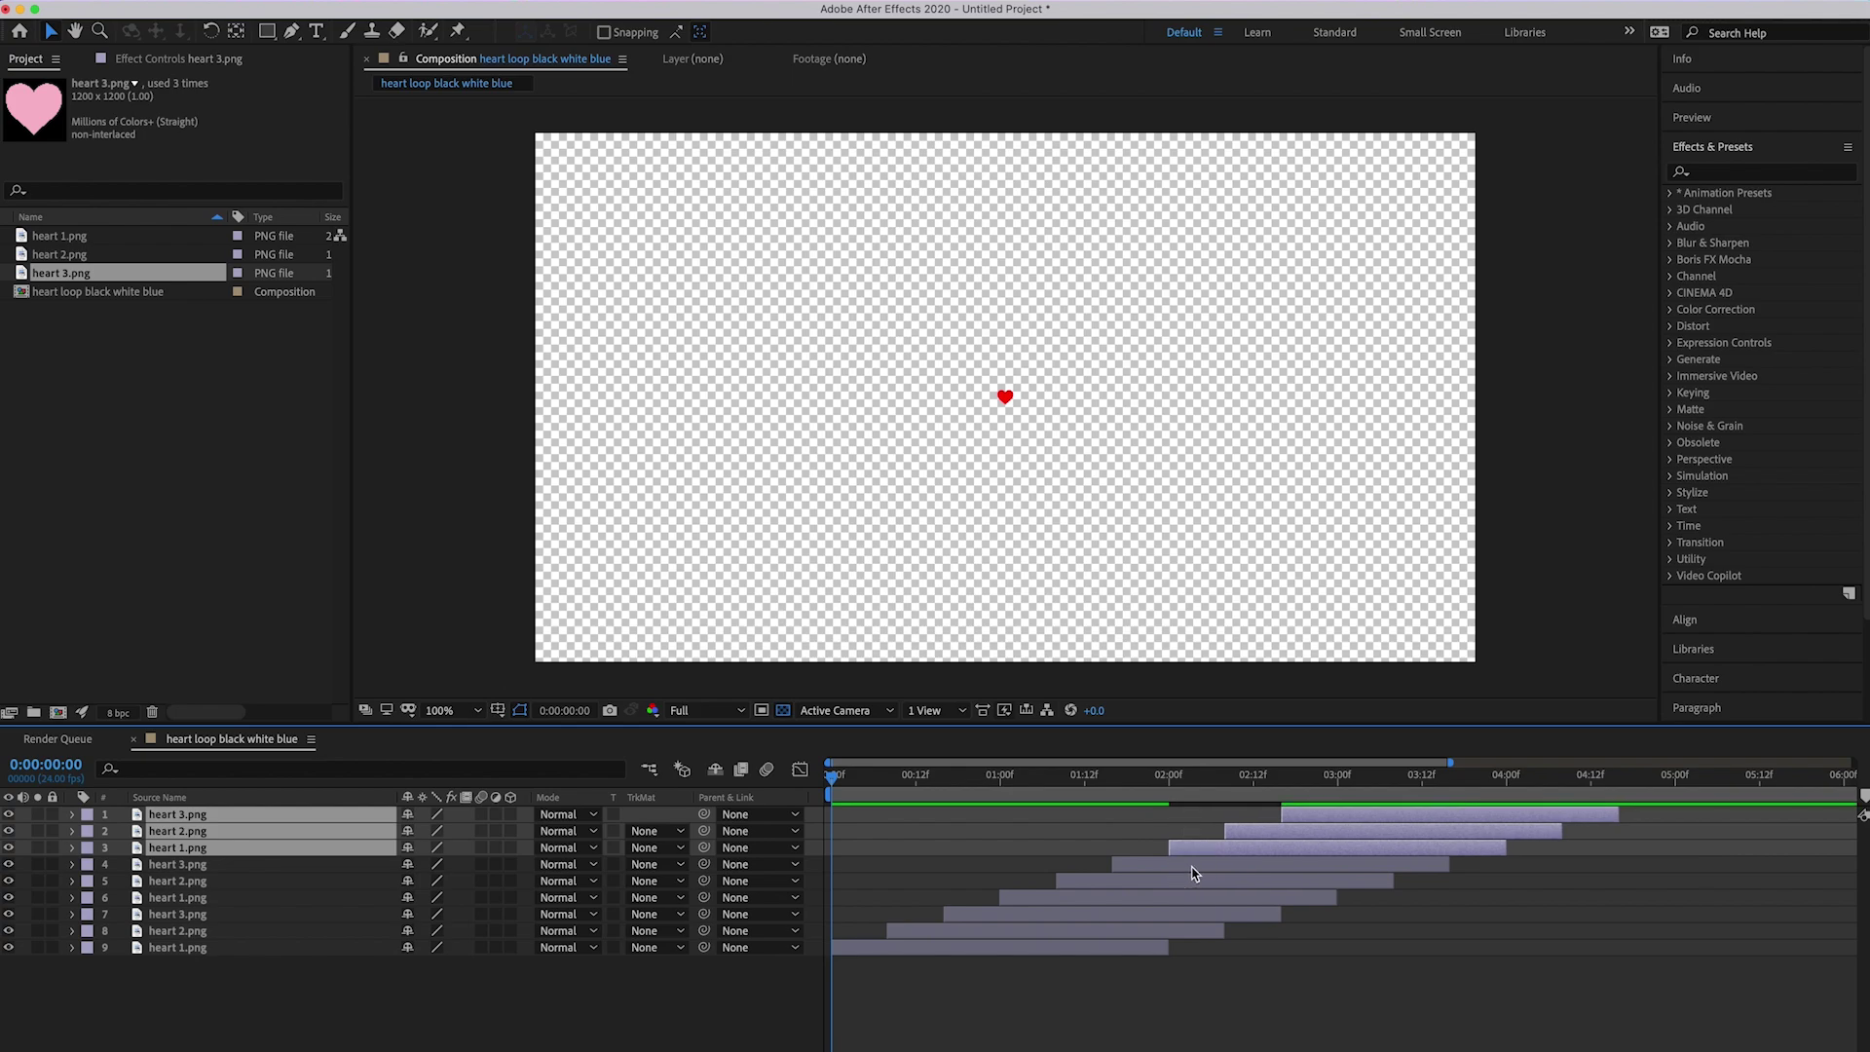
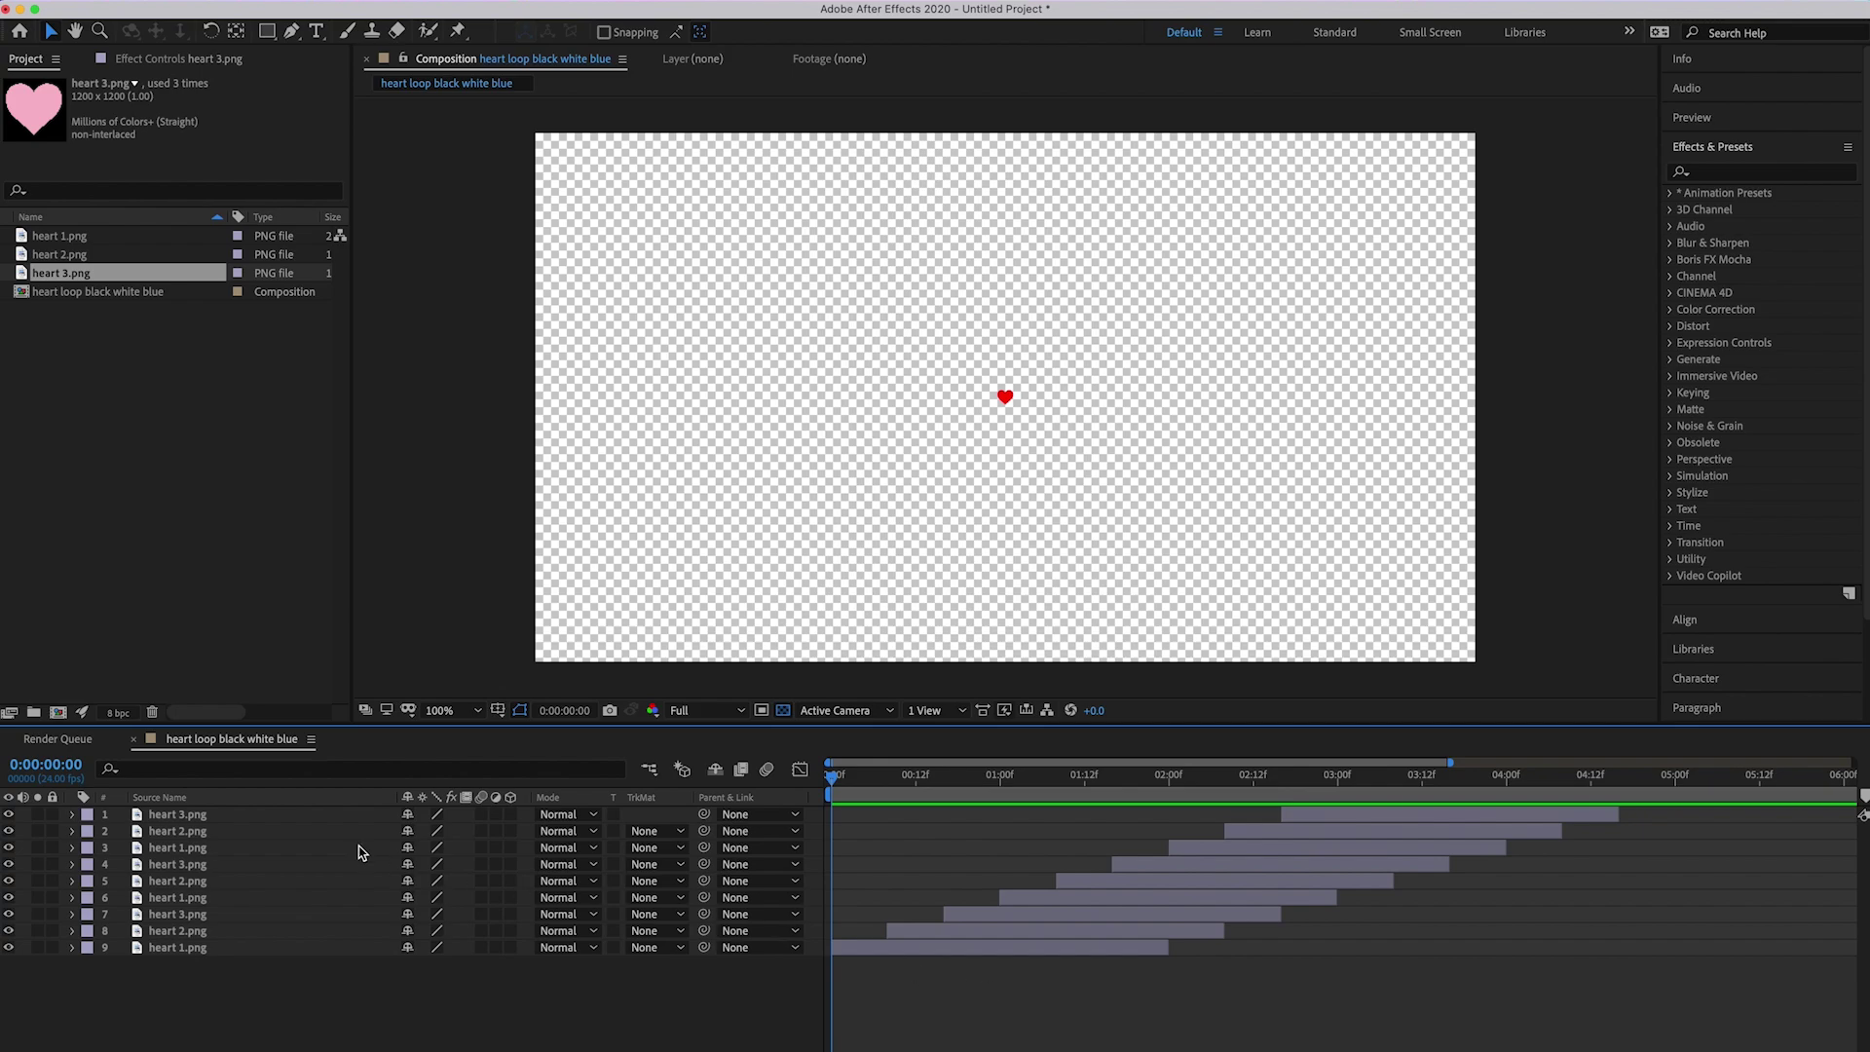
drag(834, 791, 793, 763)
click(821, 783)
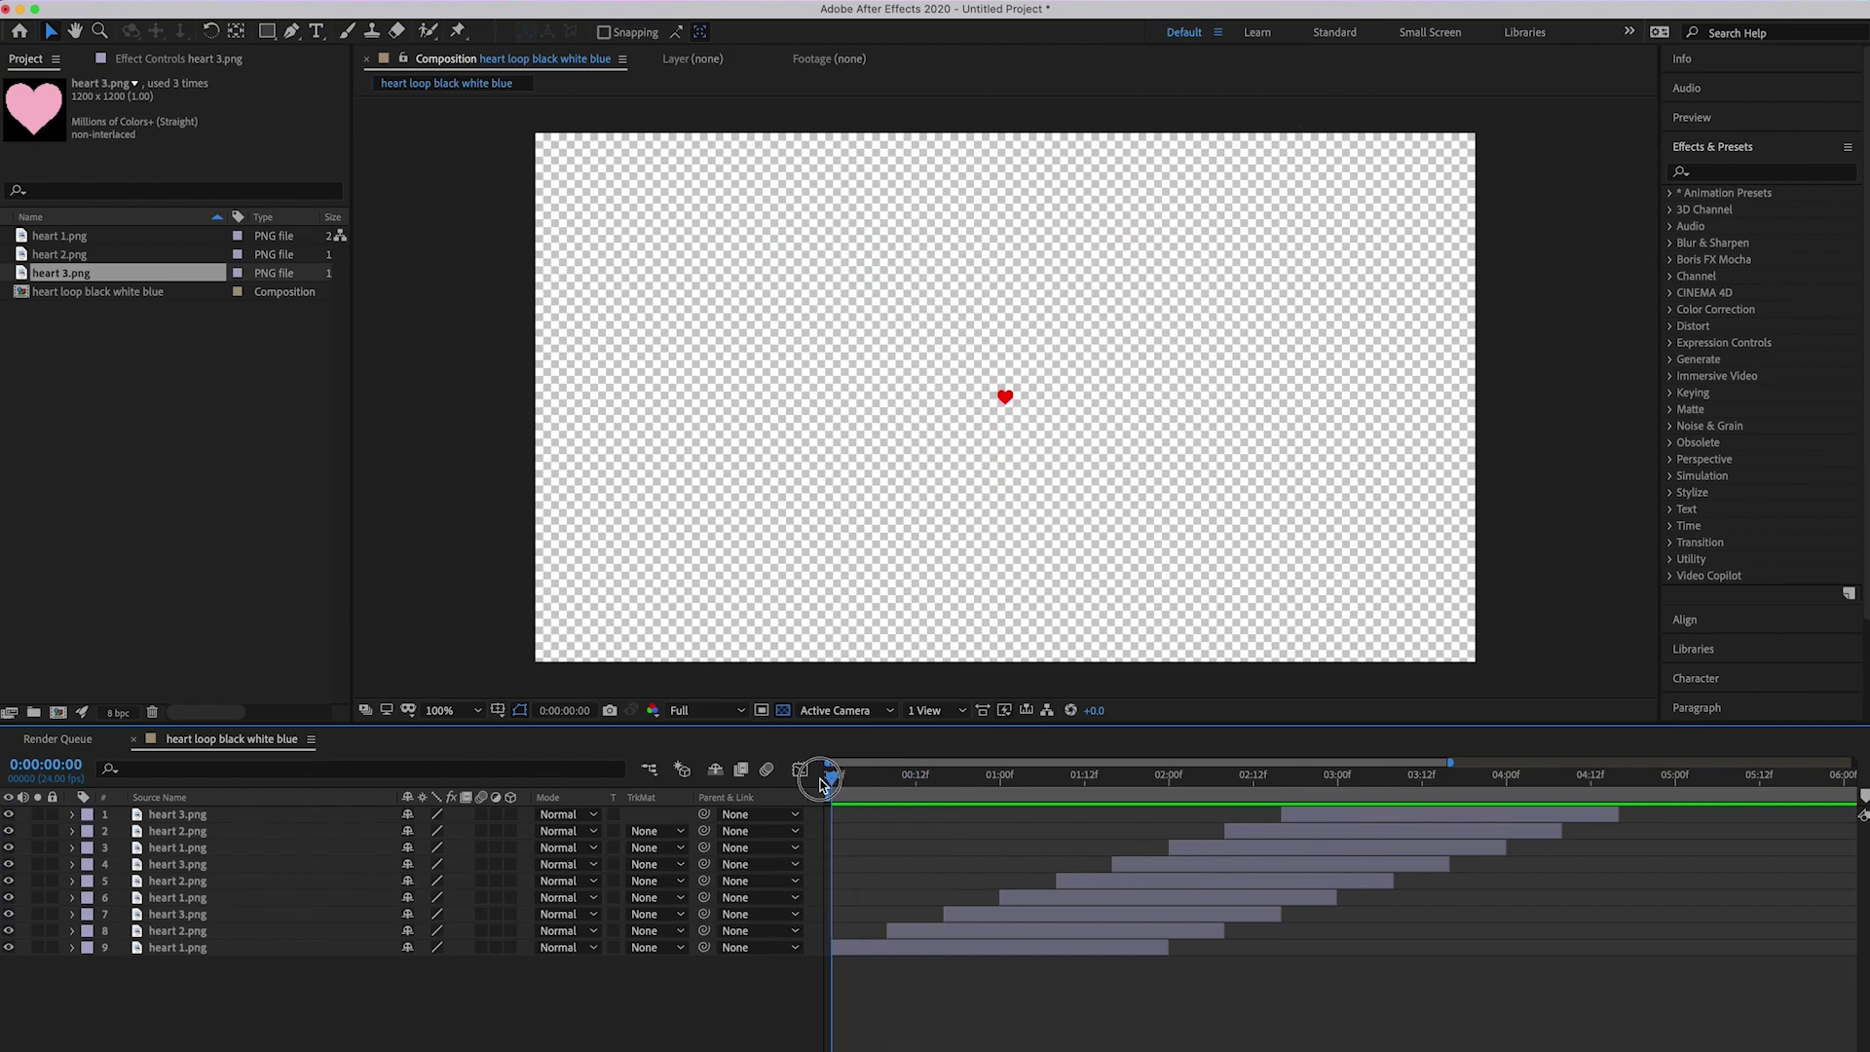
Step: Shift all nine heart layers earlier together, with the topmost heart 3.png starting at about 0:00:00:23
click(185, 820)
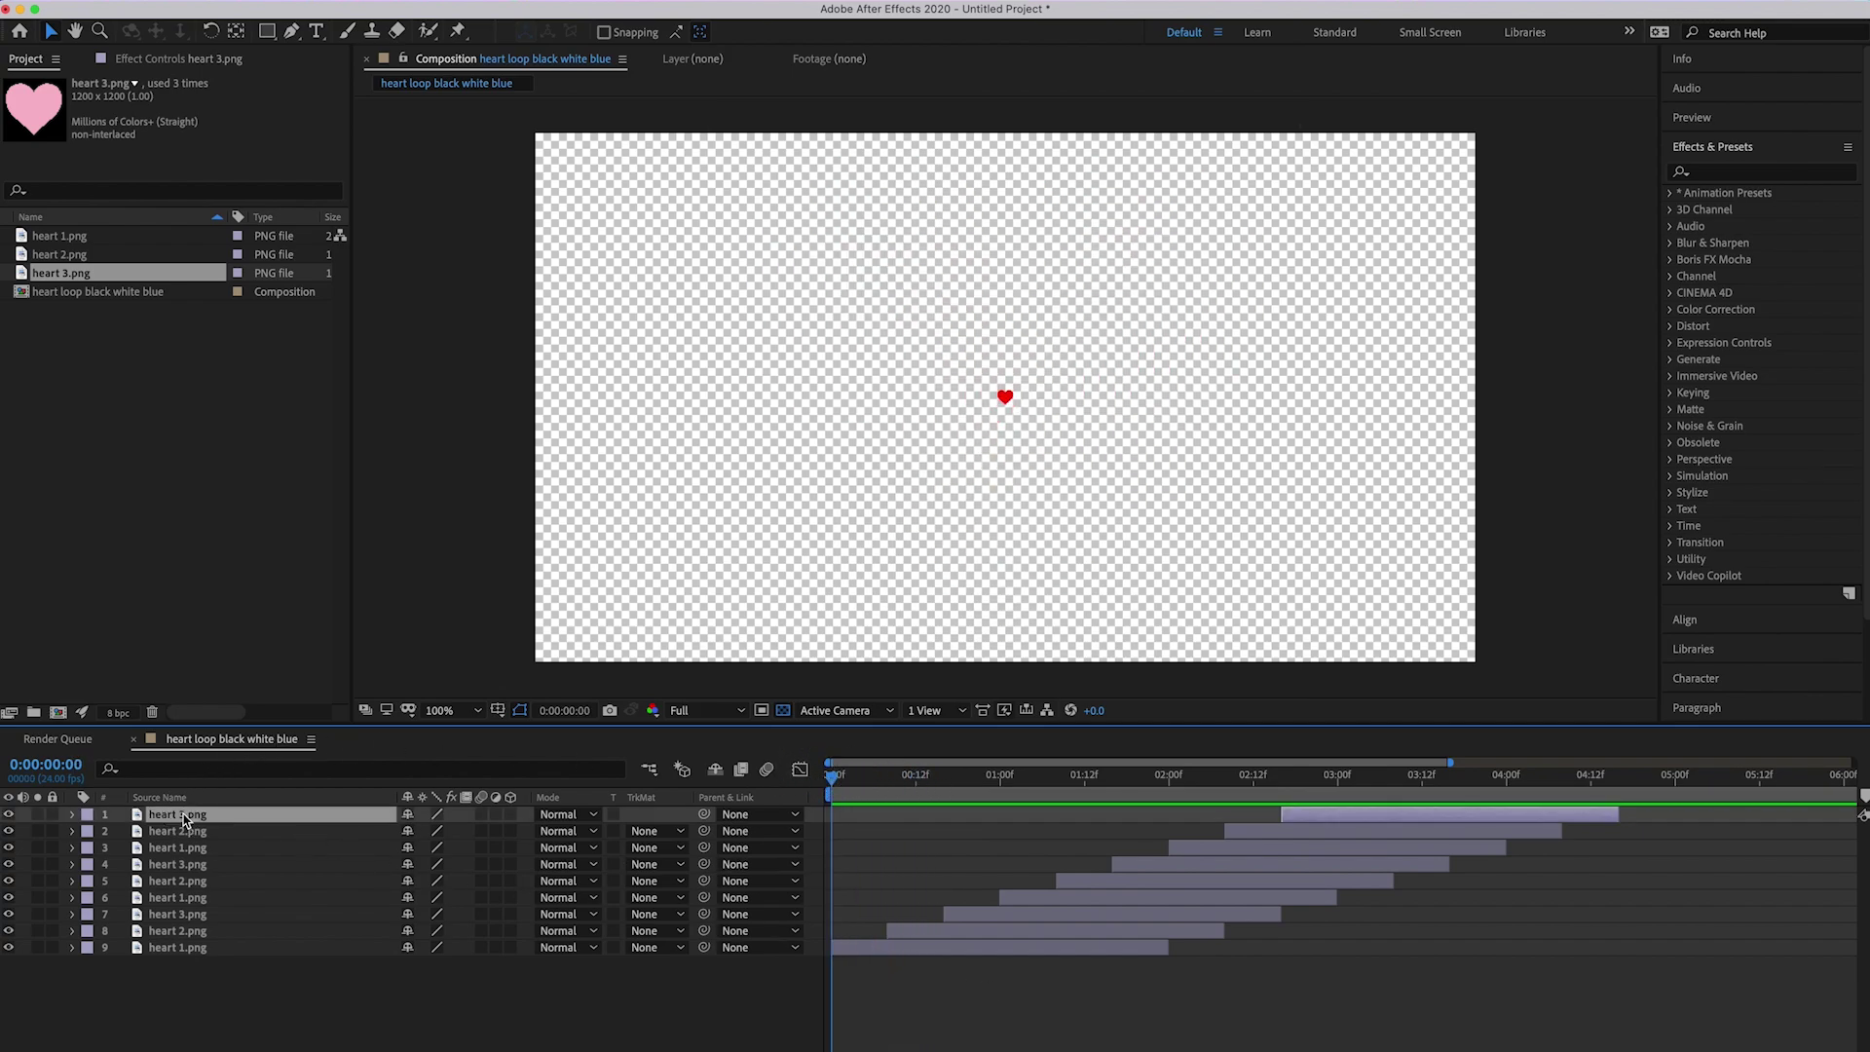
shift+click(200, 951)
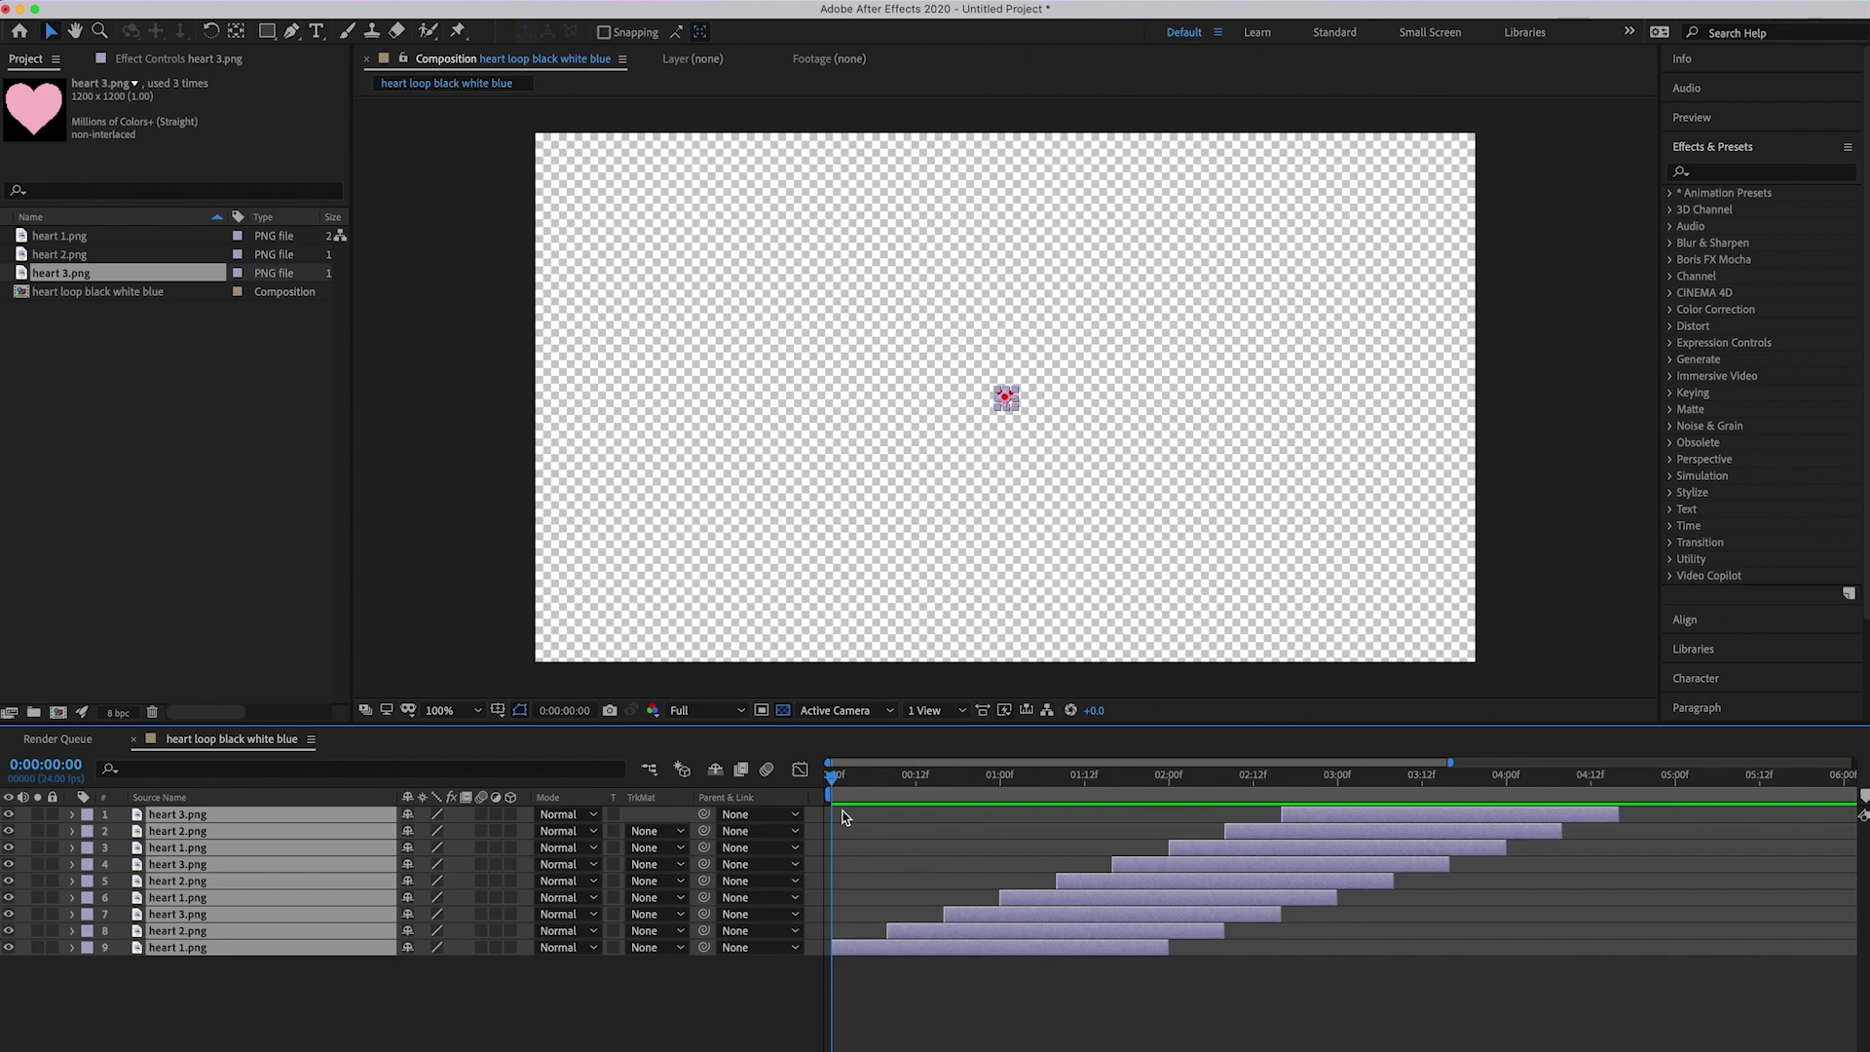
drag(1148, 953, 861, 923)
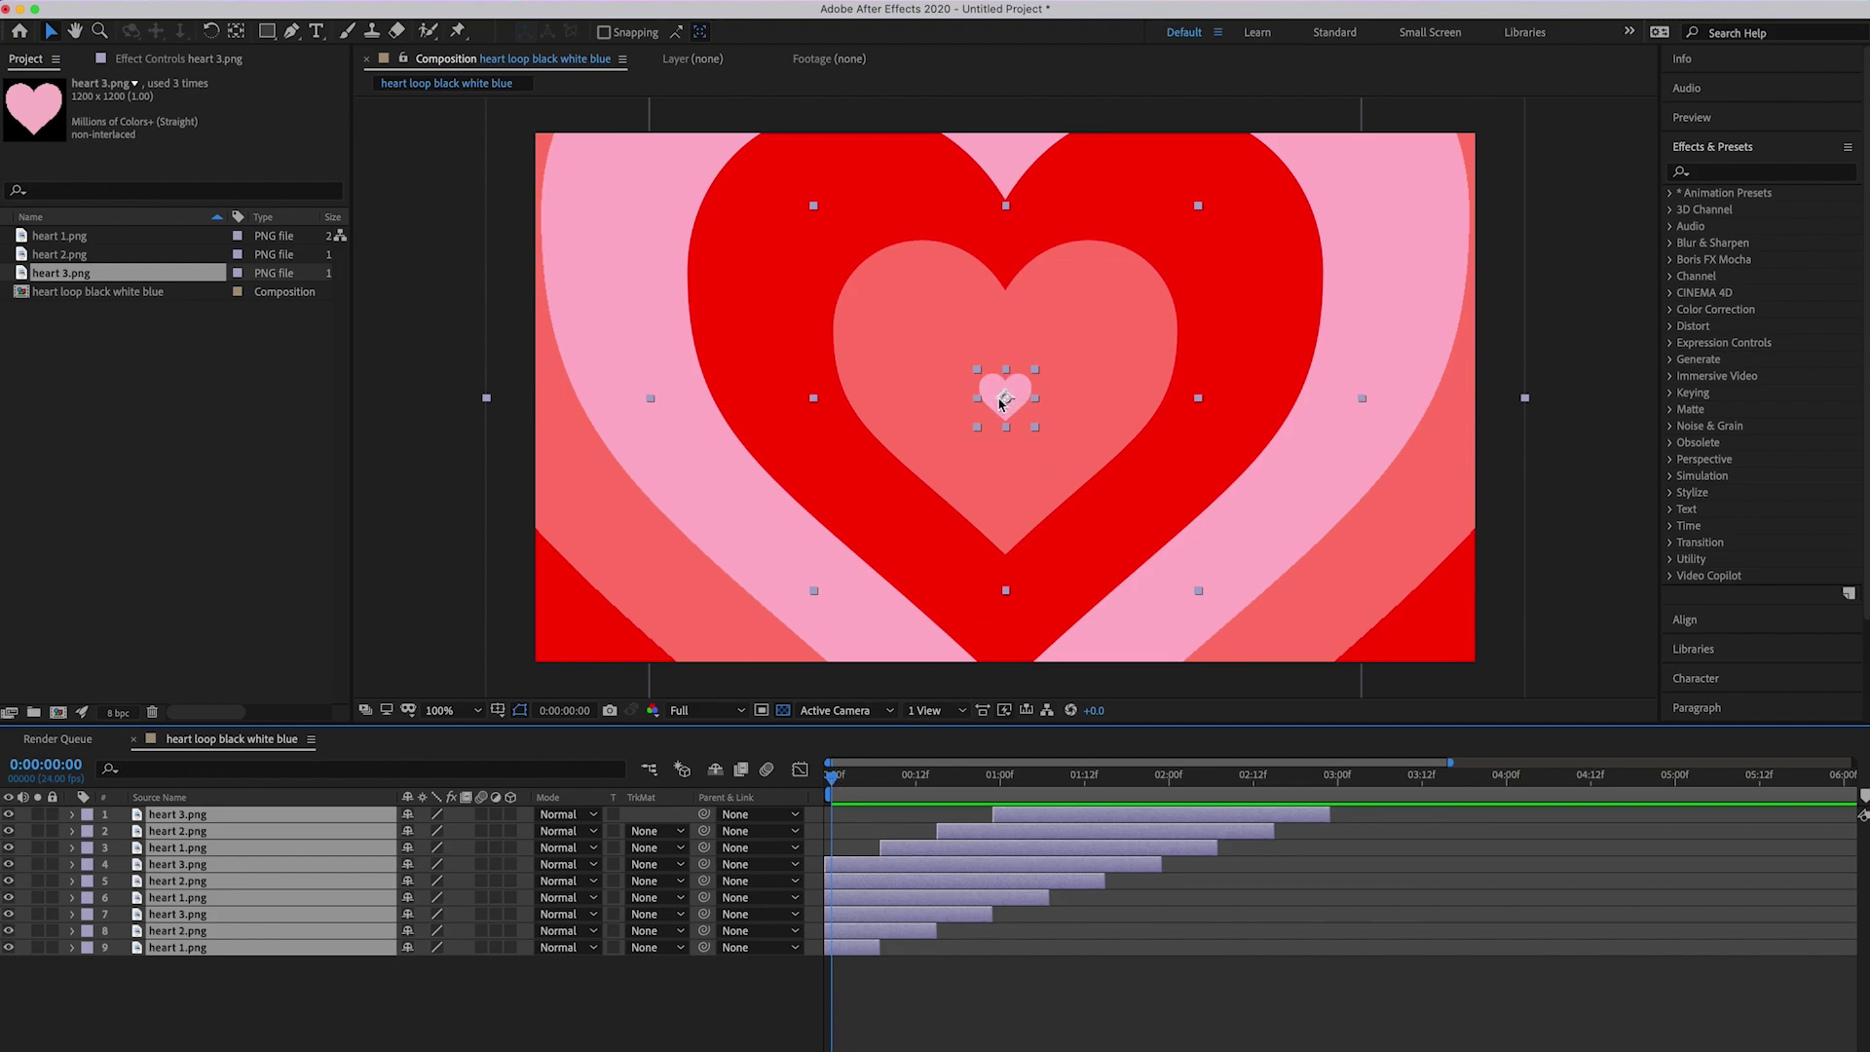
Step: Find the loop point near one second, shorten the work area to end at about 0:00:01:01, and check the loop from the start
click(834, 784)
drag(834, 783, 1008, 787)
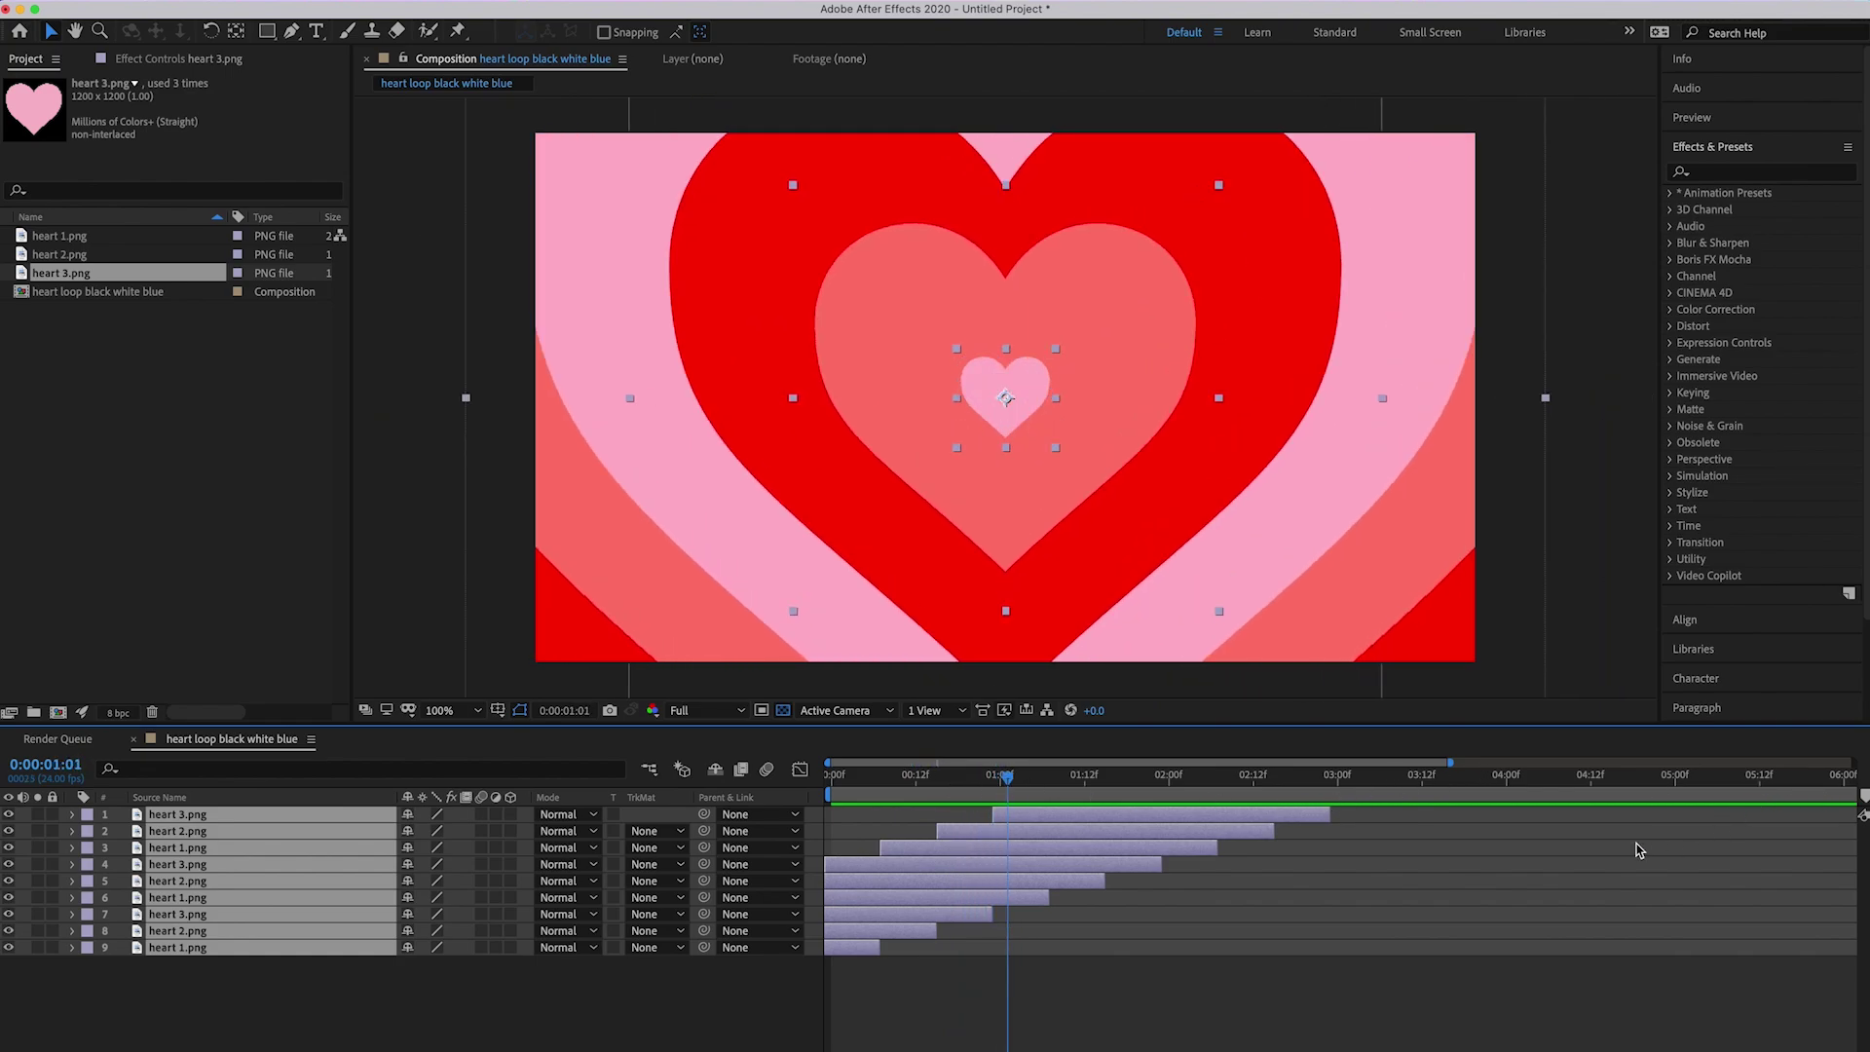
key(minus)
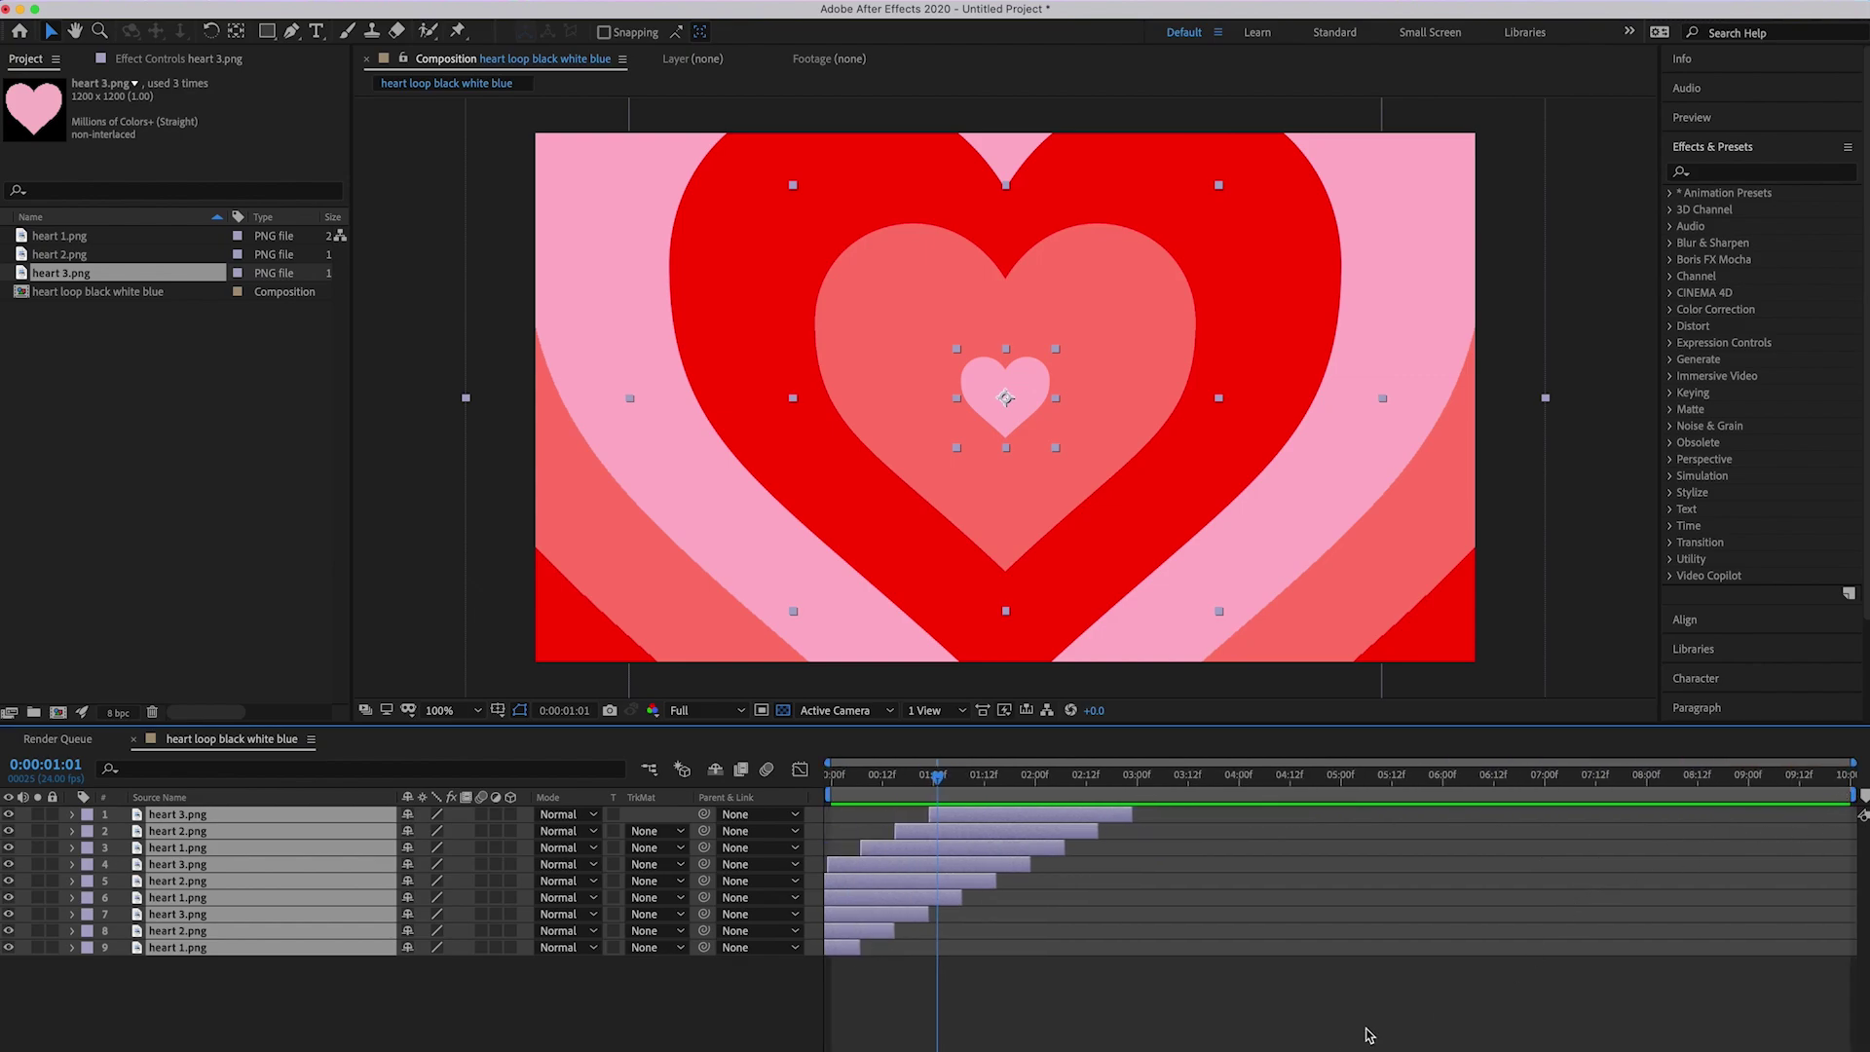
scroll(1371, 1035, up, 2)
scroll(1339, 877, right, 5)
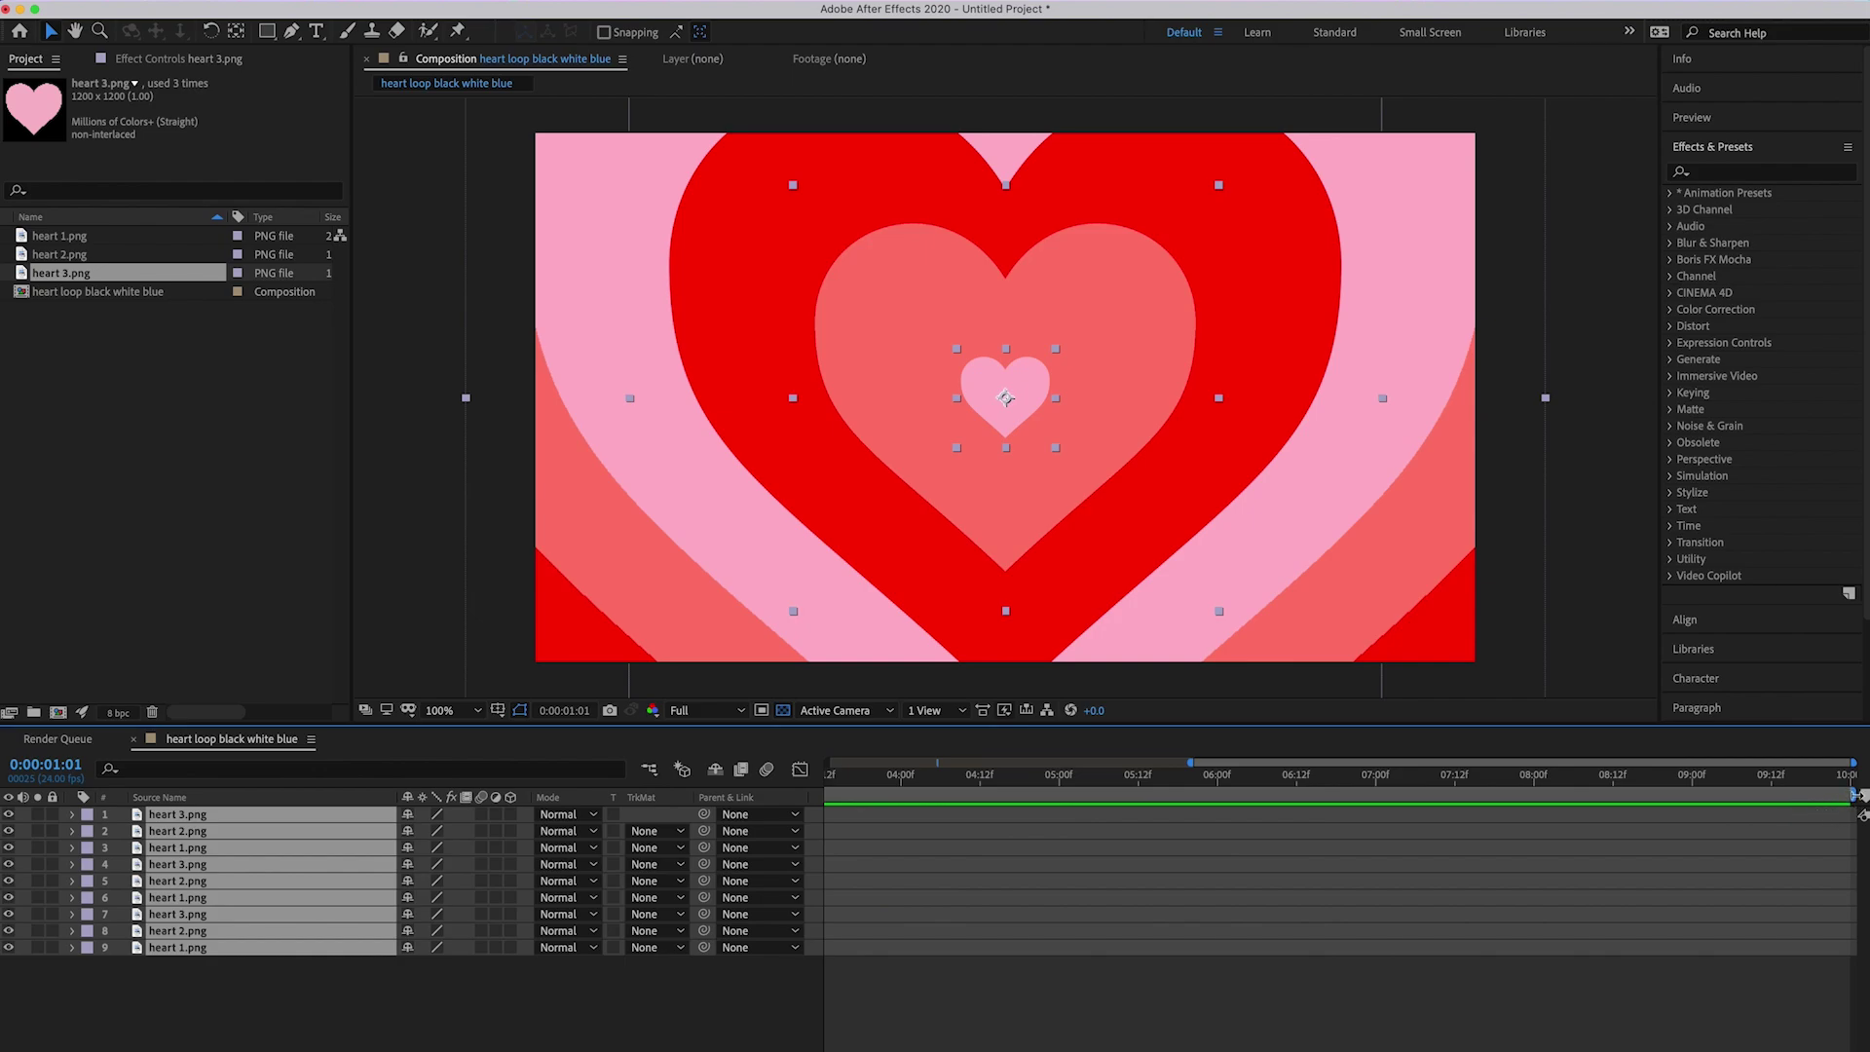
drag(1861, 796, 943, 821)
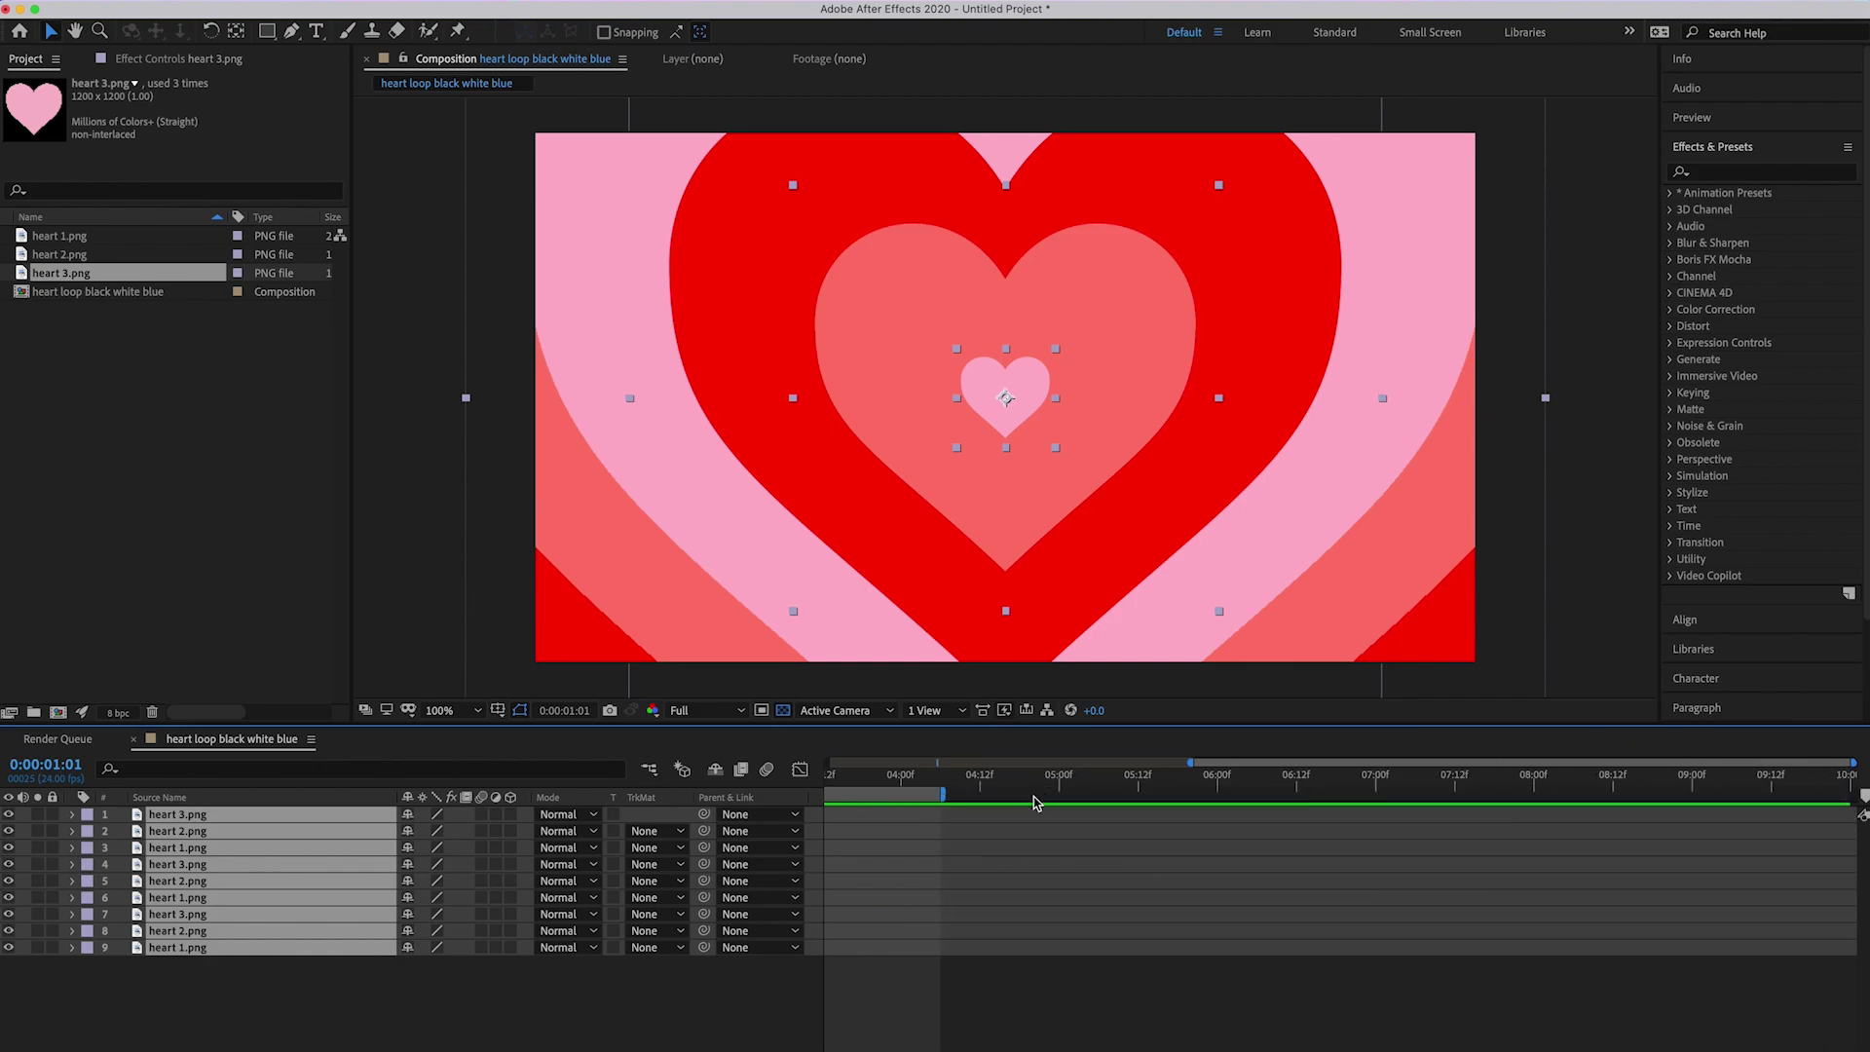
scroll(1035, 798, left, 6)
mouse_move(1507, 796)
mouse_down()
mouse_move(1002, 814)
mouse_move(992, 777)
mouse_move(807, 813)
mouse_move(835, 794)
mouse_move(993, 795)
mouse_up()
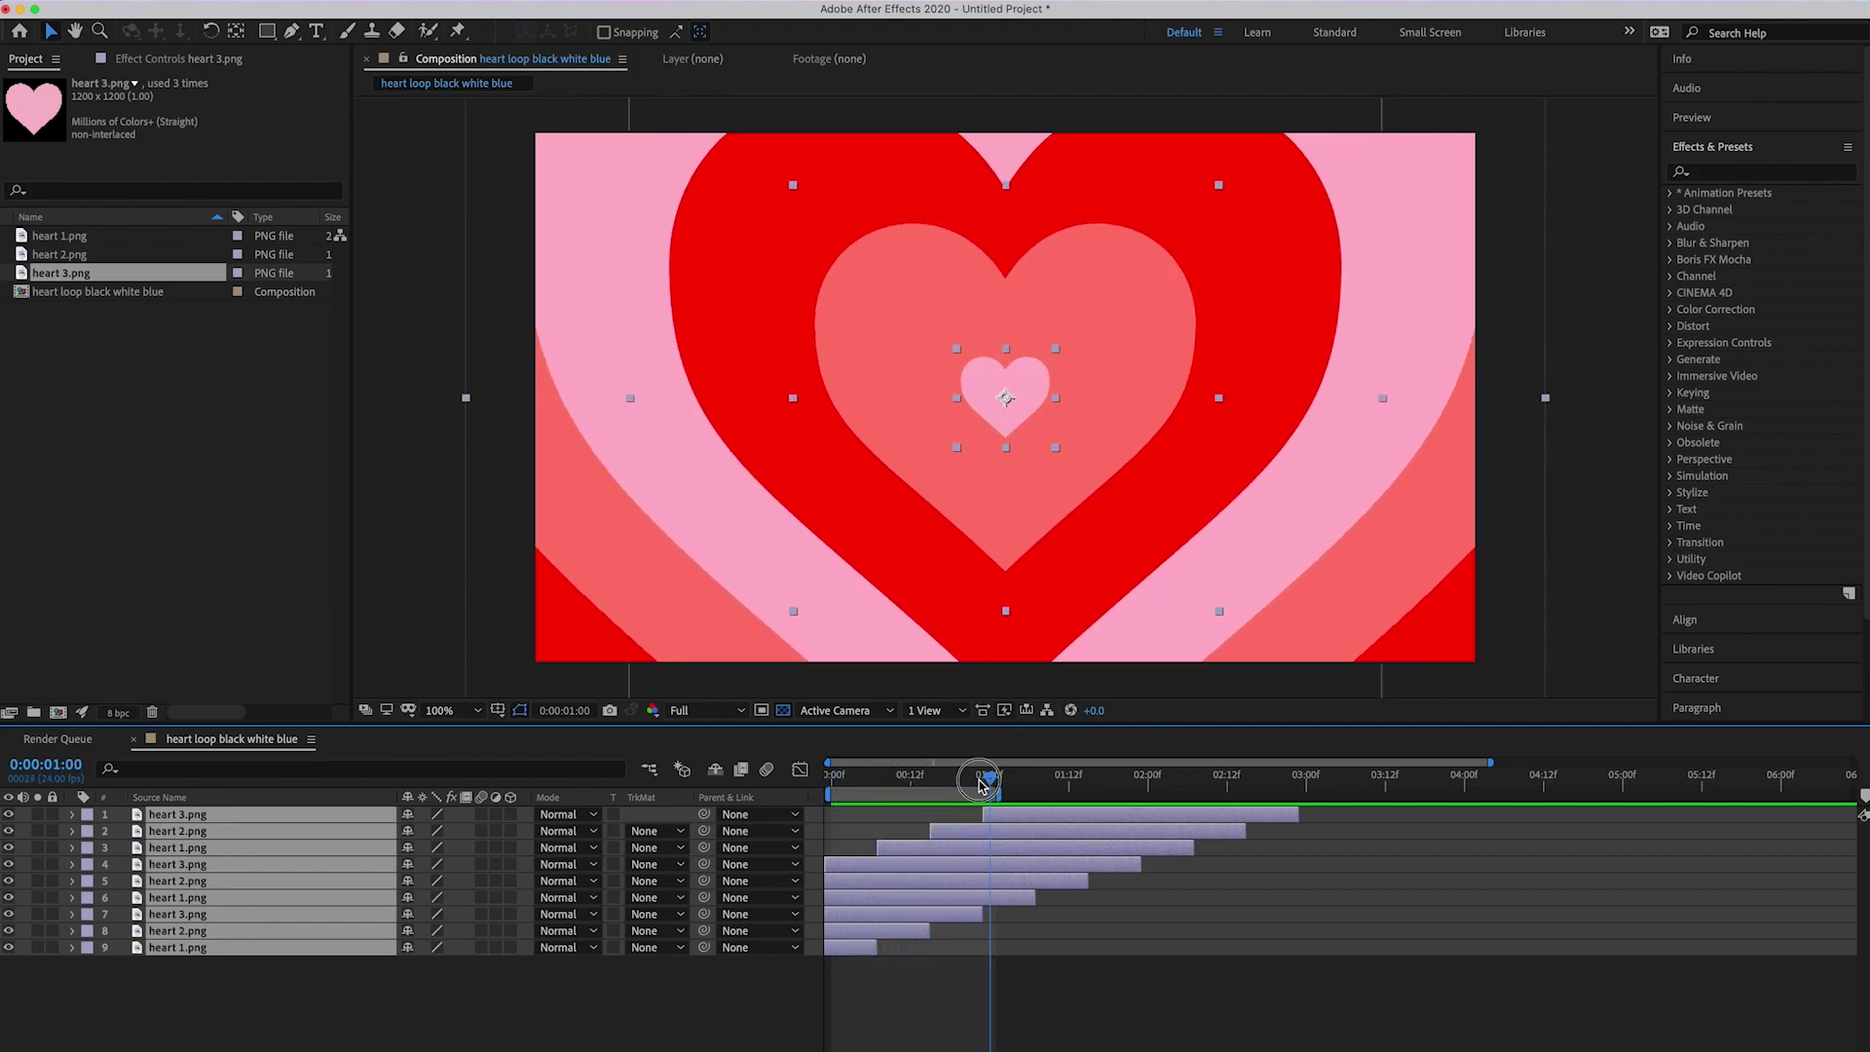
drag(992, 780, 831, 789)
key(space)
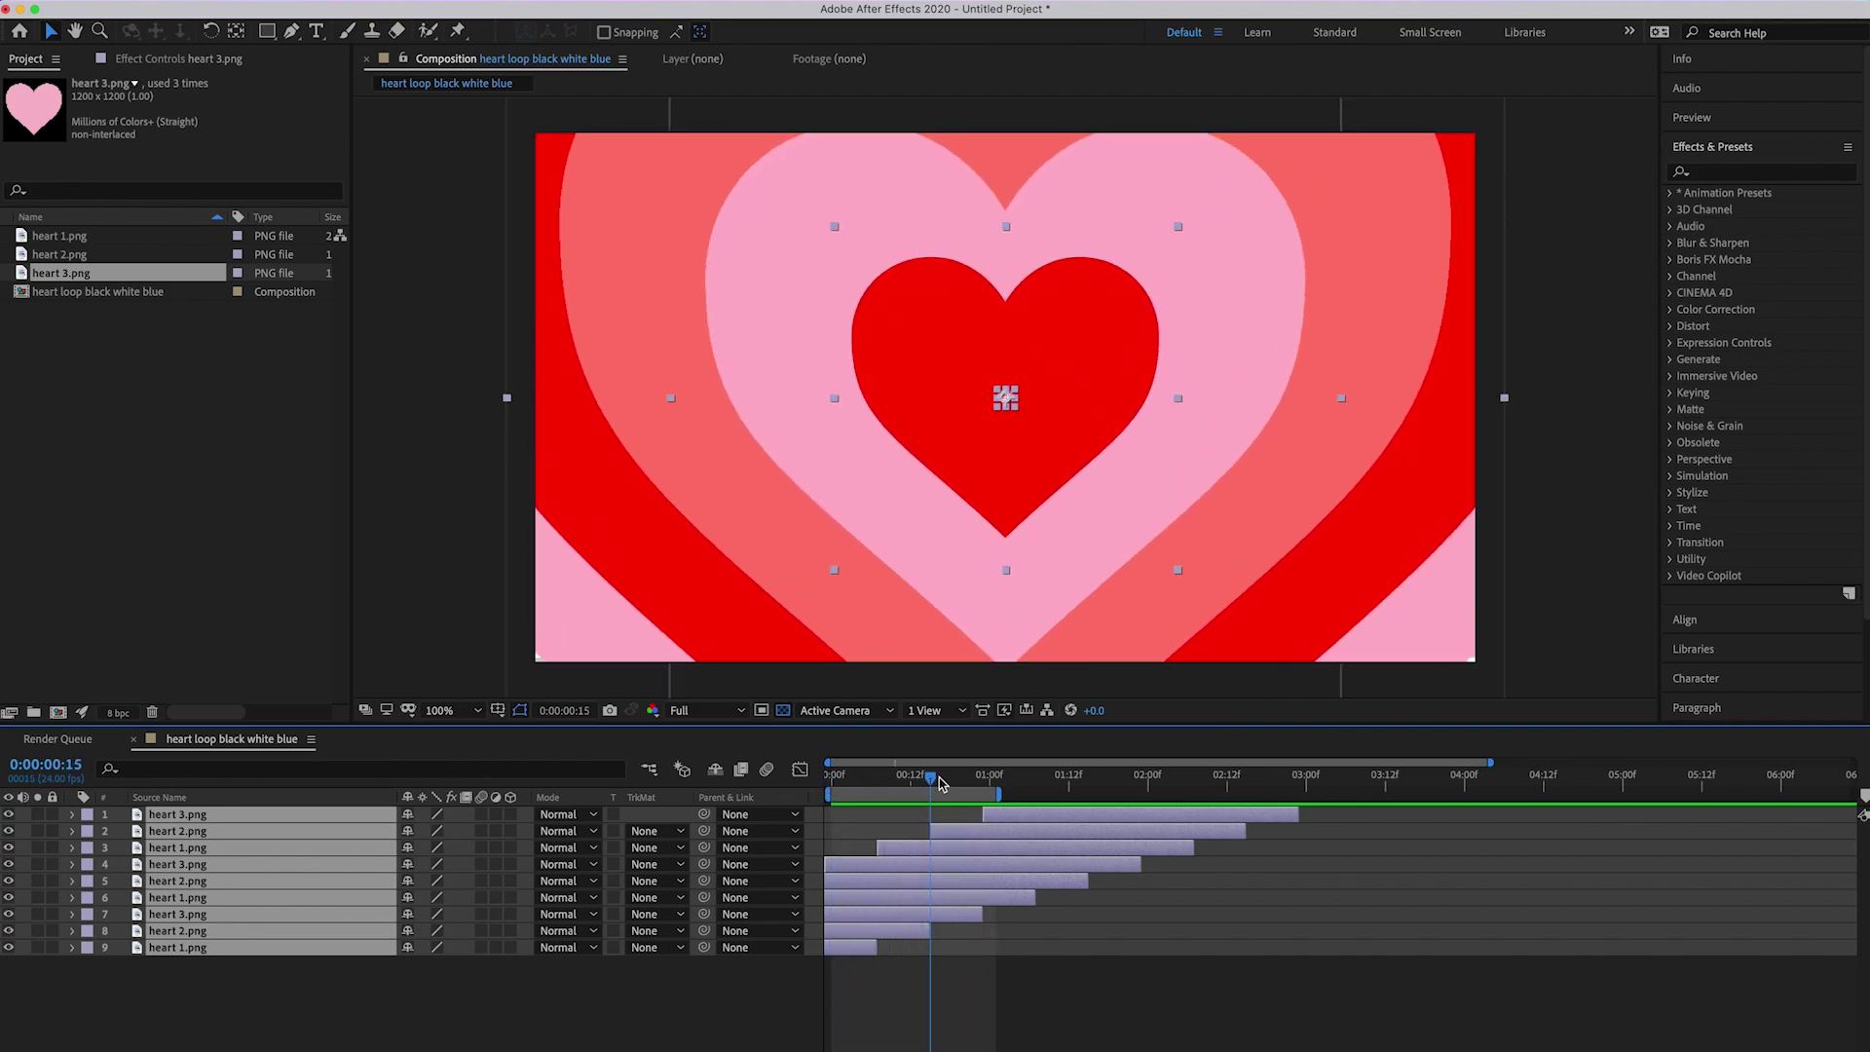
click(805, 784)
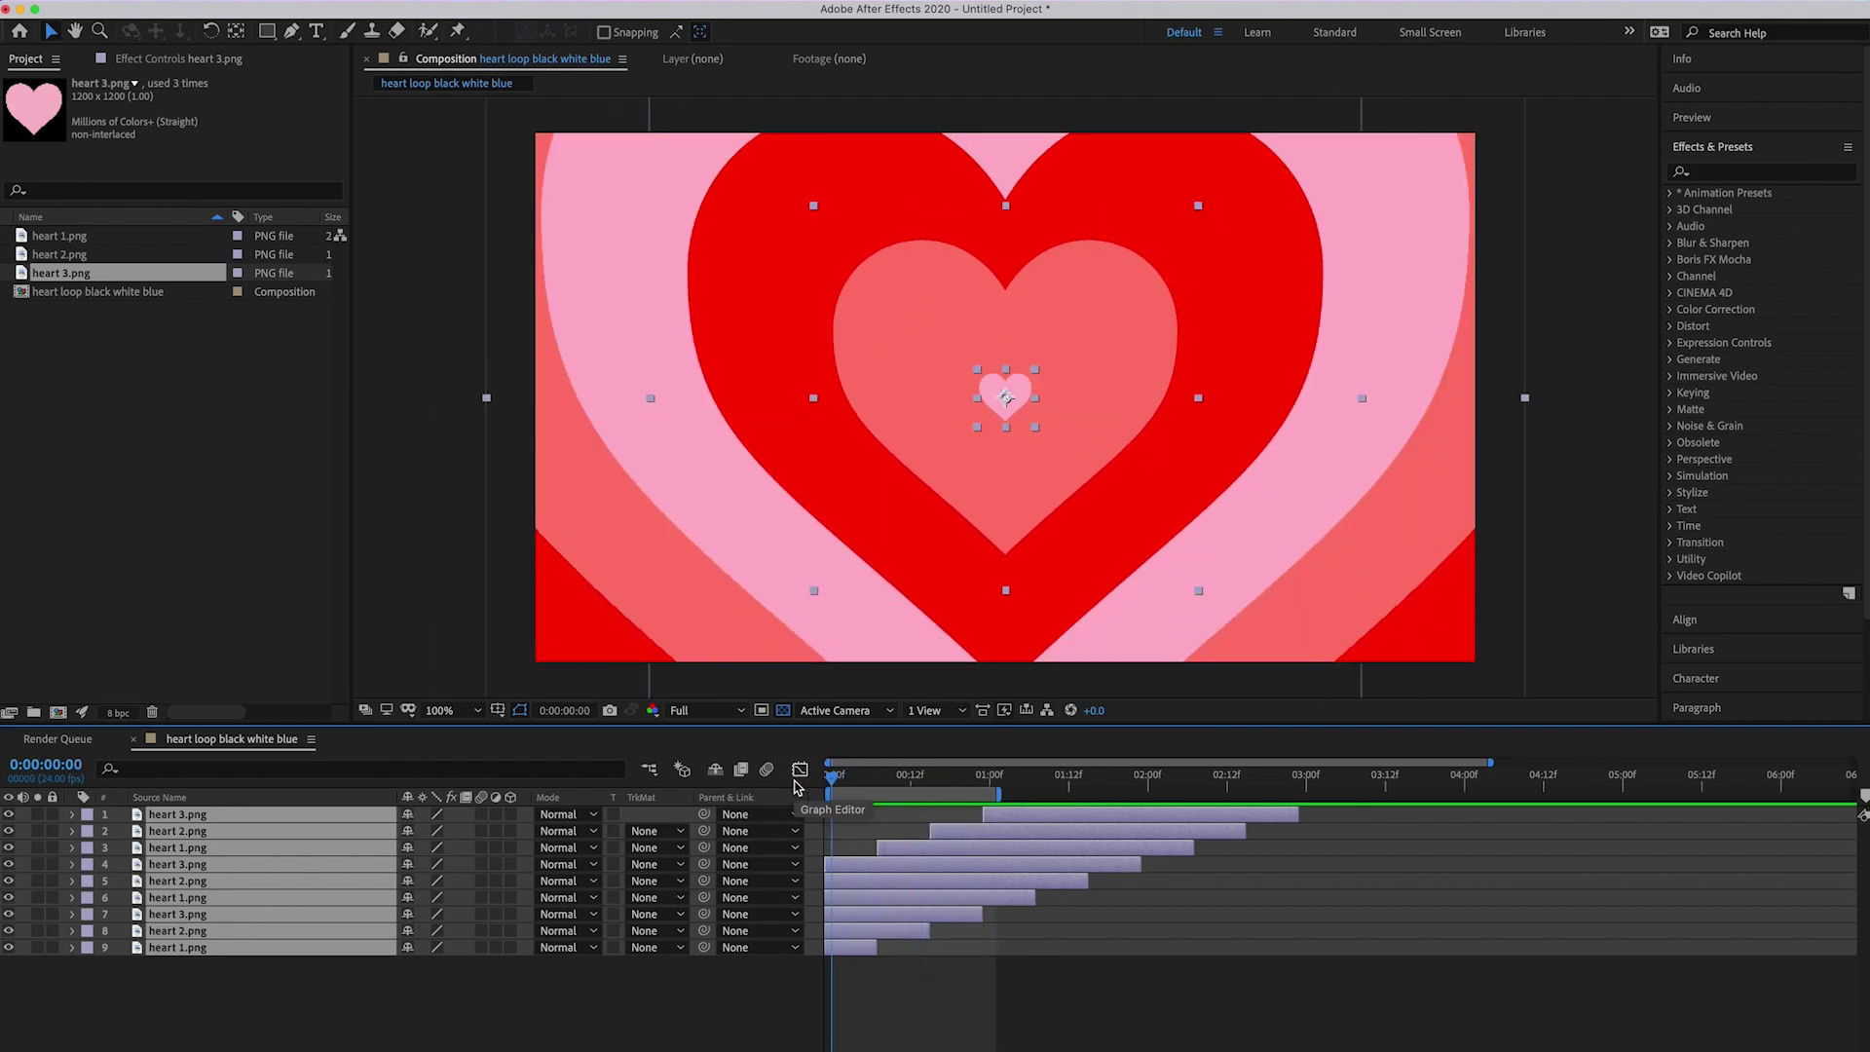
Step: Find the Hue/Saturation effect and apply it to the lowest heart 1.png layer
click(1742, 148)
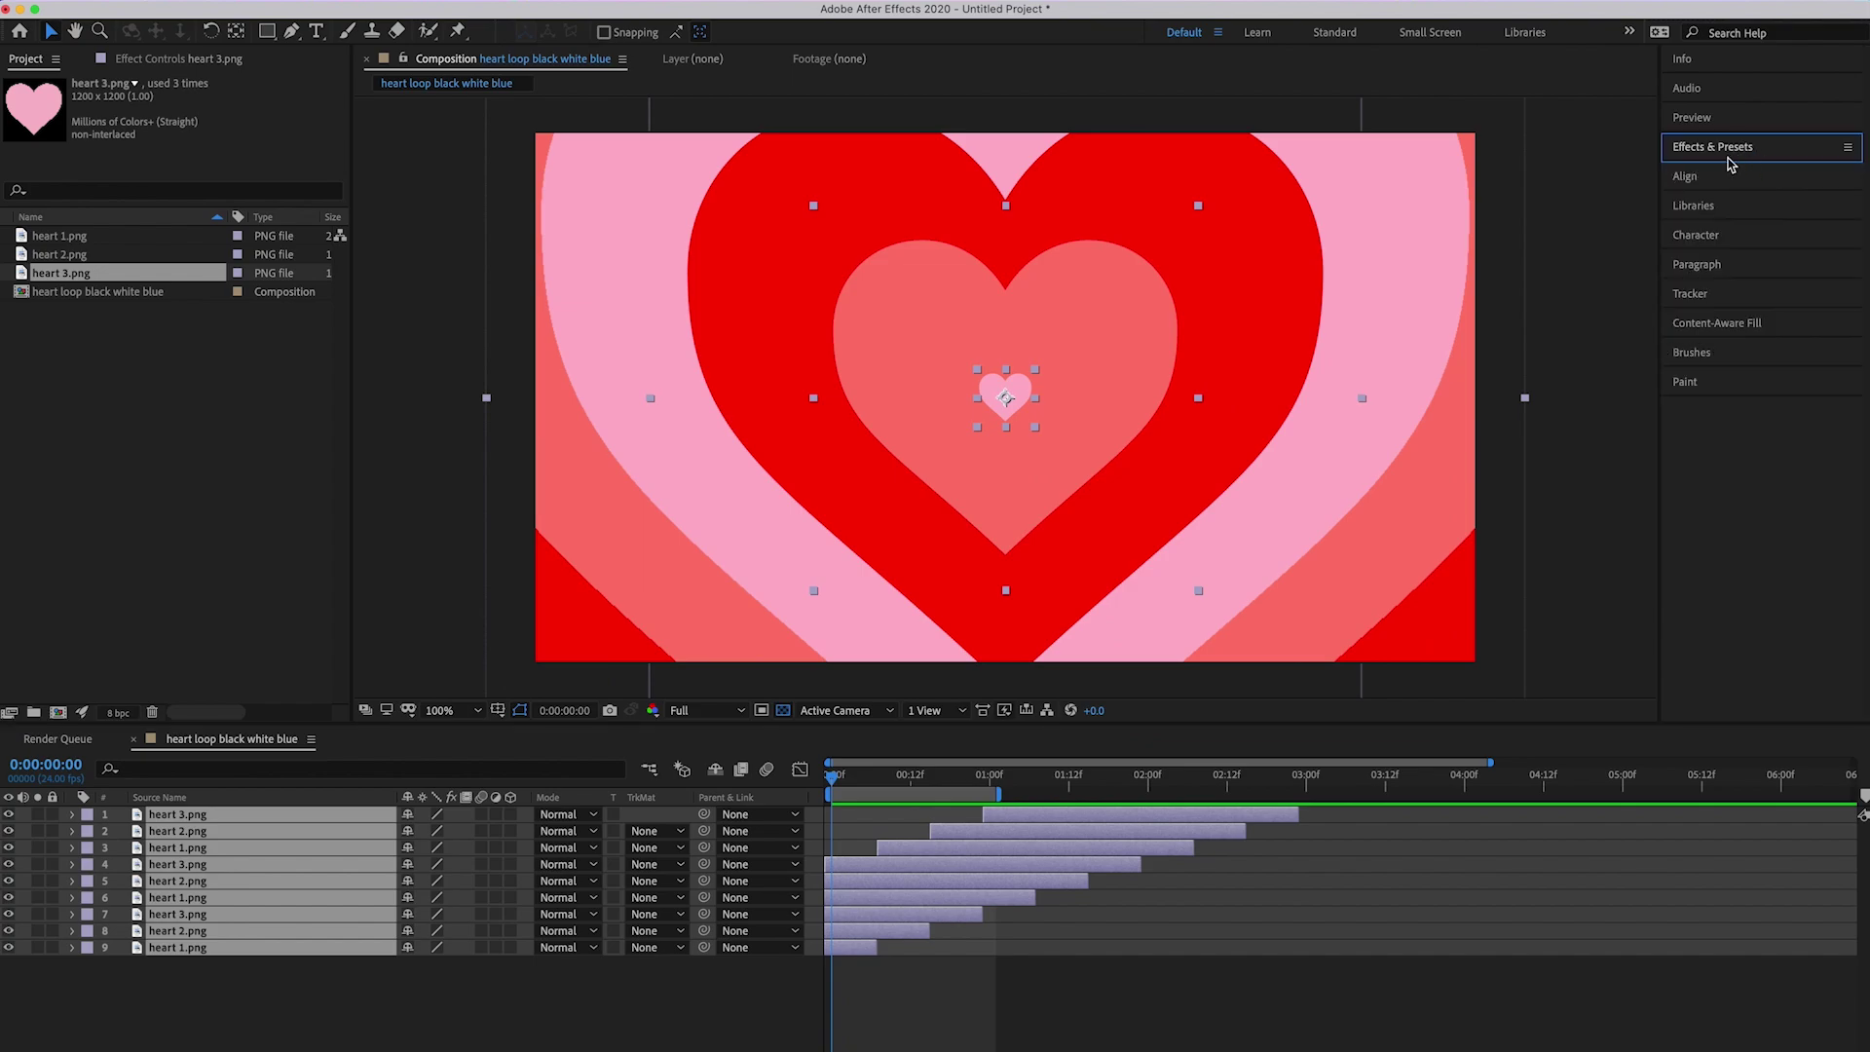
click(1723, 151)
click(1701, 175)
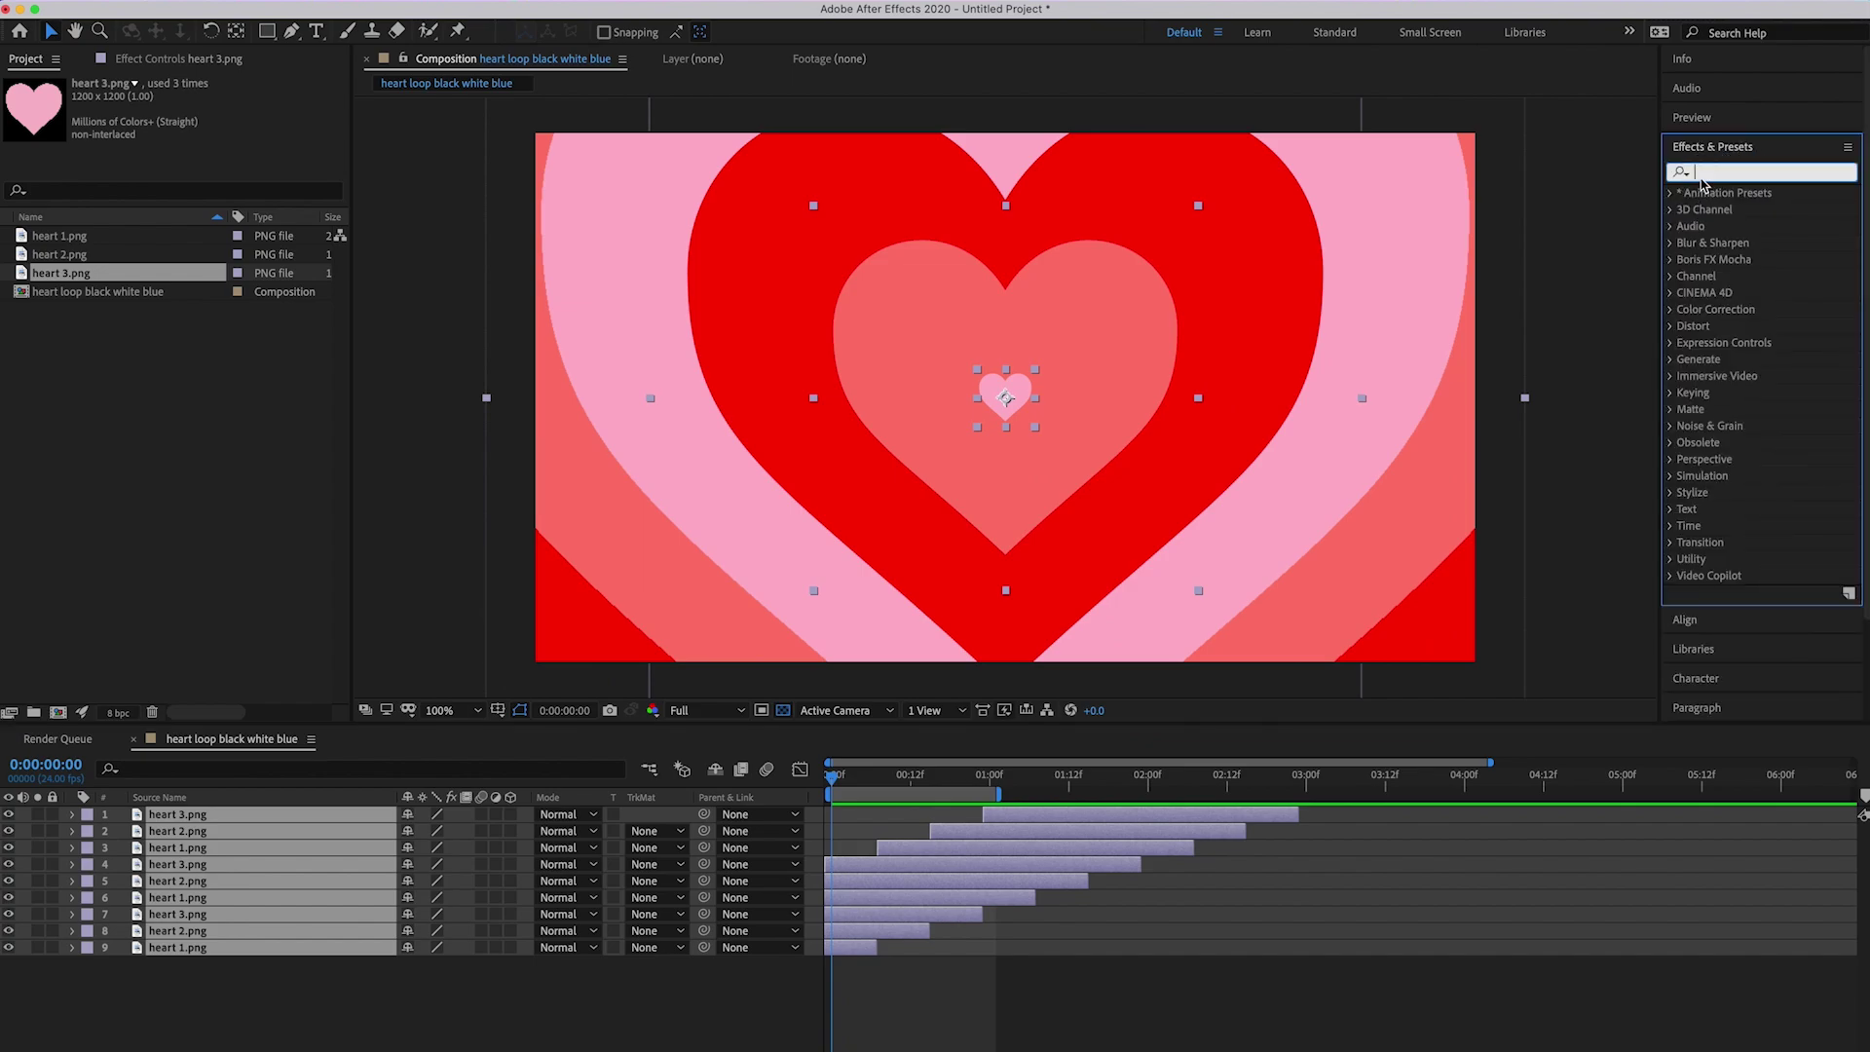
text(hue)
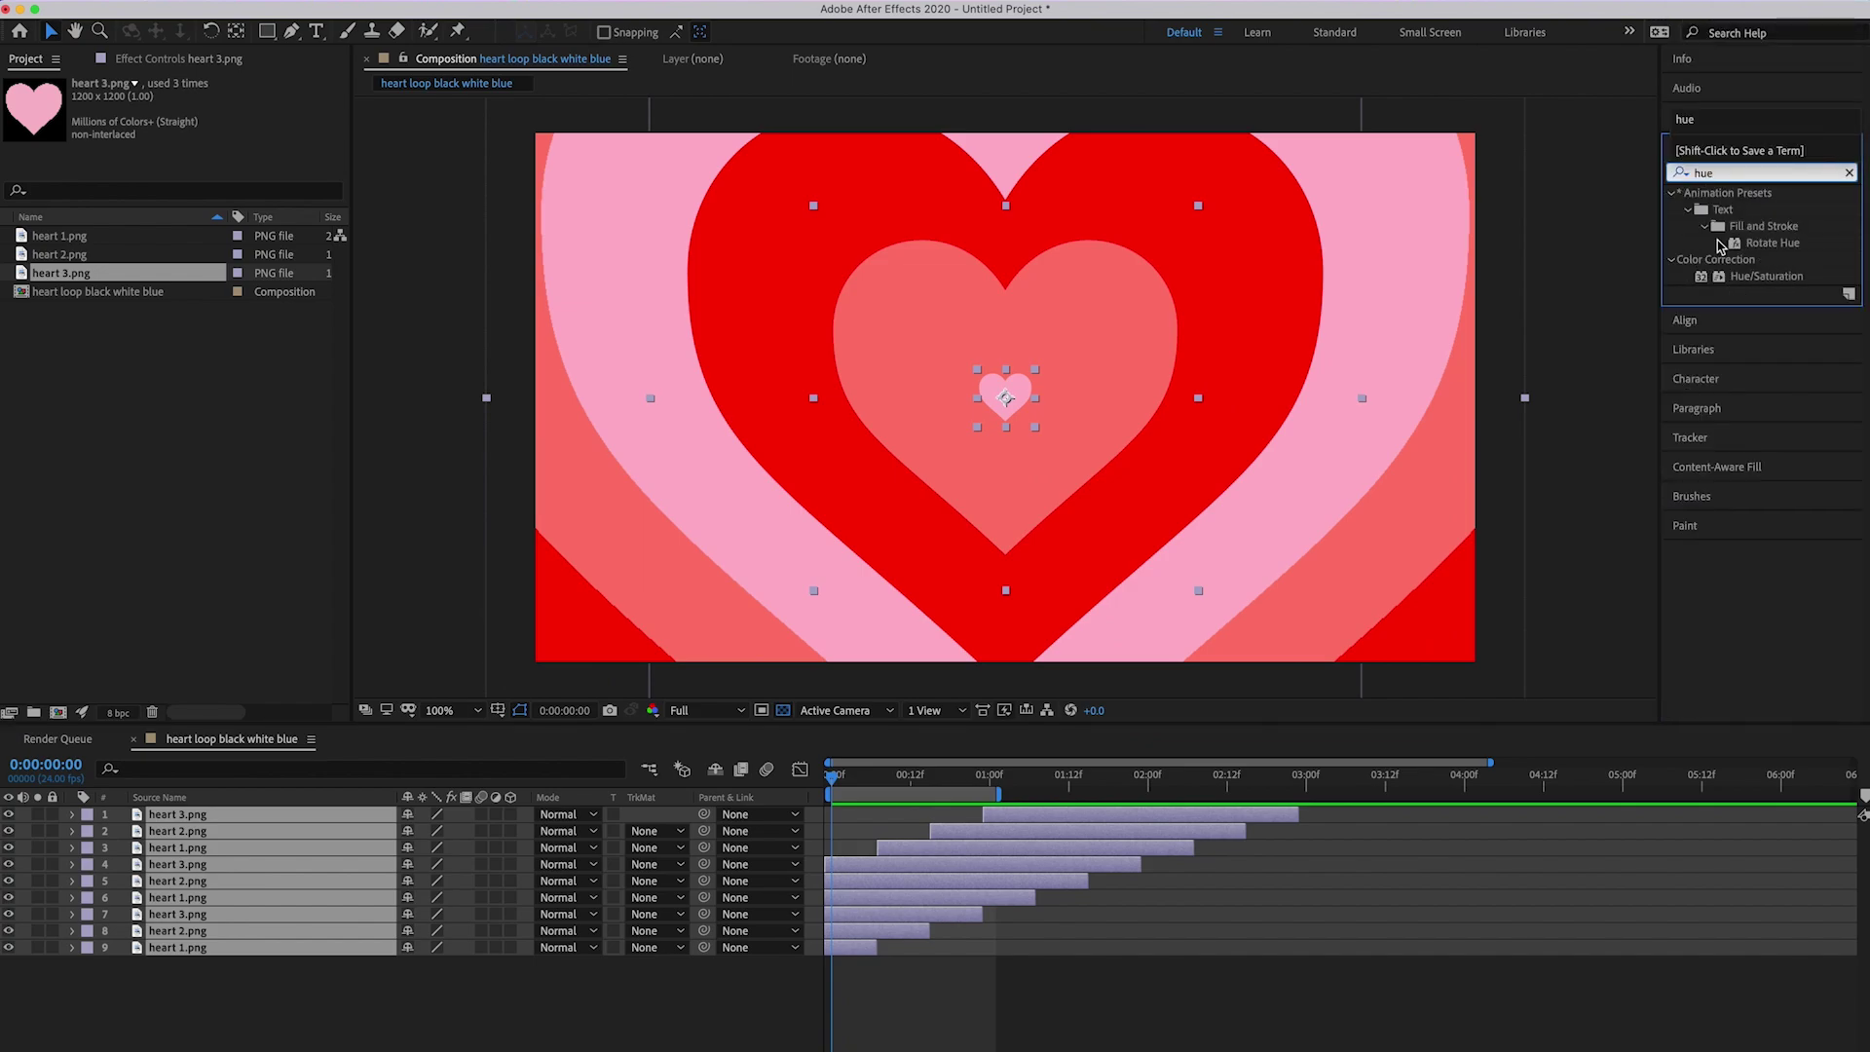
drag(1723, 281, 263, 957)
Step: Recolour the lowest heart 1.png layer cyan with Master Hue 1x+180°, Master Saturation 15 and Master Lightness 12
click(836, 777)
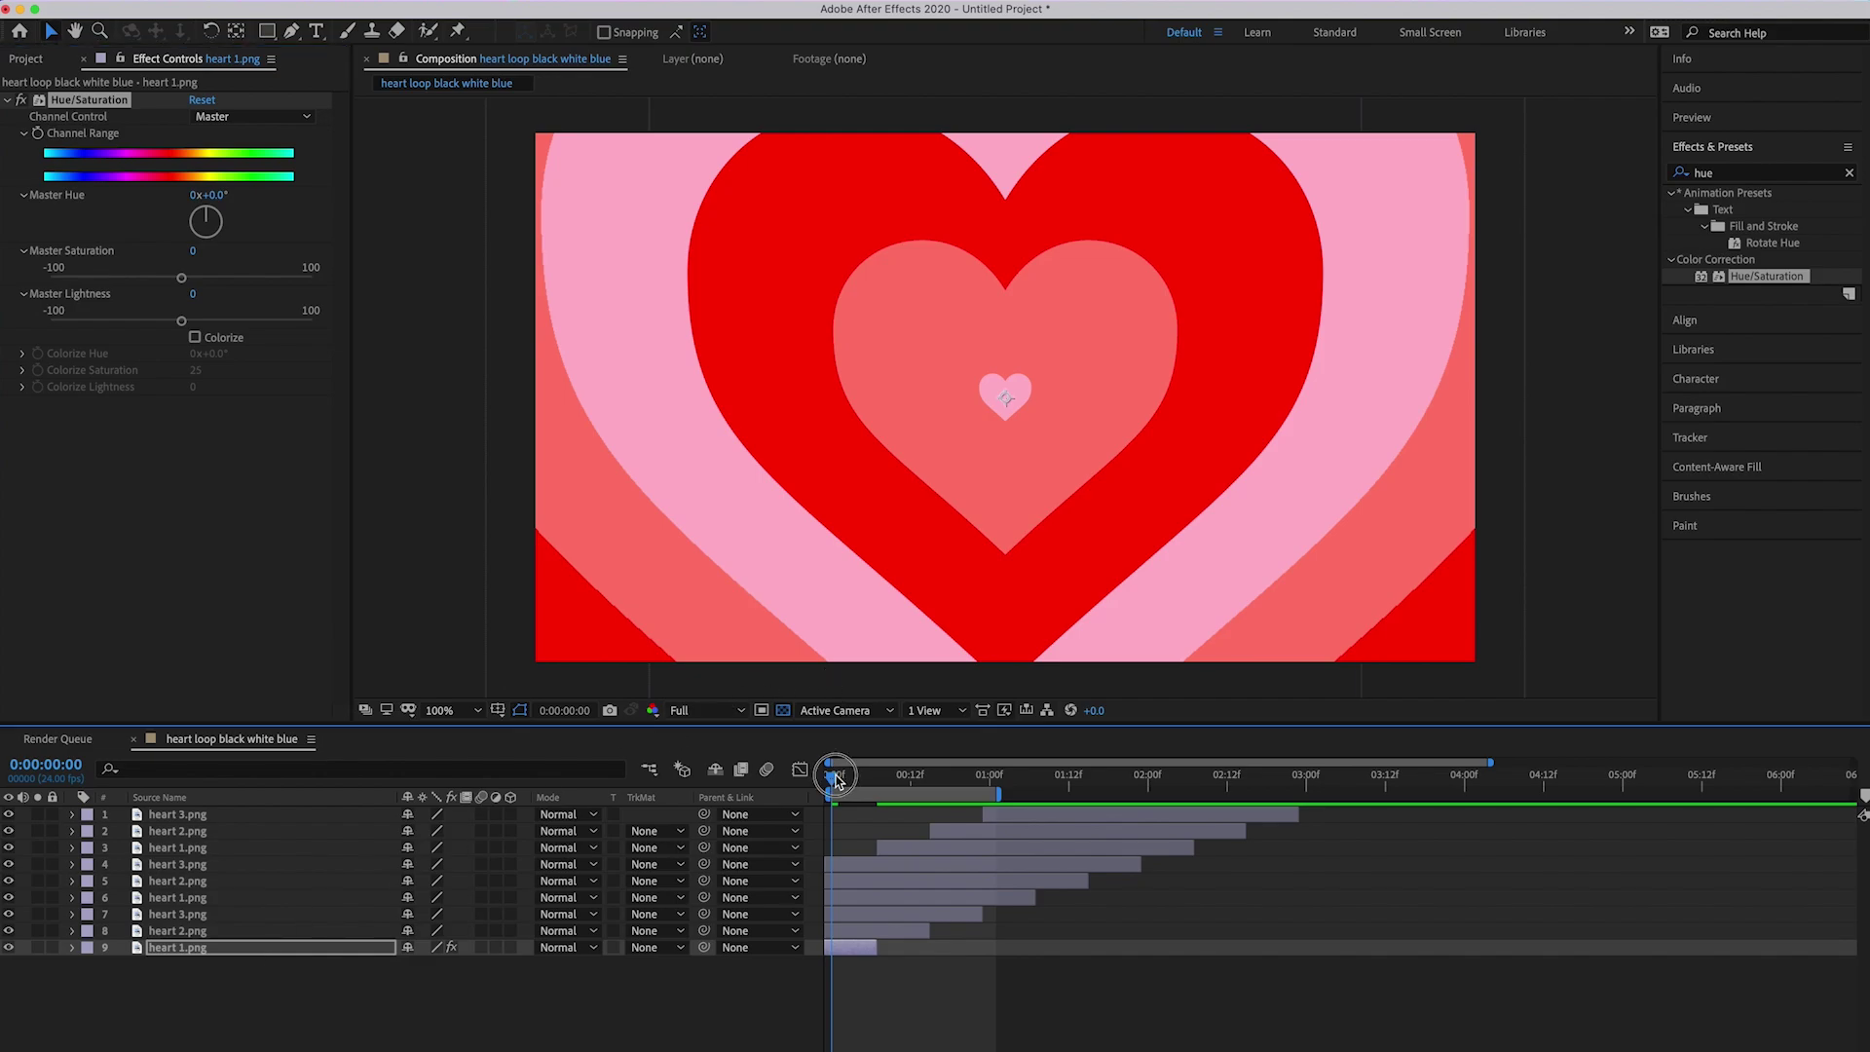
click(185, 953)
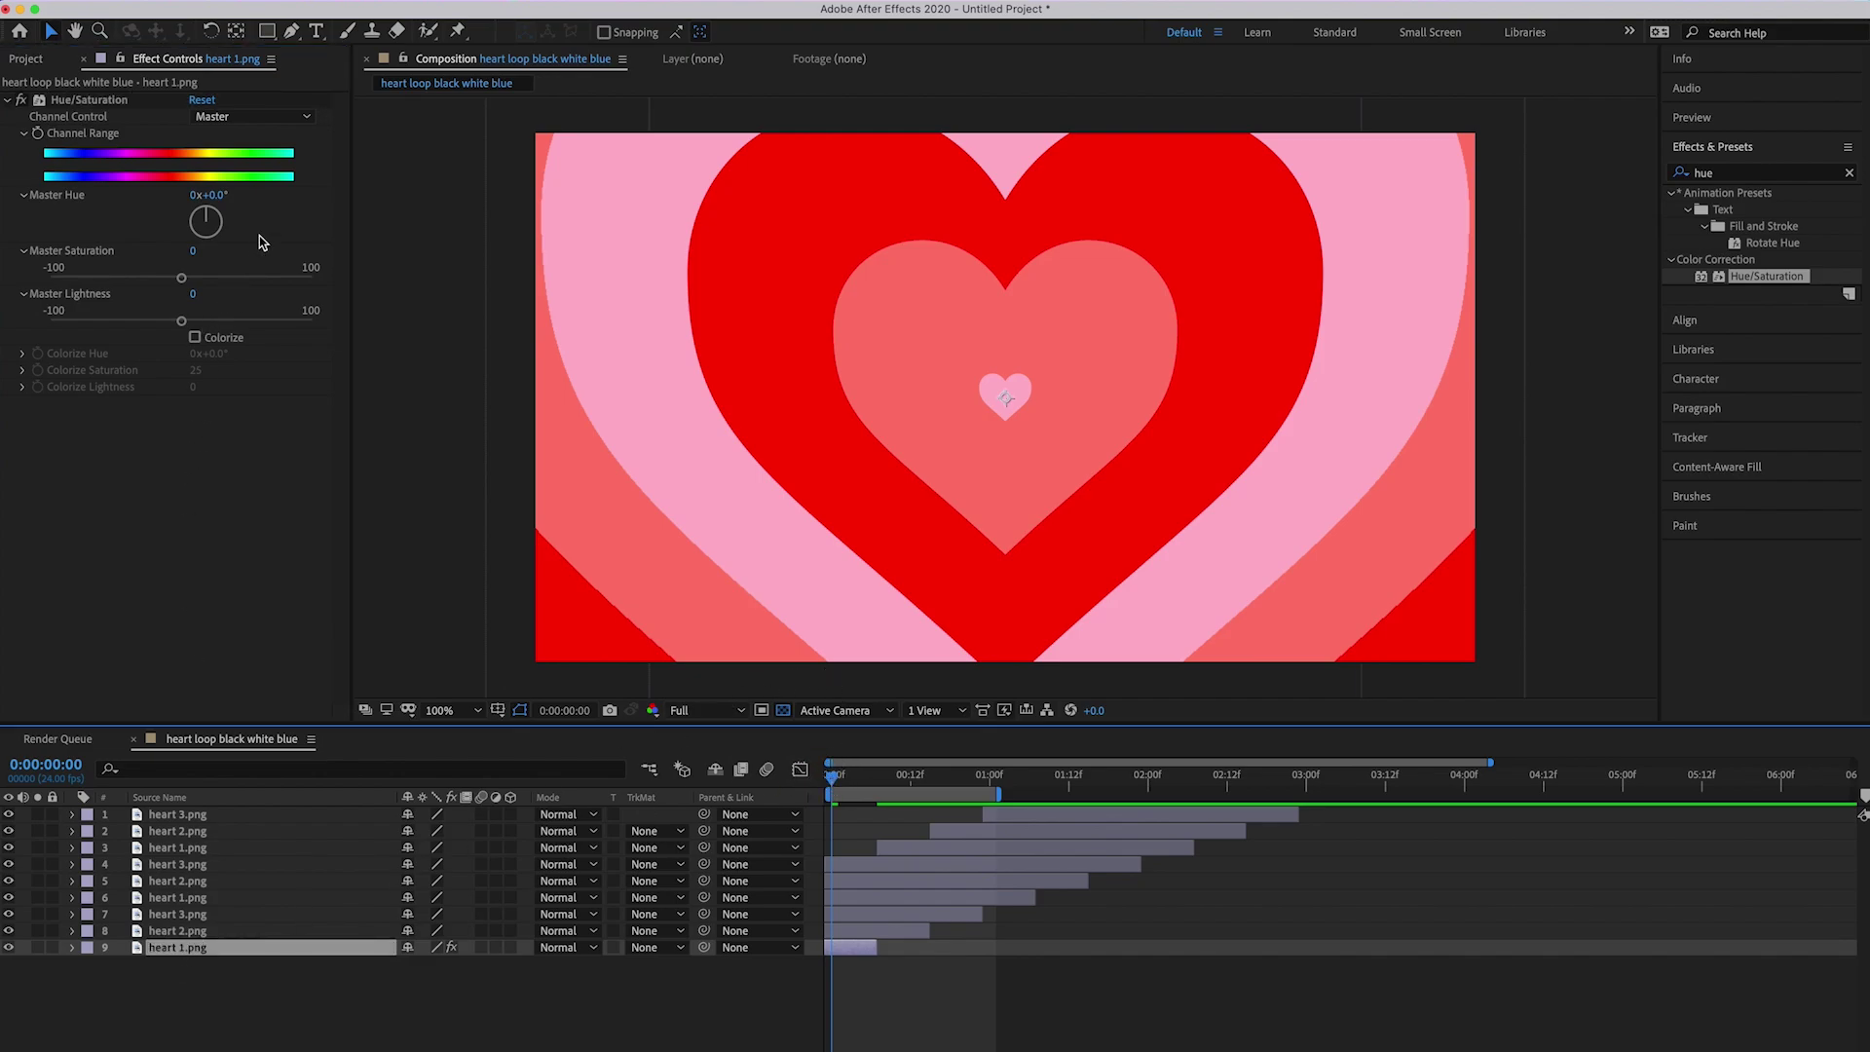
drag(202, 220, 196, 327)
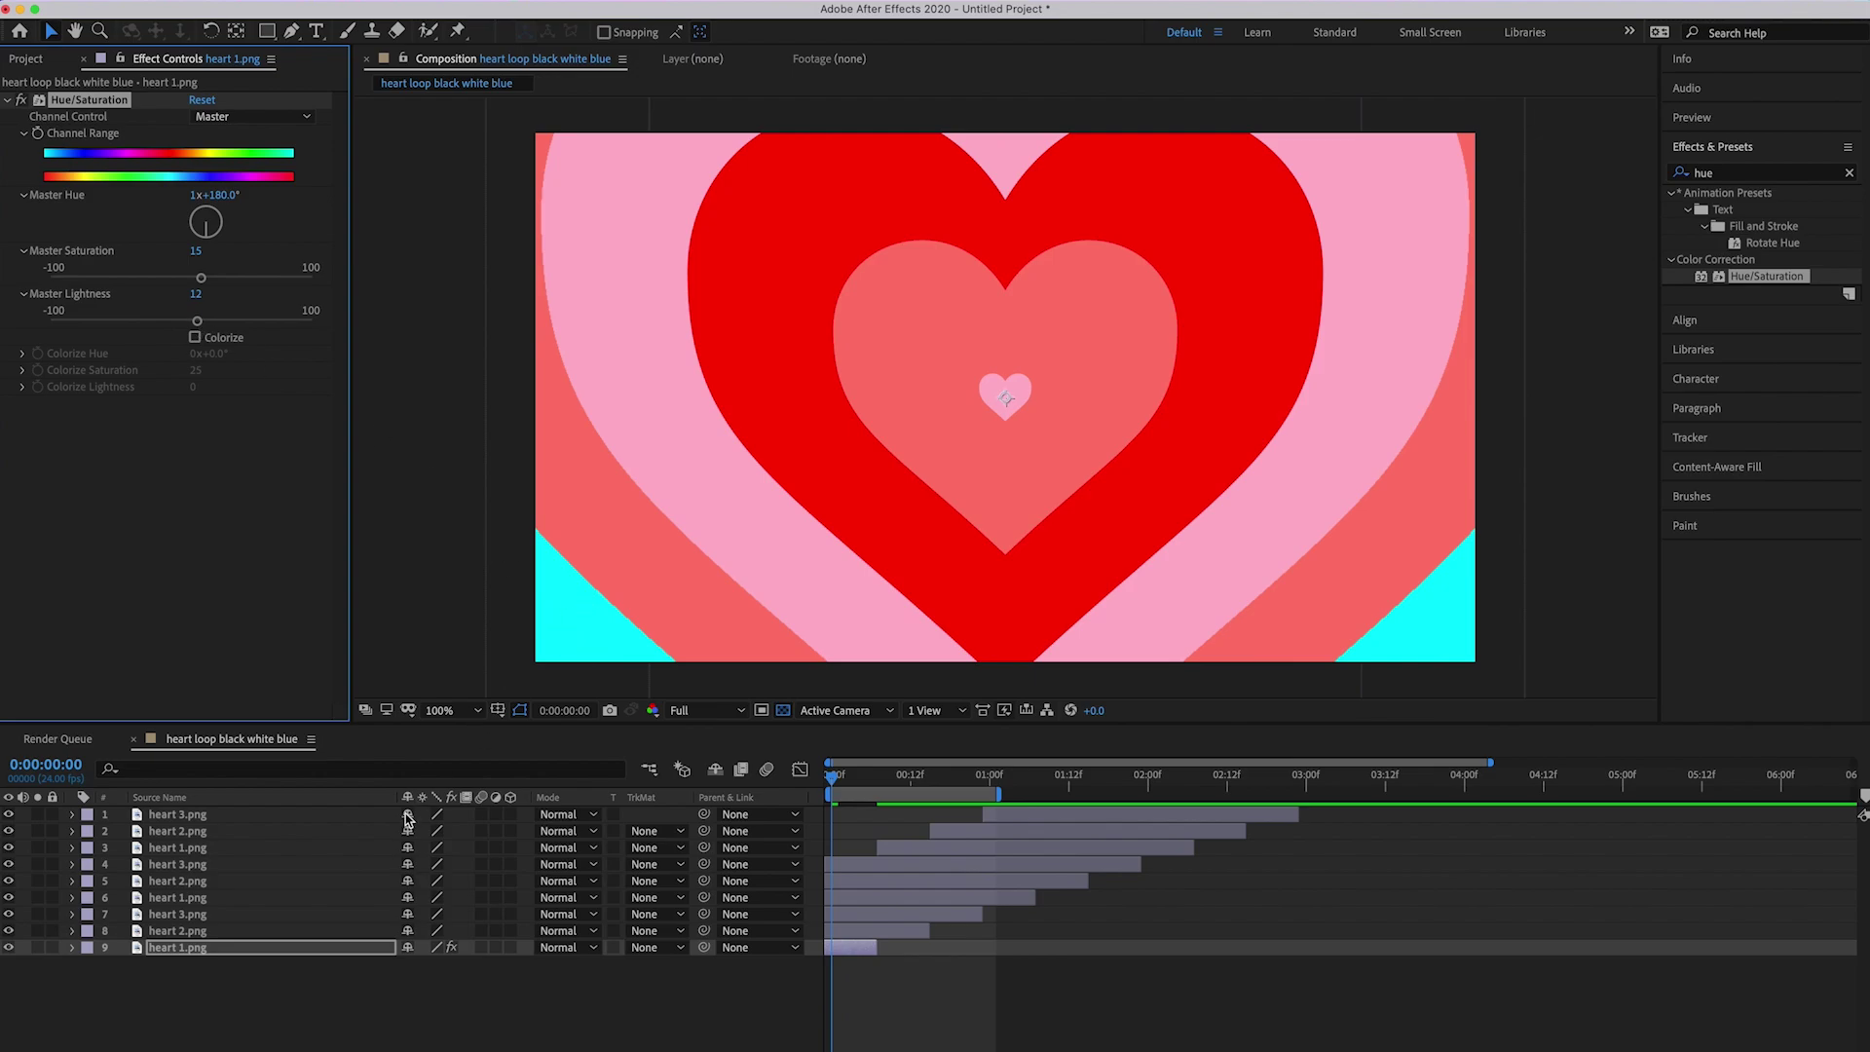
Step: Copy the Hue/Saturation effect from the lowest heart 1.png layer onto the other two heart 1.png layers
right_click(90, 101)
click(97, 171)
click(185, 896)
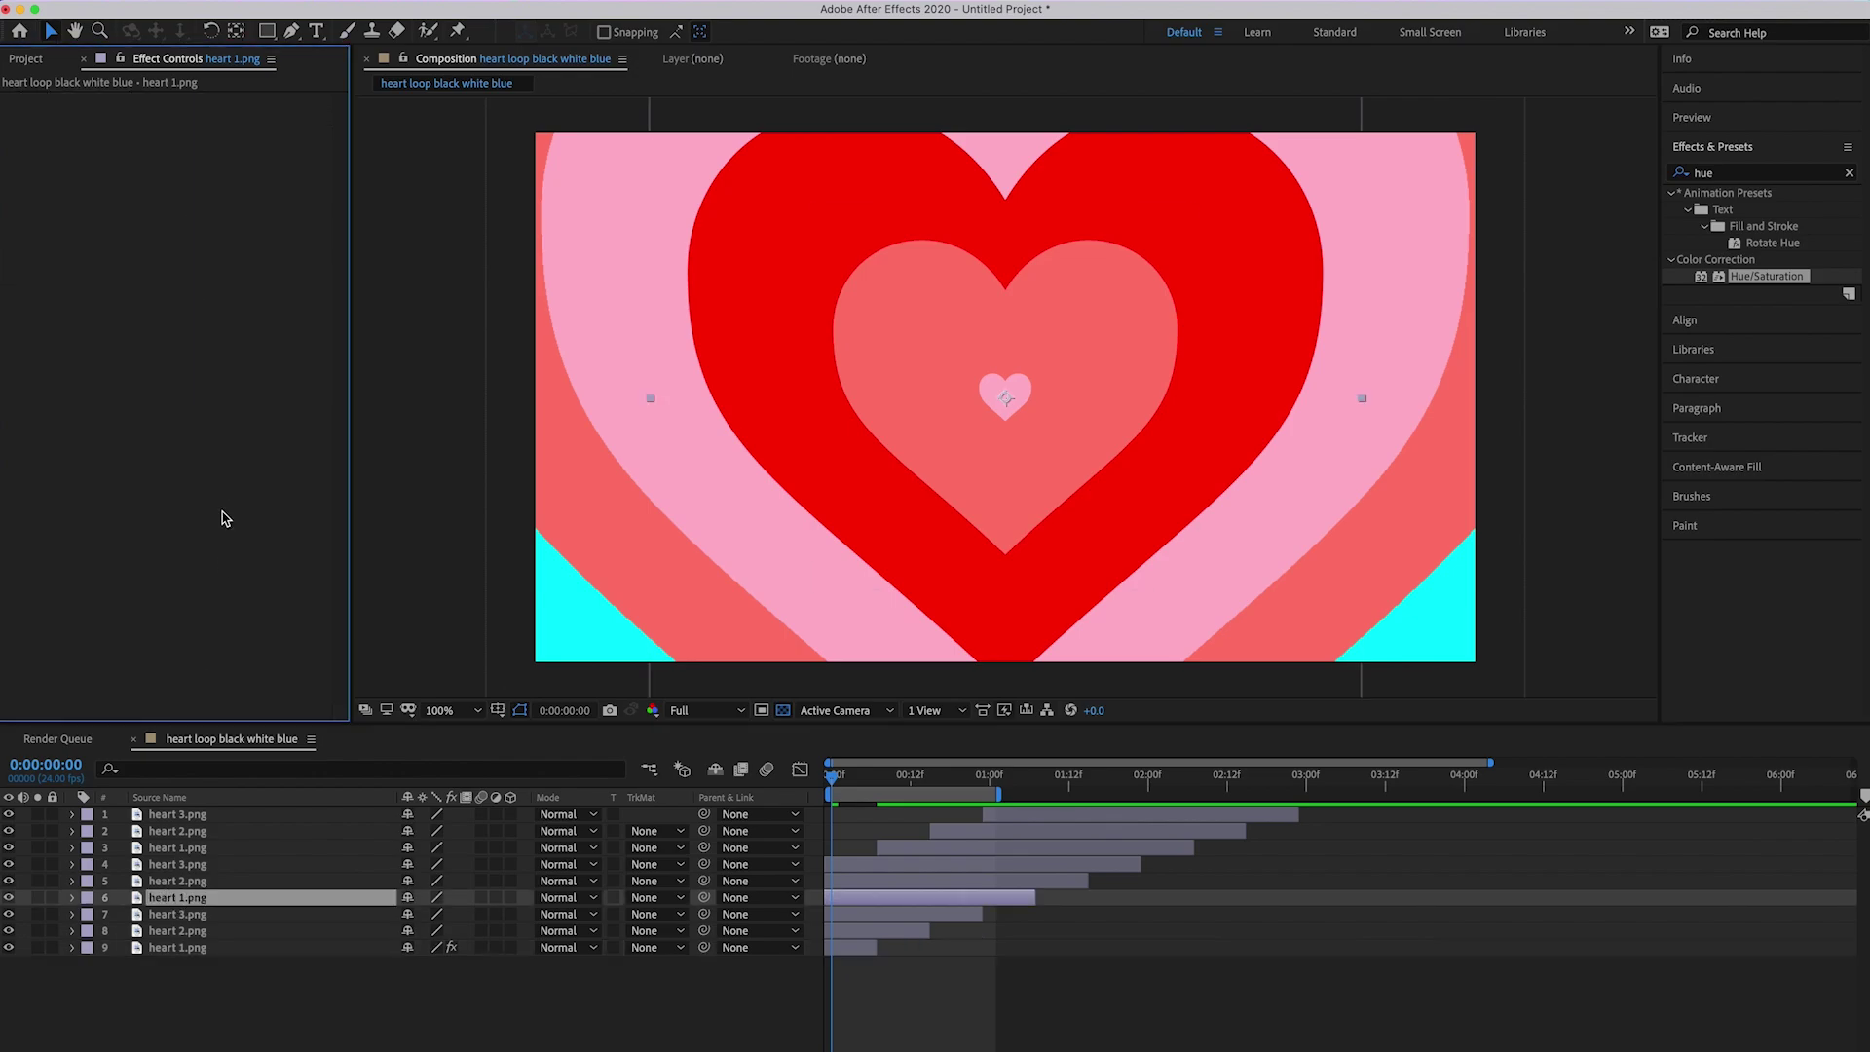
key(super+v)
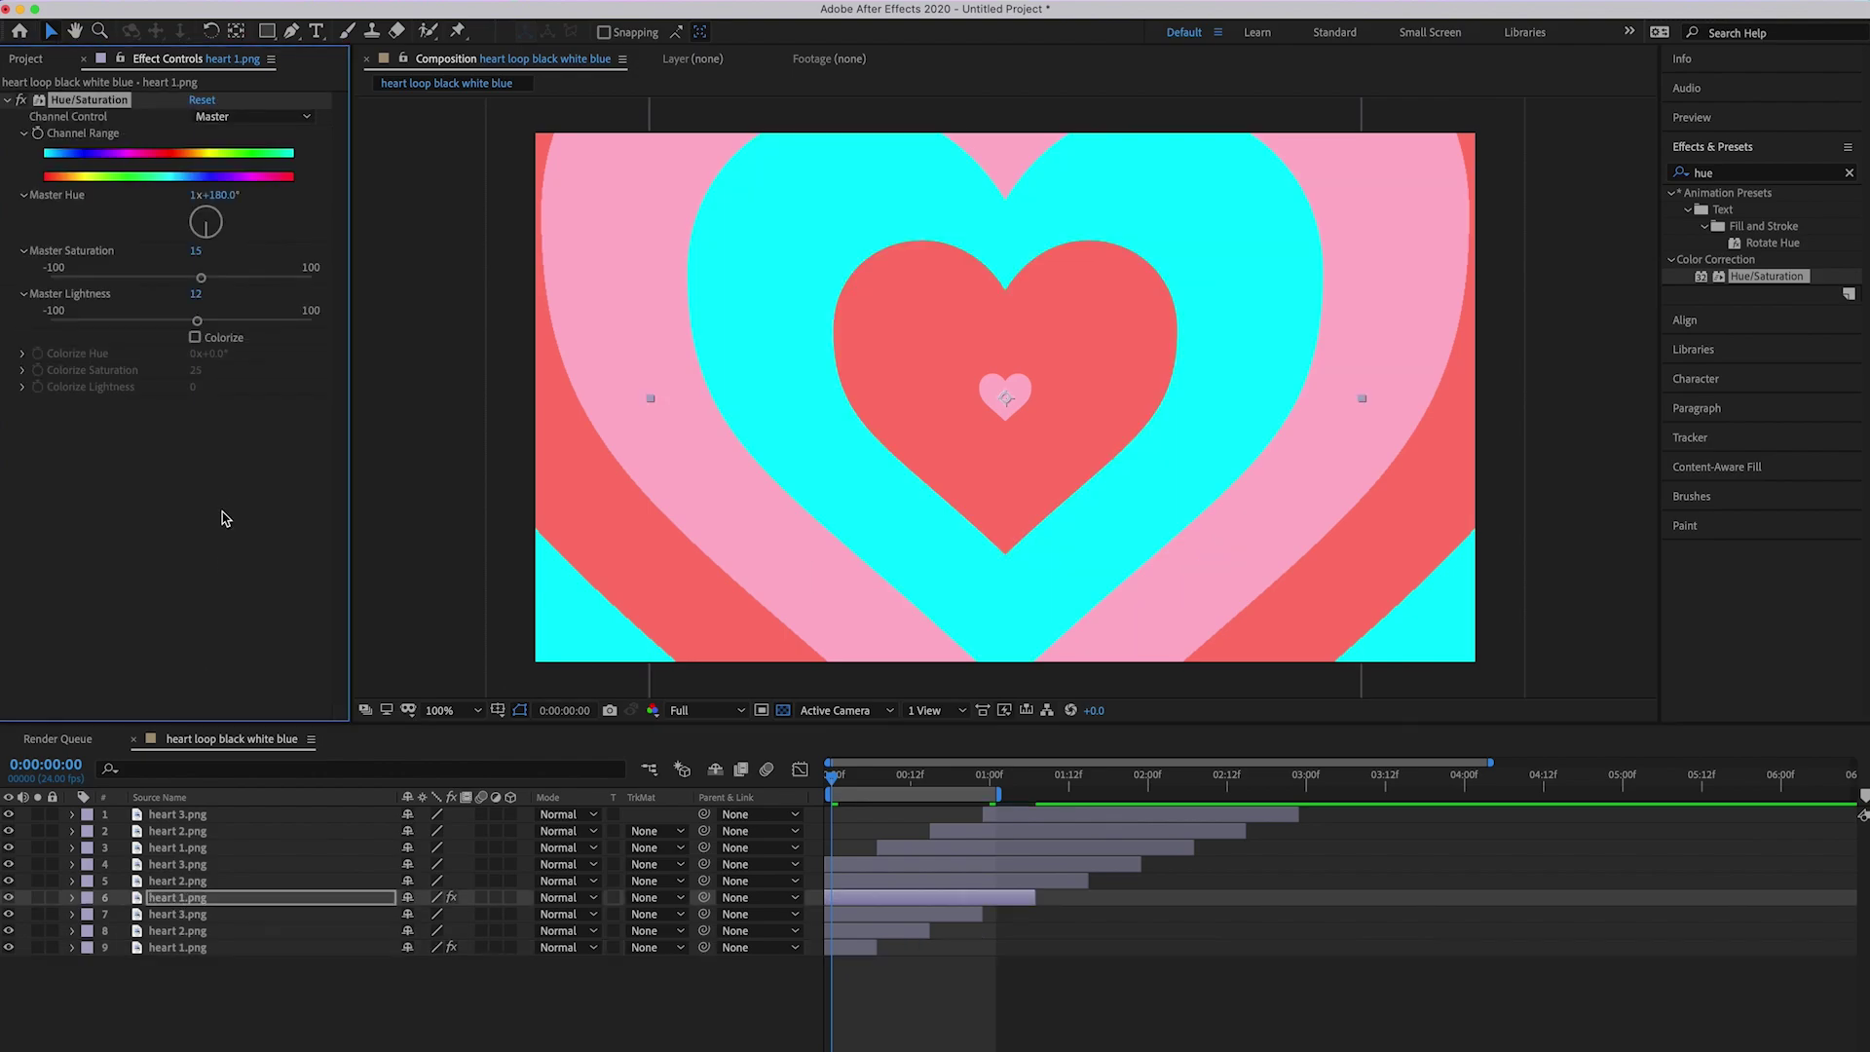
click(185, 847)
key(super+v)
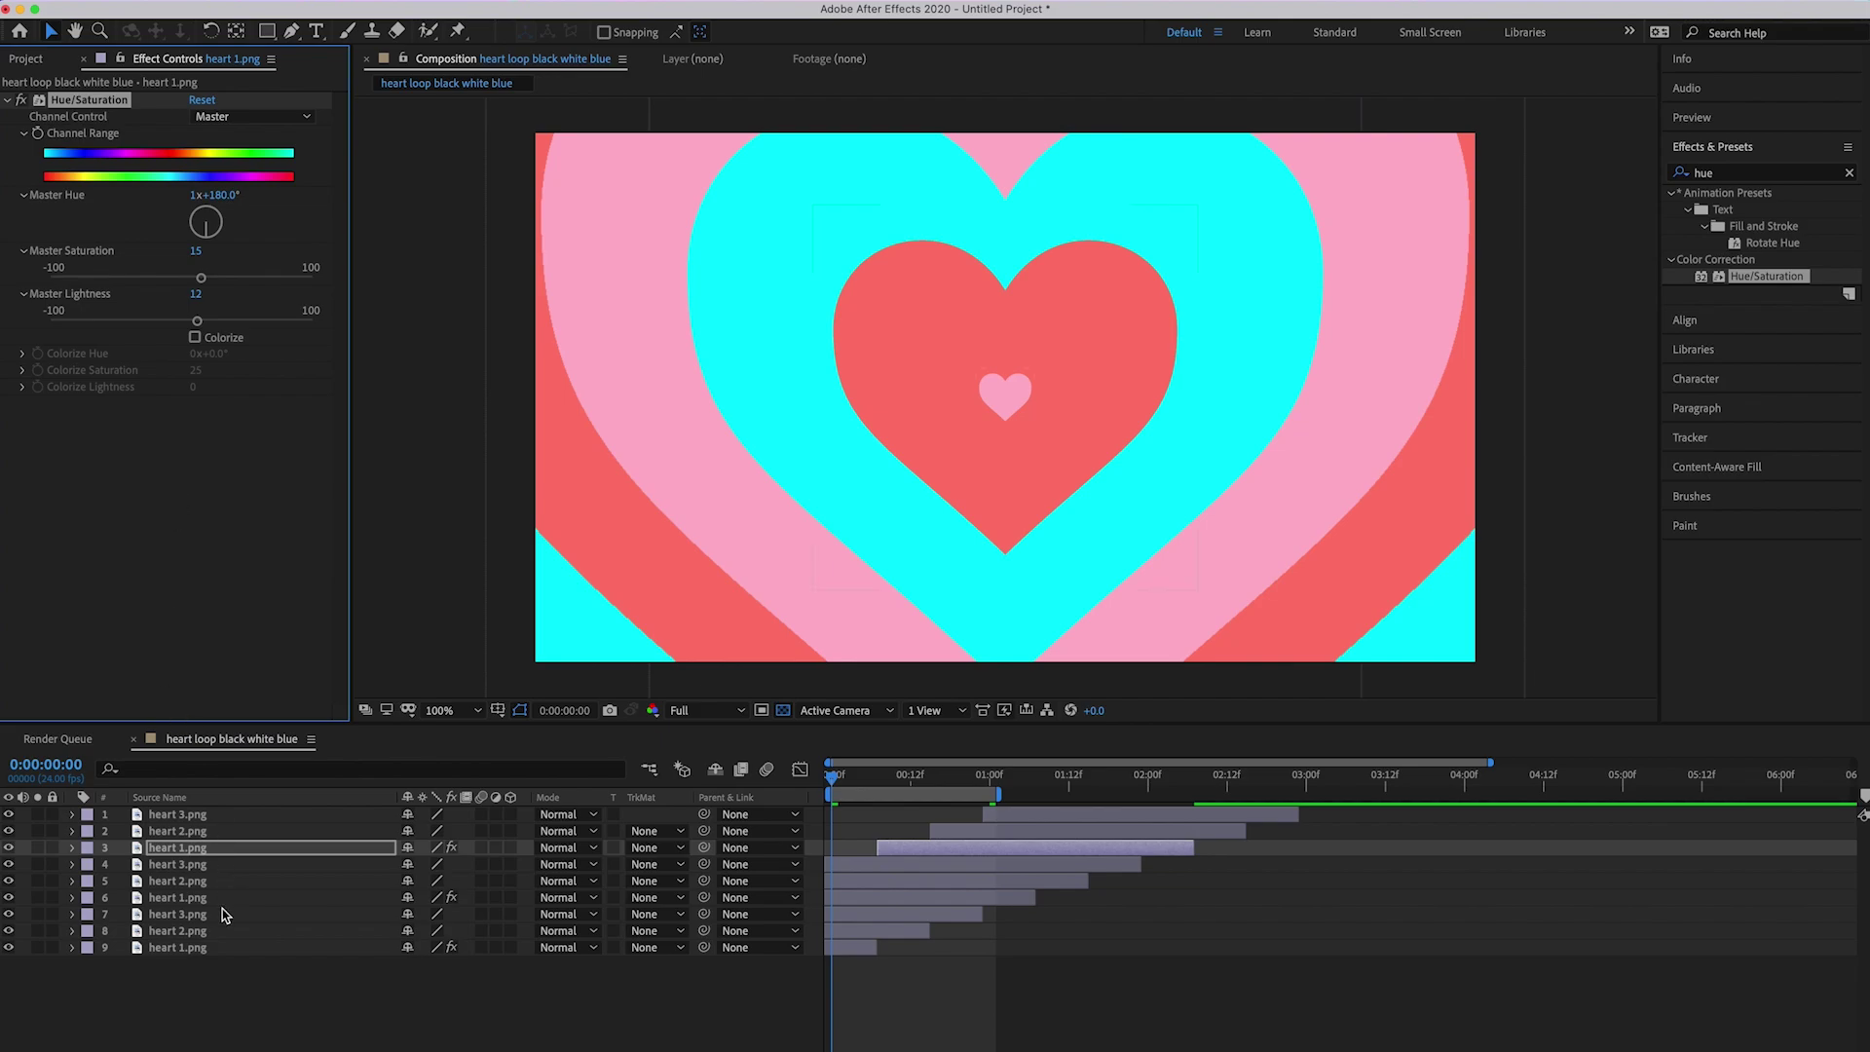
Step: Apply Hue/Saturation to the lowest heart 2.png layer and turn it black with Master Lightness -100
click(187, 934)
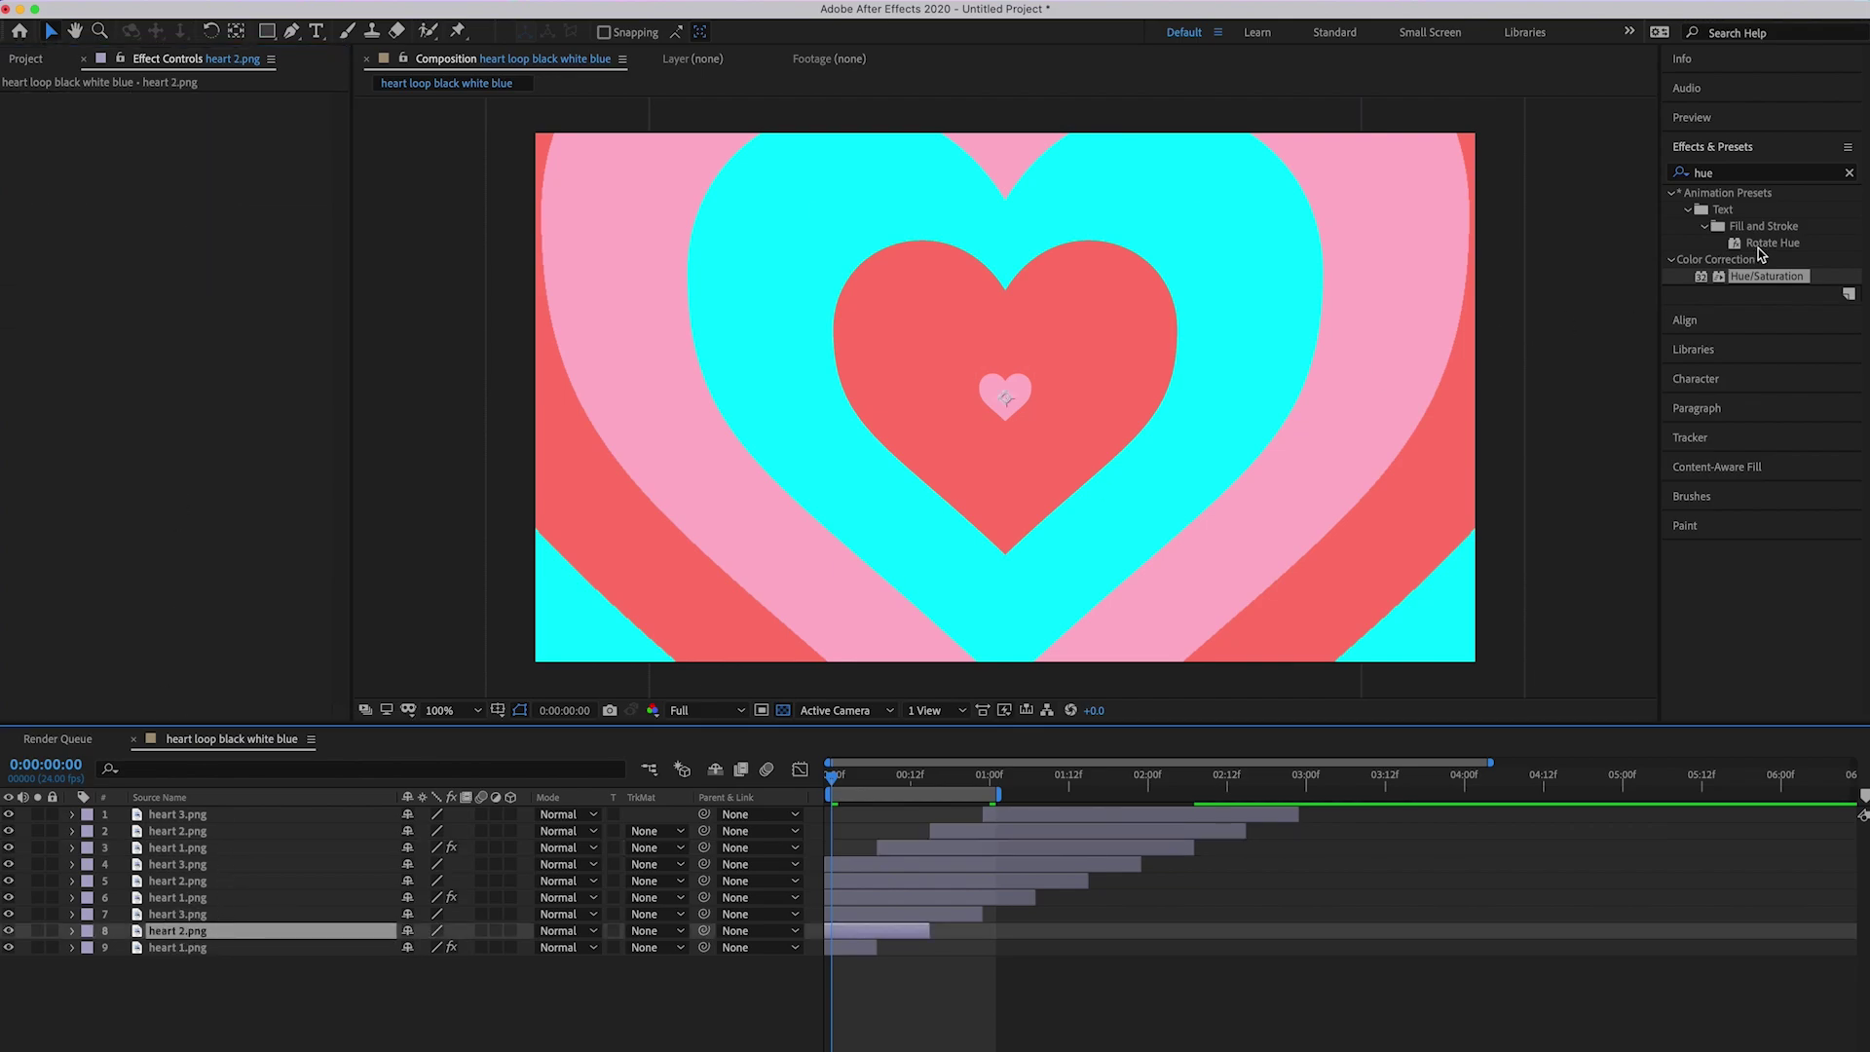
drag(1754, 279, 179, 934)
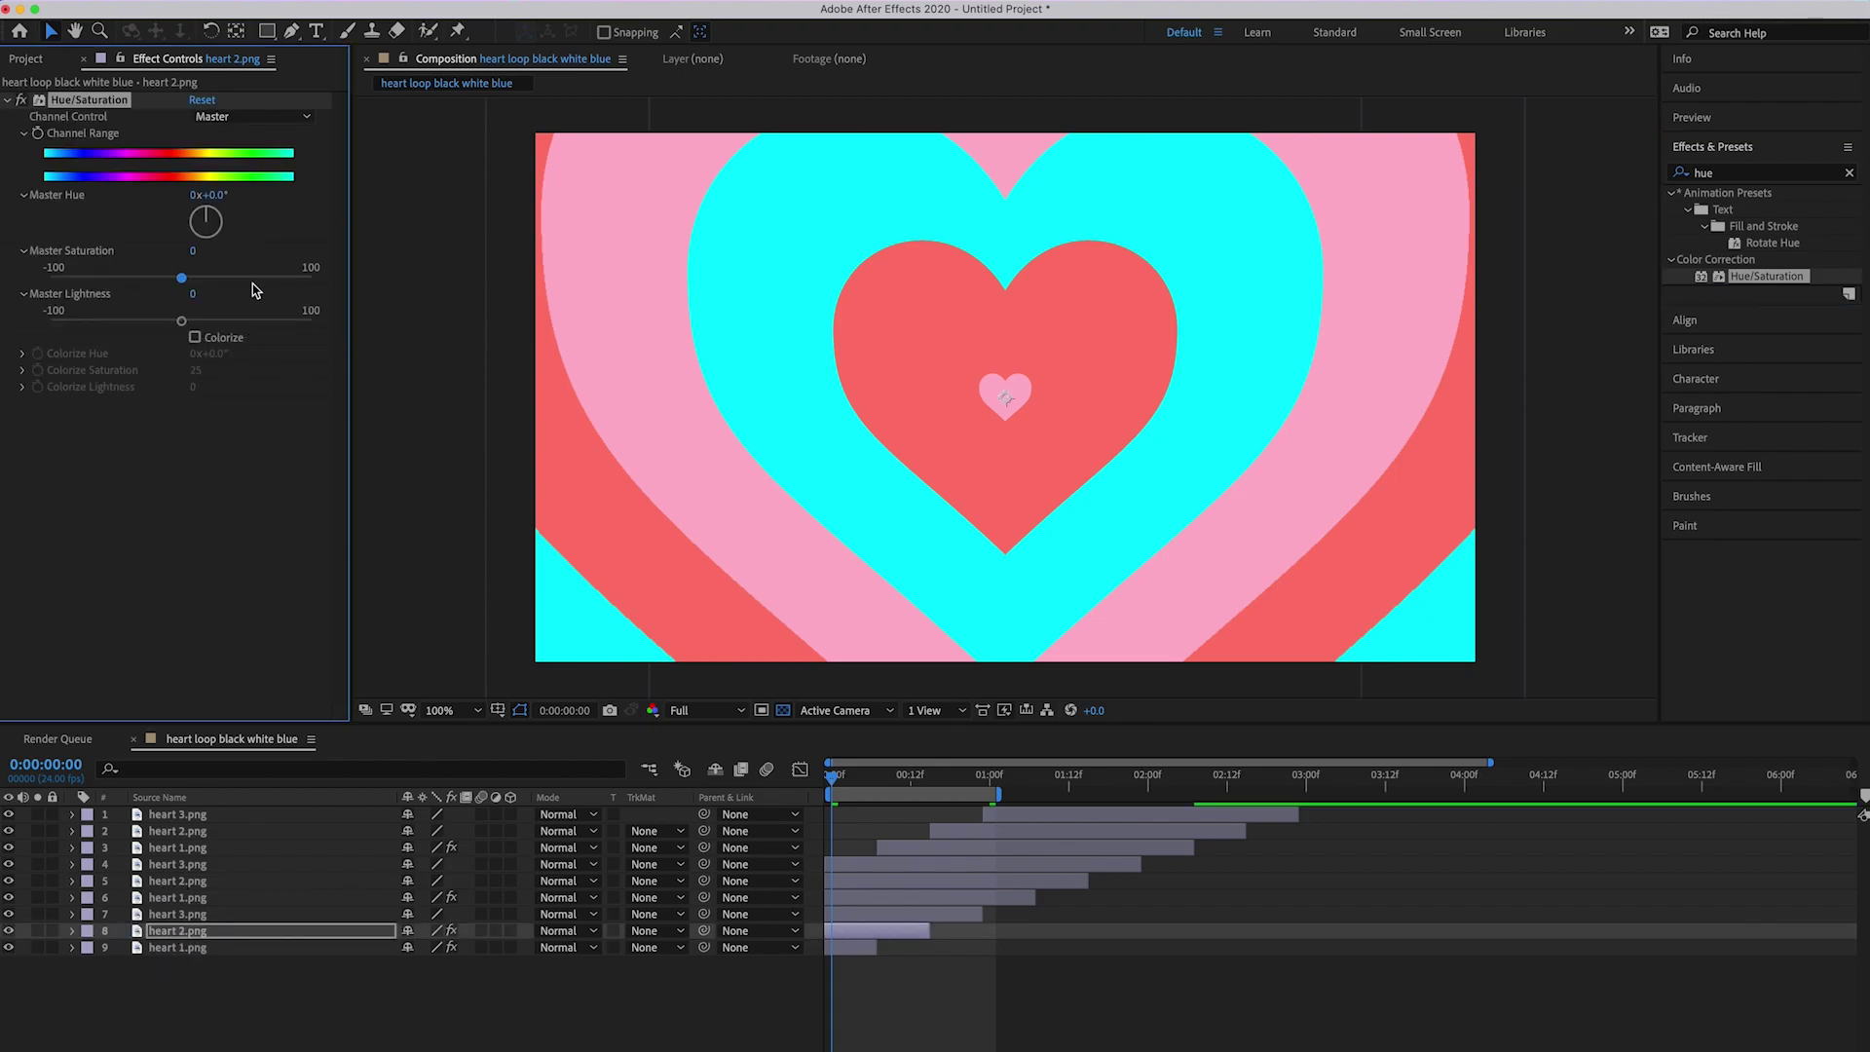
drag(182, 320, 5, 353)
key(super+z)
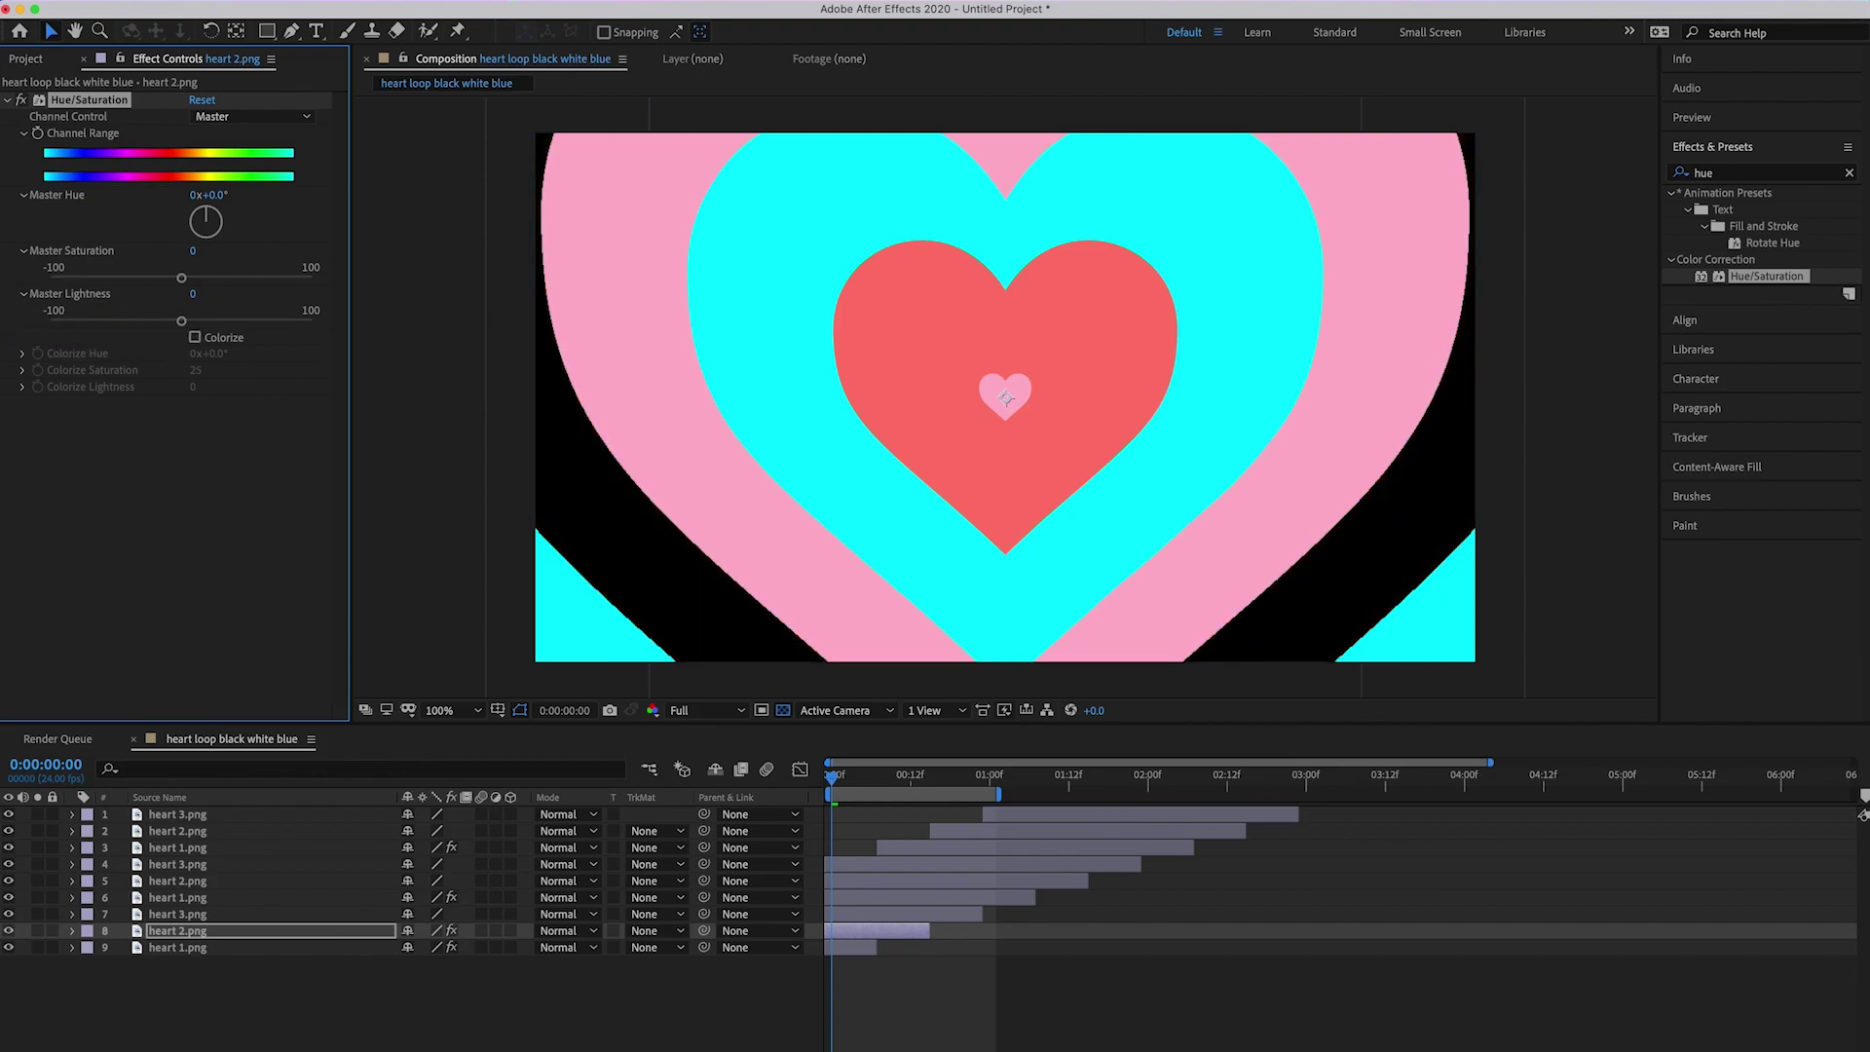
drag(180, 322, 50, 323)
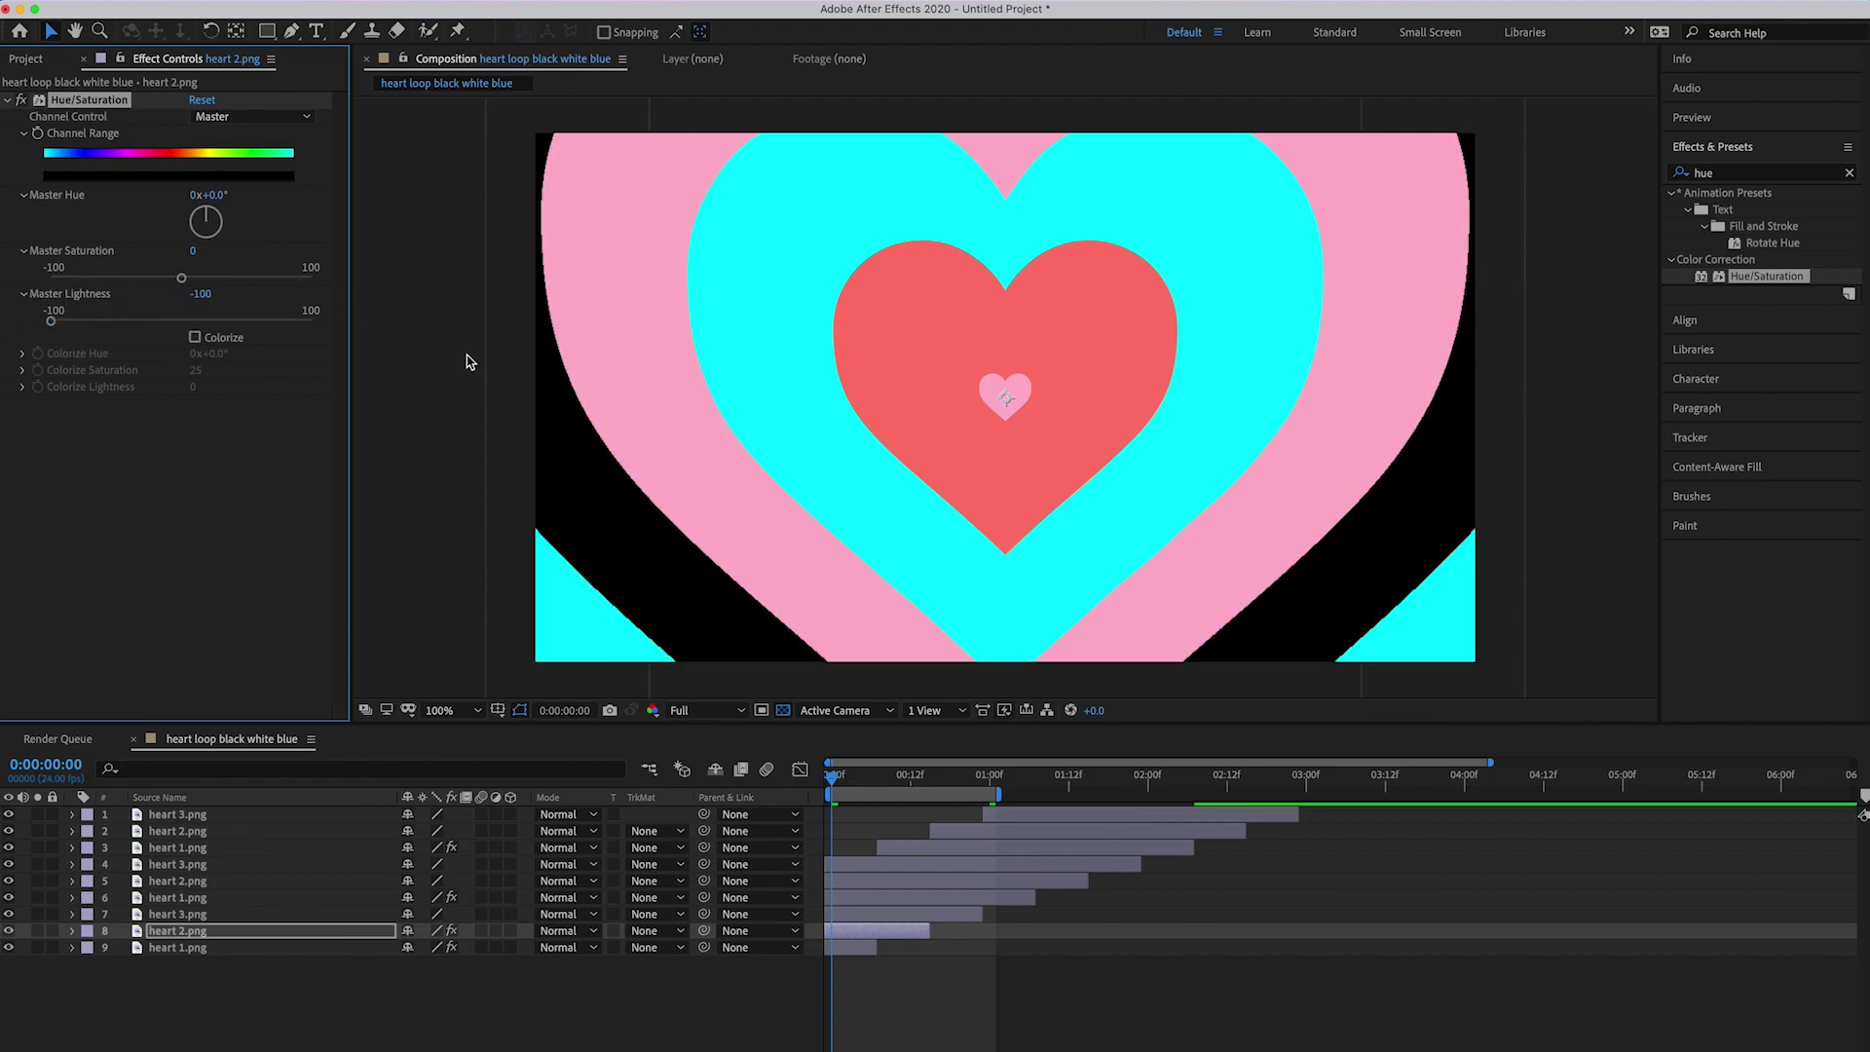
Step: Copy the Hue/Saturation effect from the lowest heart 2.png layer onto the other two heart 2.png layers
right_click(103, 101)
click(146, 173)
click(190, 881)
click(211, 501)
key(ctrl+v)
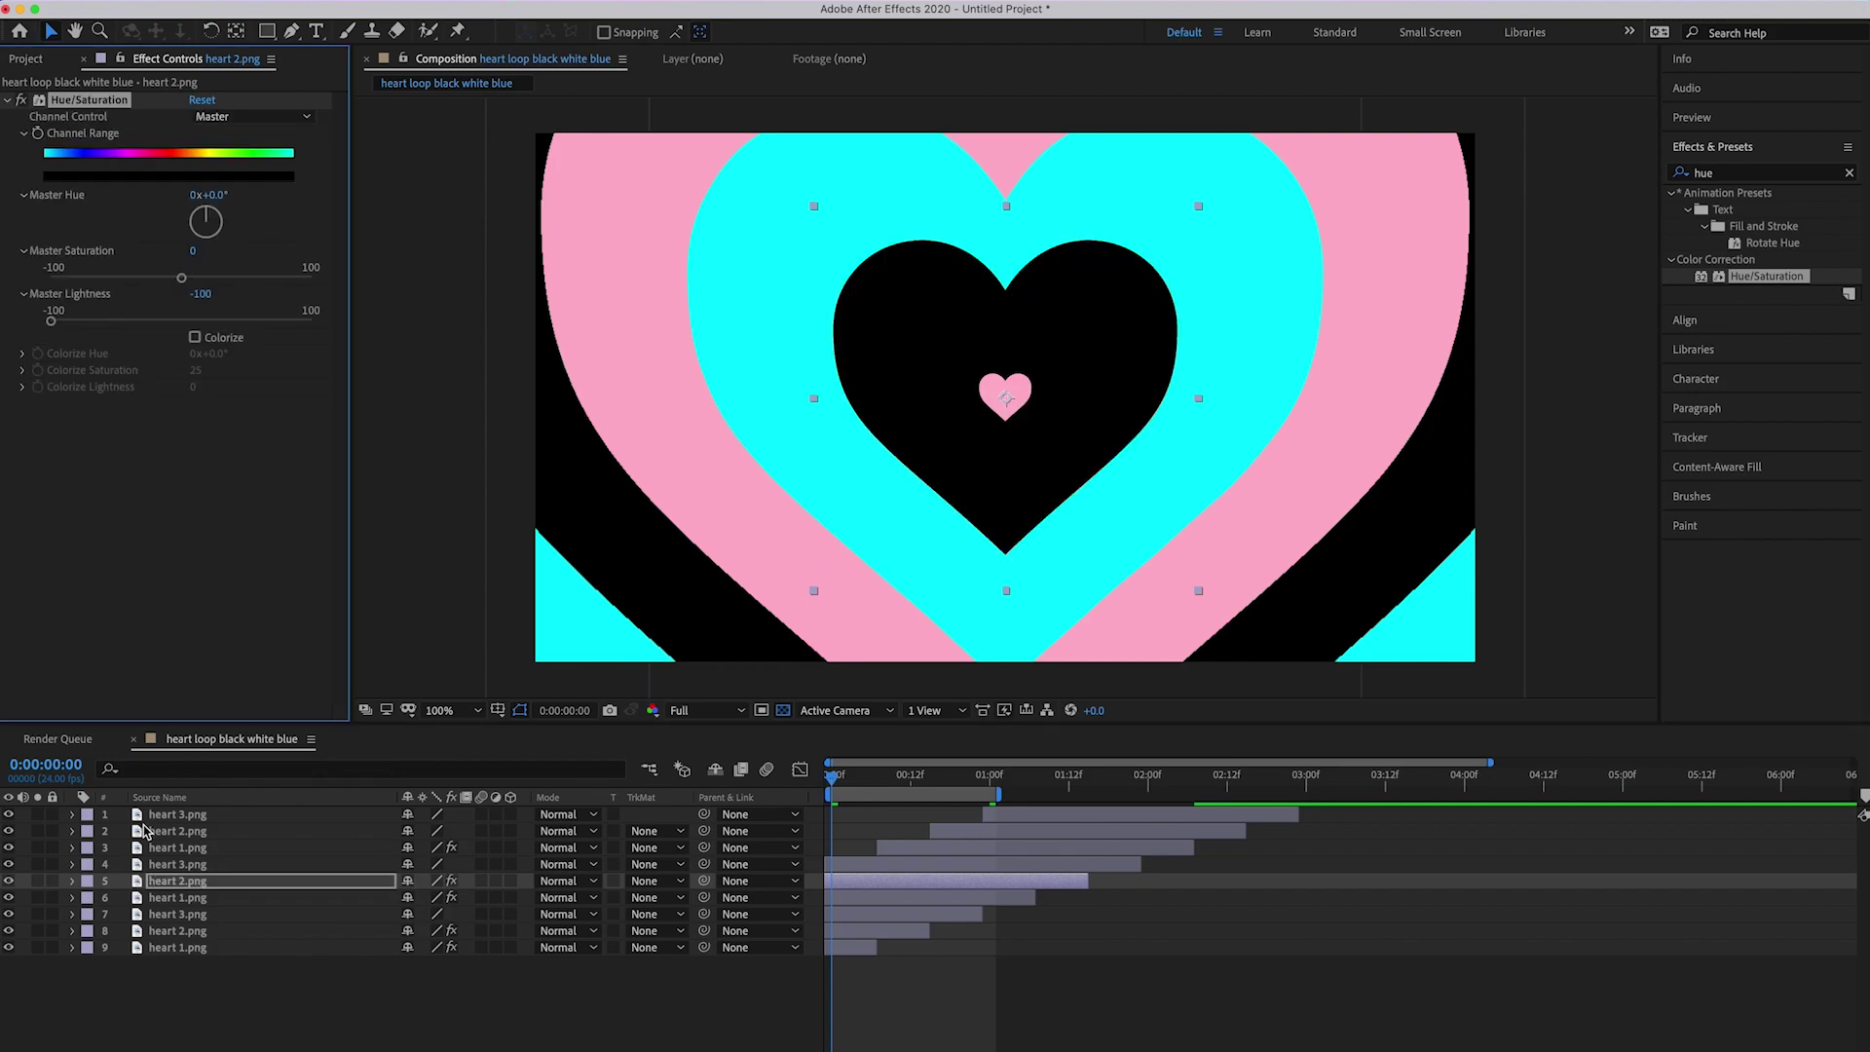
click(217, 835)
click(225, 577)
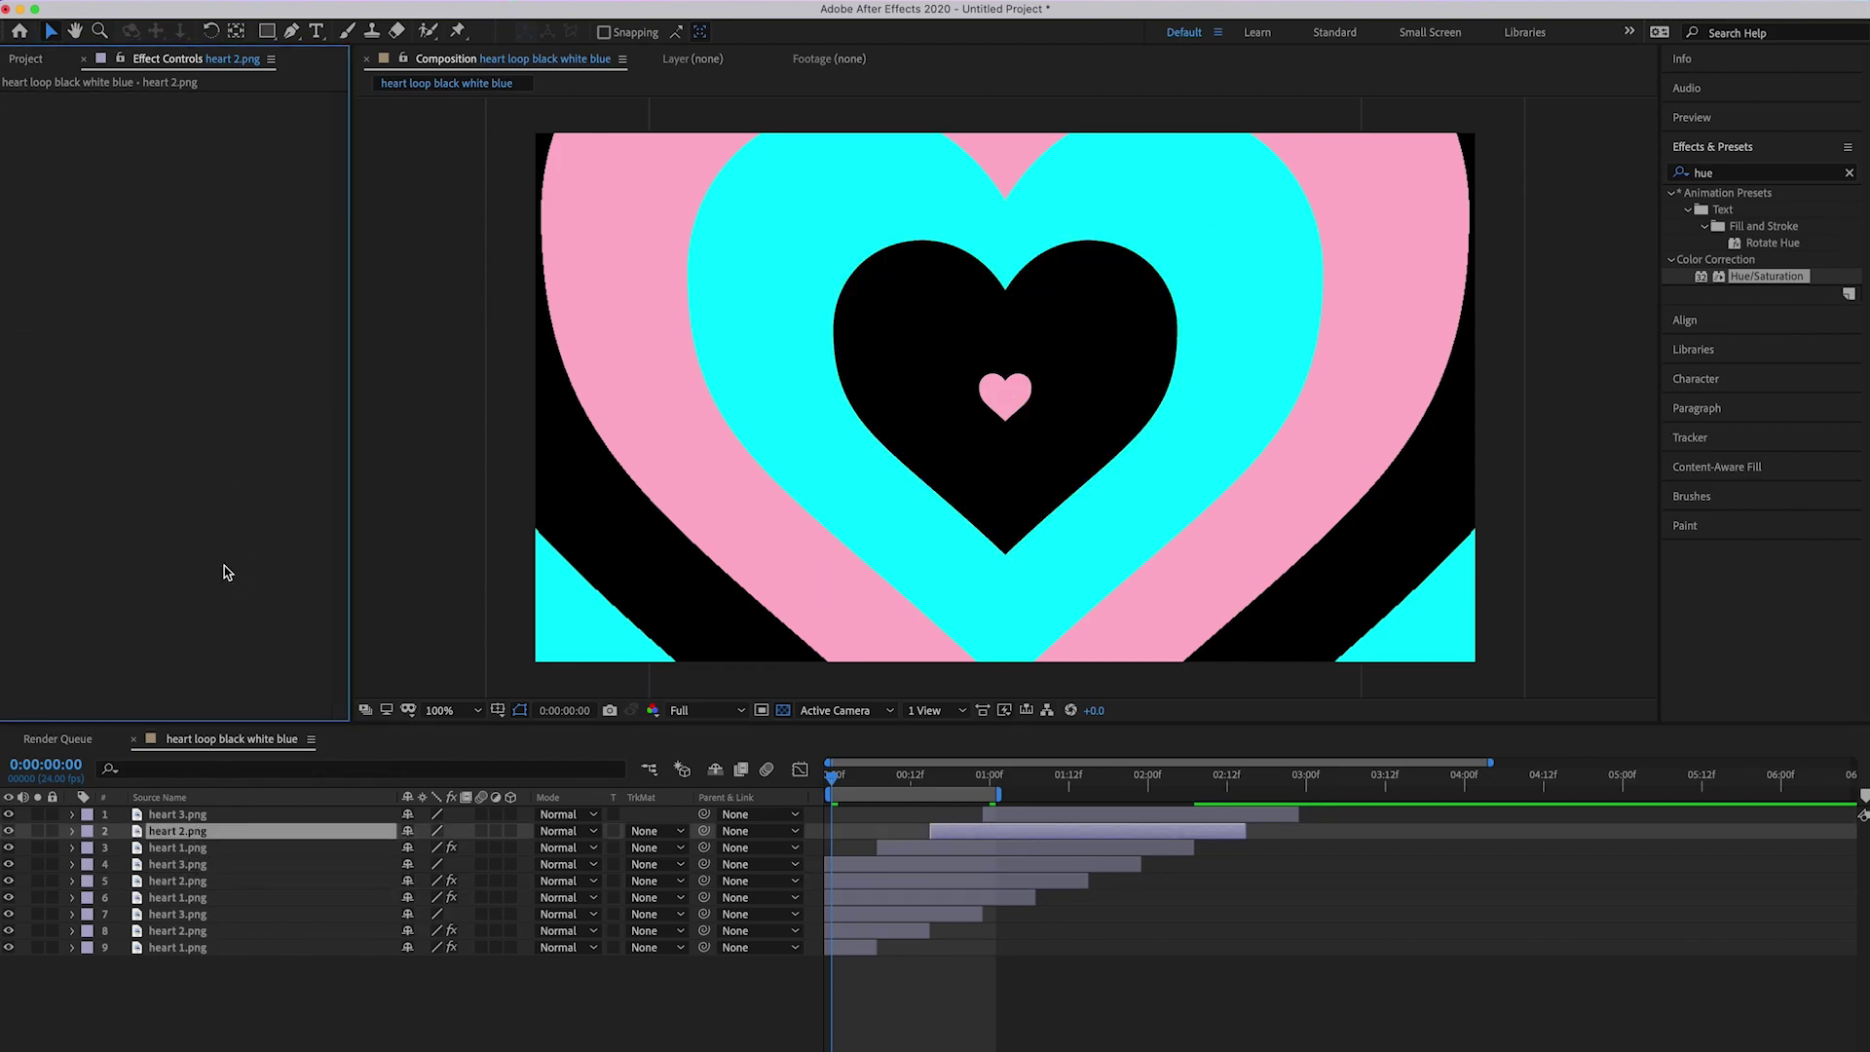
key(ctrl+v)
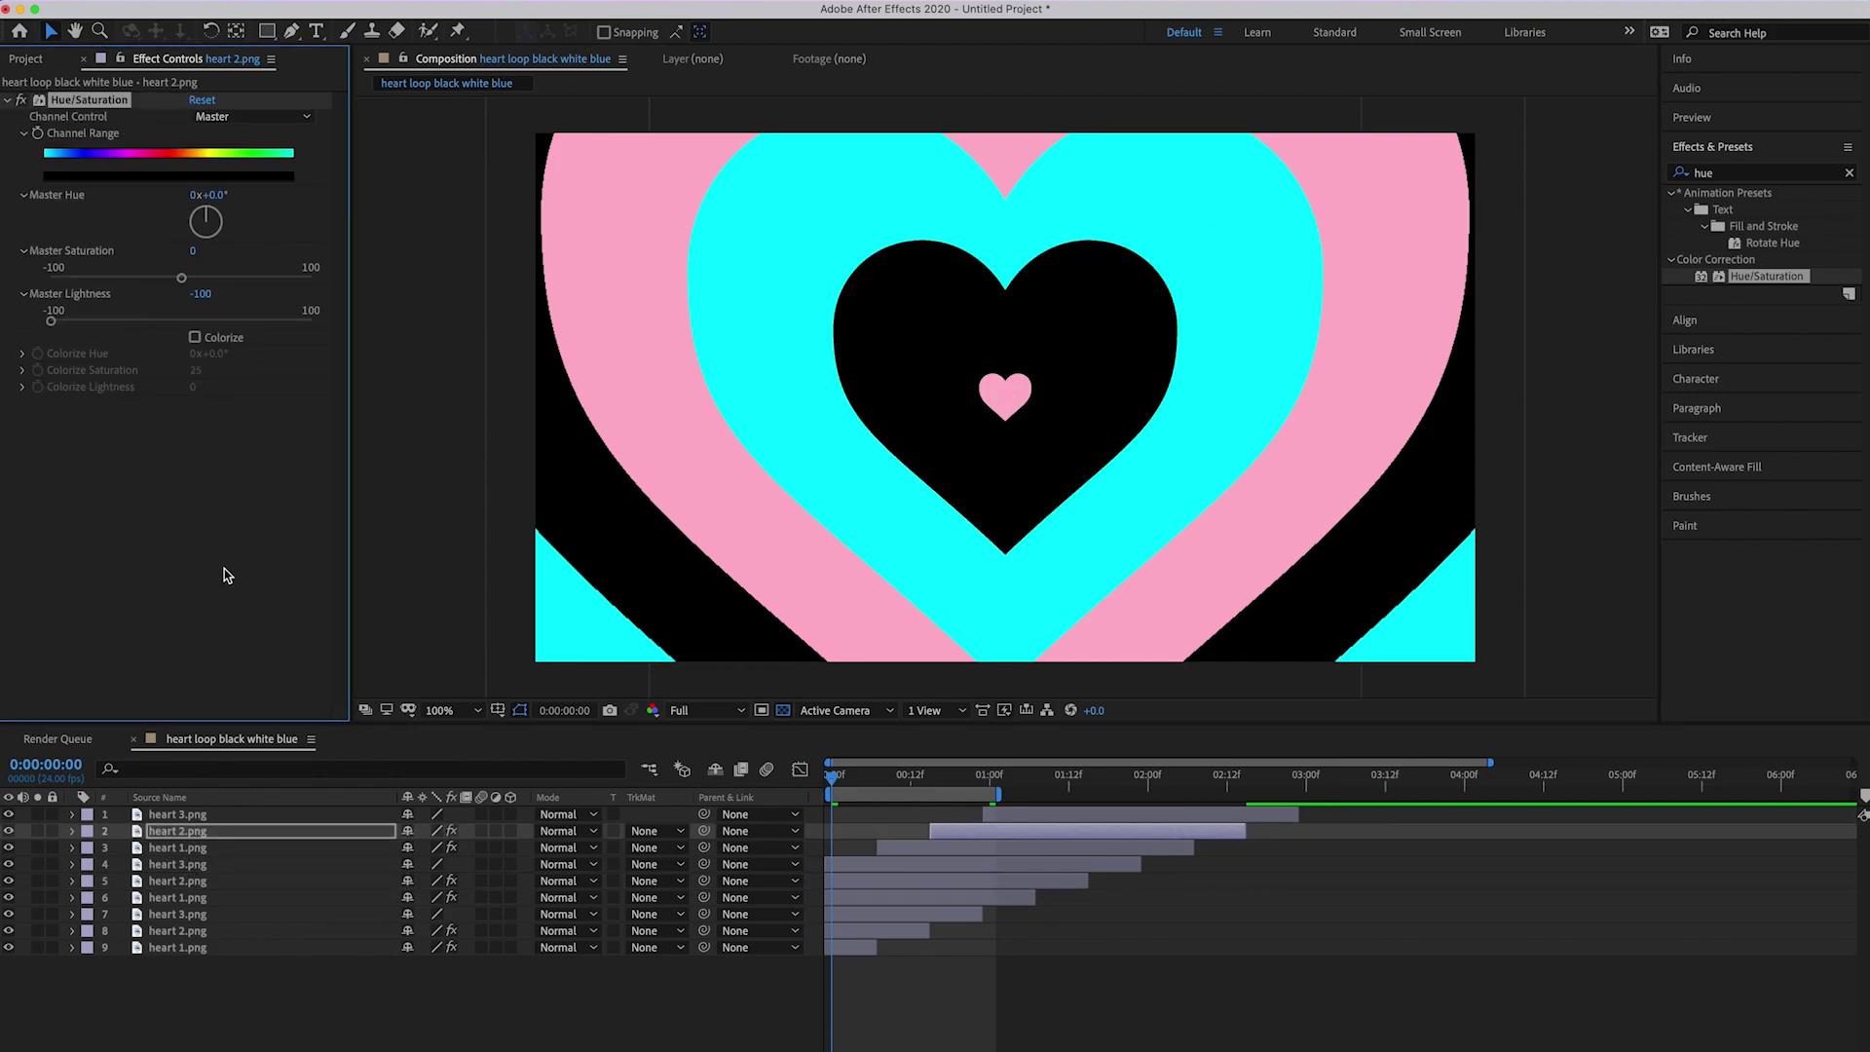
Step: Apply Hue/Saturation to the lowest heart 3.png layer and turn it white with Master Lightness 100
click(190, 916)
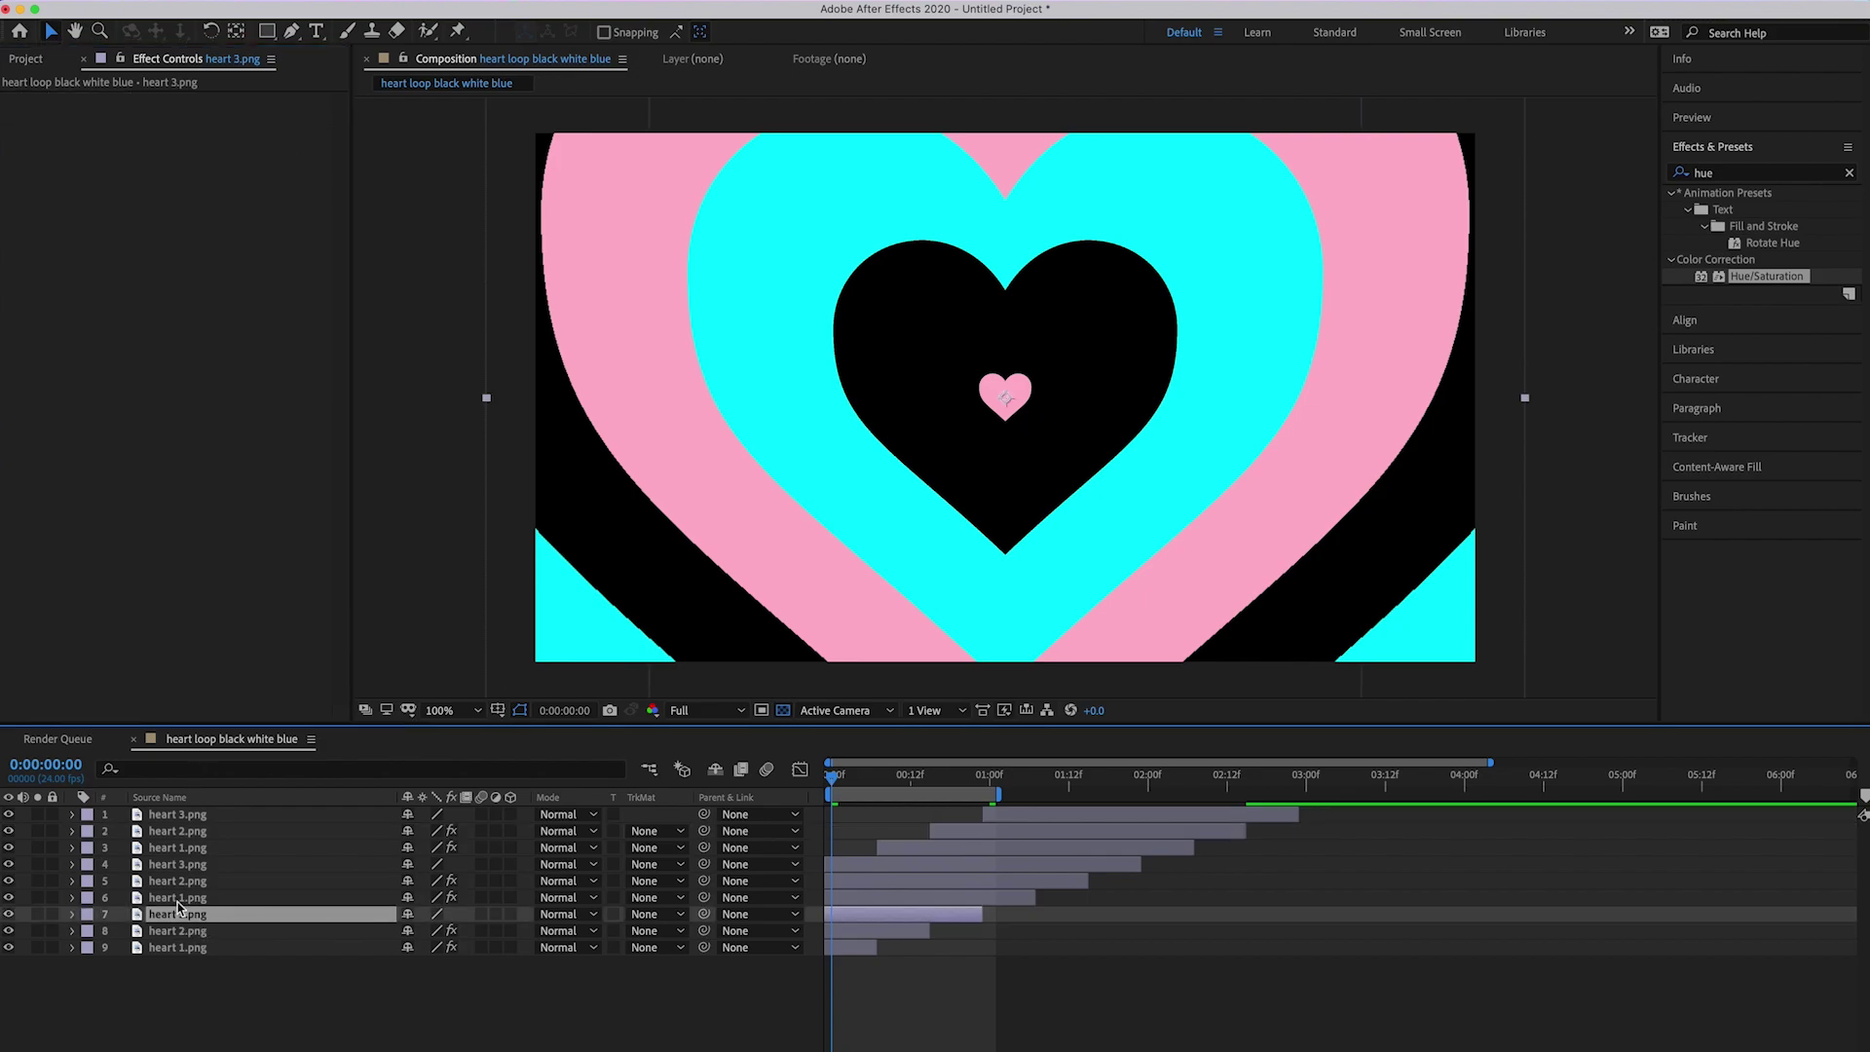
click(1728, 175)
drag(1740, 286, 163, 921)
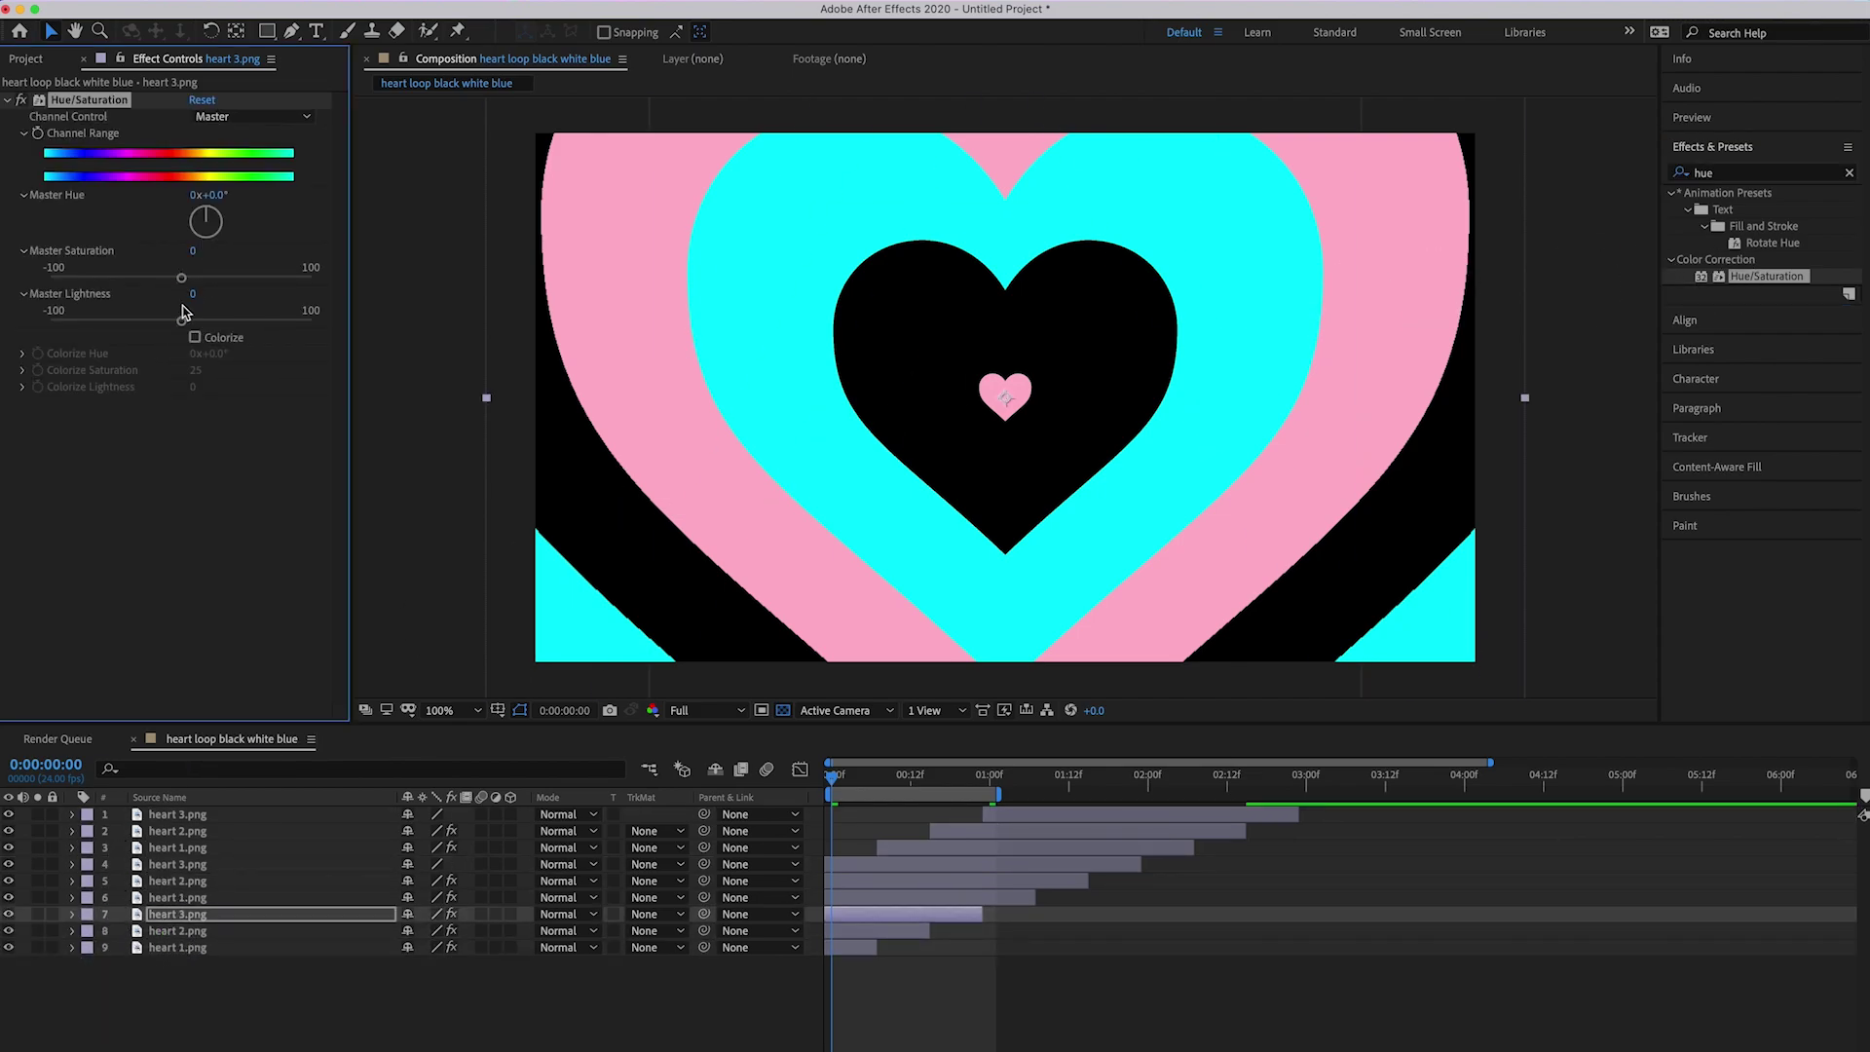
drag(183, 325, 321, 326)
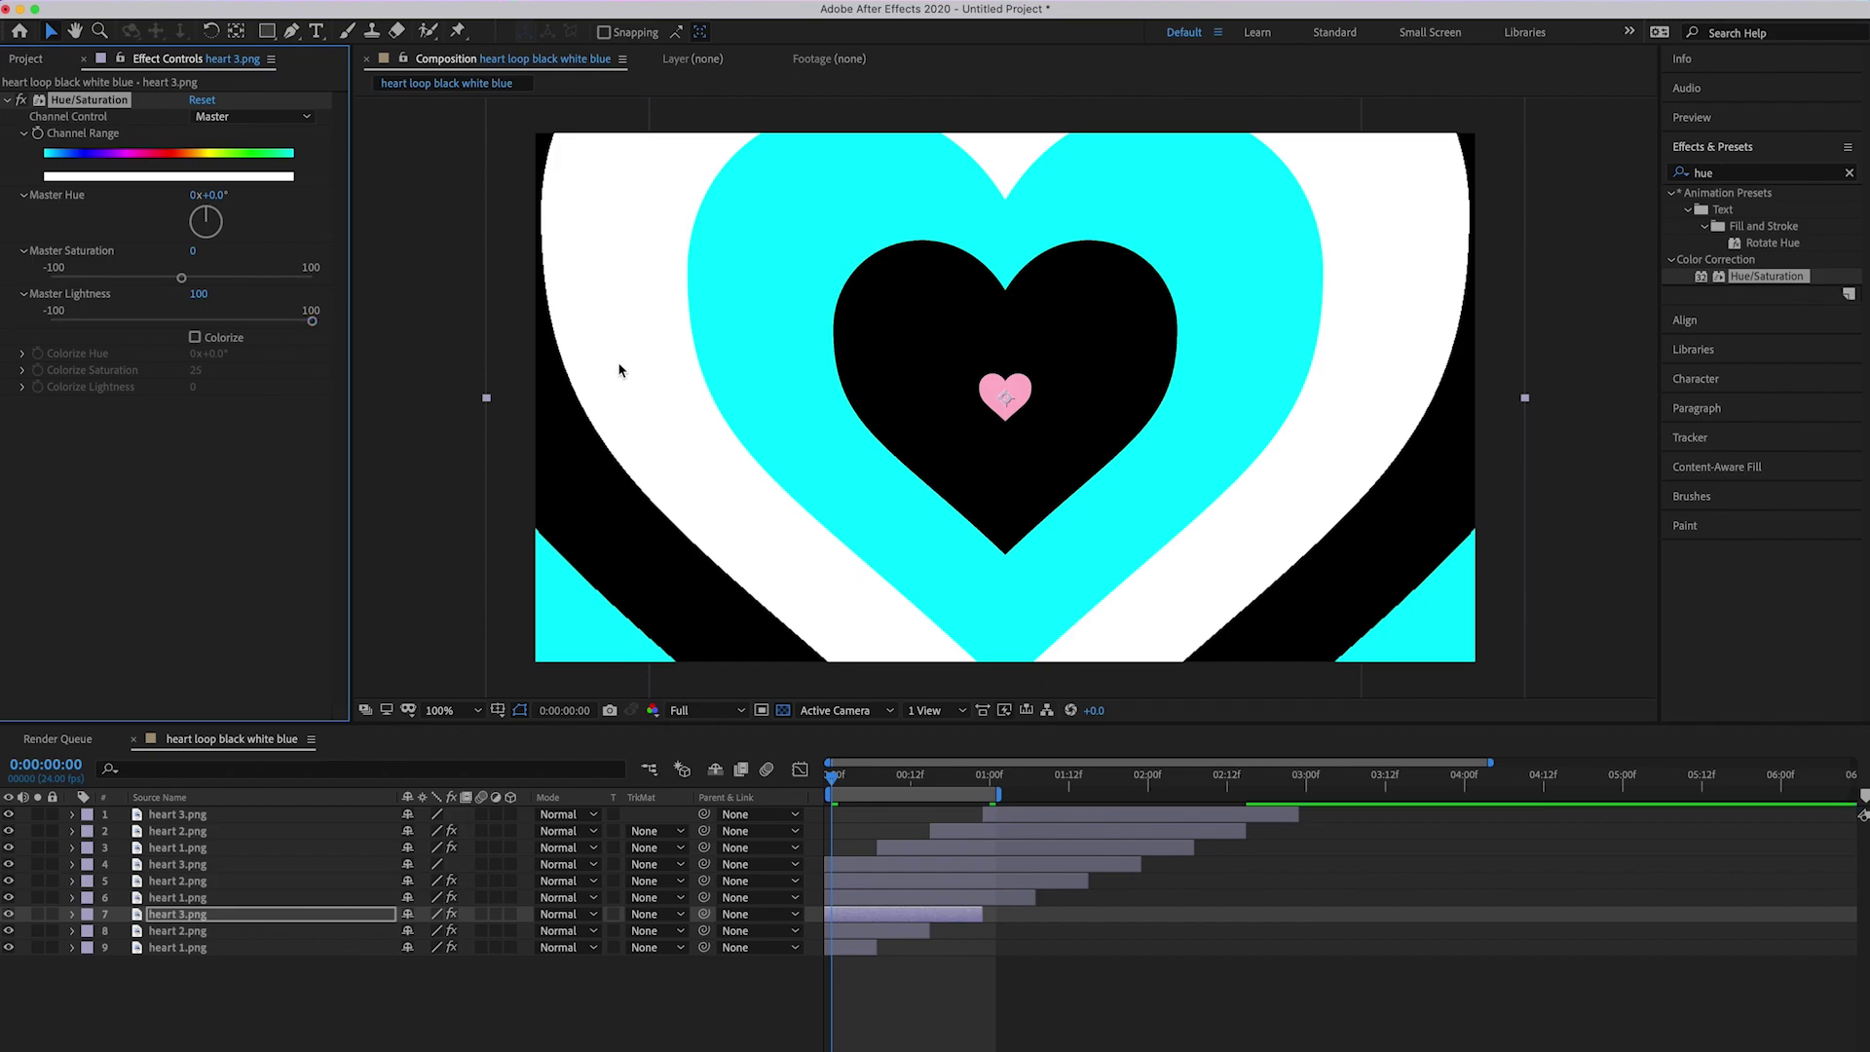
Step: Copy the Hue/Saturation effect from the lowest heart 3.png layer onto the other two heart 3.png layers and preview the recoloured loop
click(198, 918)
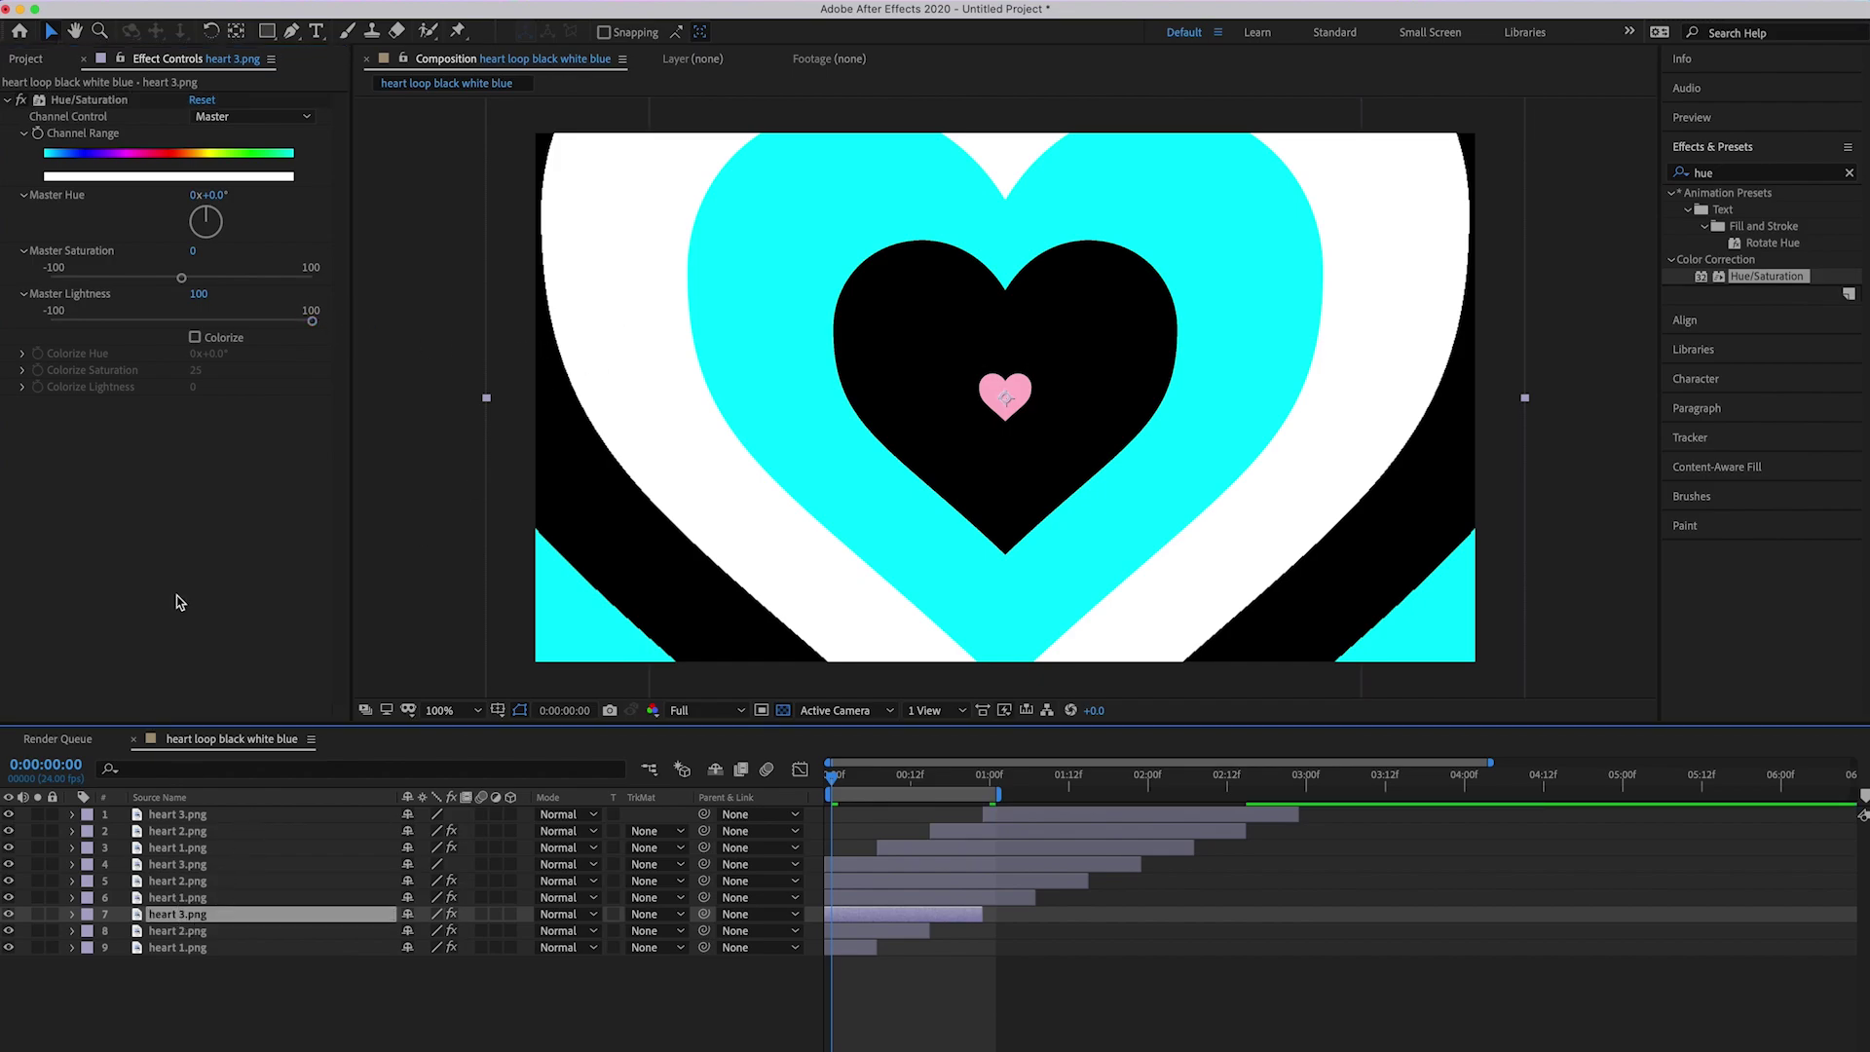
click(93, 102)
right_click(92, 102)
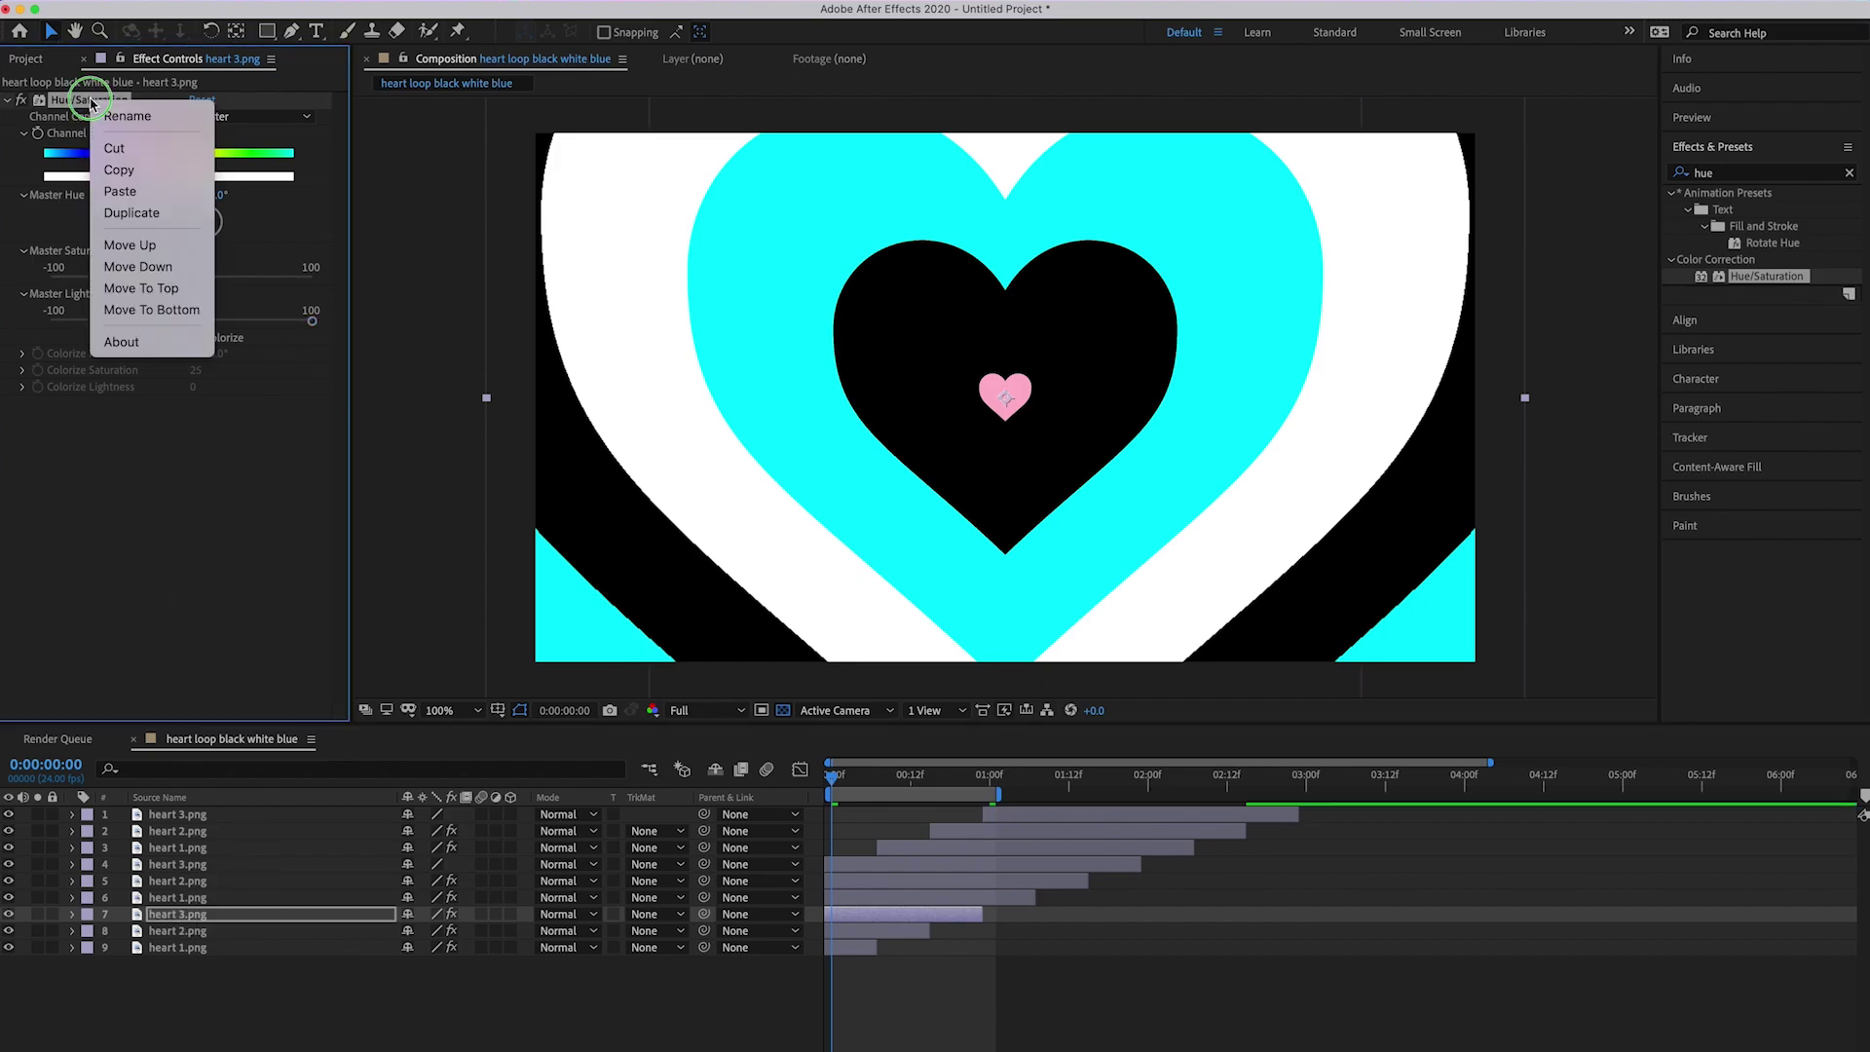
click(107, 171)
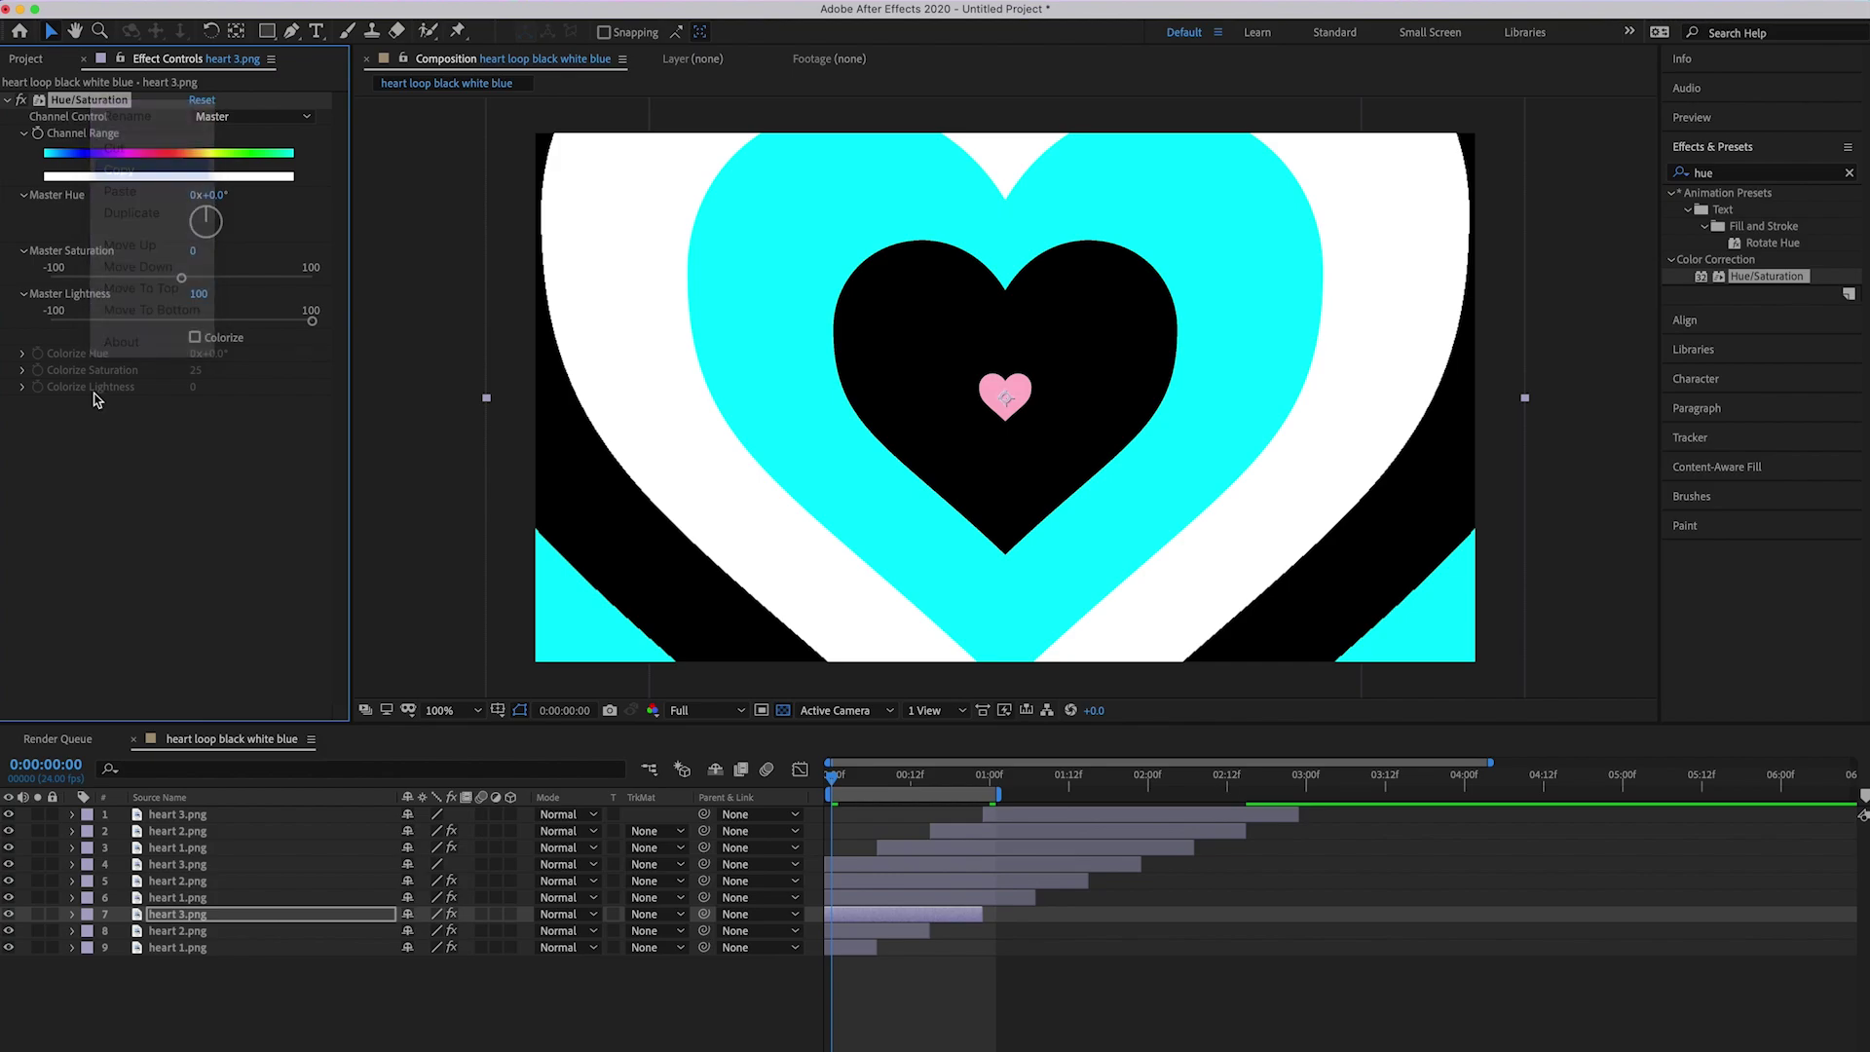
click(181, 865)
click(179, 505)
key(super+v)
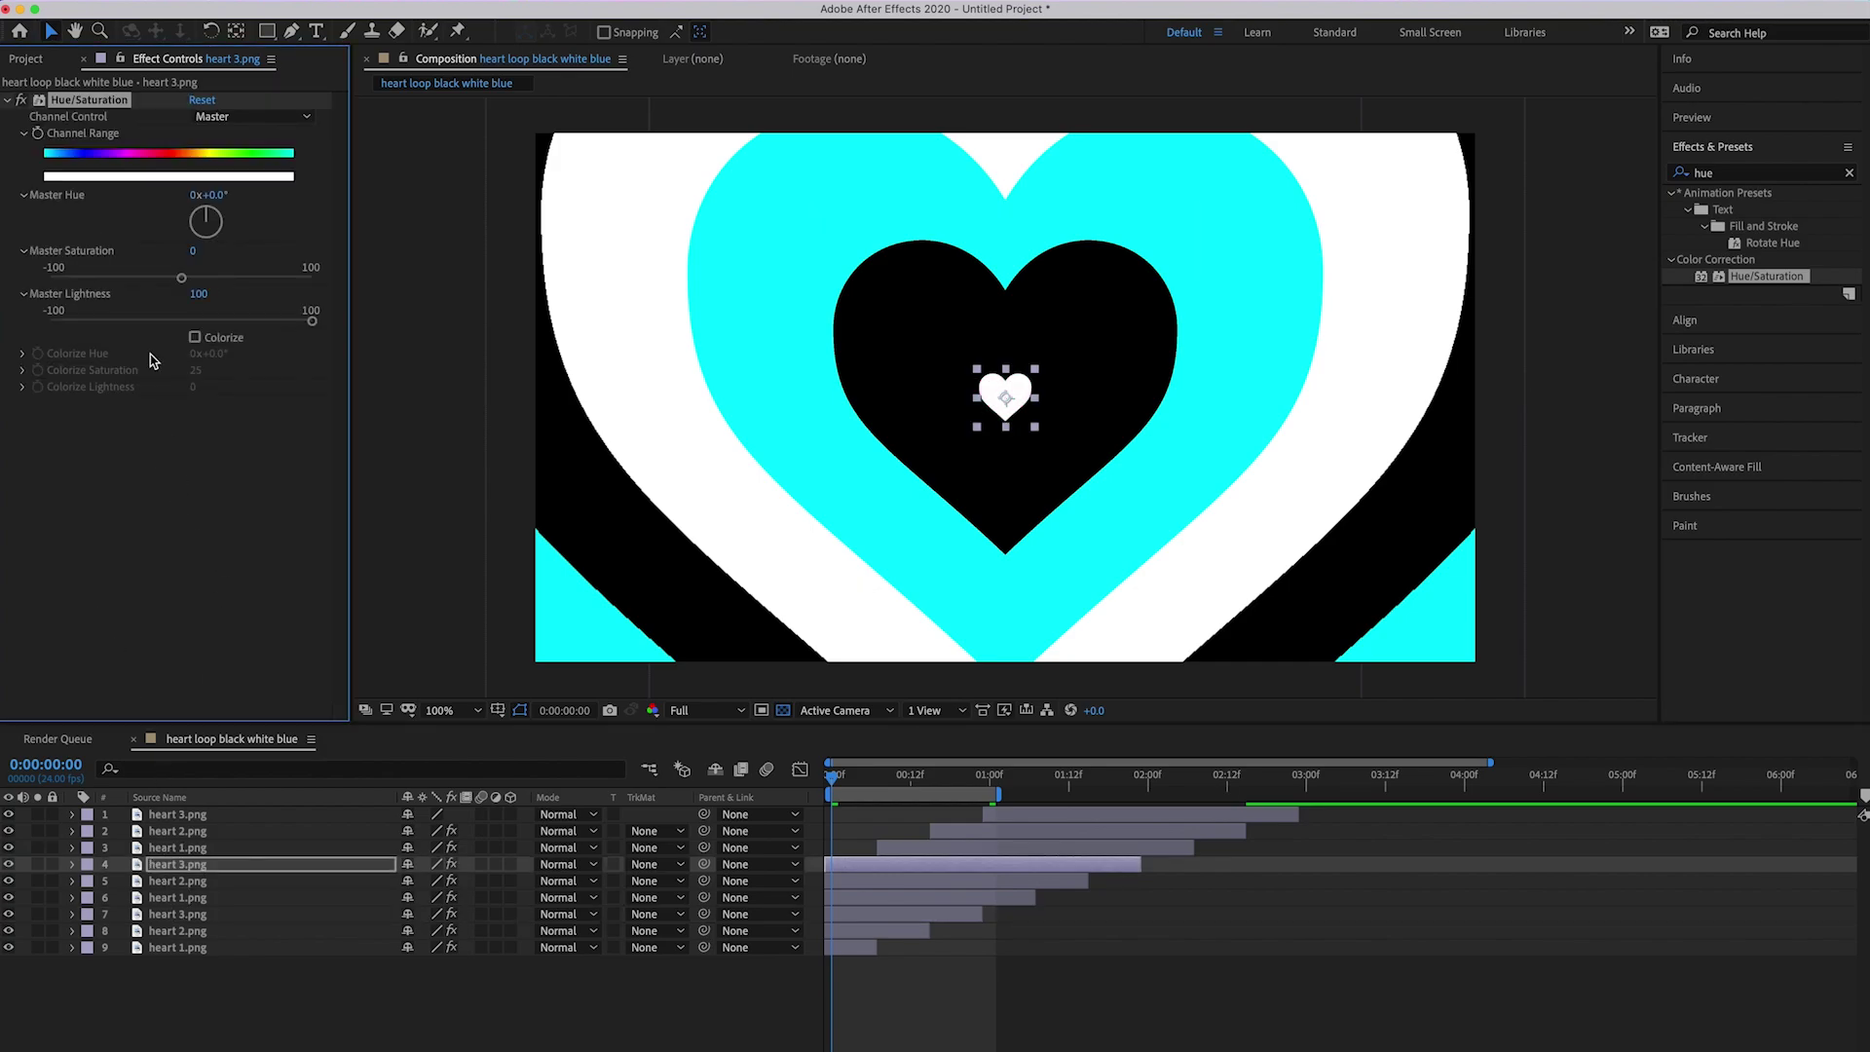
click(178, 821)
click(156, 500)
key(super+v)
key(space)
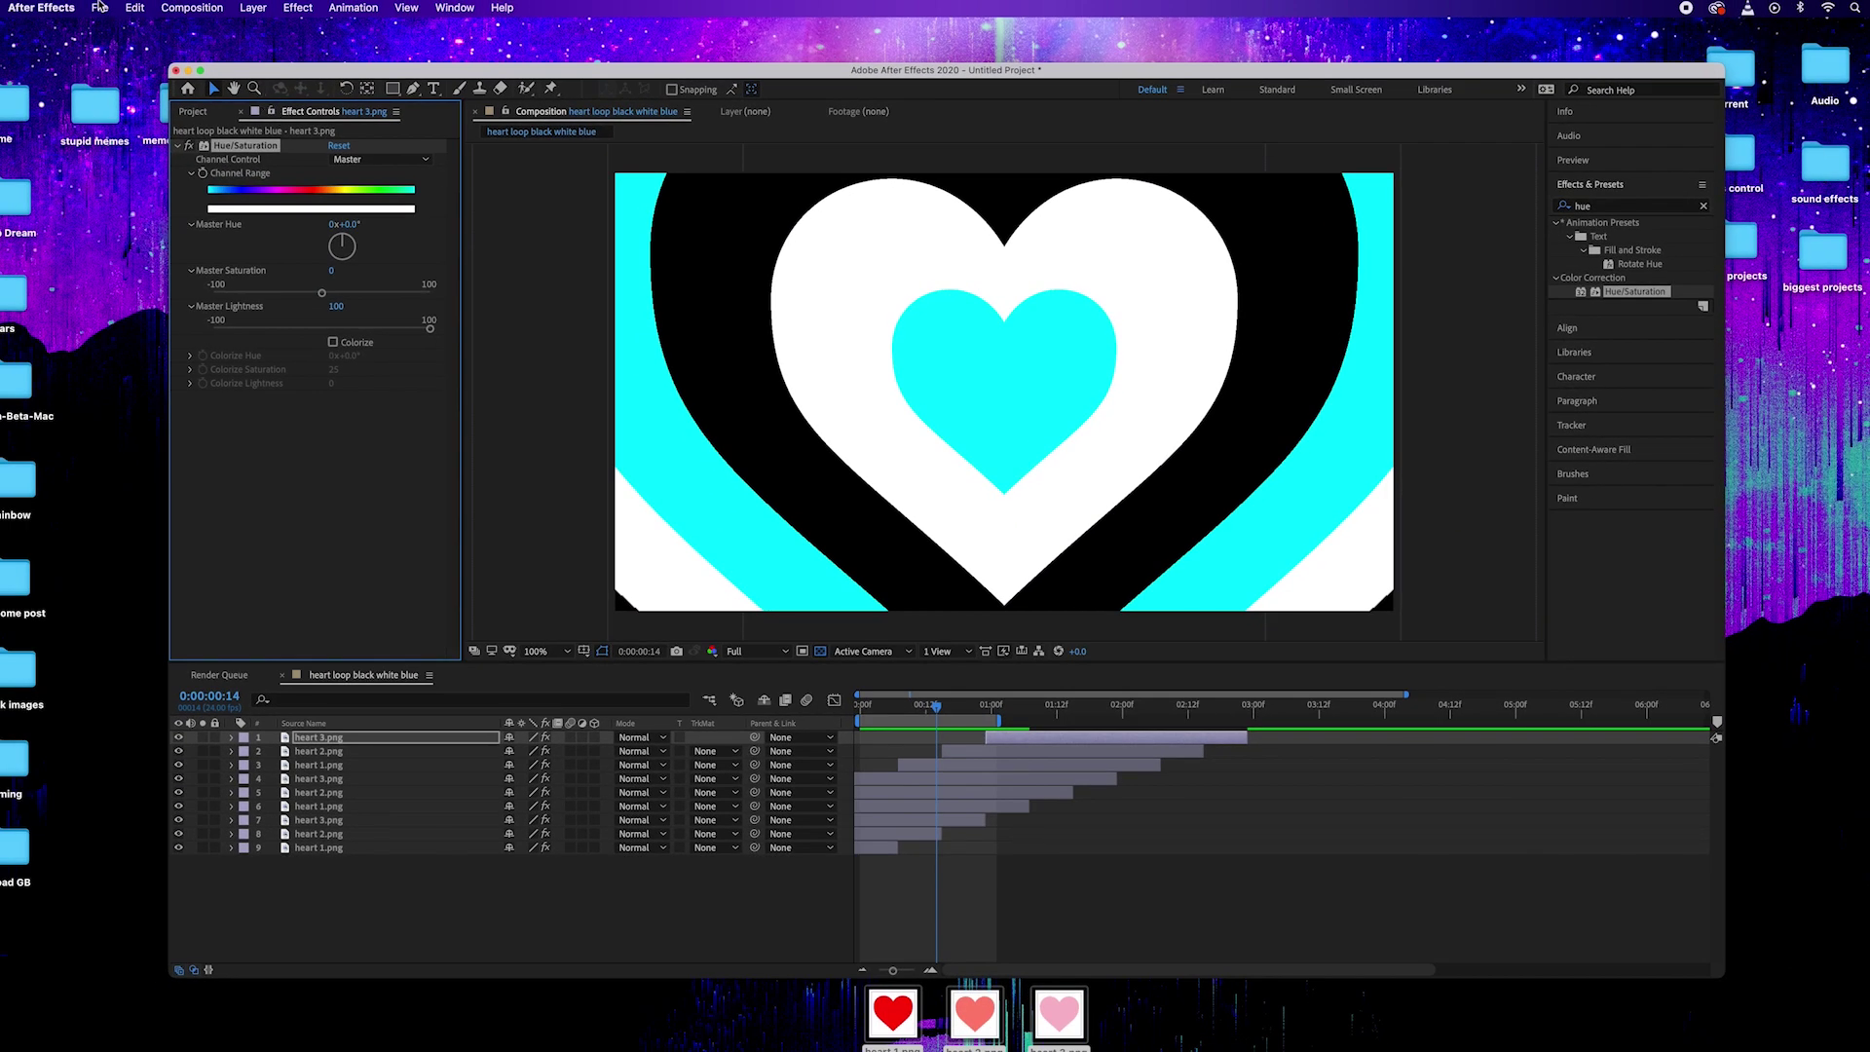
Step: Add the composition to the render queue and render it to the Desktop as heart loop black white blue.mov in Lossless quality
click(100, 8)
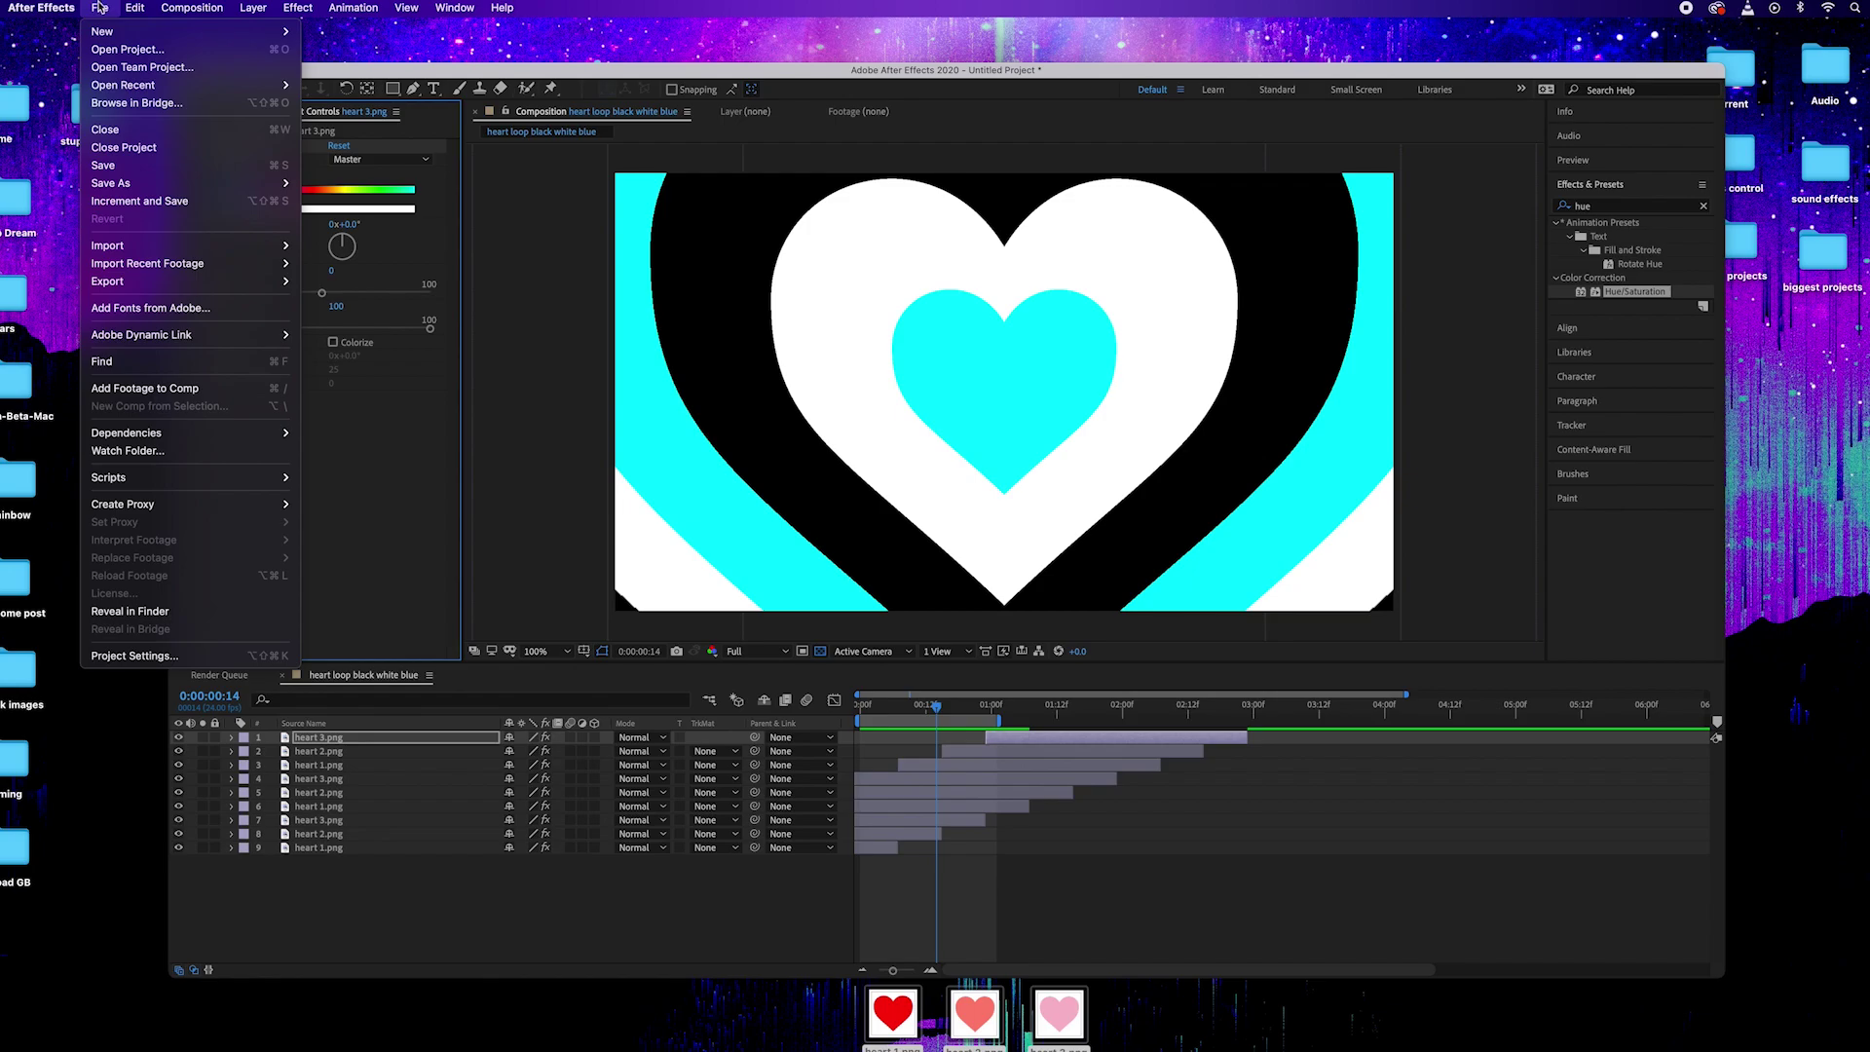
mouse_move(198, 282)
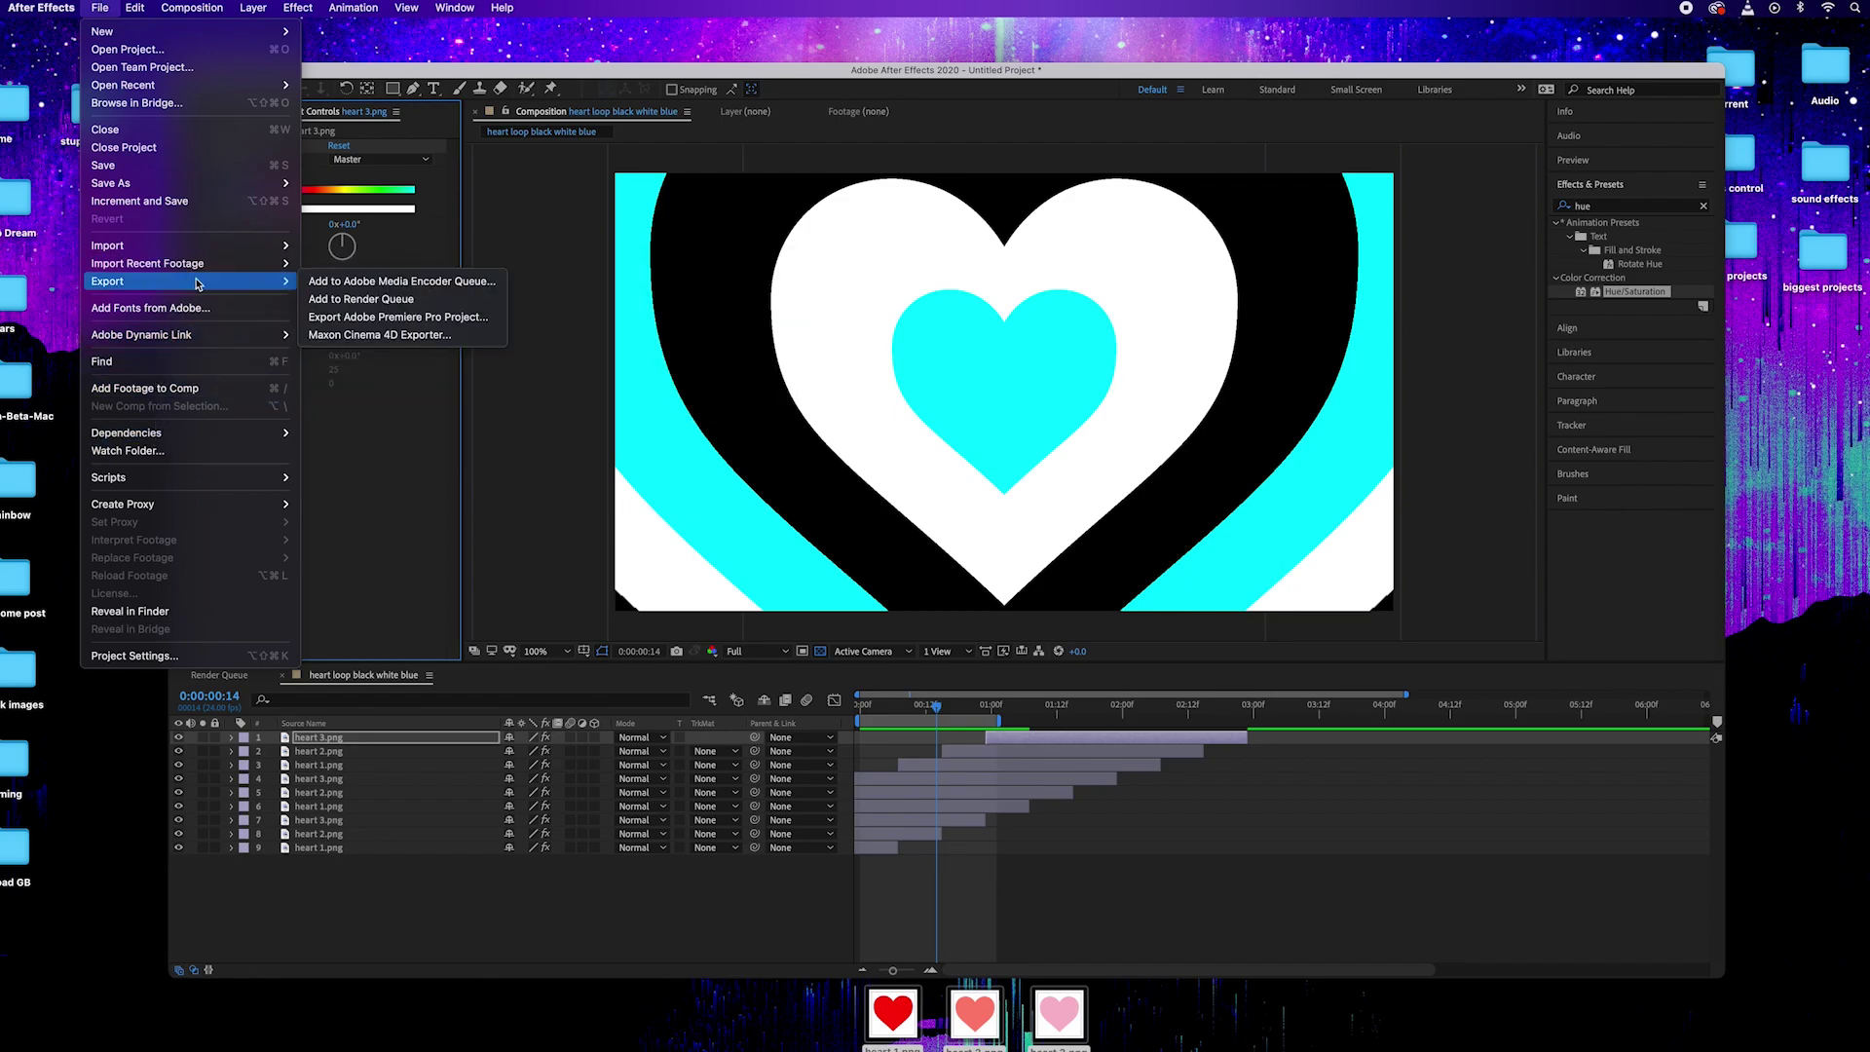
click(425, 300)
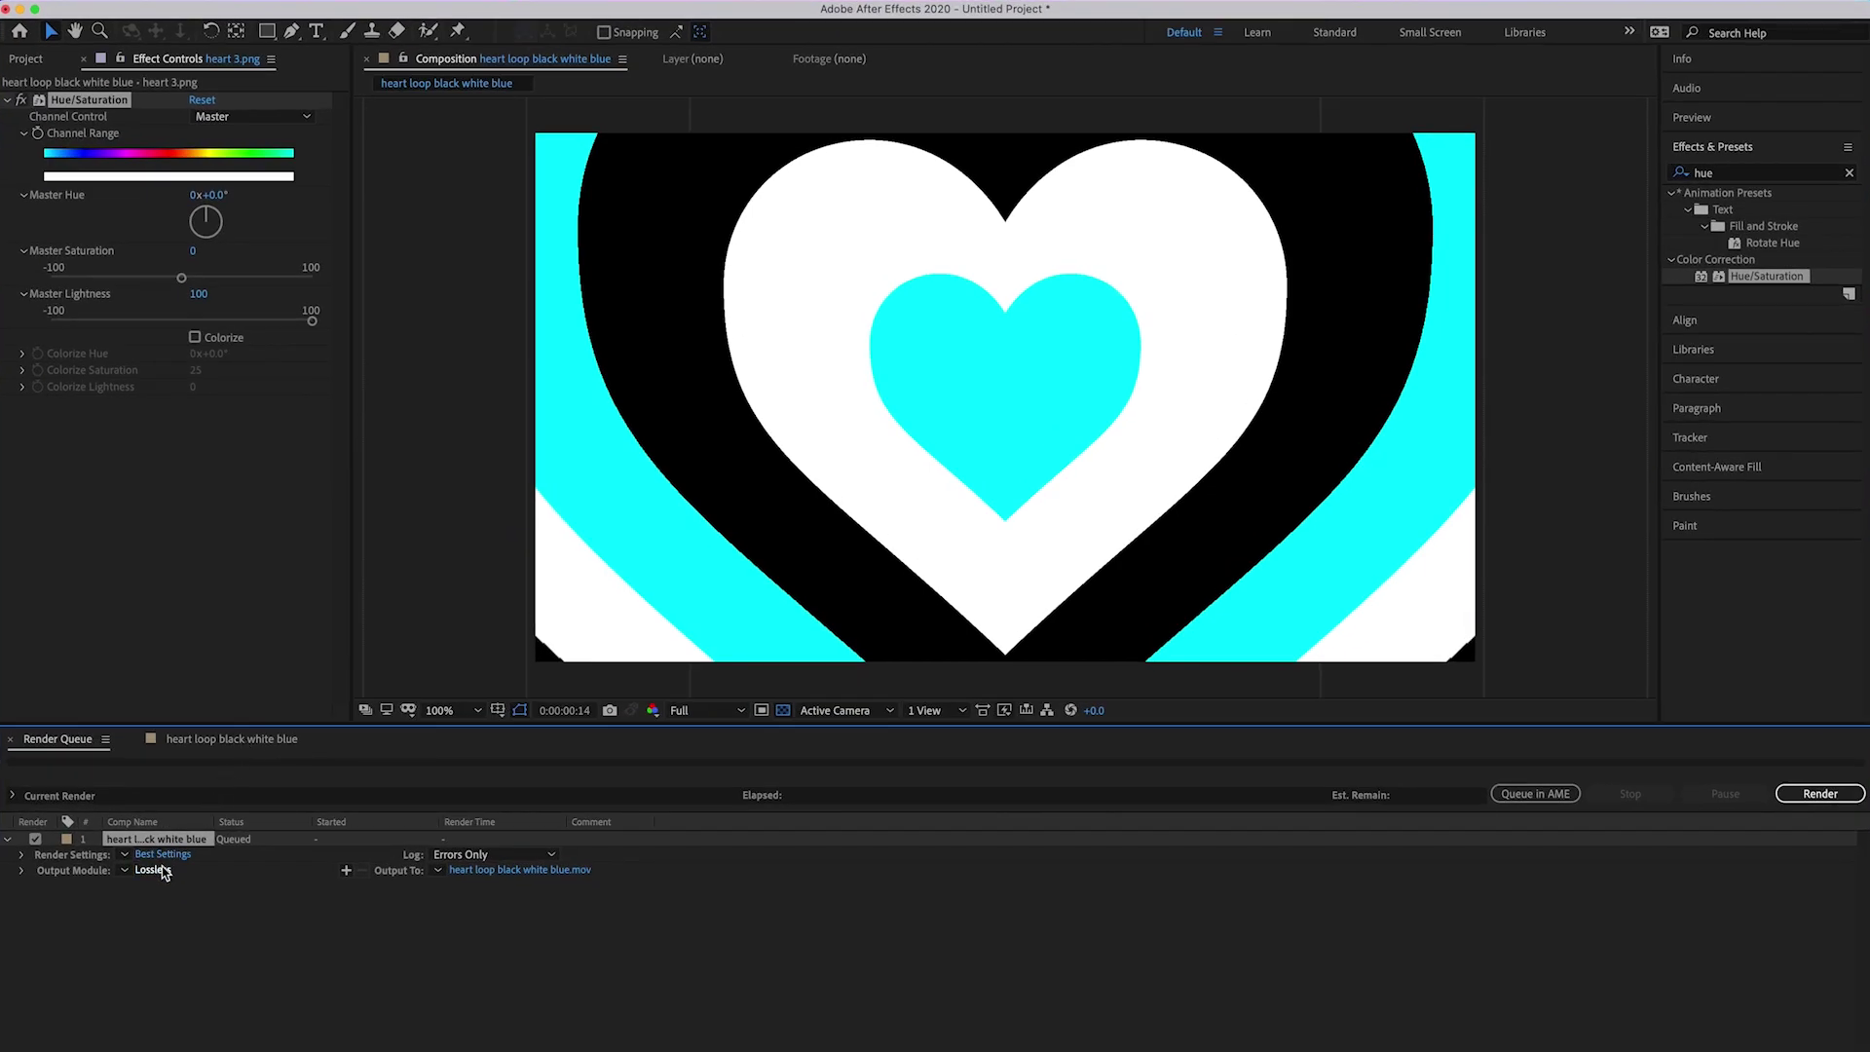
click(542, 871)
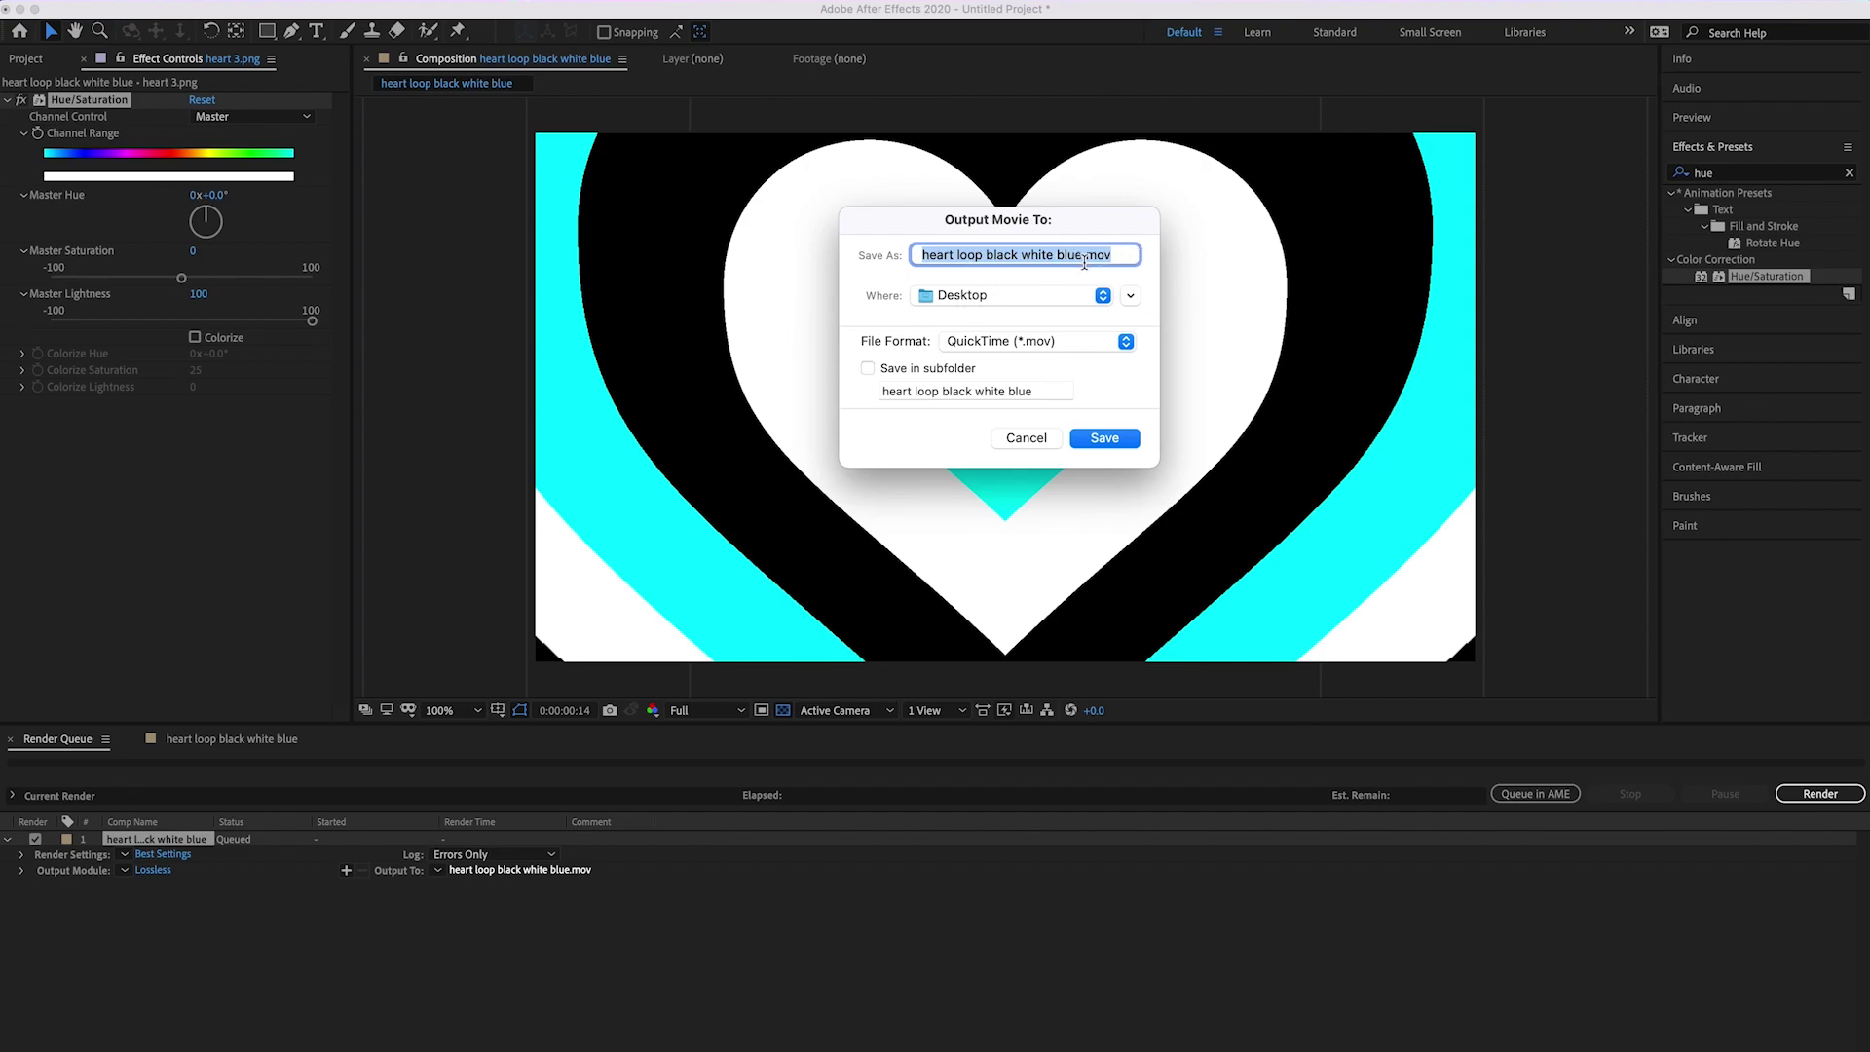
click(1107, 439)
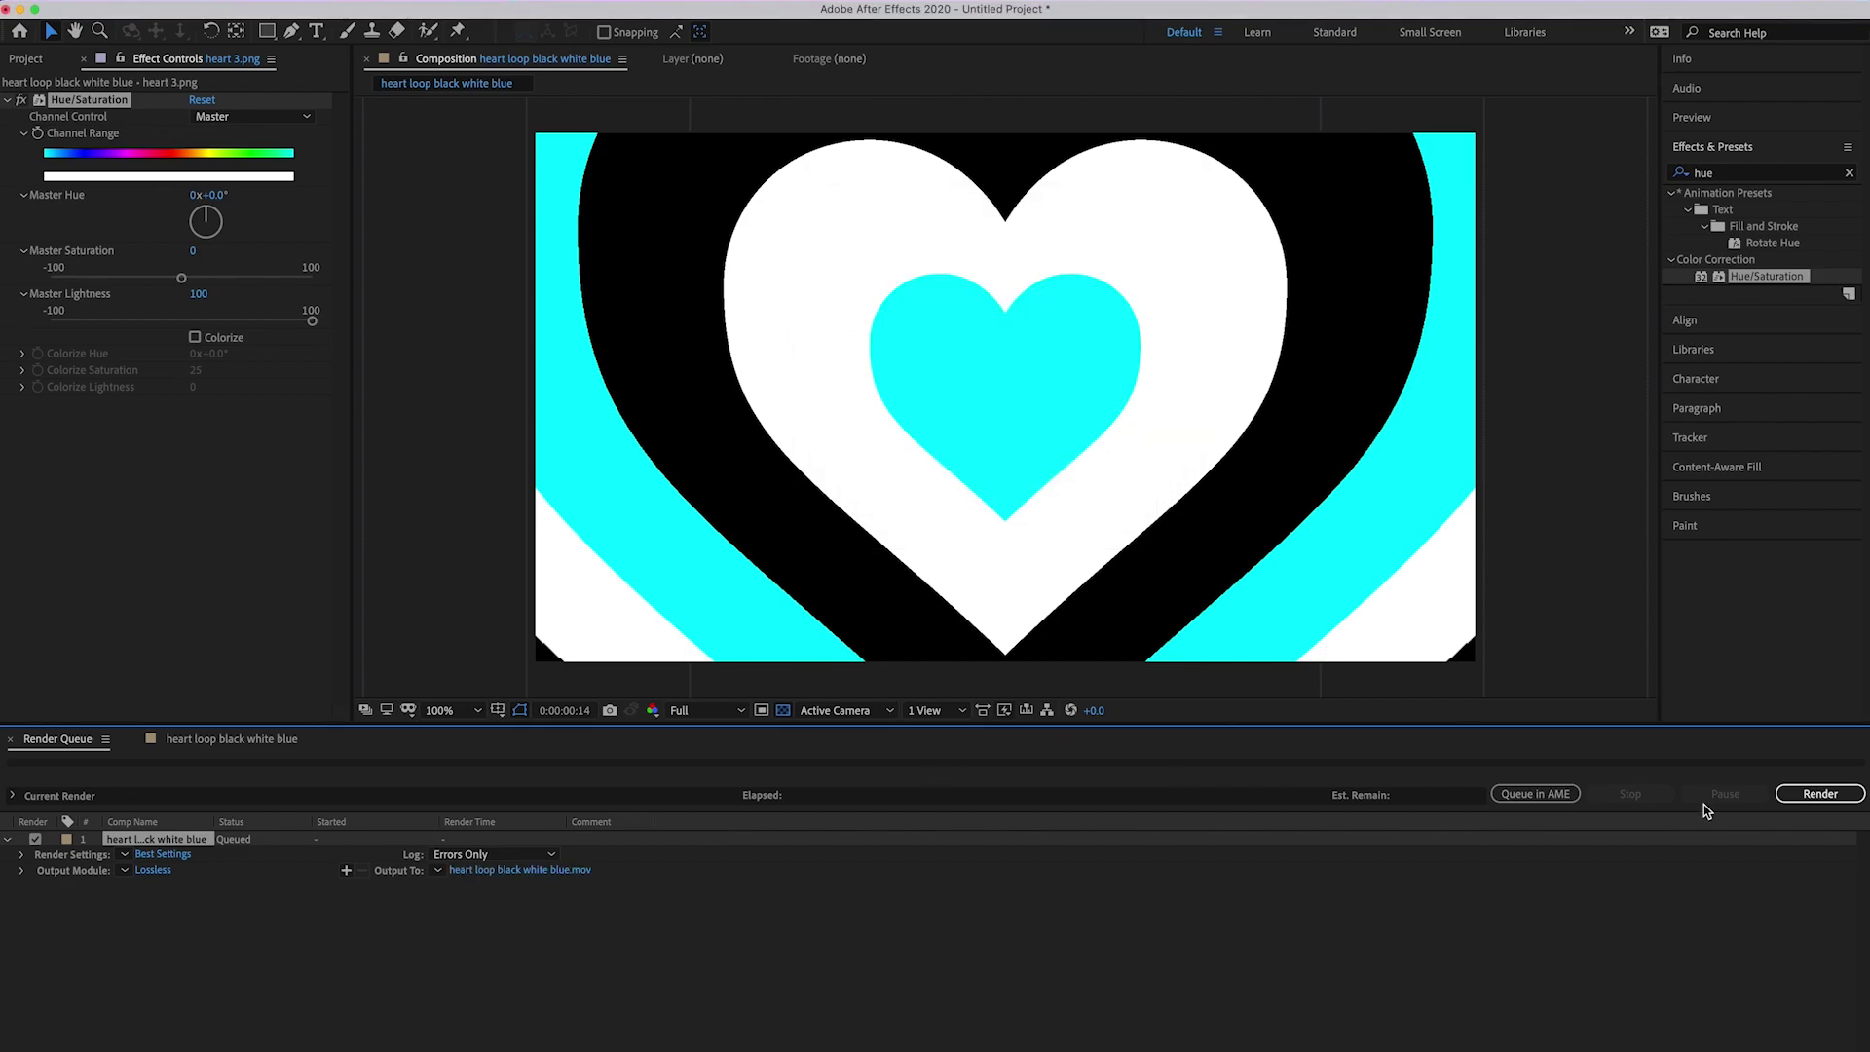
click(1803, 796)
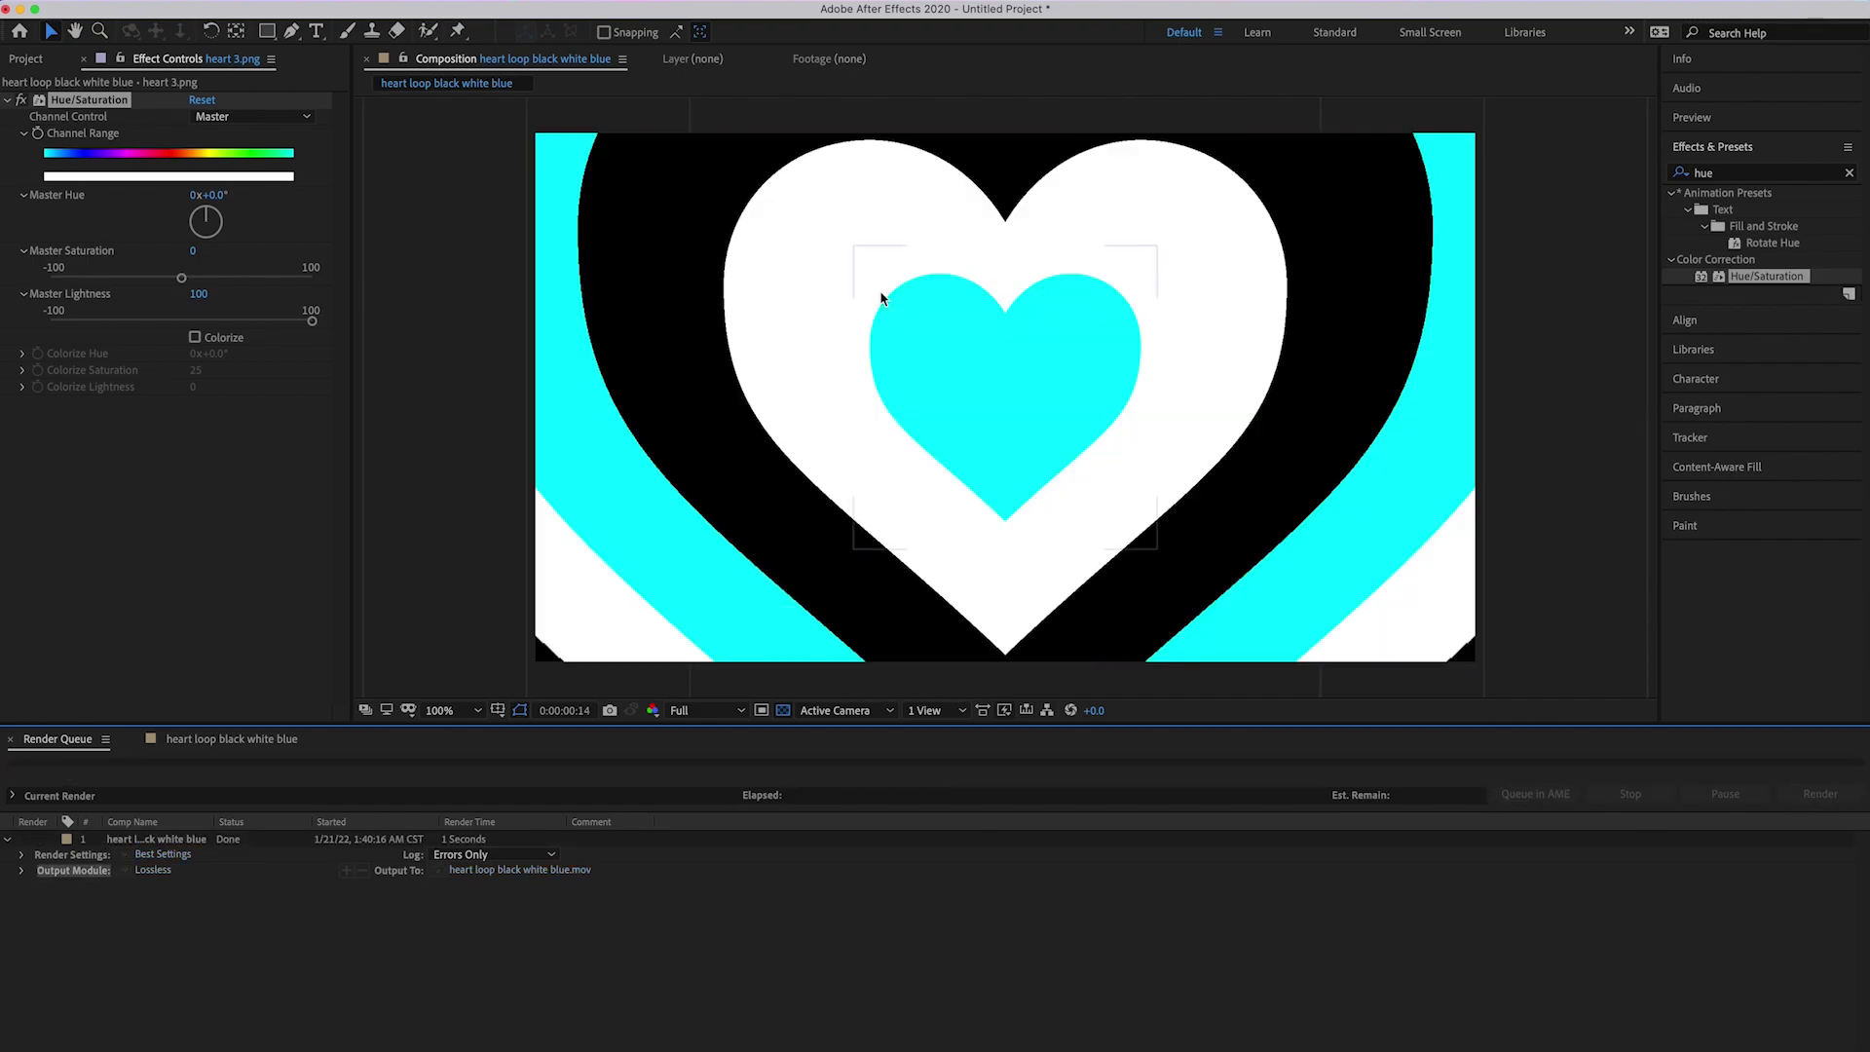
Step: Place the rendered movie beside the heart images on the desktop and switch to Adobe Premiere Pro 2020
click(20, 10)
drag(1812, 654, 1066, 912)
key(F4)
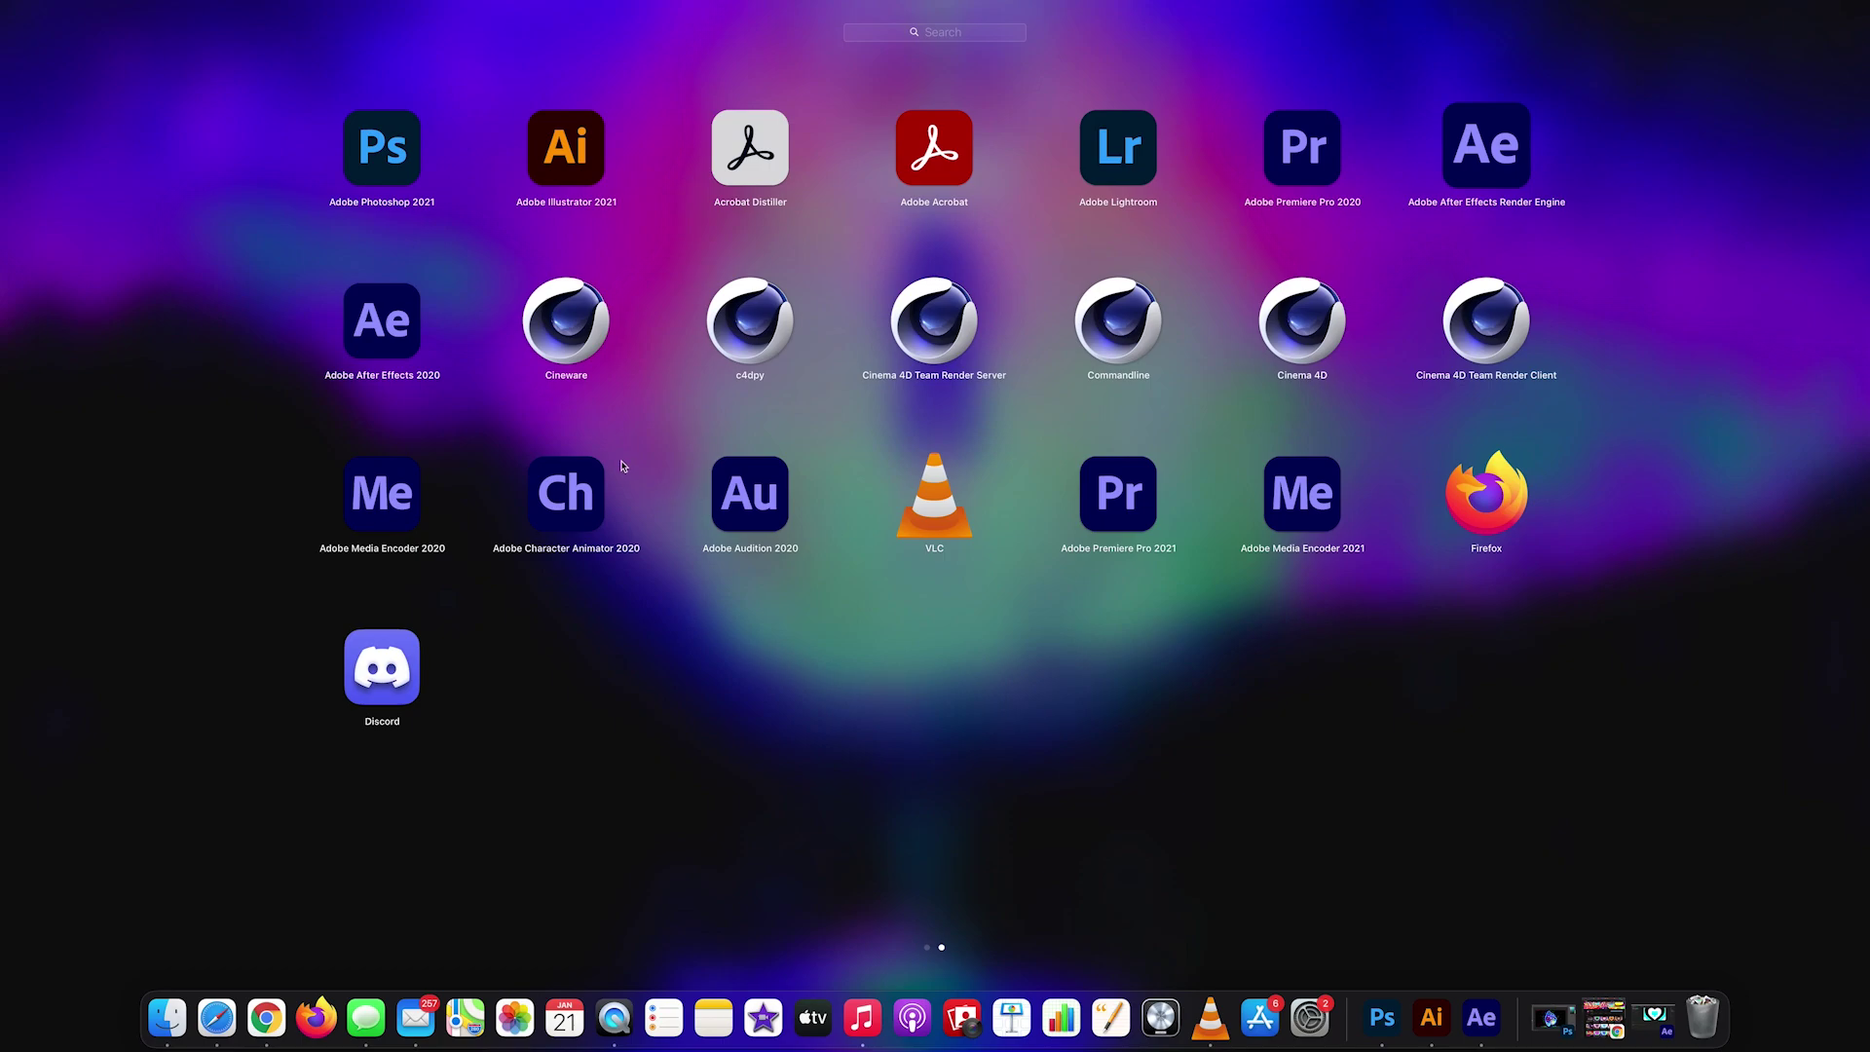
click(1307, 172)
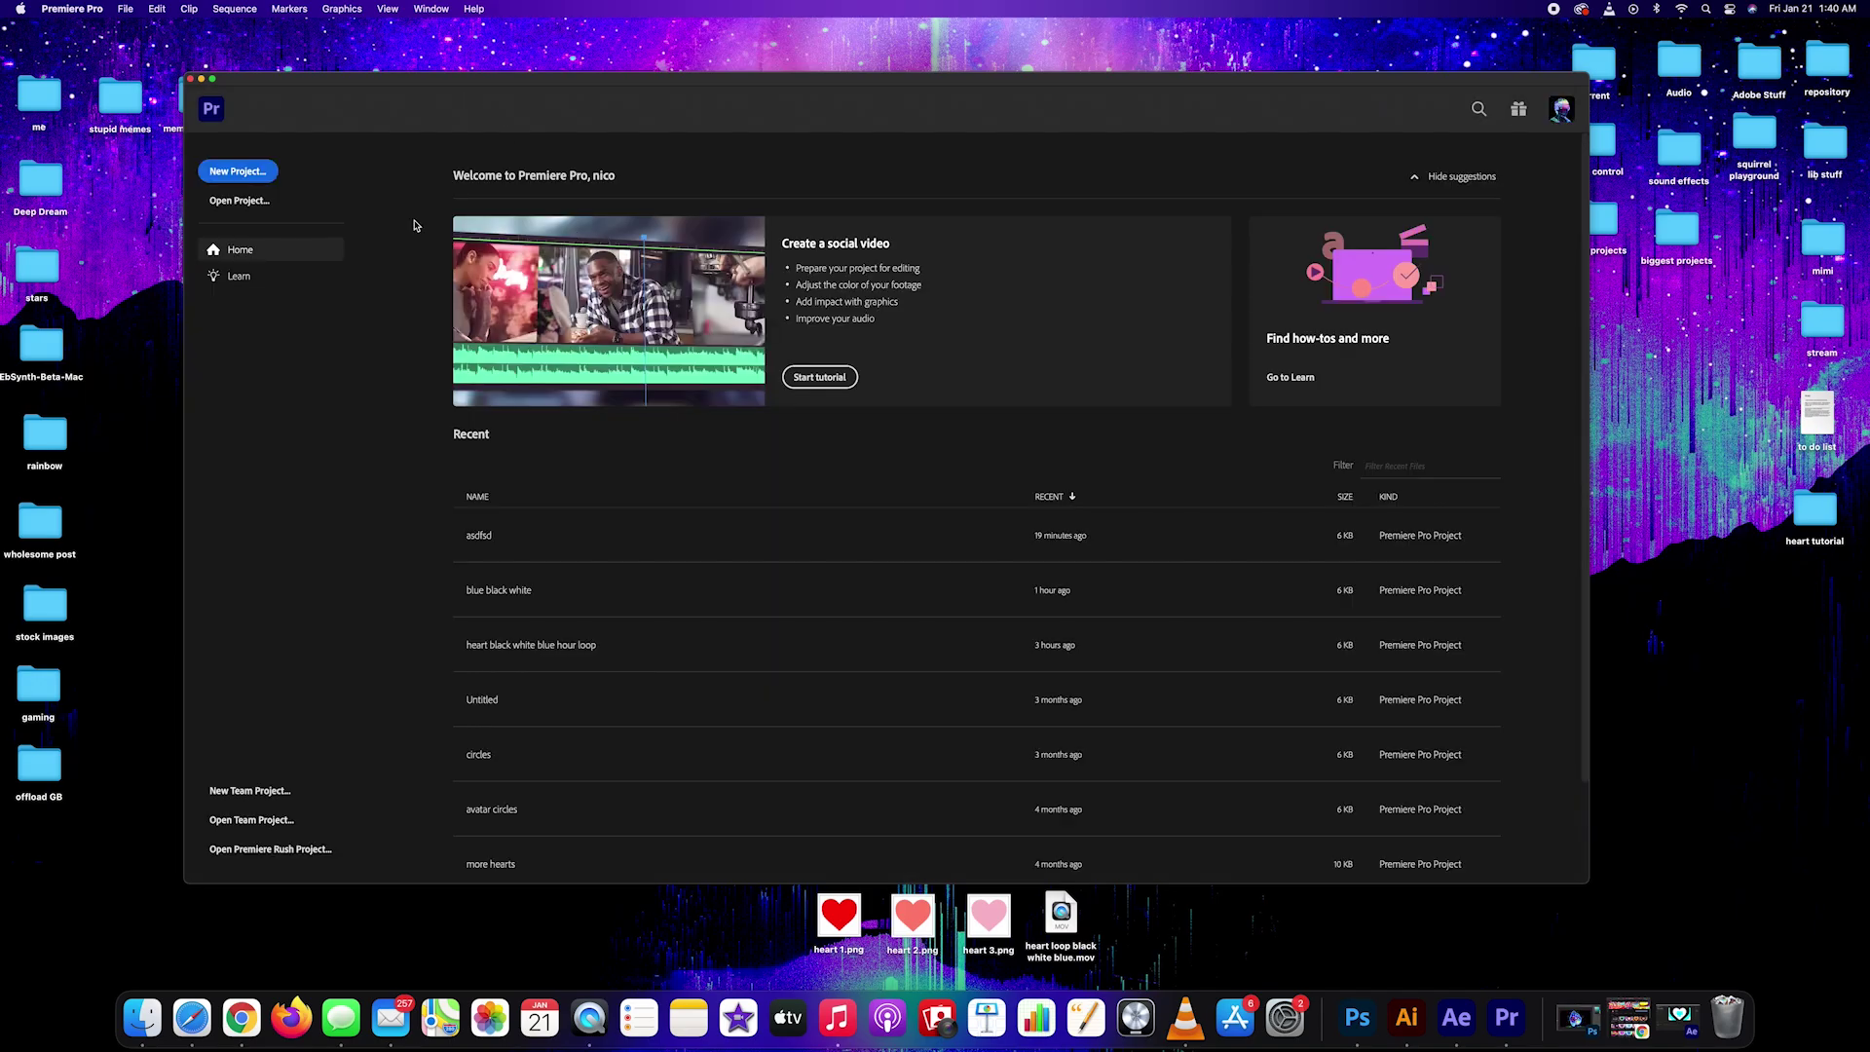
Step: Create a new project named heart loop blue black white 10 minute version
click(238, 171)
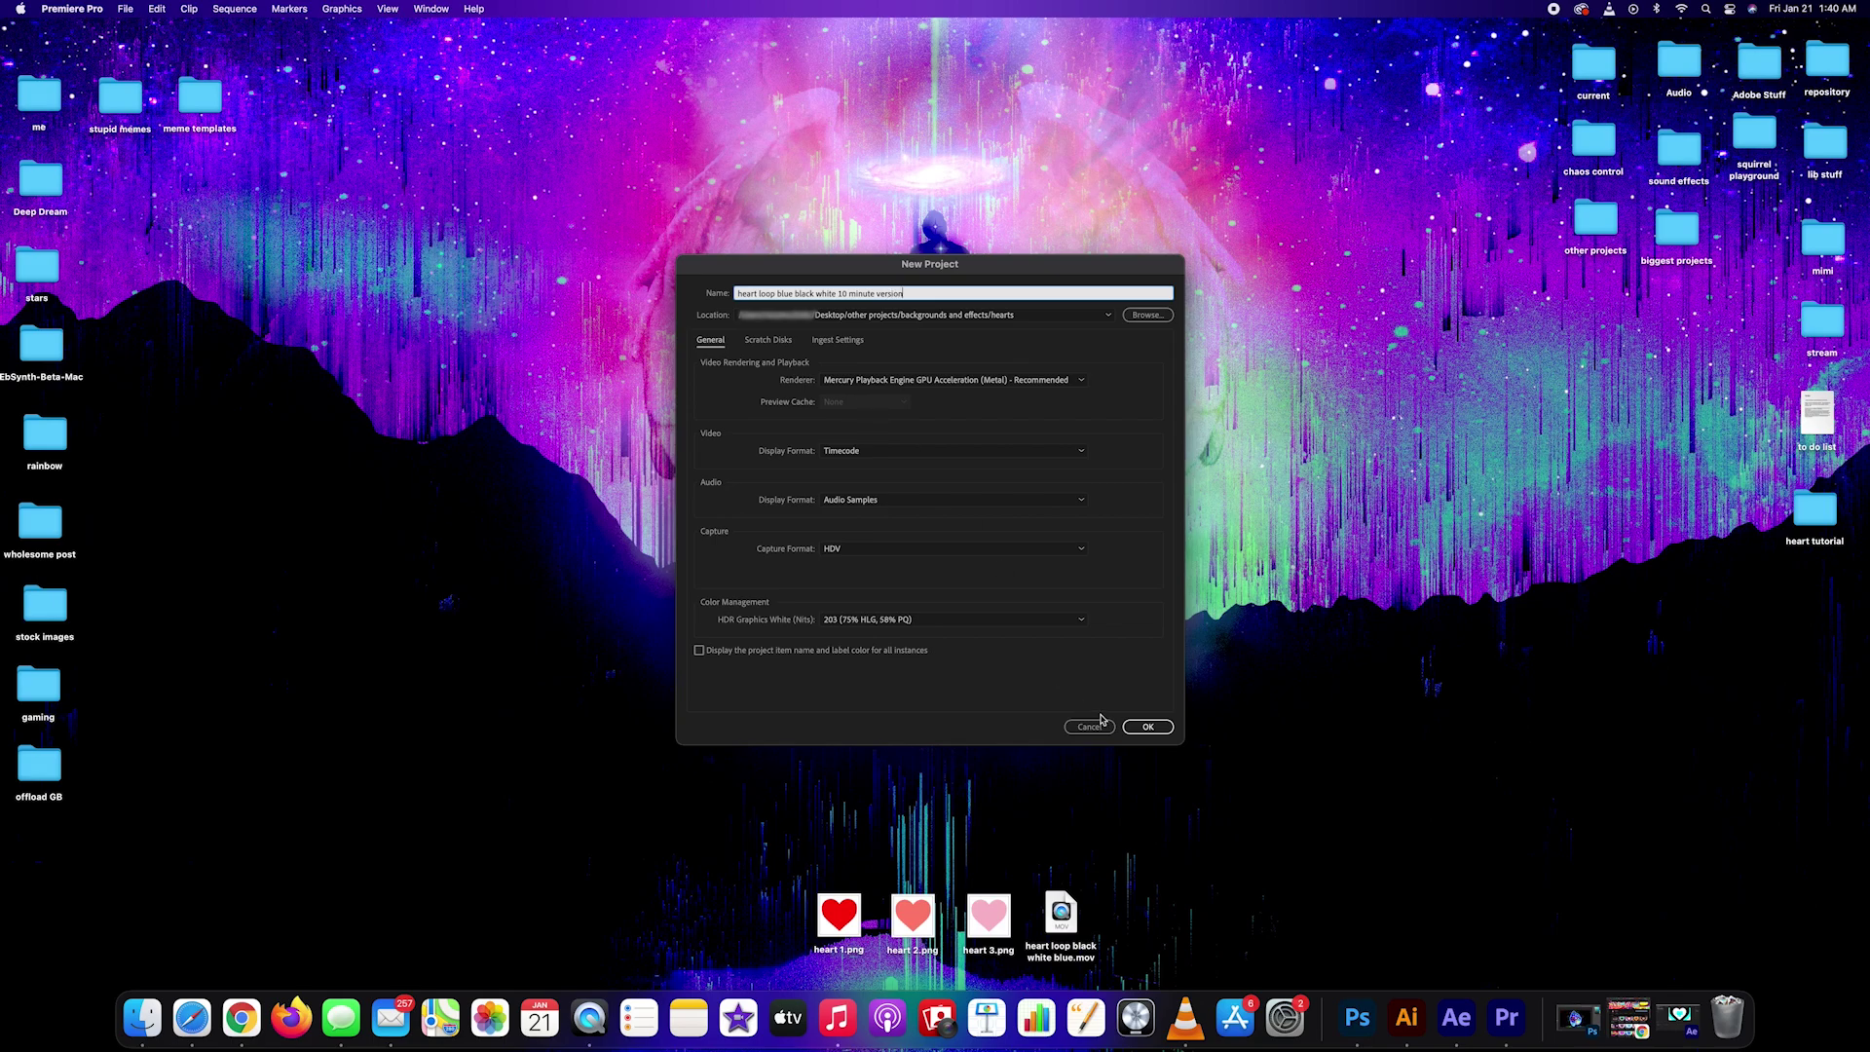
click(1140, 730)
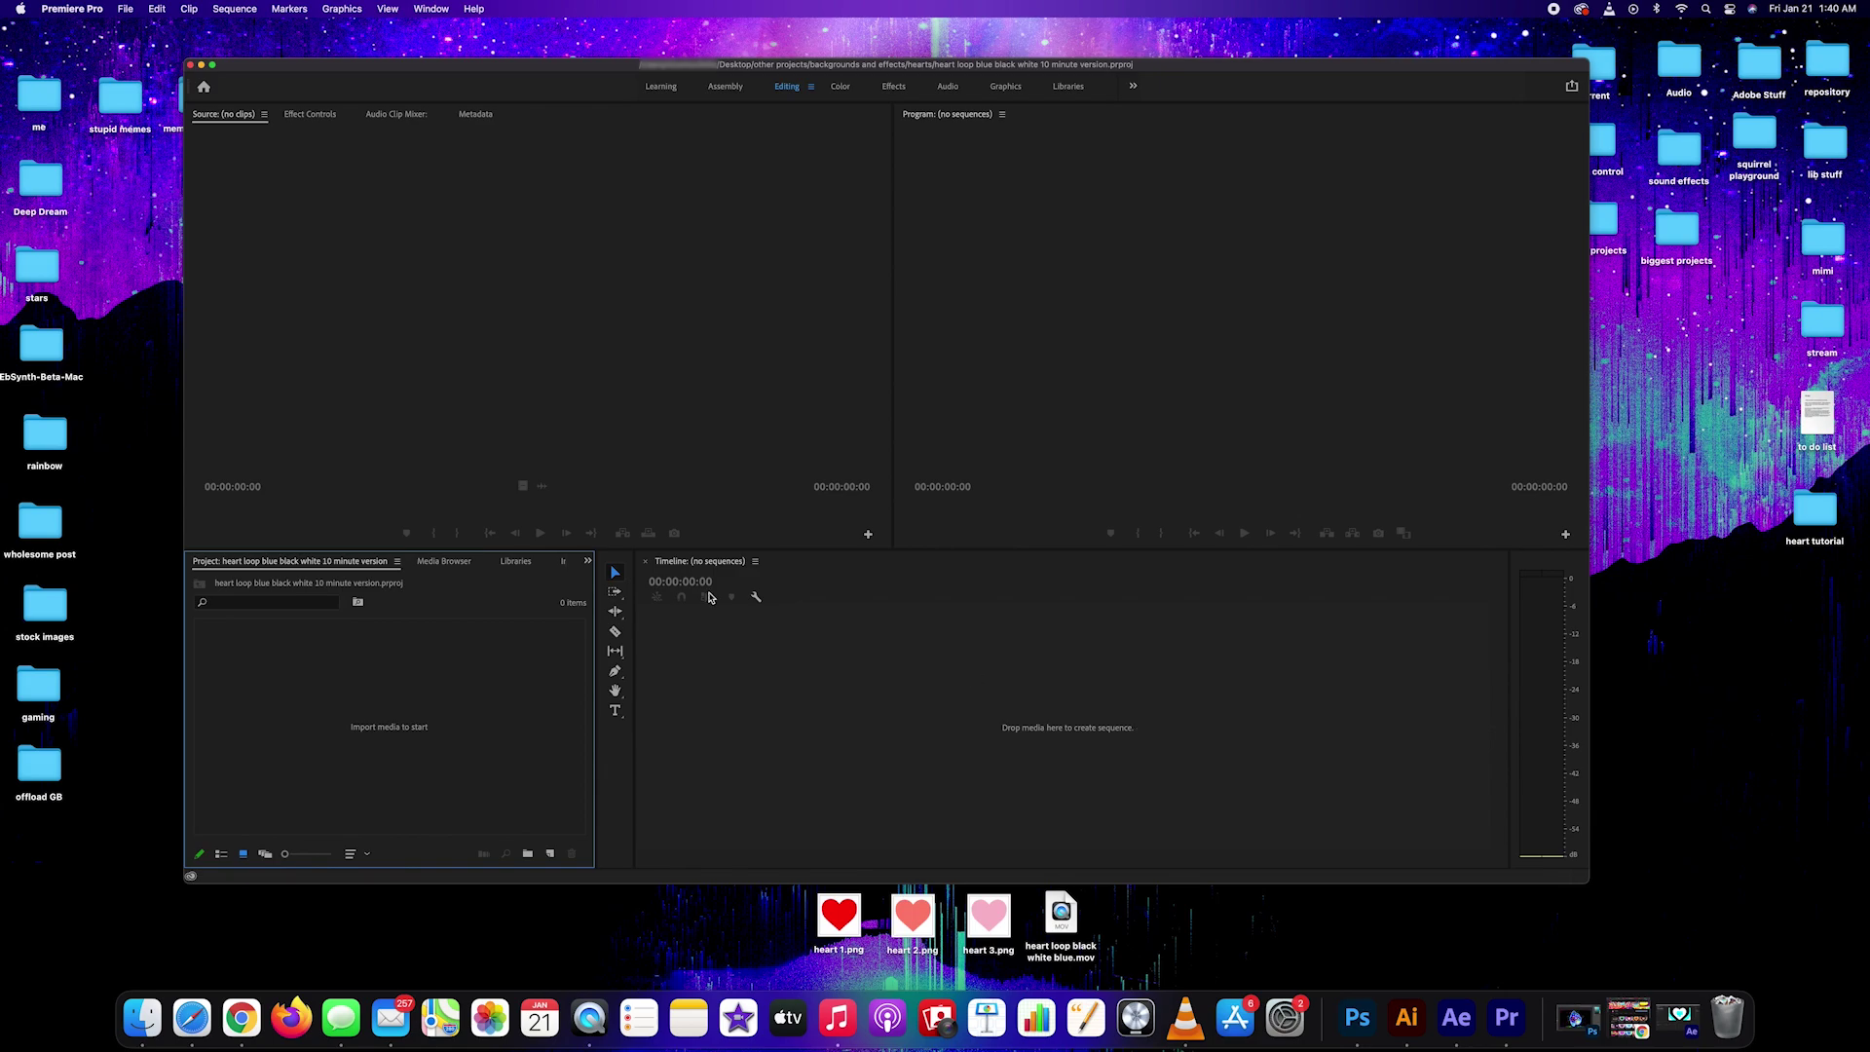
Step: Import heart loop black white blue.mov from the desktop and create a sequence from it, playing it briefly
drag(1060, 930, 351, 722)
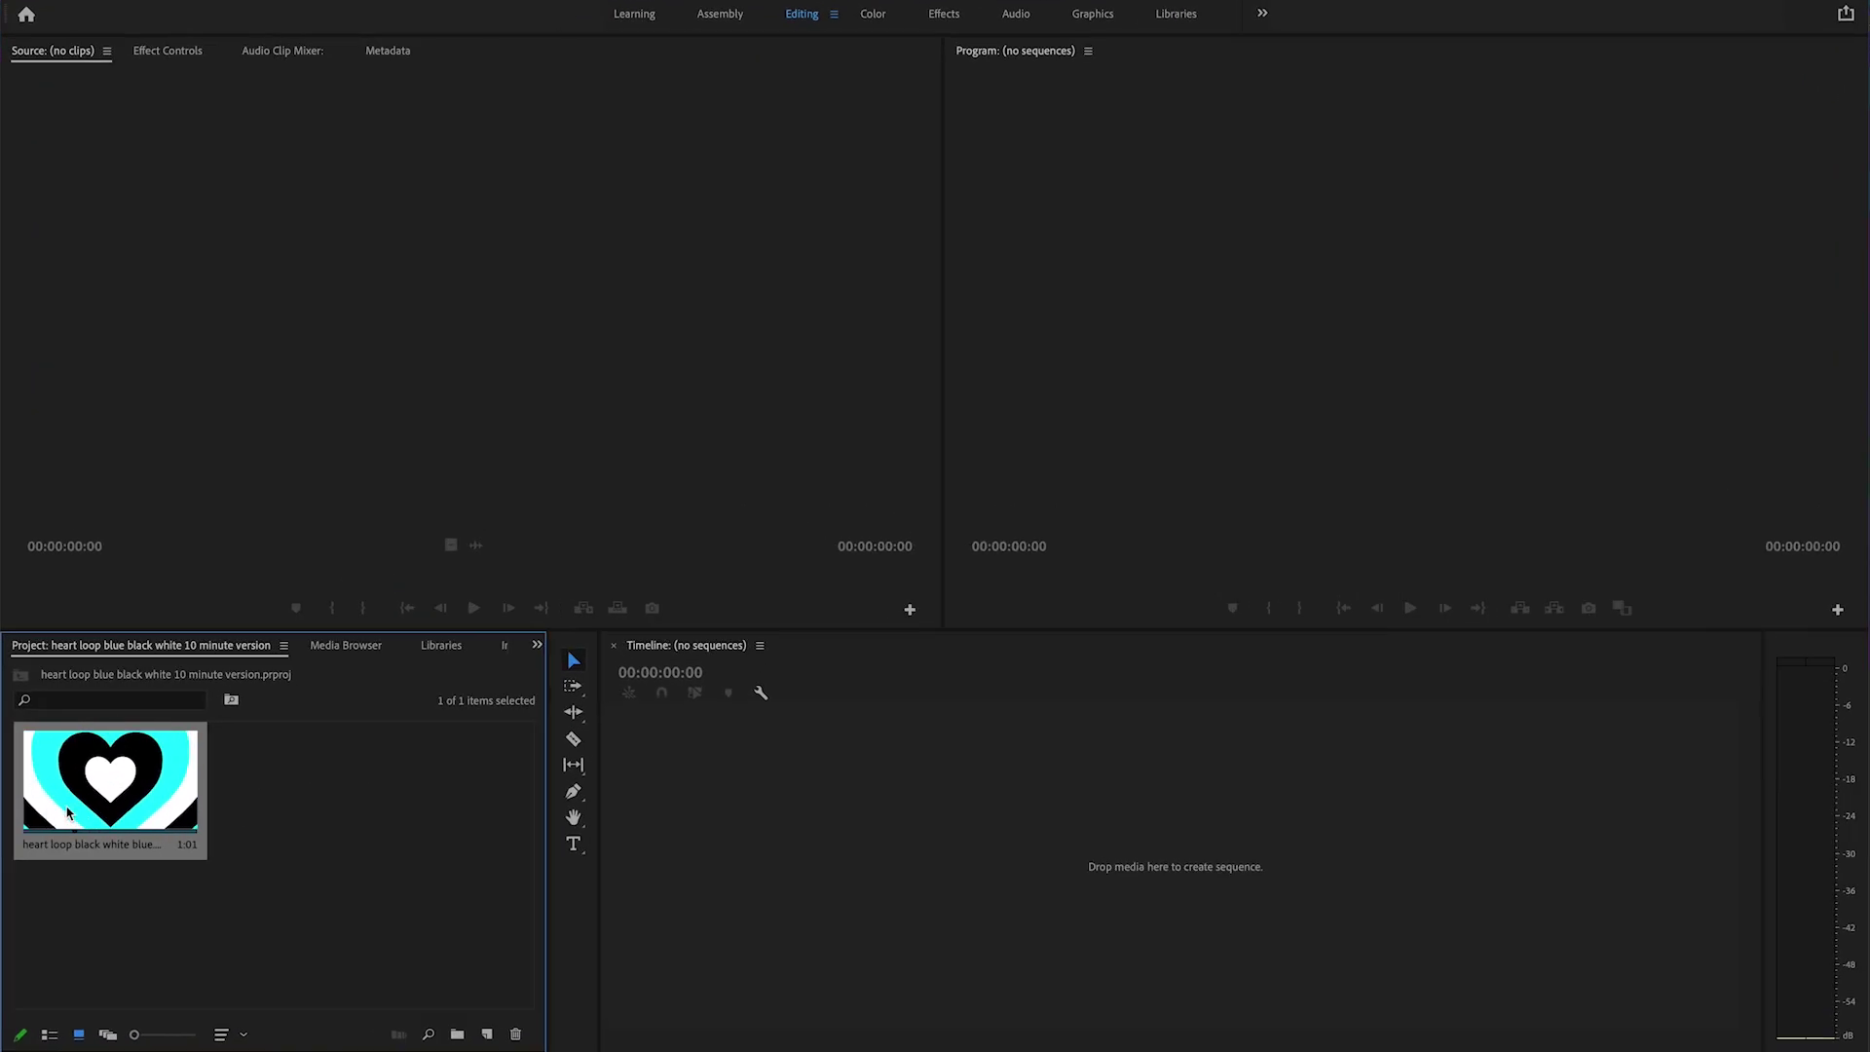
drag(97, 794, 706, 777)
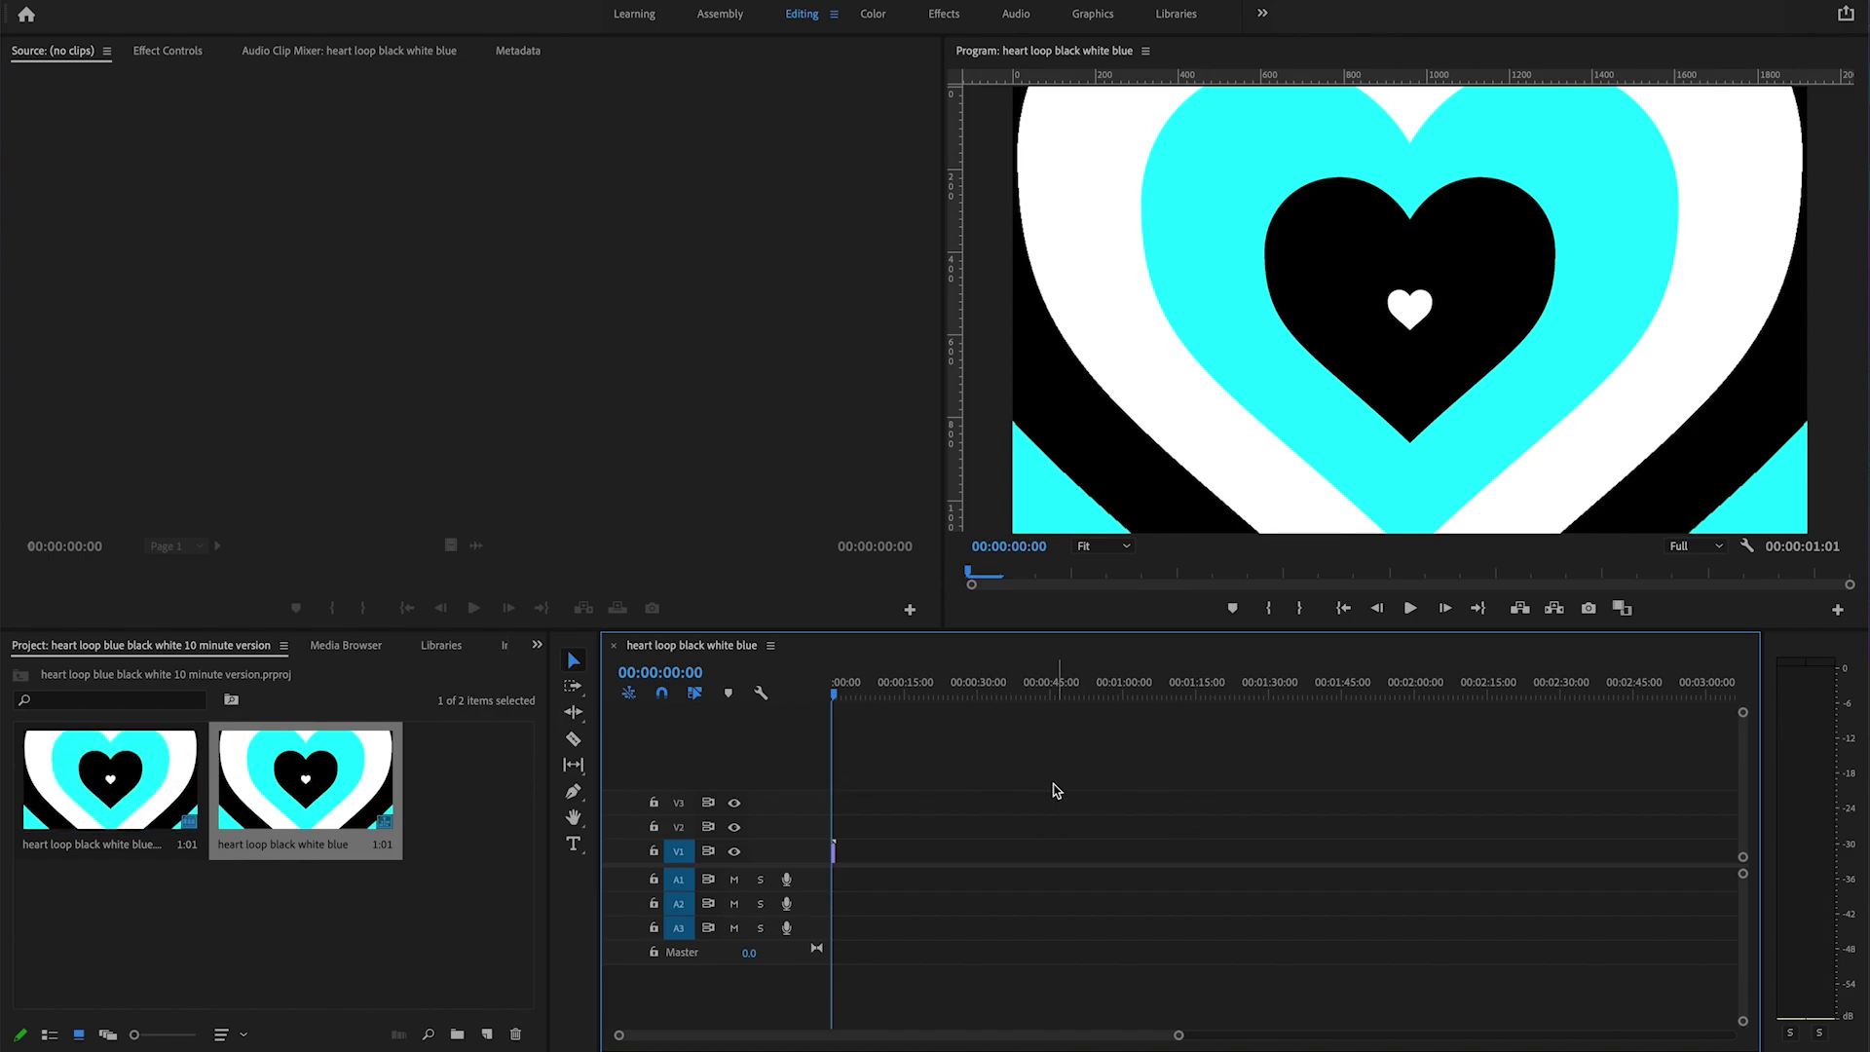
key(space)
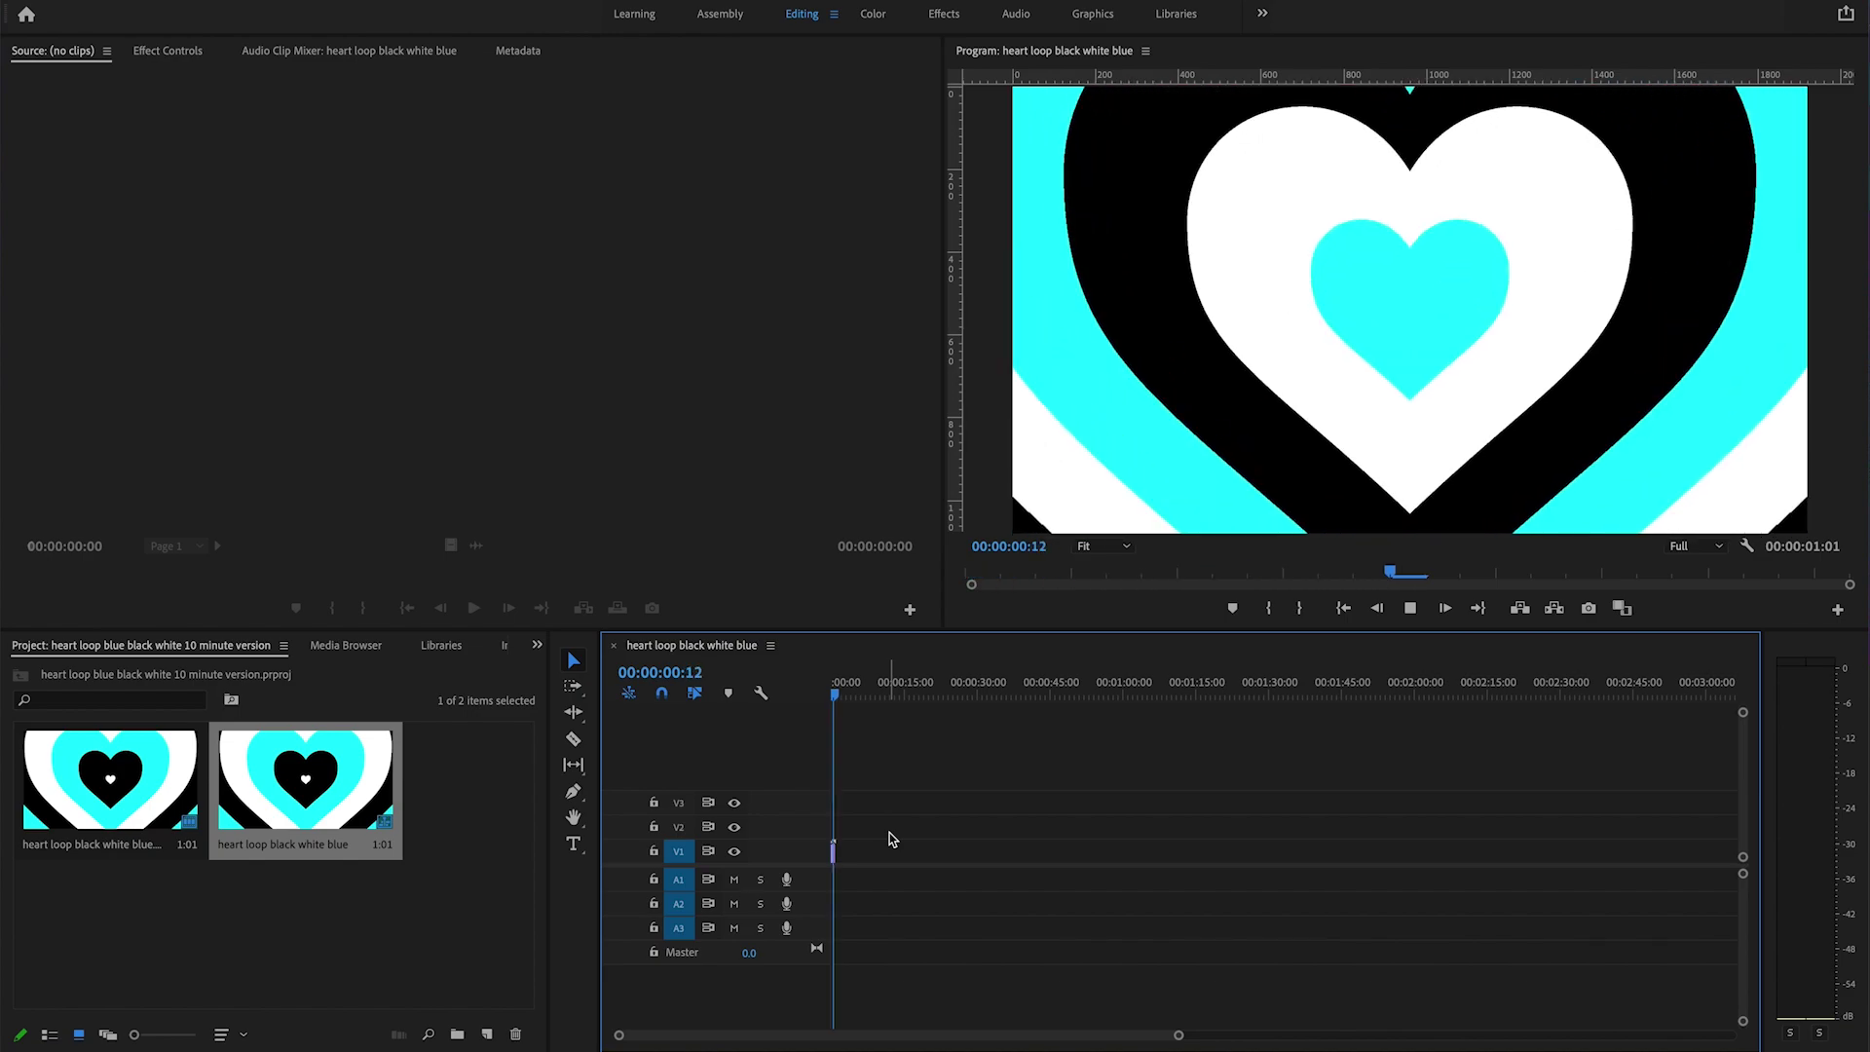
key(space)
Step: Copy the heart loop clip and paste six copies end to end after it on V1, up to 00:00:07:07
key(equal)
key(equal)
key(equal)
key(equal)
key(space)
key(minus)
key(minus)
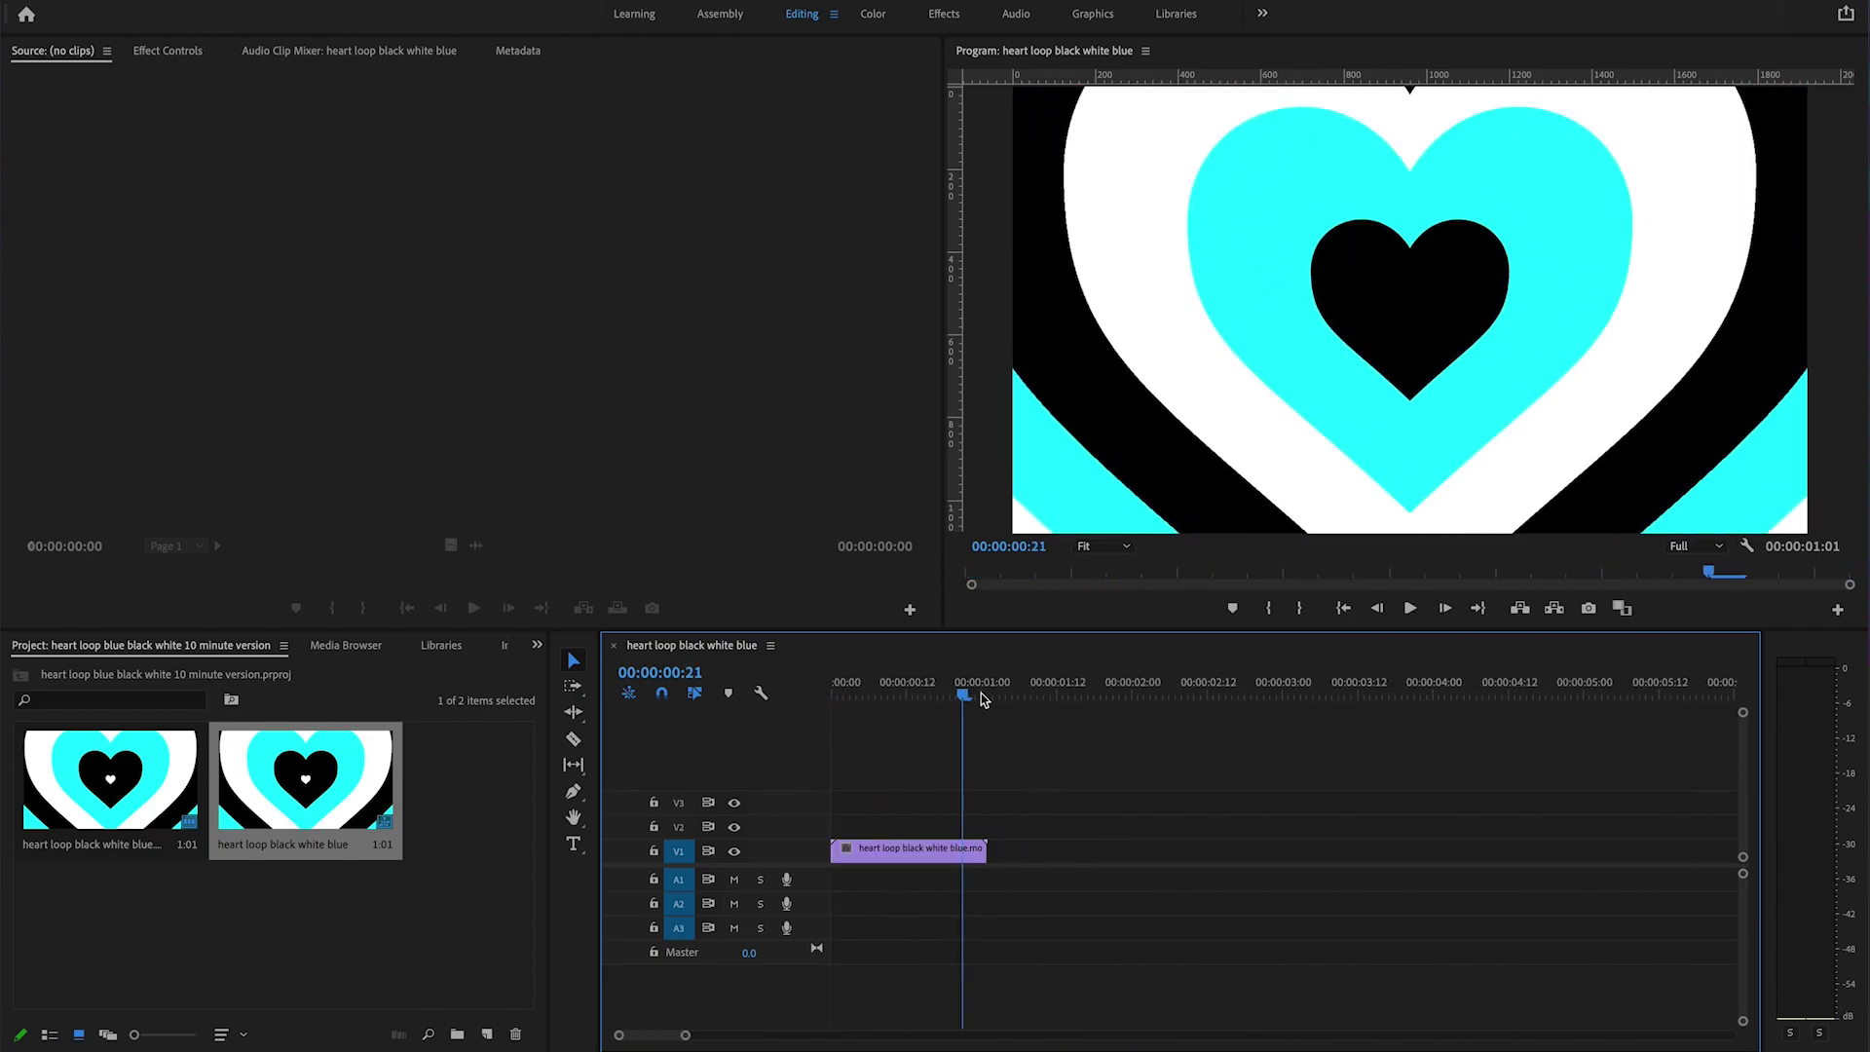
click(890, 848)
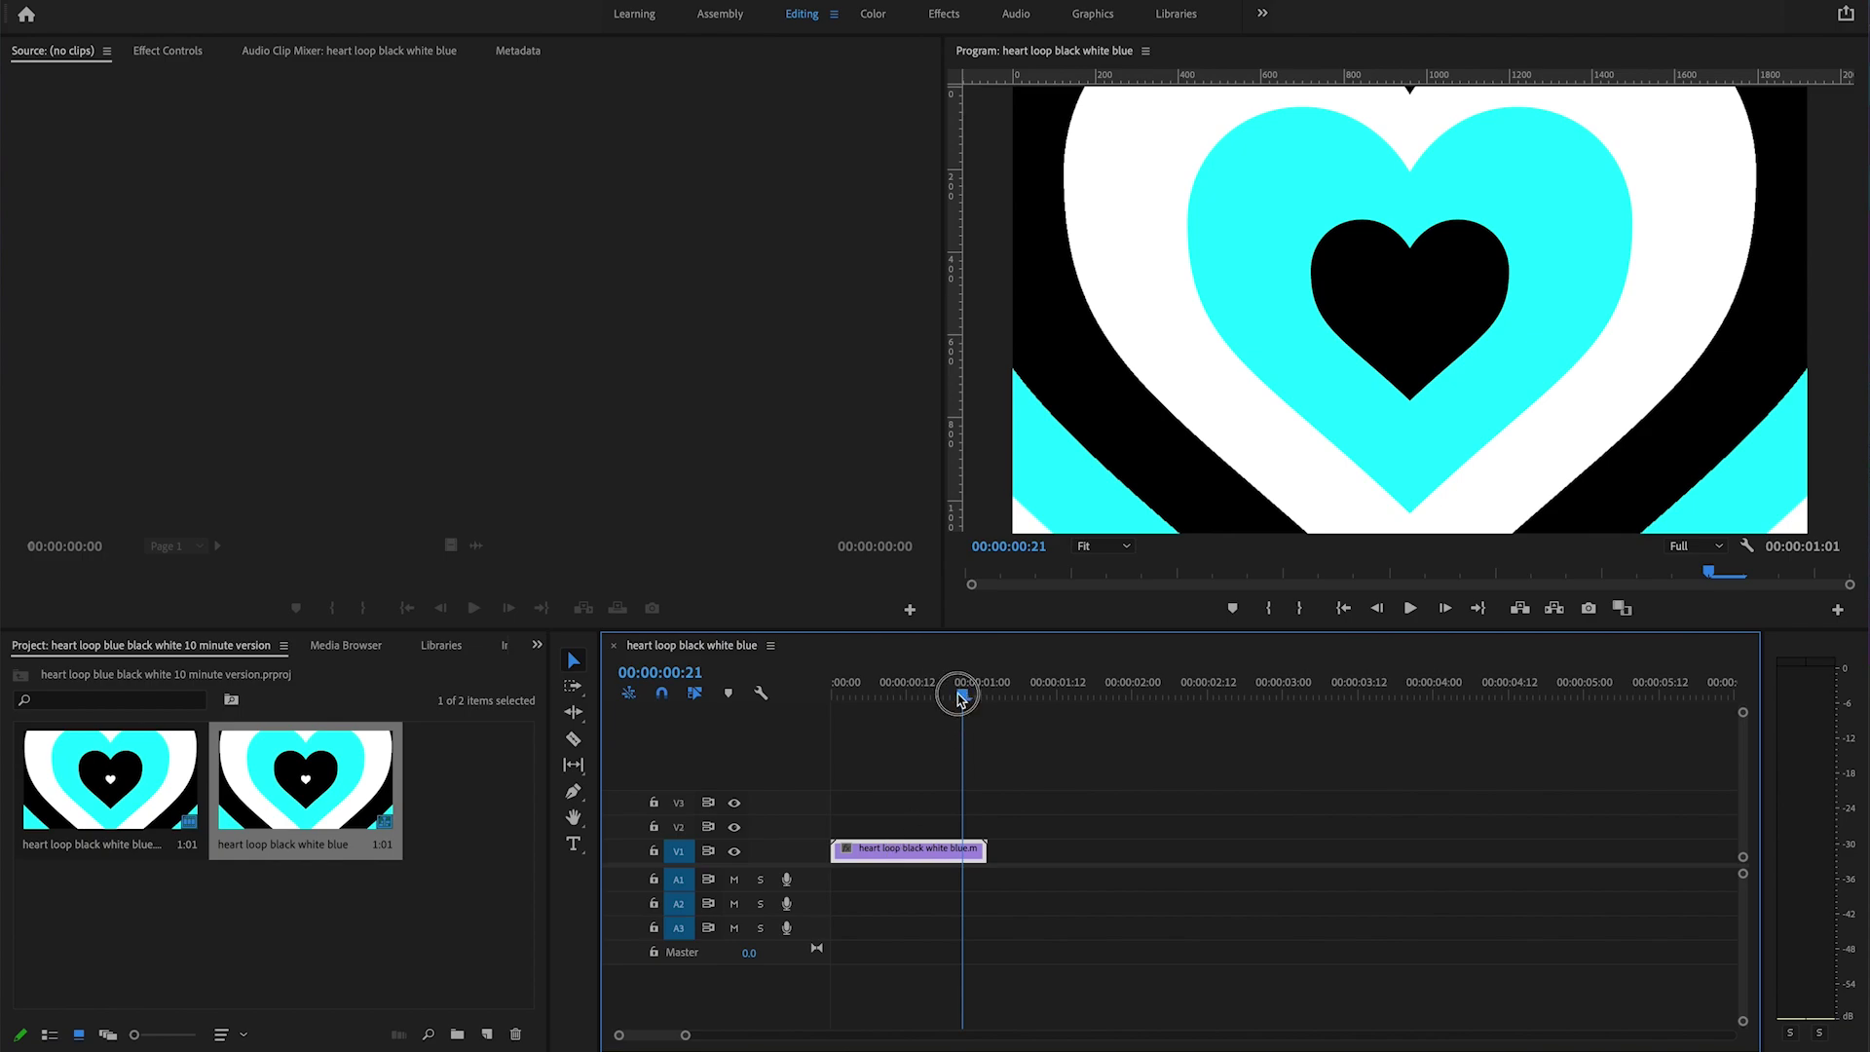
key(Up)
key(Down)
key(ctrl+v)
key(ctrl+v)
key(ctrl+v)
key(ctrl+v)
key(ctrl+v)
key(ctrl+v)
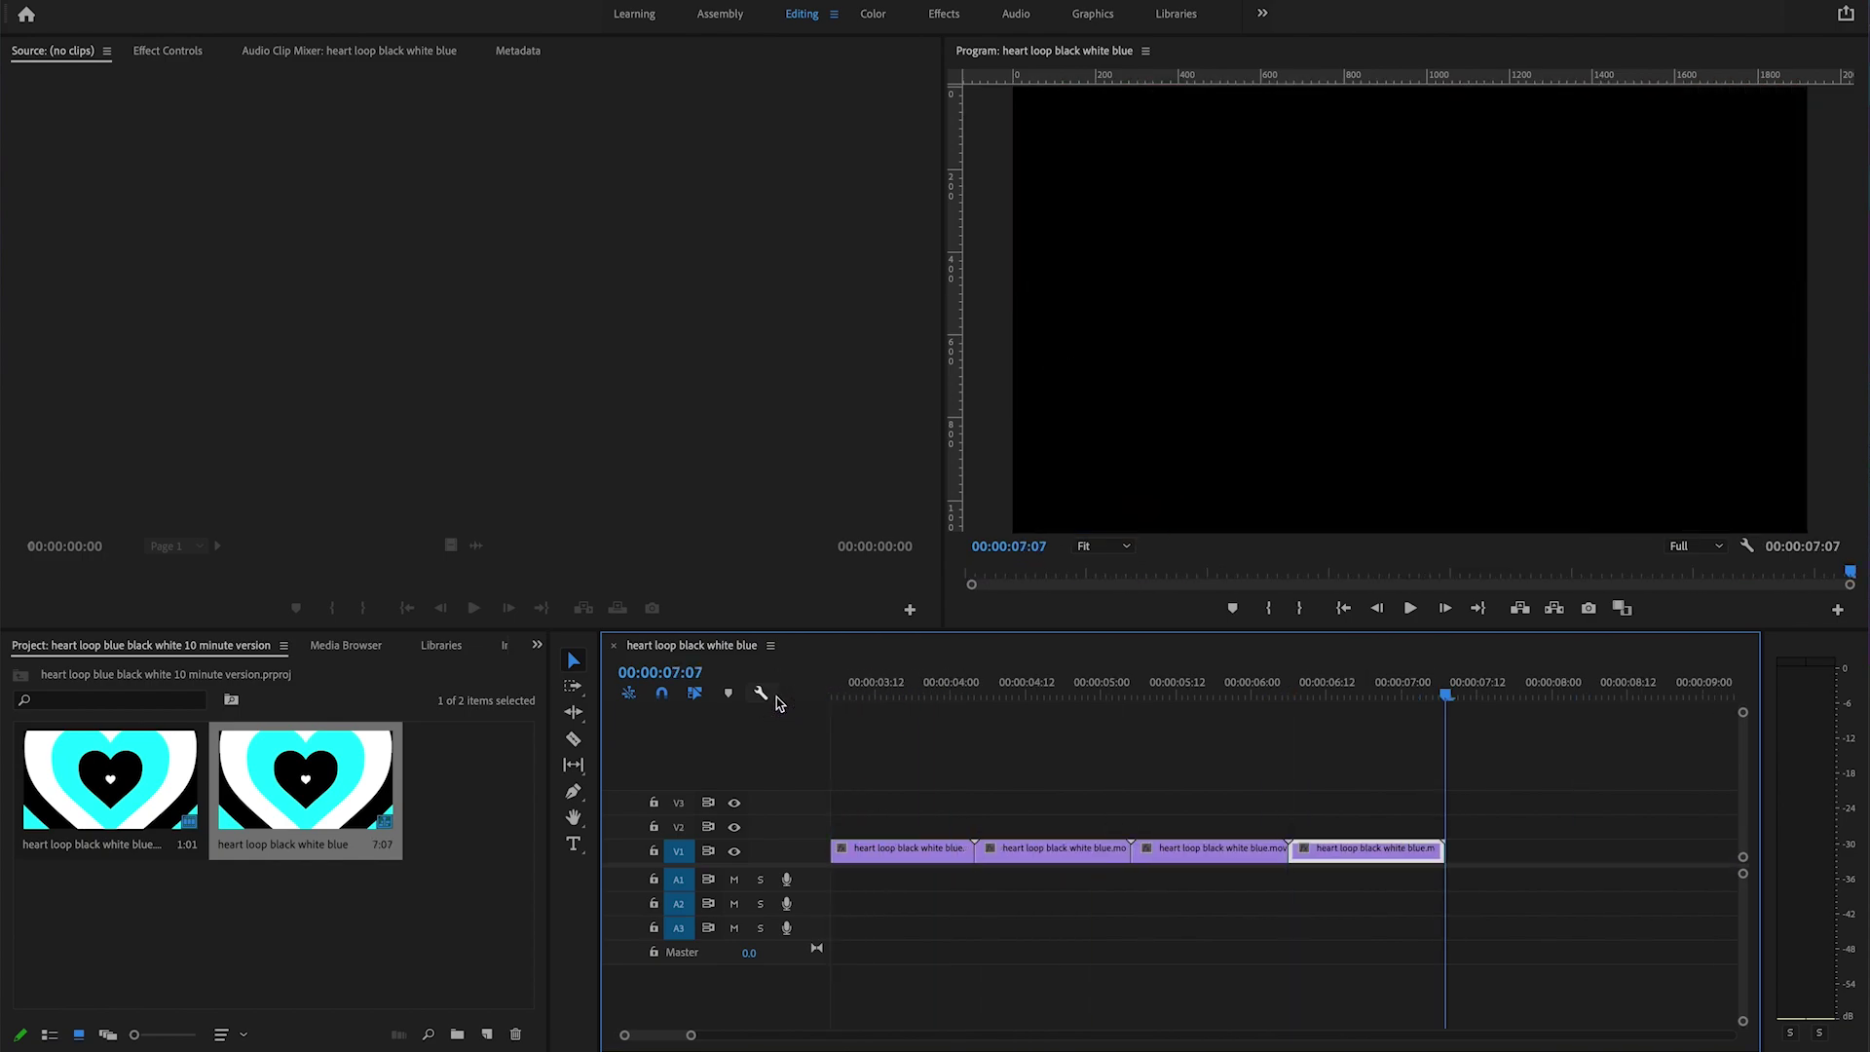
Step: Play the sequence from the start to check that the loop runs smoothly across the copied clips
key(minus)
key(minus)
key(minus)
key(space)
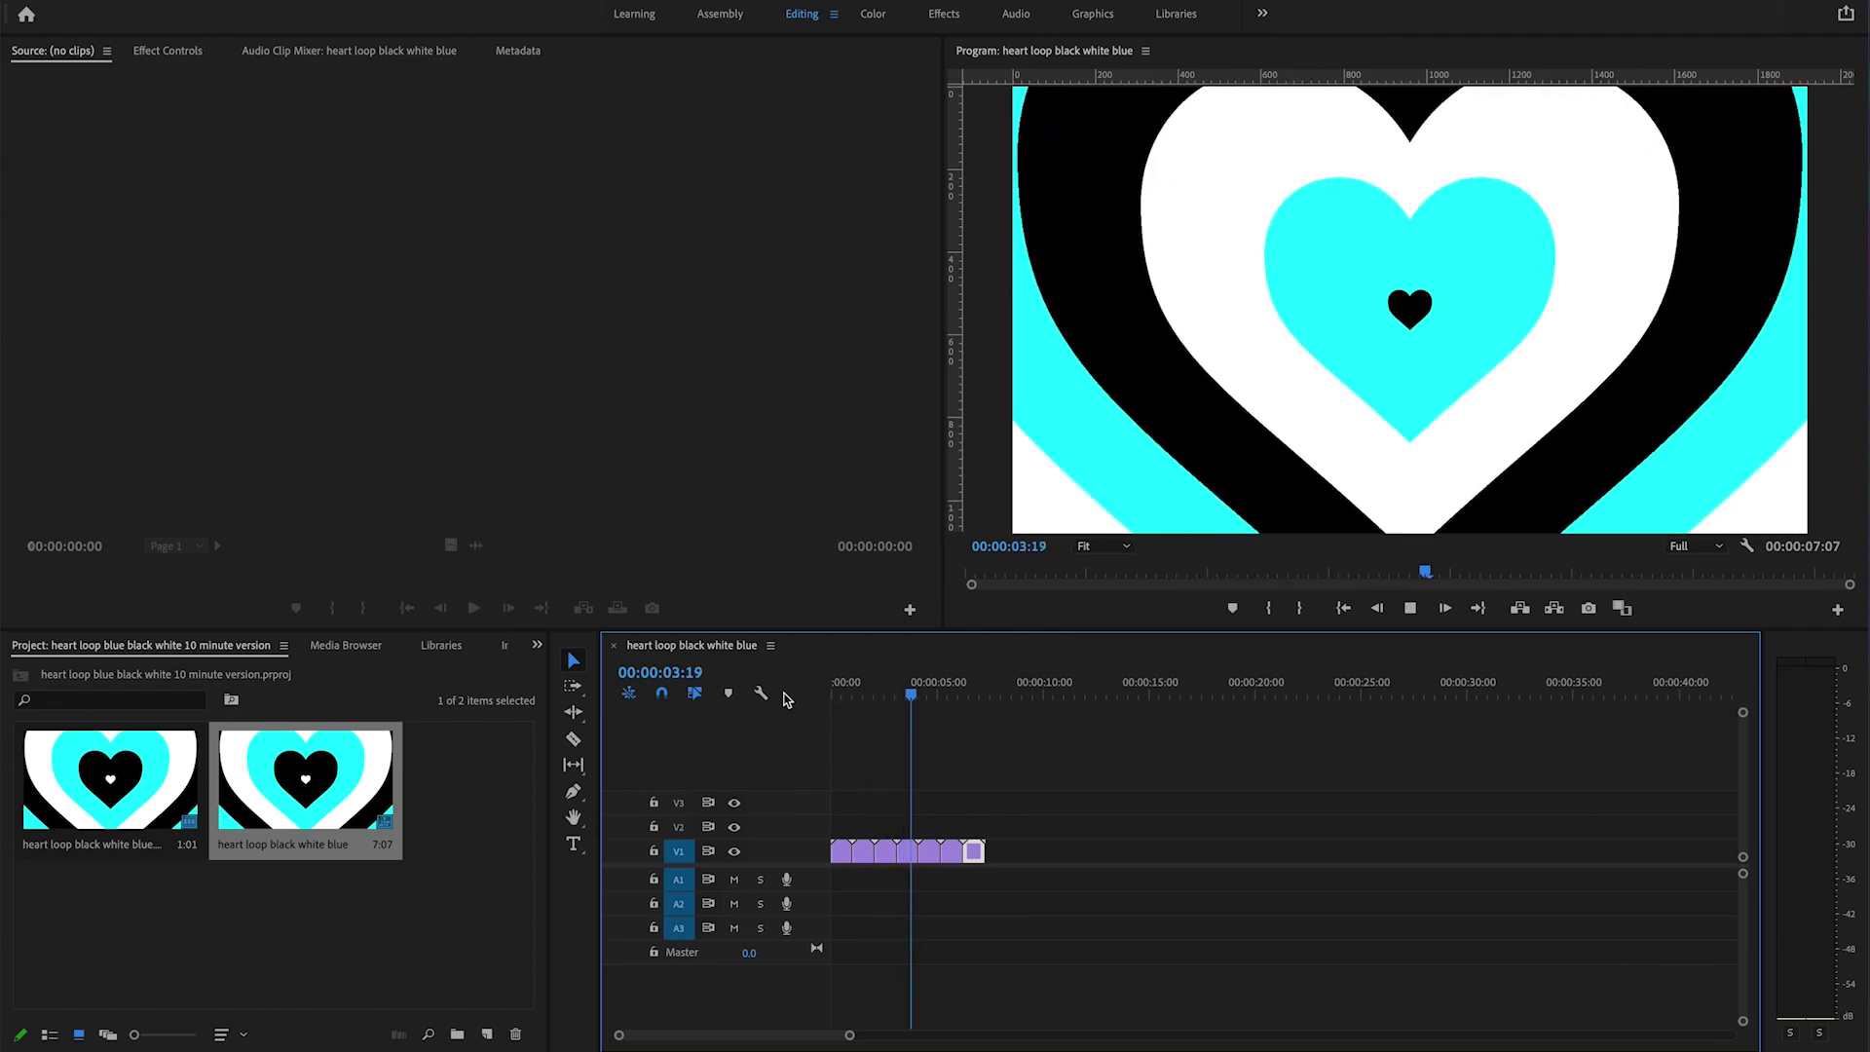
key(space)
Step: Select all seven heart loop clips on V1, copy them, and paste repeatedly end to end from the sequence start up to 00:10:12:12
drag(1064, 827, 786, 891)
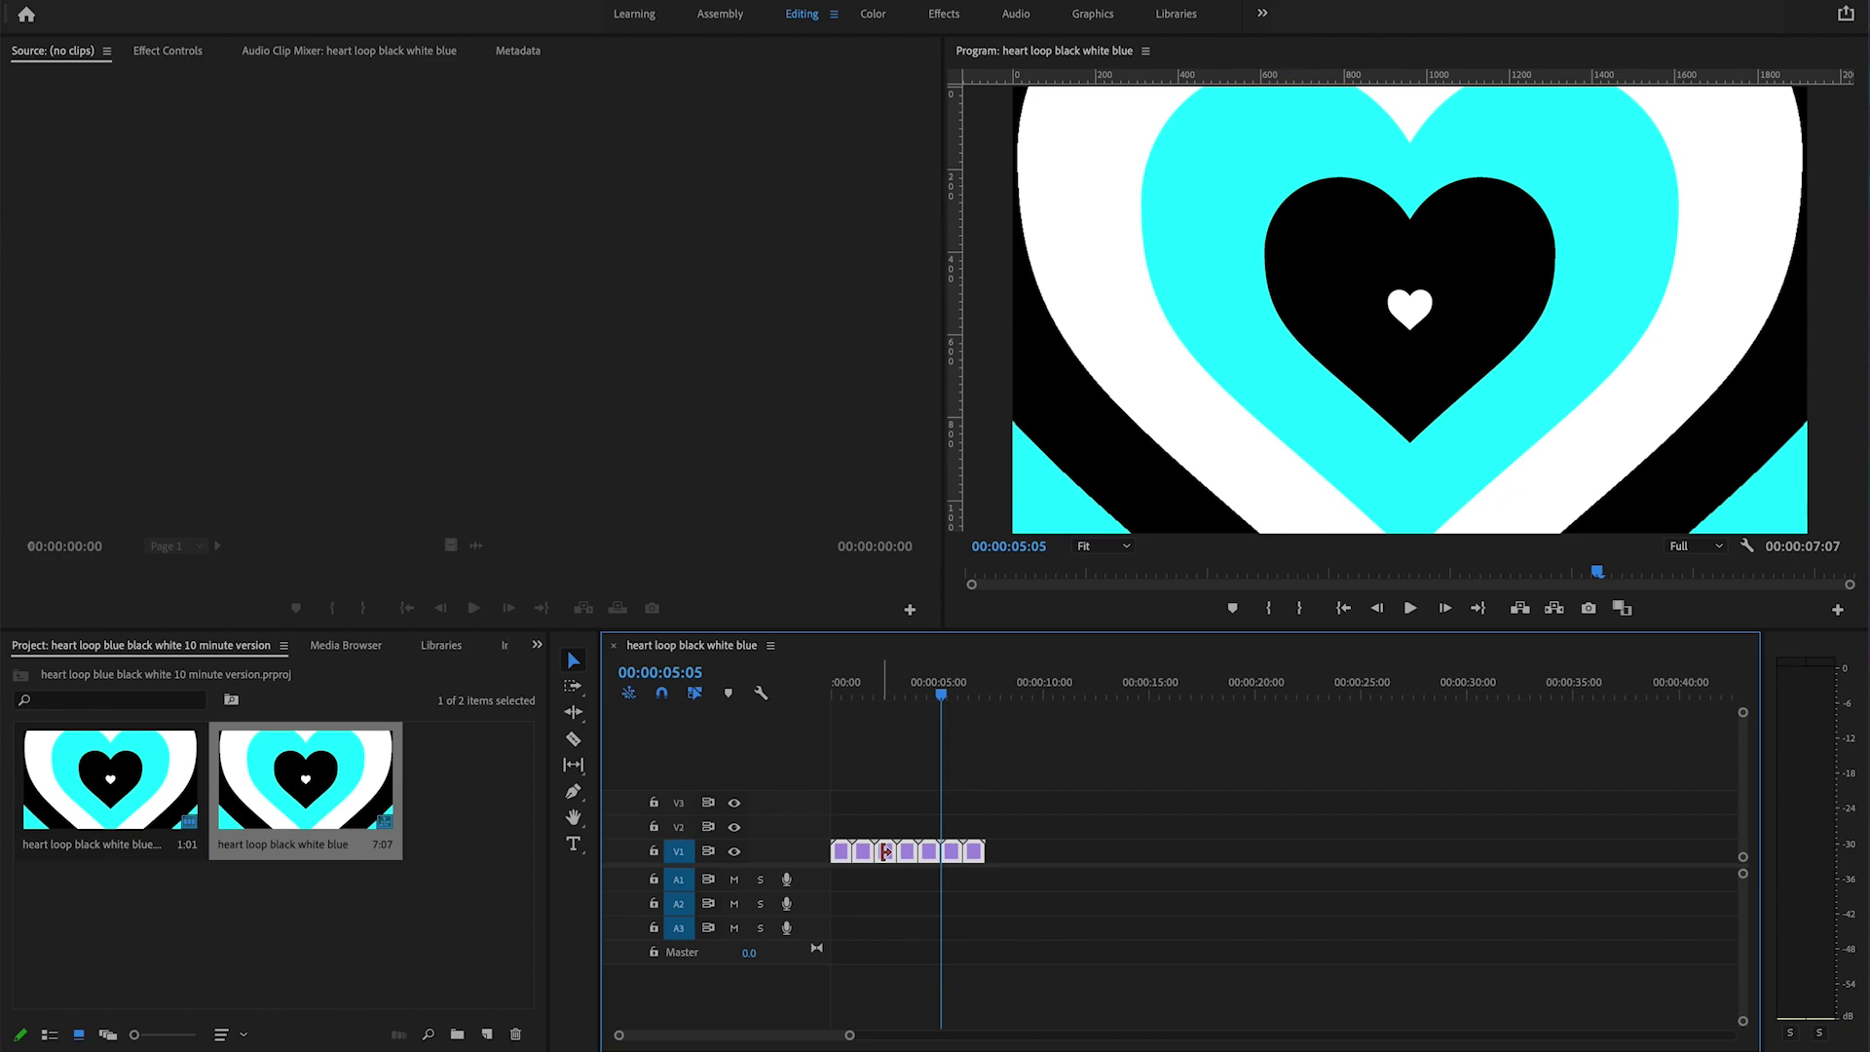
key(Home)
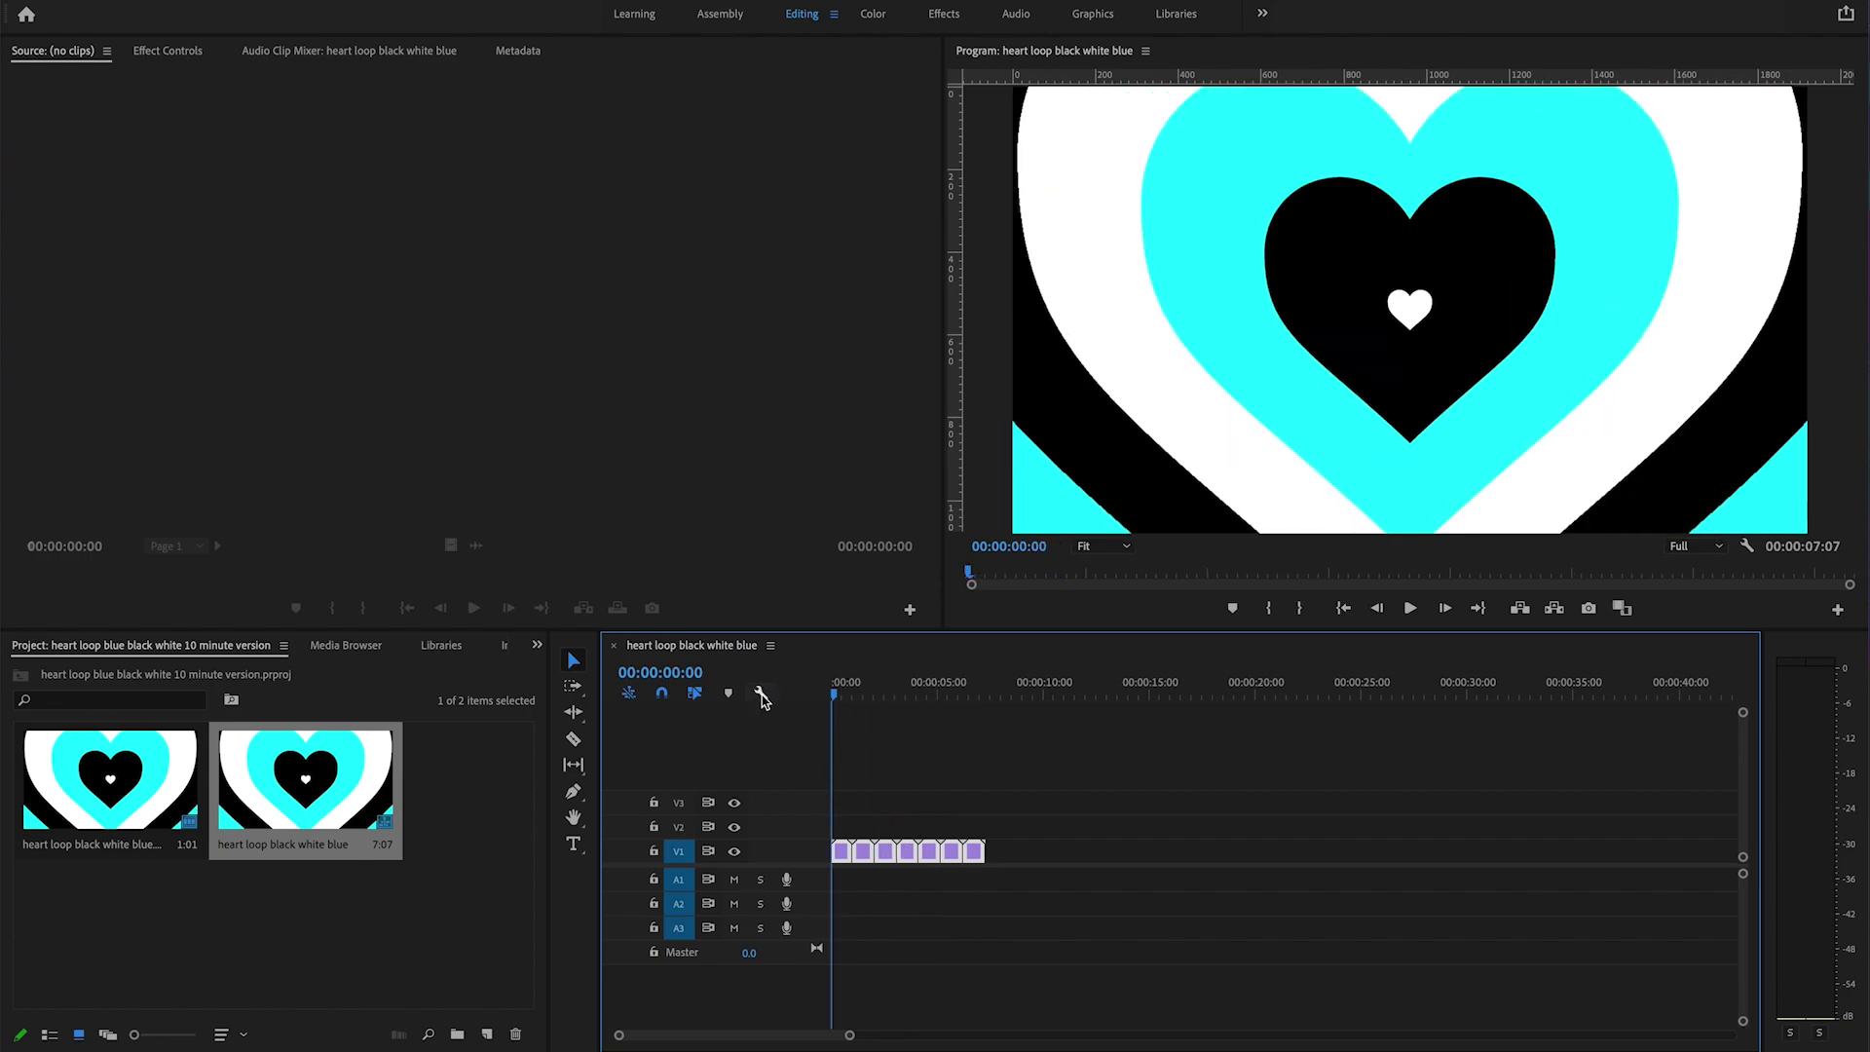
key(ctrl+v)
key(ctrl+v)
key(ctrl+v)
key(ctrl+v)
key(ctrl+v)
key(ctrl+v)
key(ctrl+v)
key(ctrl+v)
key(ctrl+v)
key(ctrl+v)
key(ctrl+v)
key(ctrl+v)
key(ctrl+v)
key(ctrl+v)
key(ctrl+v)
key(ctrl+v)
key(ctrl+v)
key(ctrl+v)
key(ctrl+v)
key(ctrl+v)
key(ctrl+v)
key(ctrl+v)
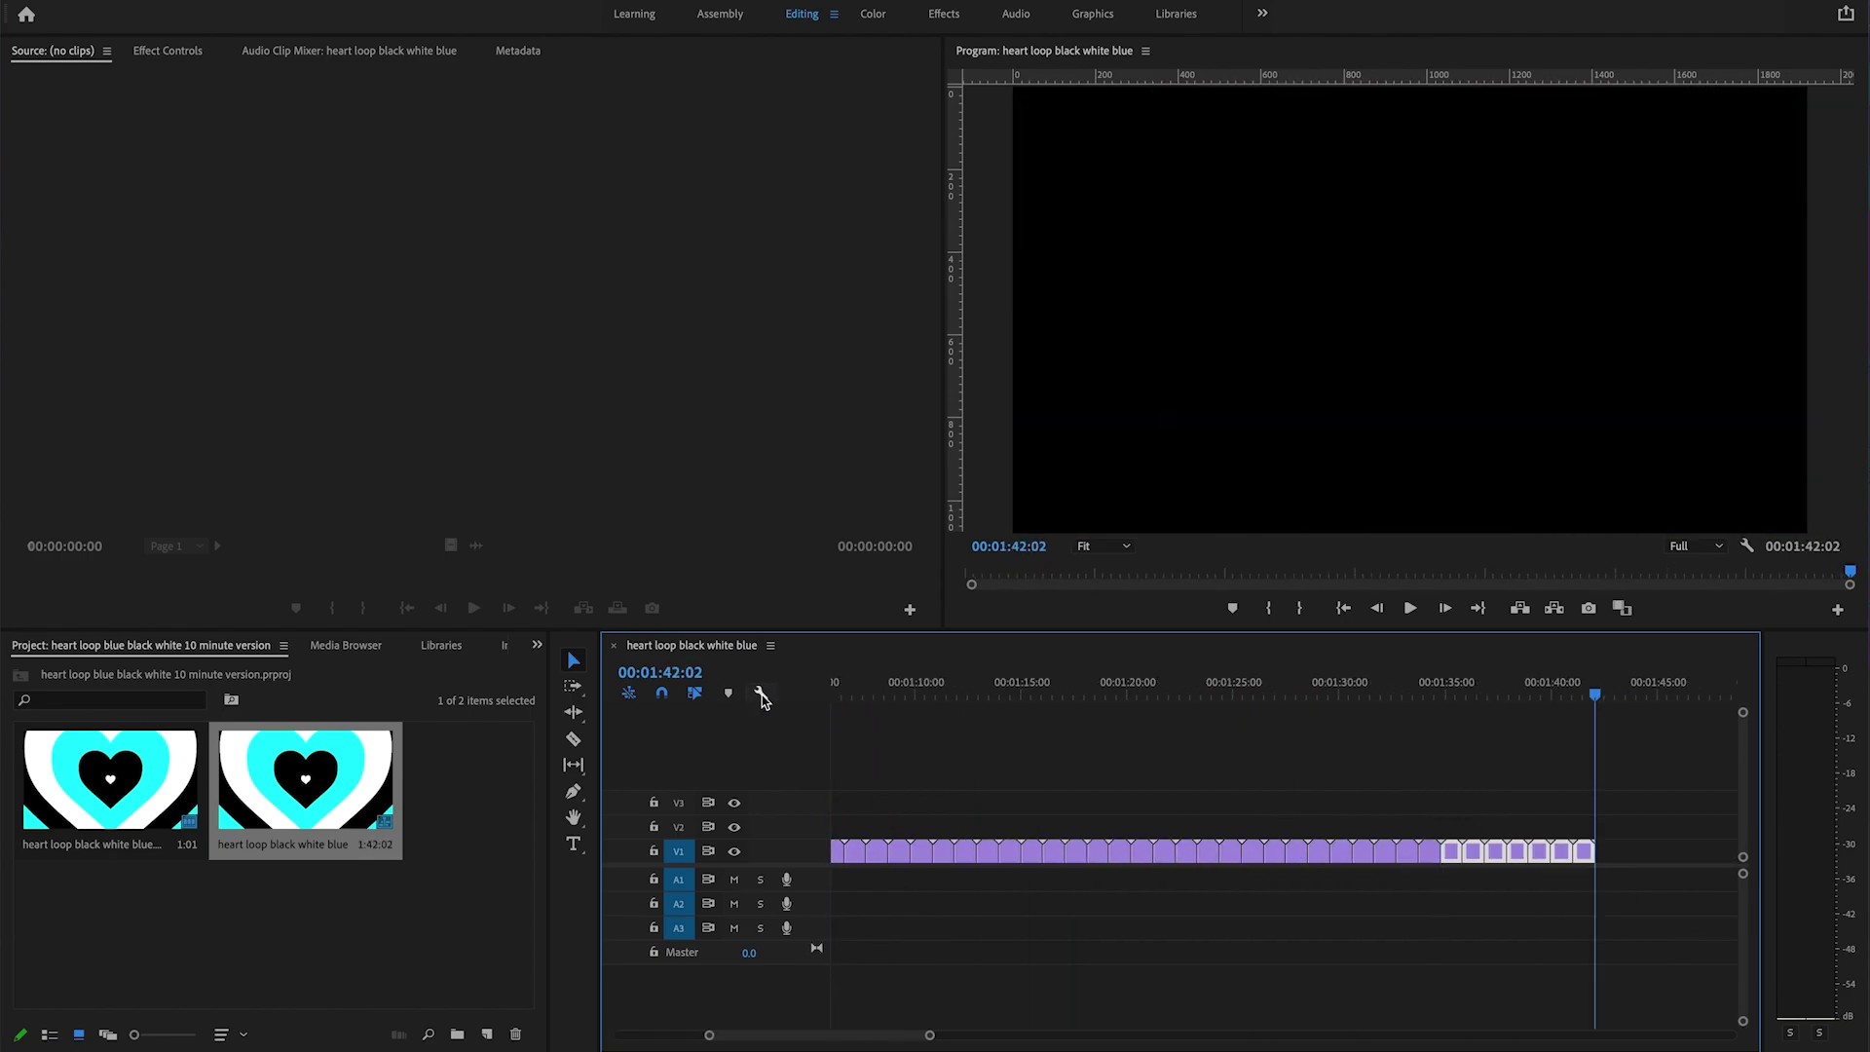
key(ctrl+v)
key(ctrl+v)
key(ctrl+v)
key(ctrl+v)
key(ctrl+v)
key(ctrl+v)
key(ctrl+v)
key(ctrl+v)
key(ctrl+v)
key(ctrl+v)
key(ctrl+v)
key(ctrl+v)
key(ctrl+v)
key(ctrl+v)
key(ctrl+v)
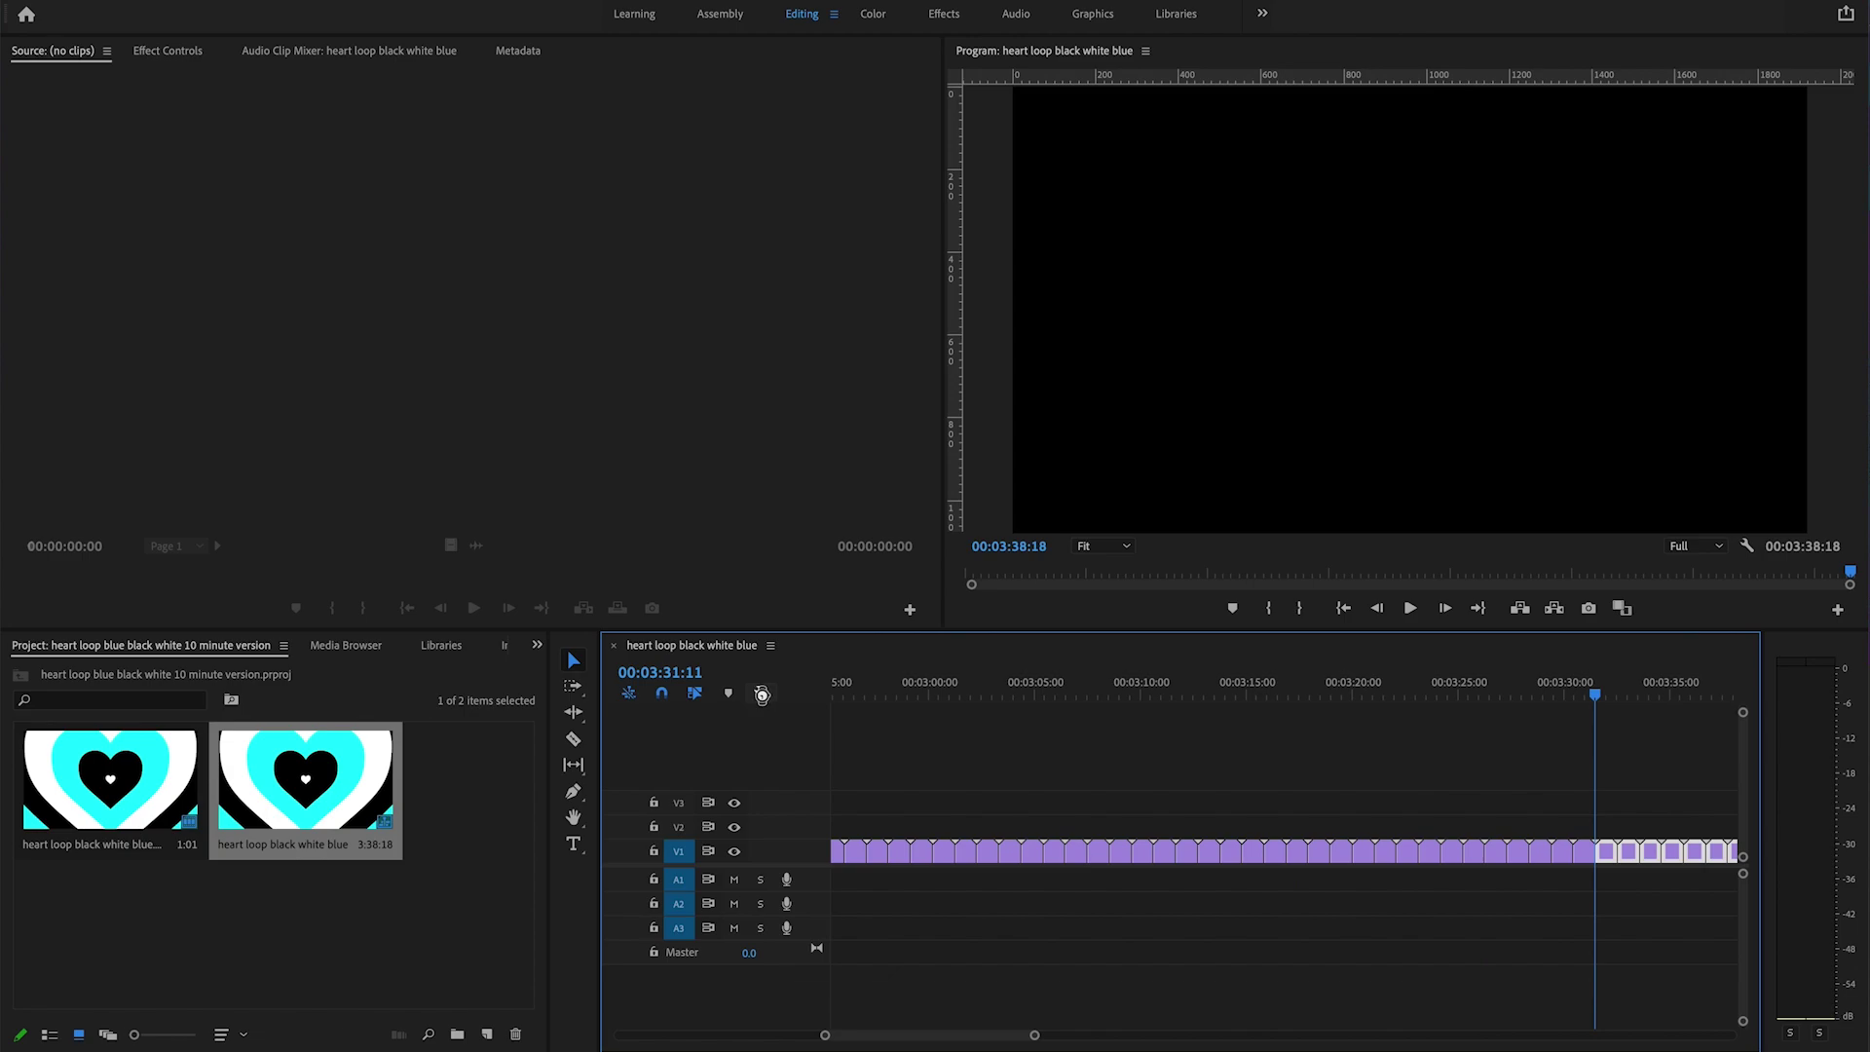
key(ctrl+v)
key(ctrl+v)
key(ctrl+v)
key(ctrl+v)
key(ctrl+v)
key(ctrl+v)
key(ctrl+v)
key(ctrl+v)
key(ctrl+v)
key(ctrl+v)
key(ctrl+v)
key(ctrl+v)
key(ctrl+v)
key(ctrl+v)
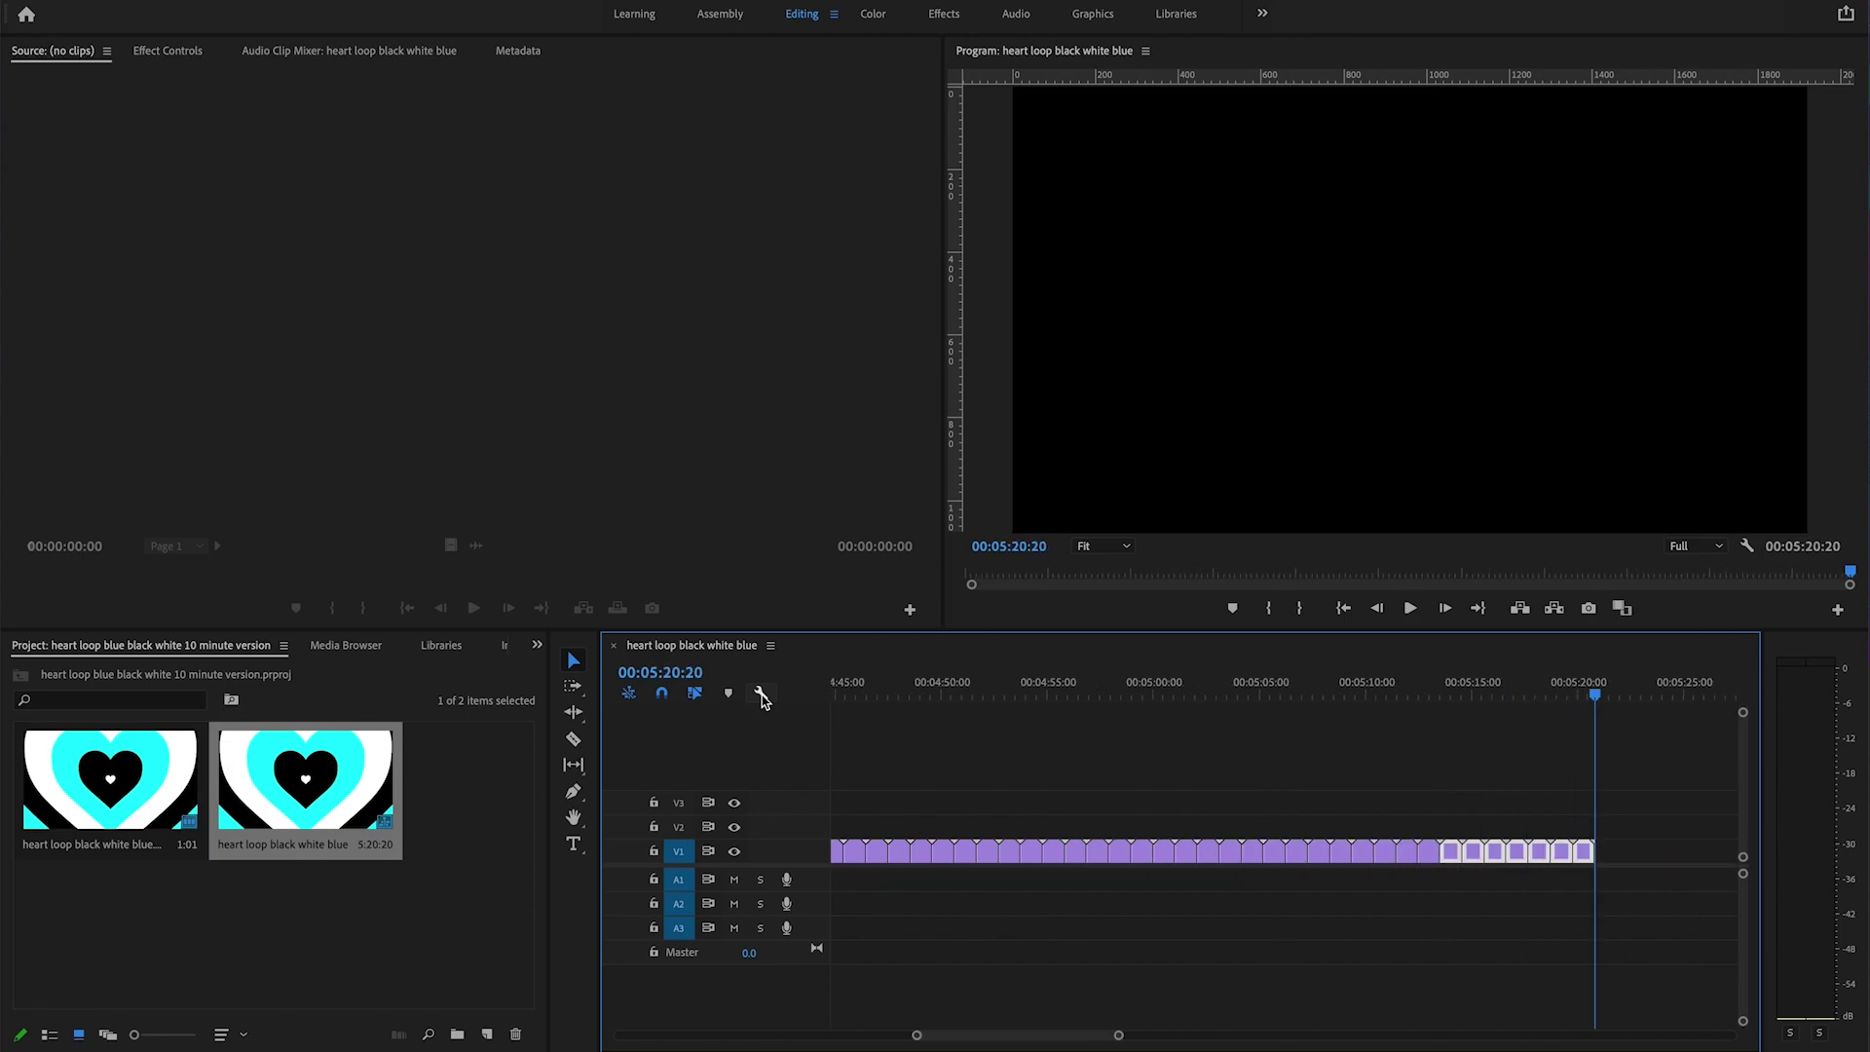
key(ctrl+v)
key(ctrl+v)
key(ctrl+v)
key(ctrl+v)
key(ctrl+v)
key(ctrl+v)
key(ctrl+v)
key(ctrl+v)
key(ctrl+v)
key(ctrl+v)
key(ctrl+v)
key(ctrl+v)
key(ctrl+v)
key(ctrl+v)
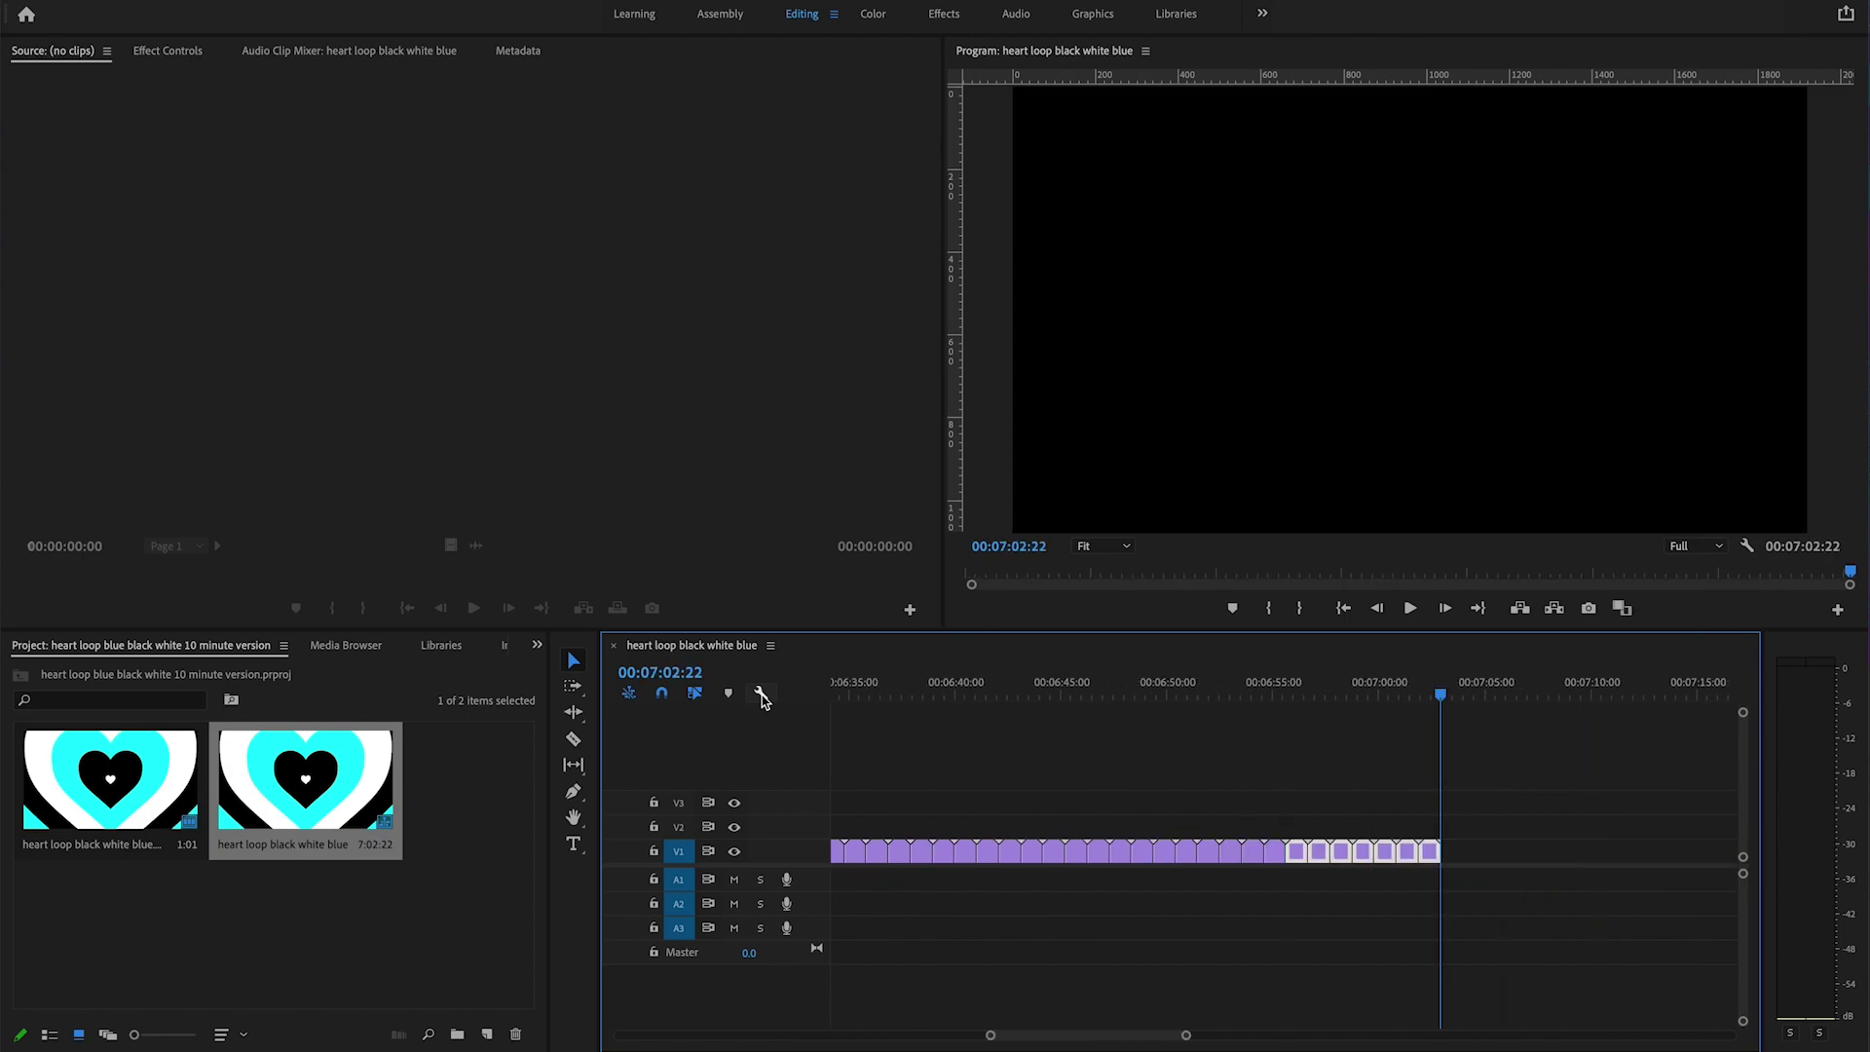
key(ctrl+v)
key(ctrl+v)
key(ctrl+v)
key(ctrl+v)
key(ctrl+v)
key(ctrl+v)
key(ctrl+v)
key(ctrl+v)
key(ctrl+v)
key(ctrl+v)
key(ctrl+v)
key(ctrl+v)
key(ctrl+v)
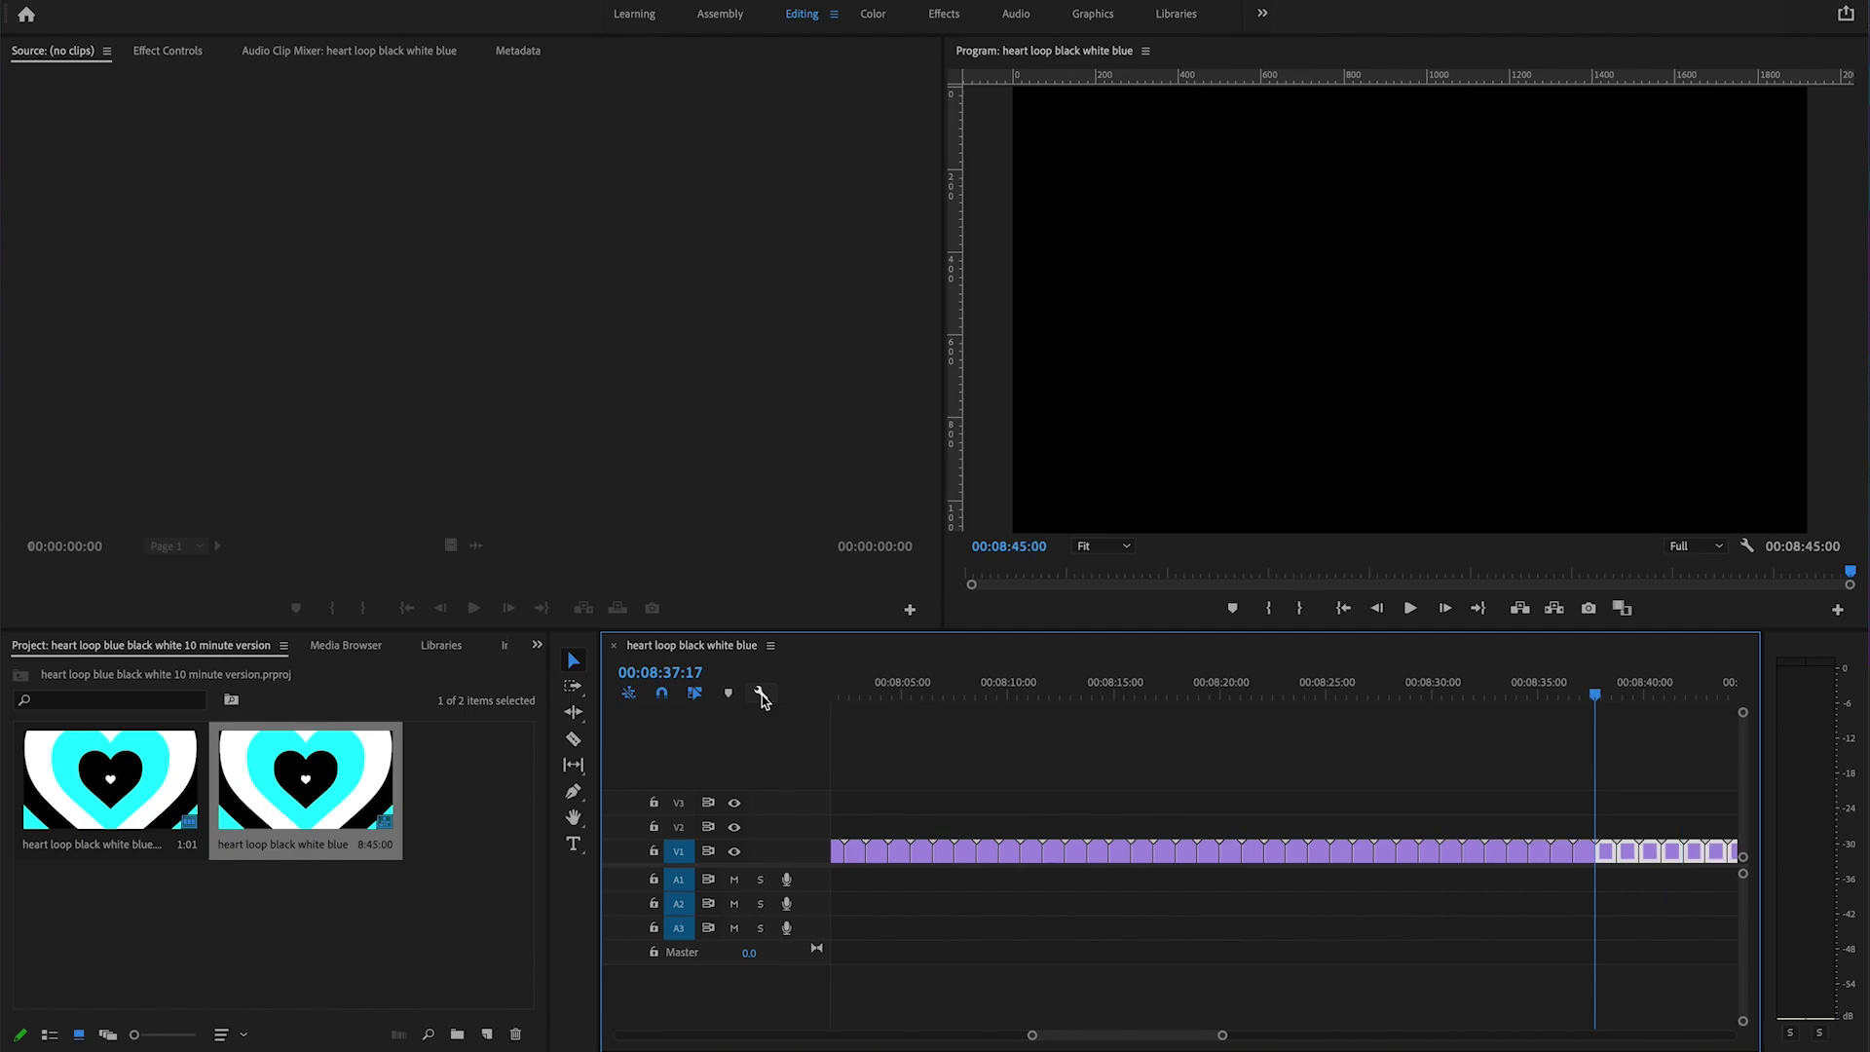
key(ctrl+v)
key(ctrl+v)
key(ctrl+v)
key(ctrl+v)
key(ctrl+v)
key(ctrl+v)
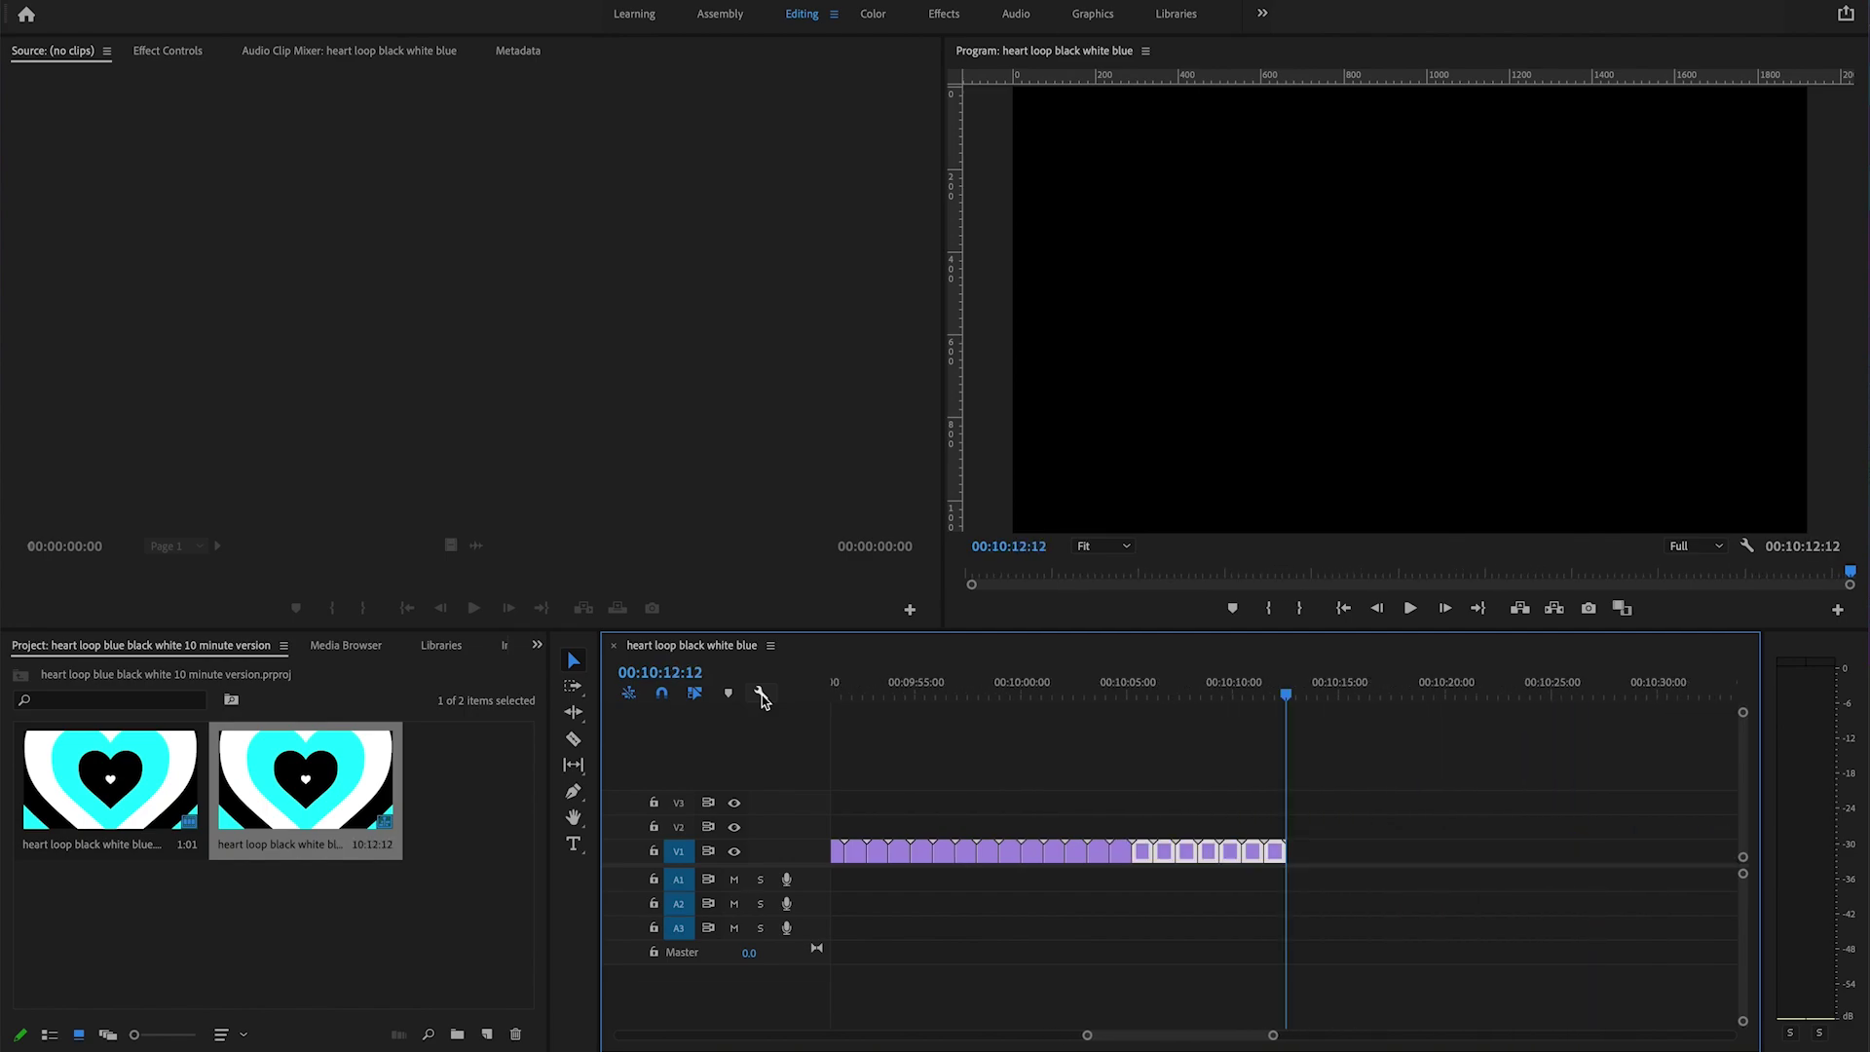
Step: Play the extended sequence from around 00:04:19:00 to check that the loop still runs smoothly midway through
scroll(1125, 828, down, 6)
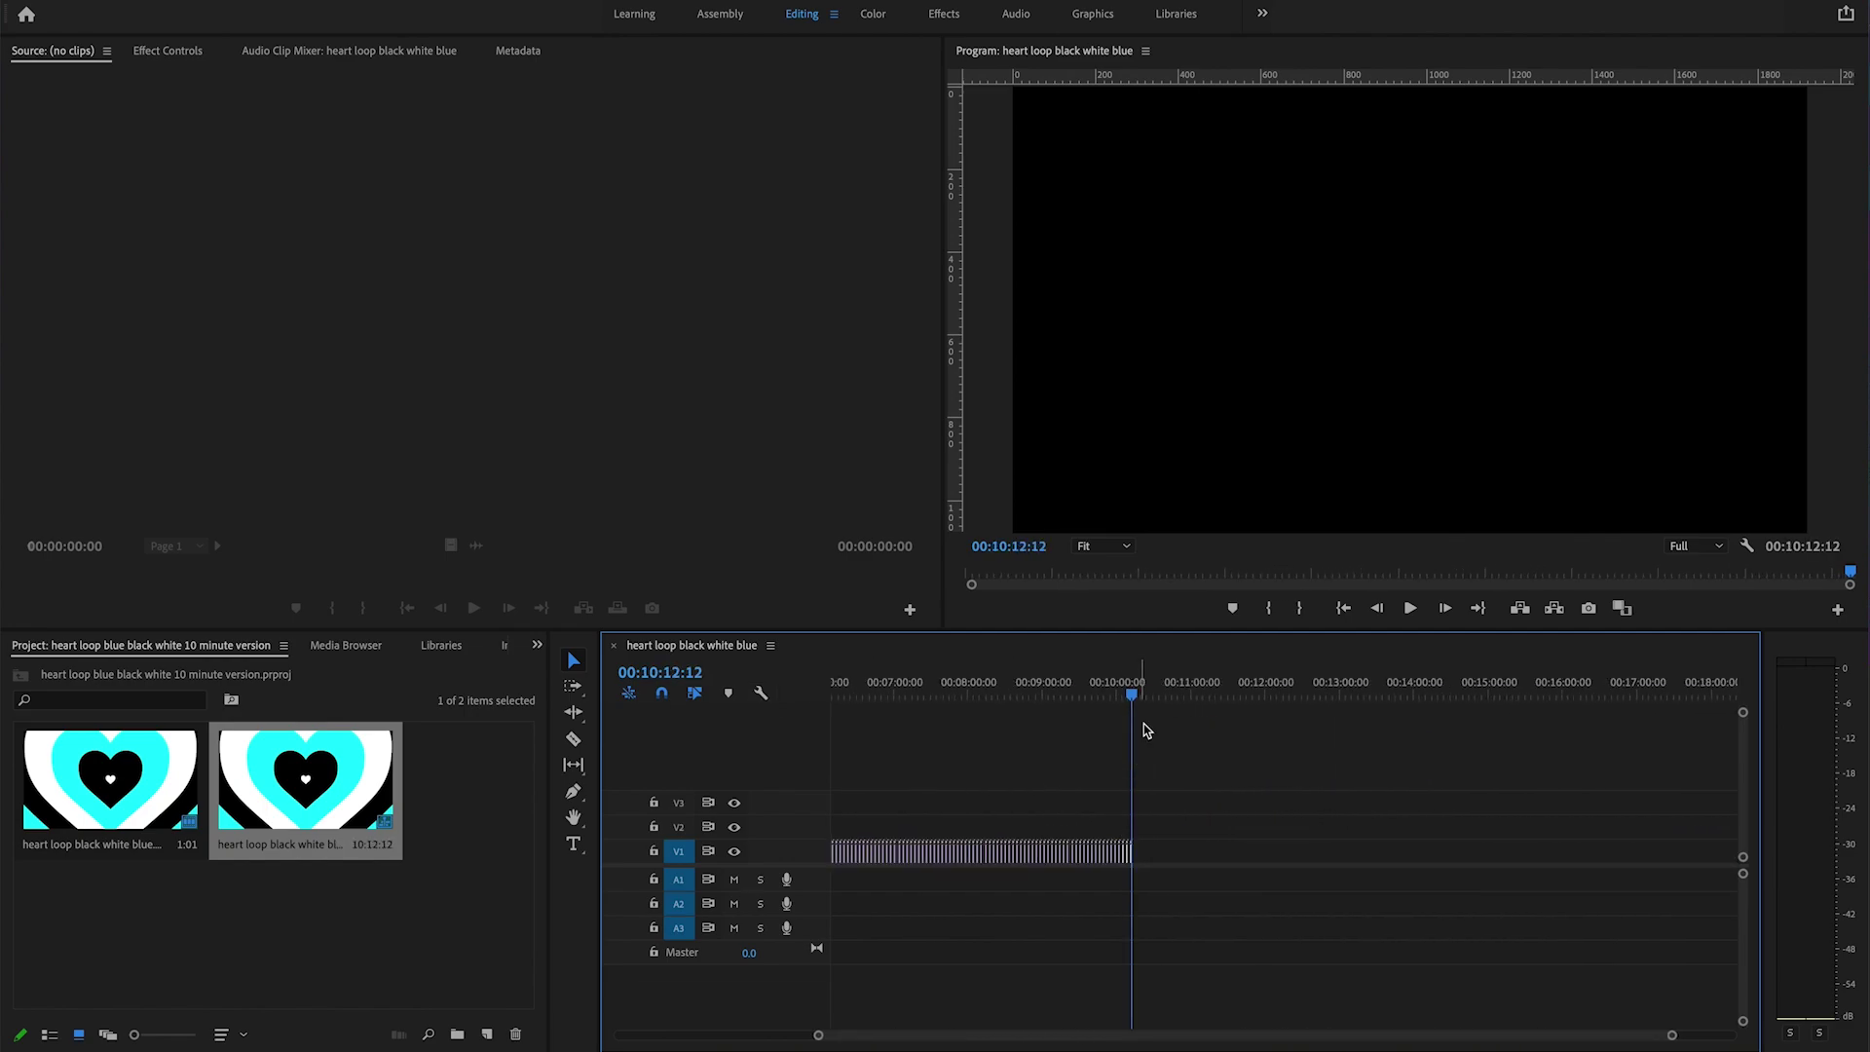
drag(1132, 702, 756, 689)
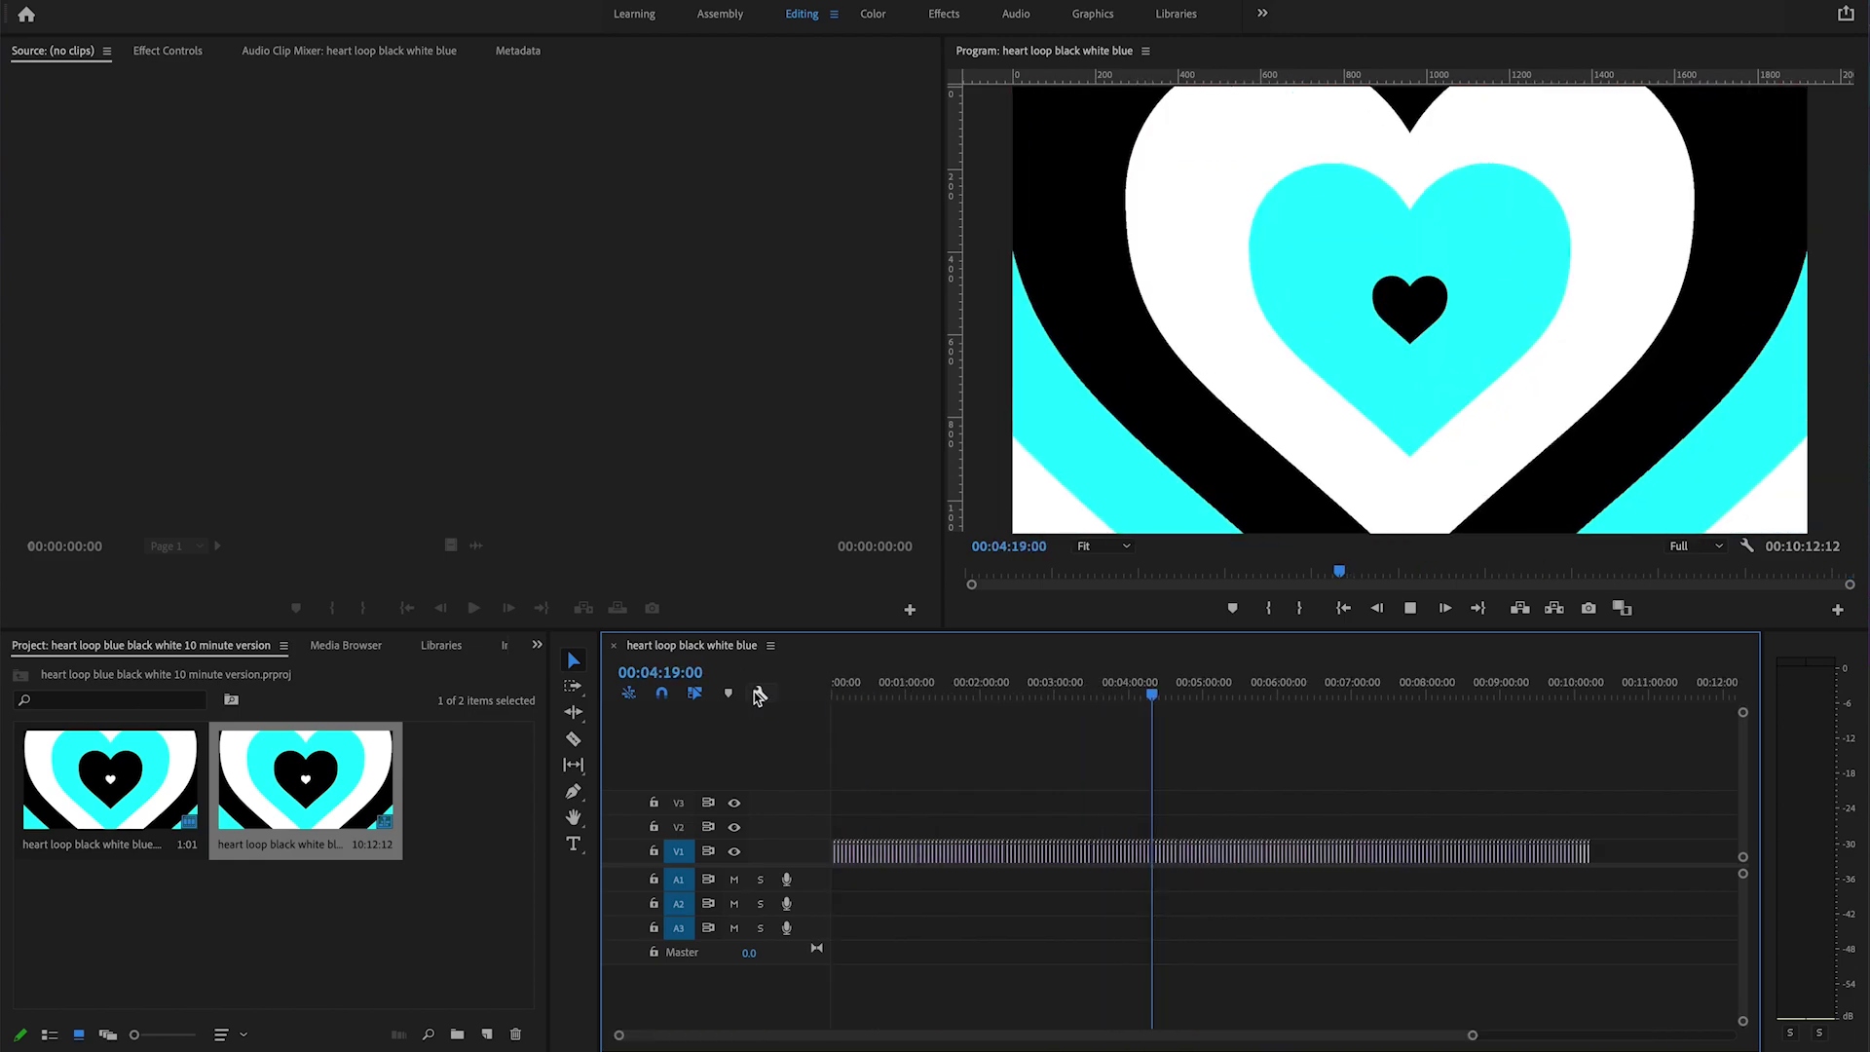
key(space)
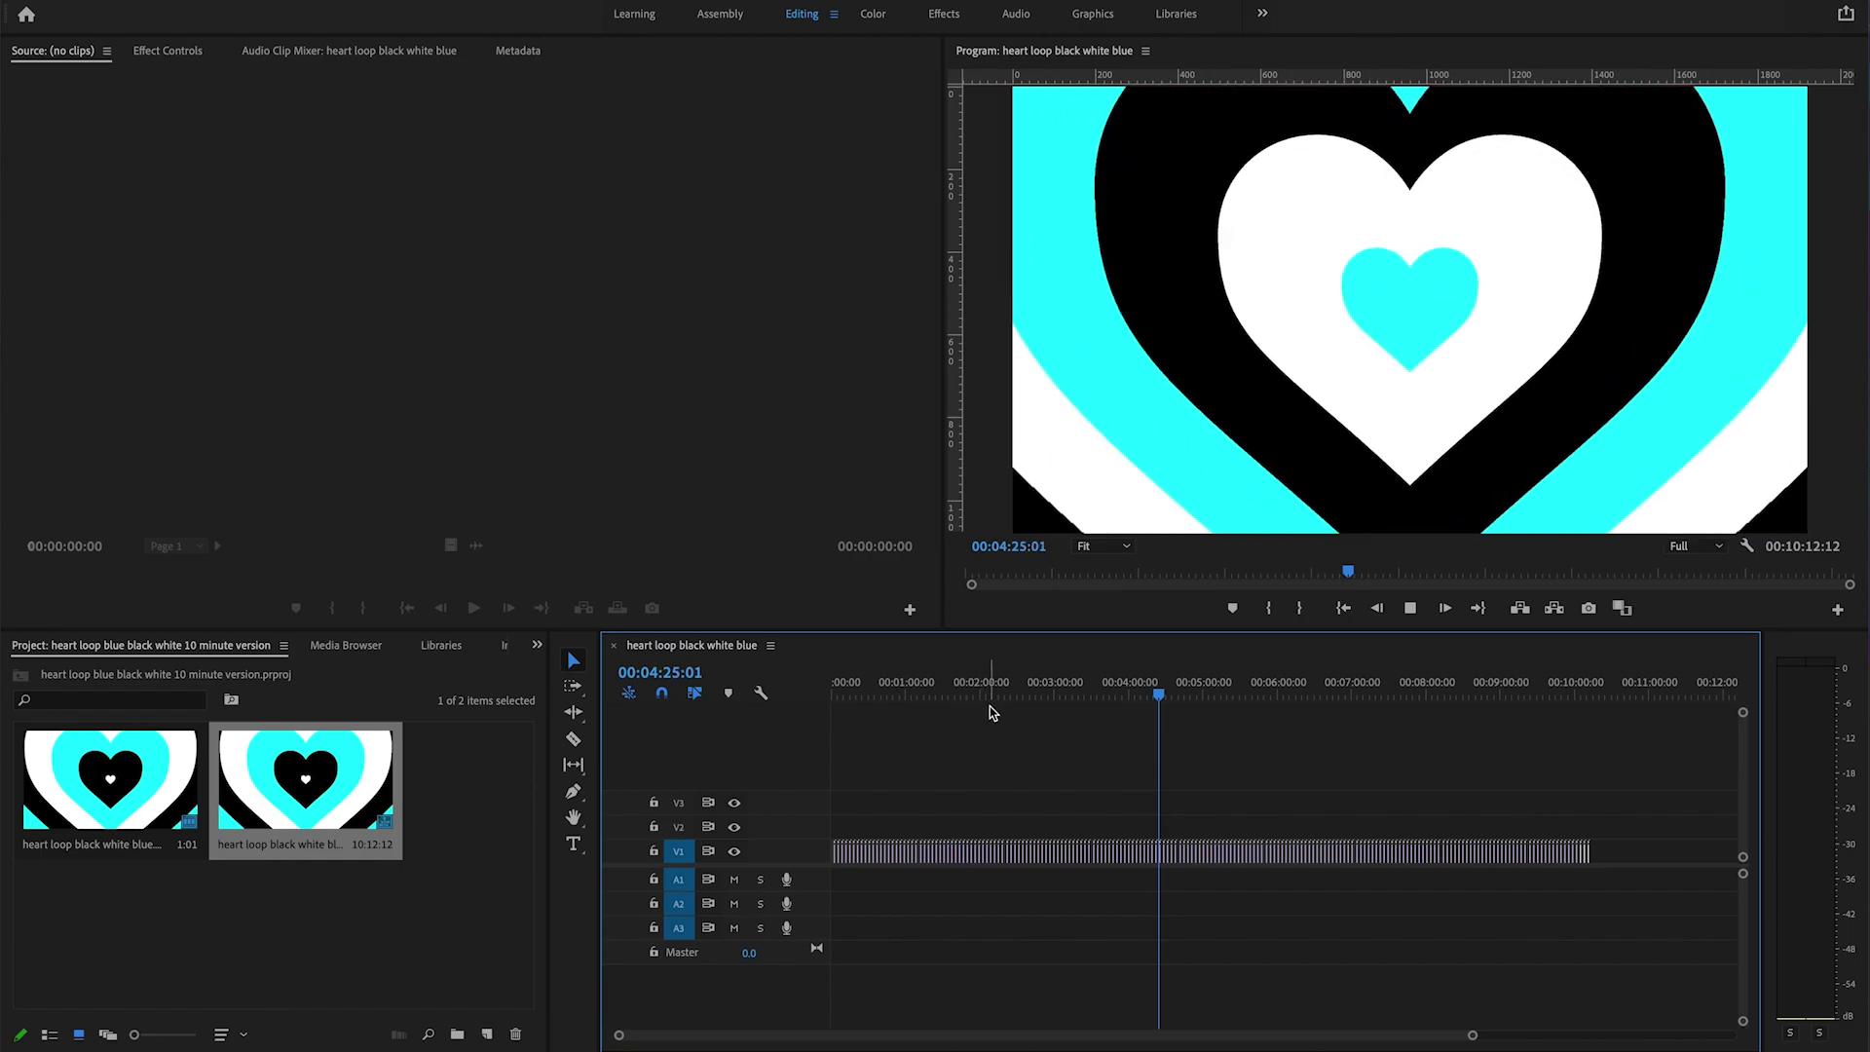
key(space)
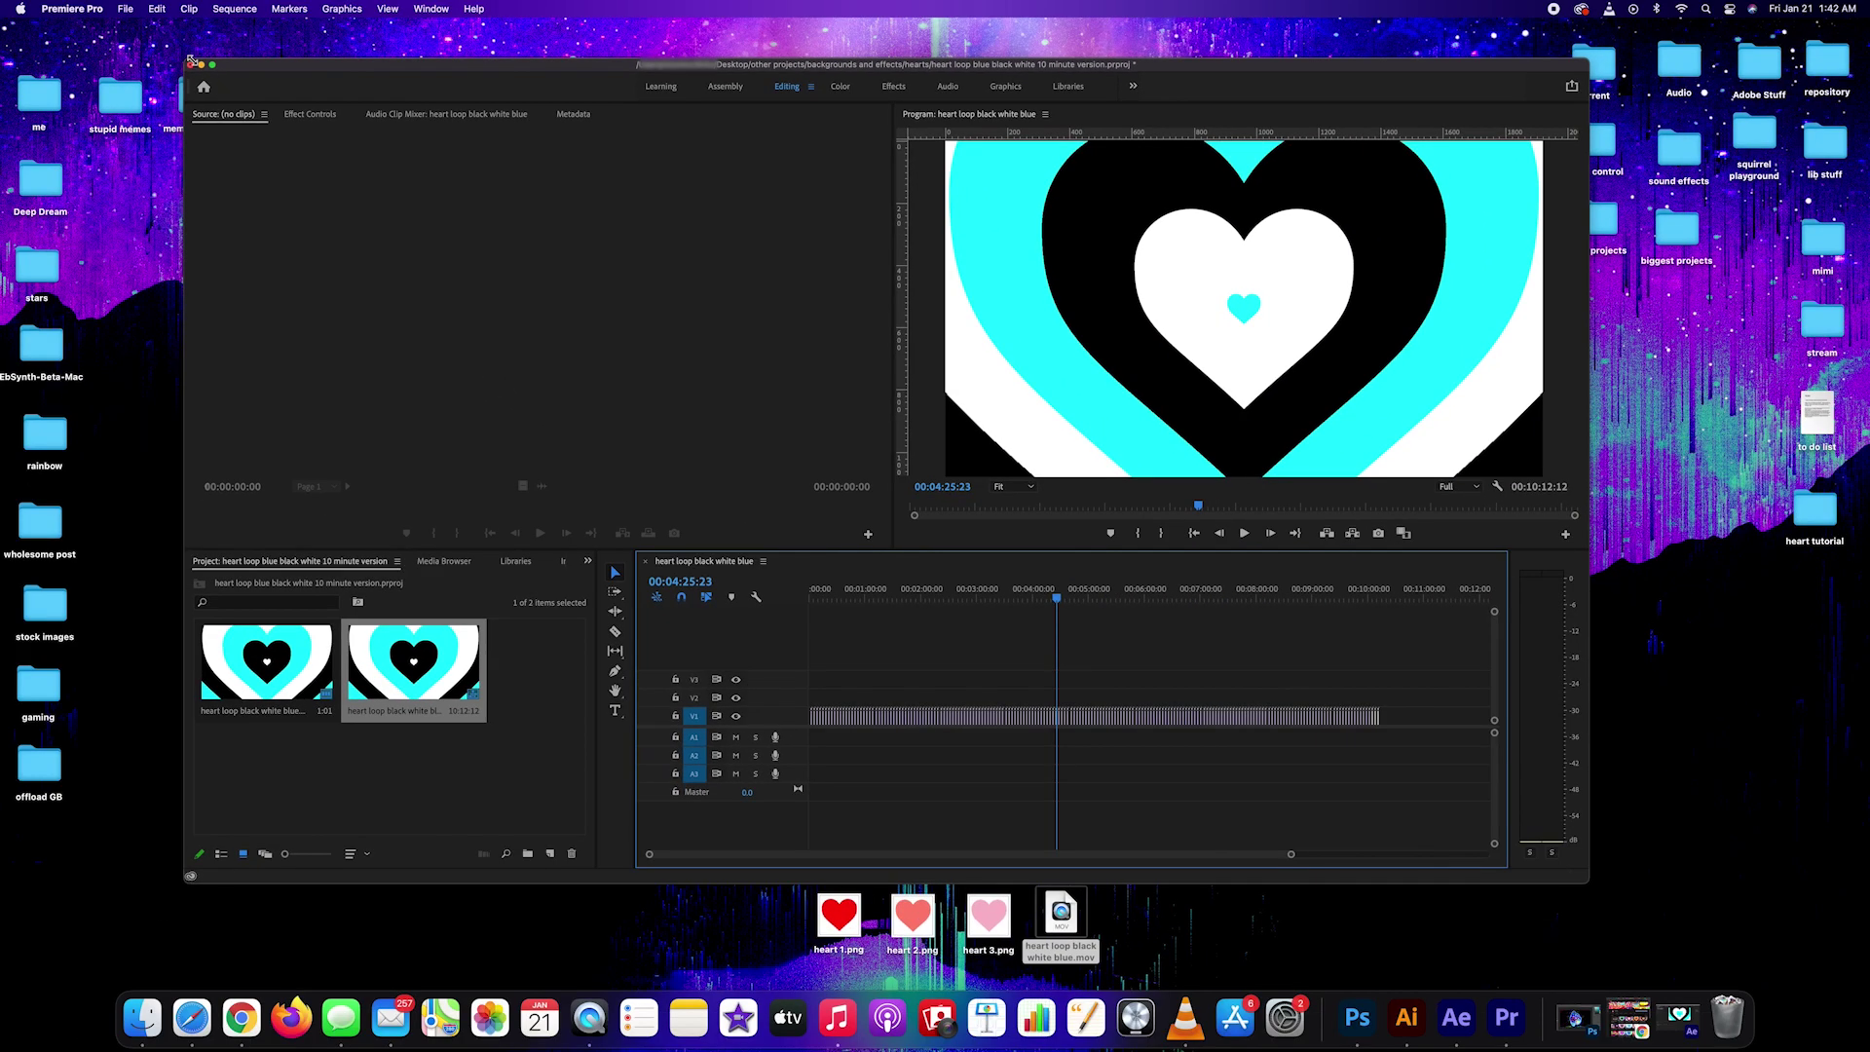
Step: Export the sequence as heart loop black white blue.mp4 in H.264 with the Match Source - High bitrate preset, reviewing the video settings first
click(128, 10)
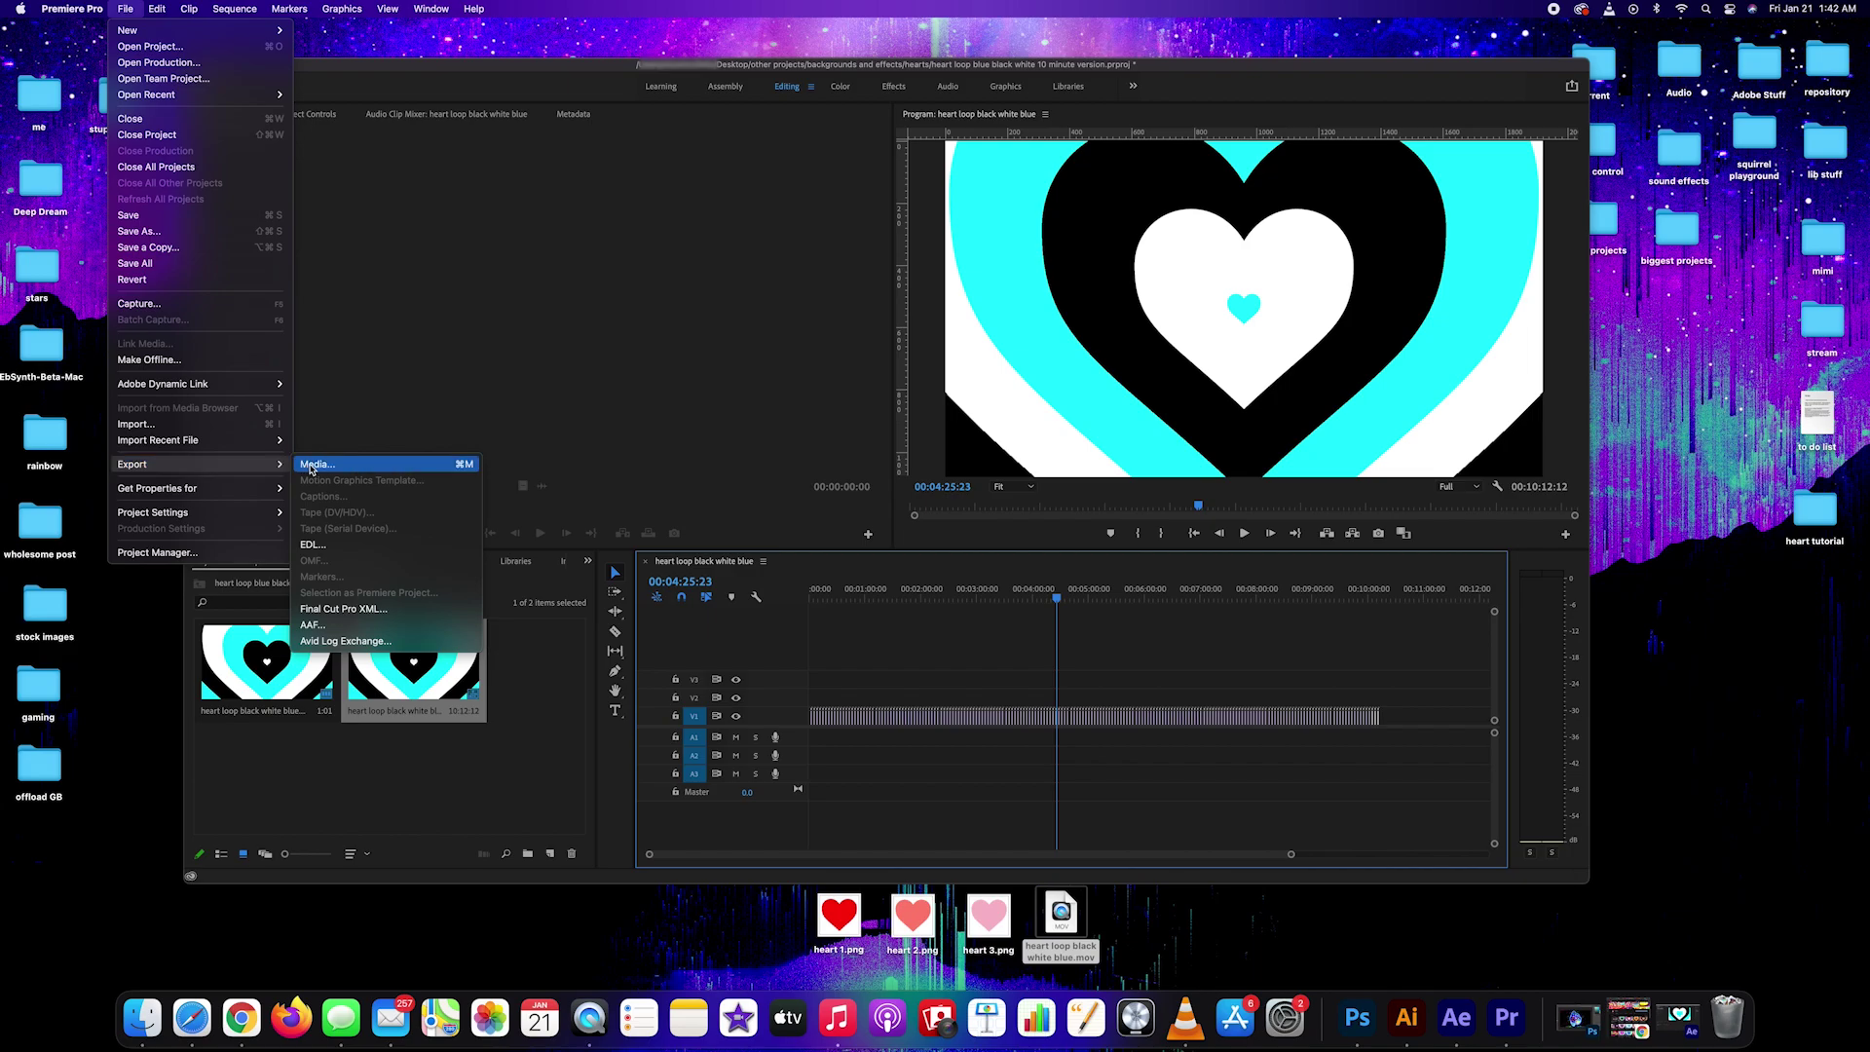
click(313, 464)
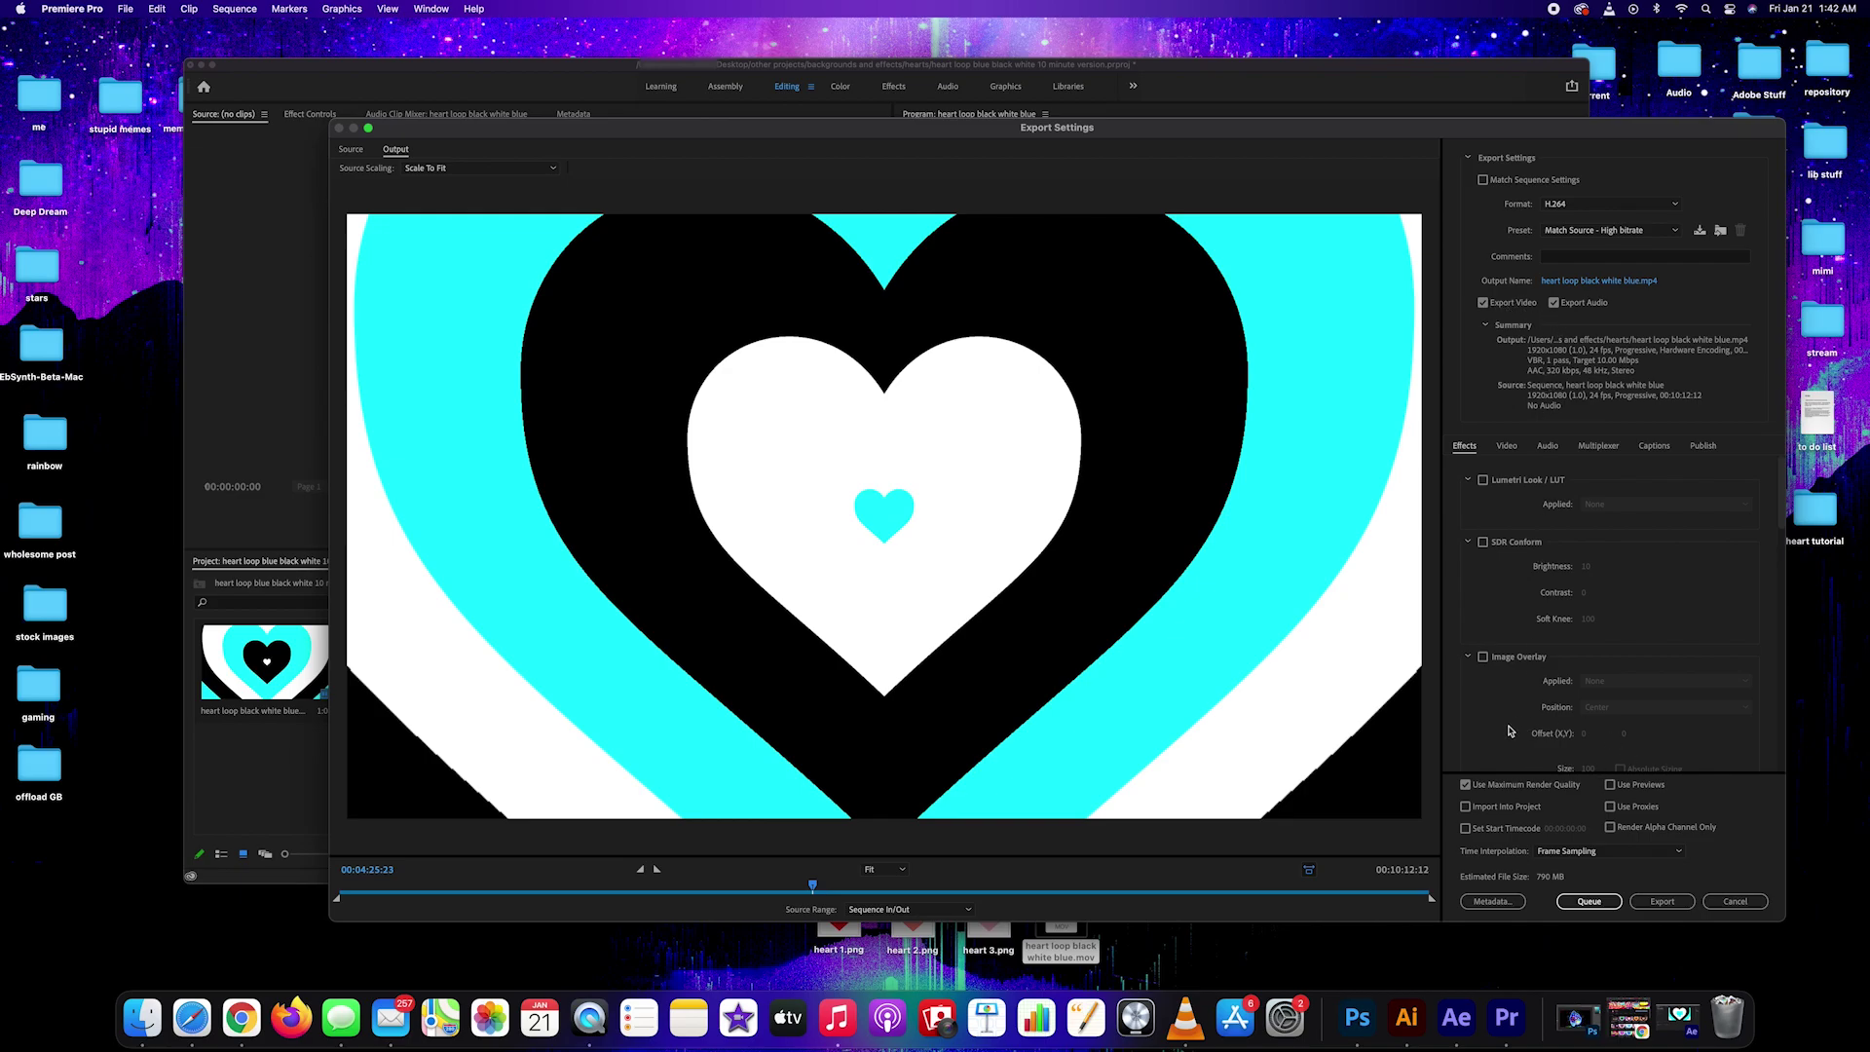
click(1505, 447)
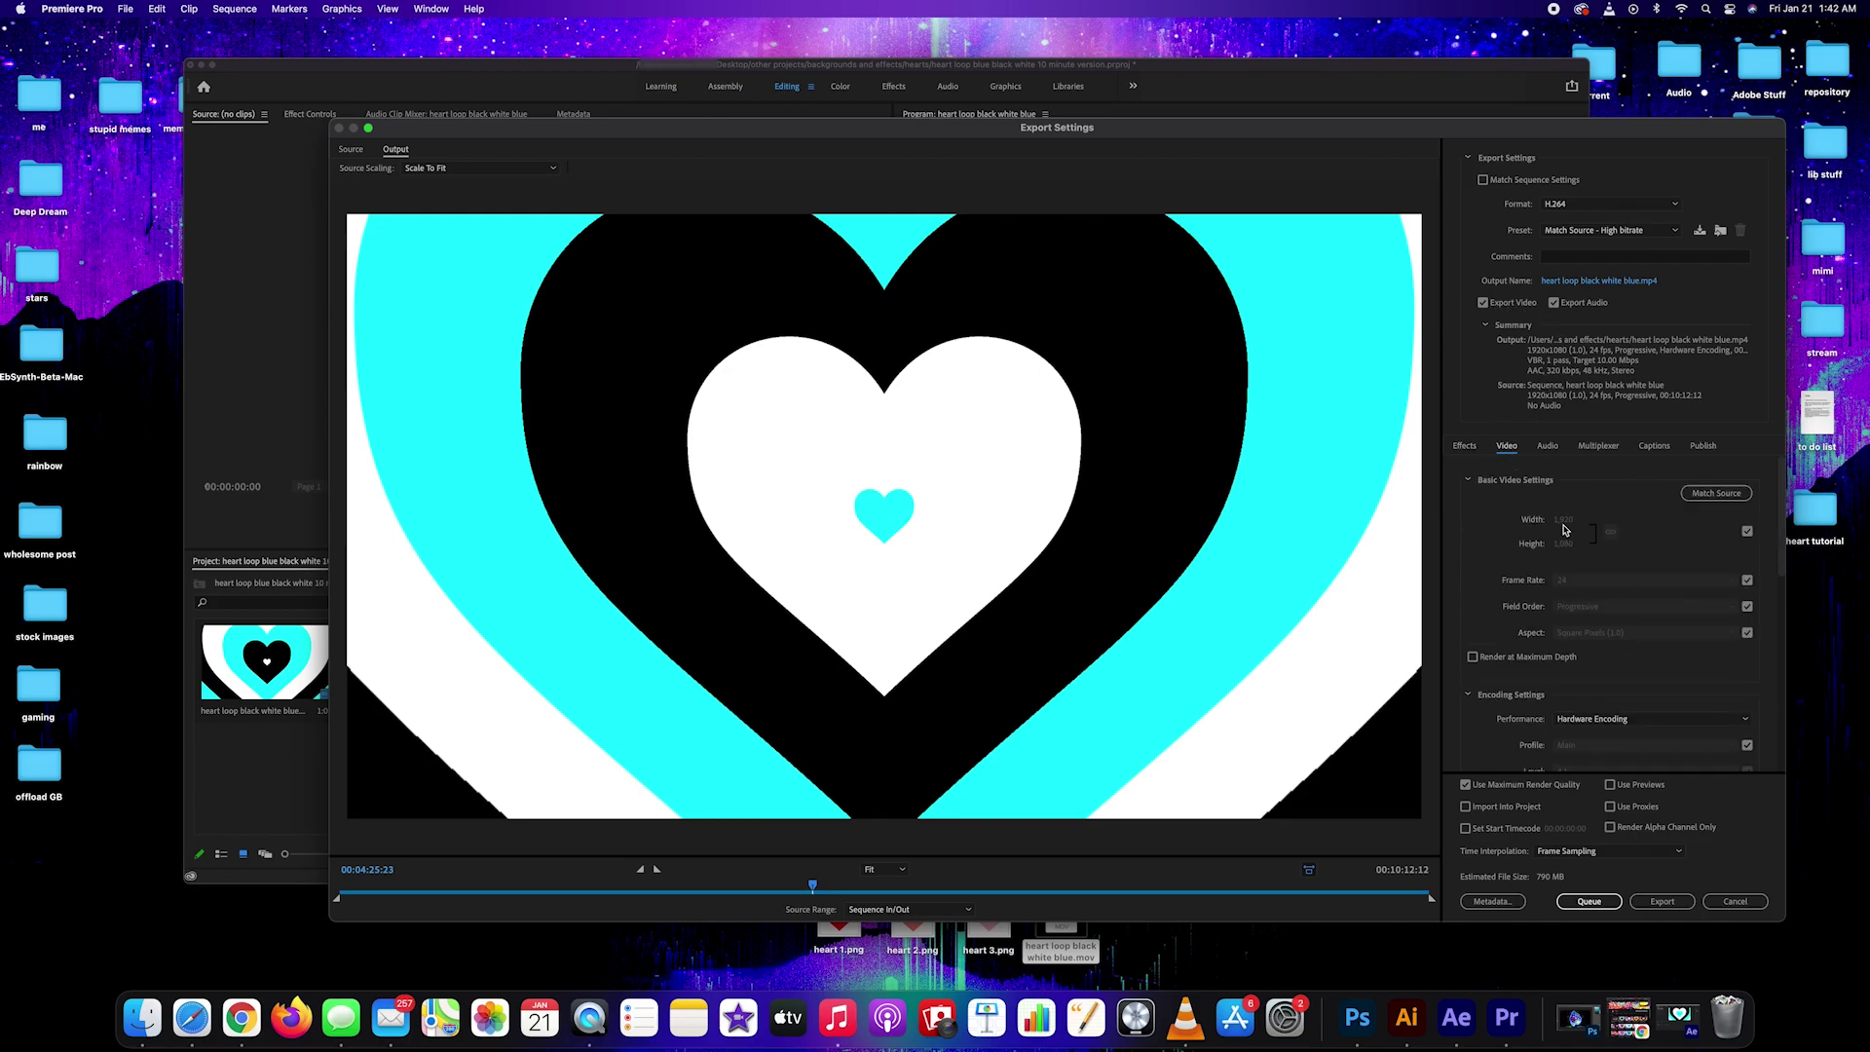
scroll(1571, 526, down, 5)
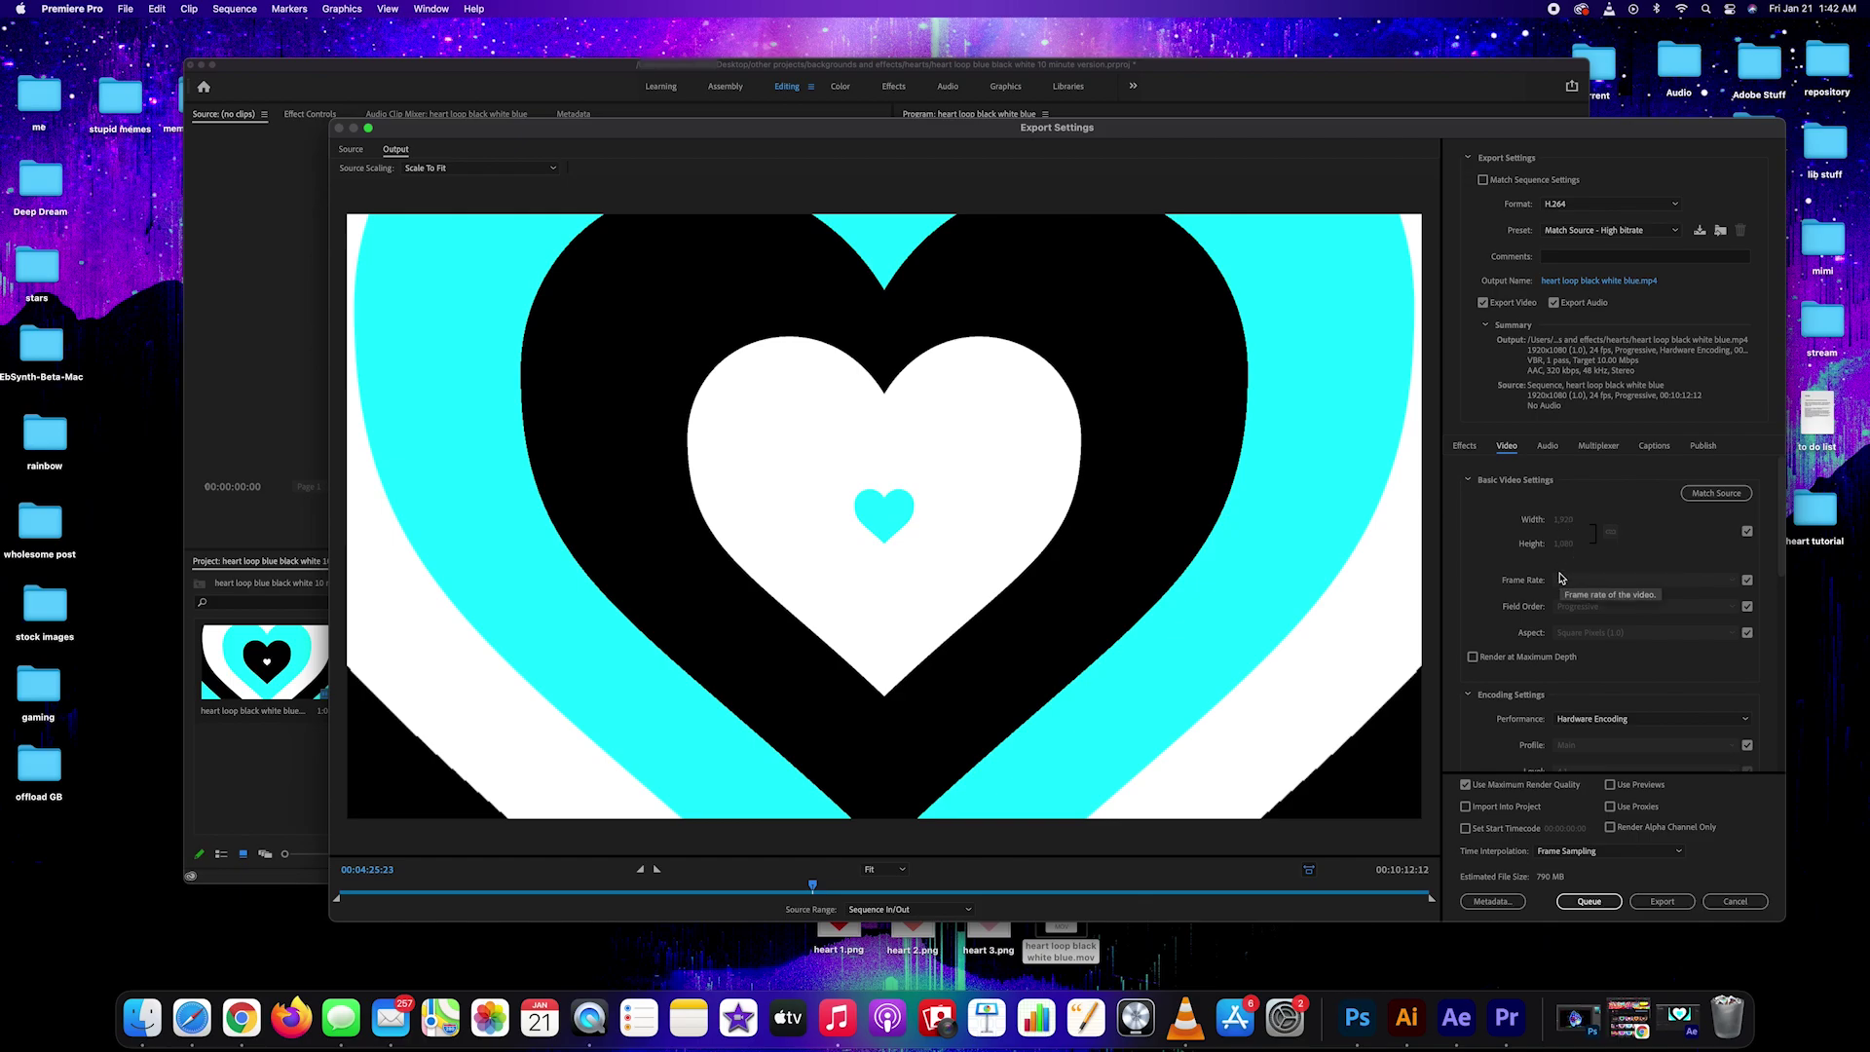
click(1662, 901)
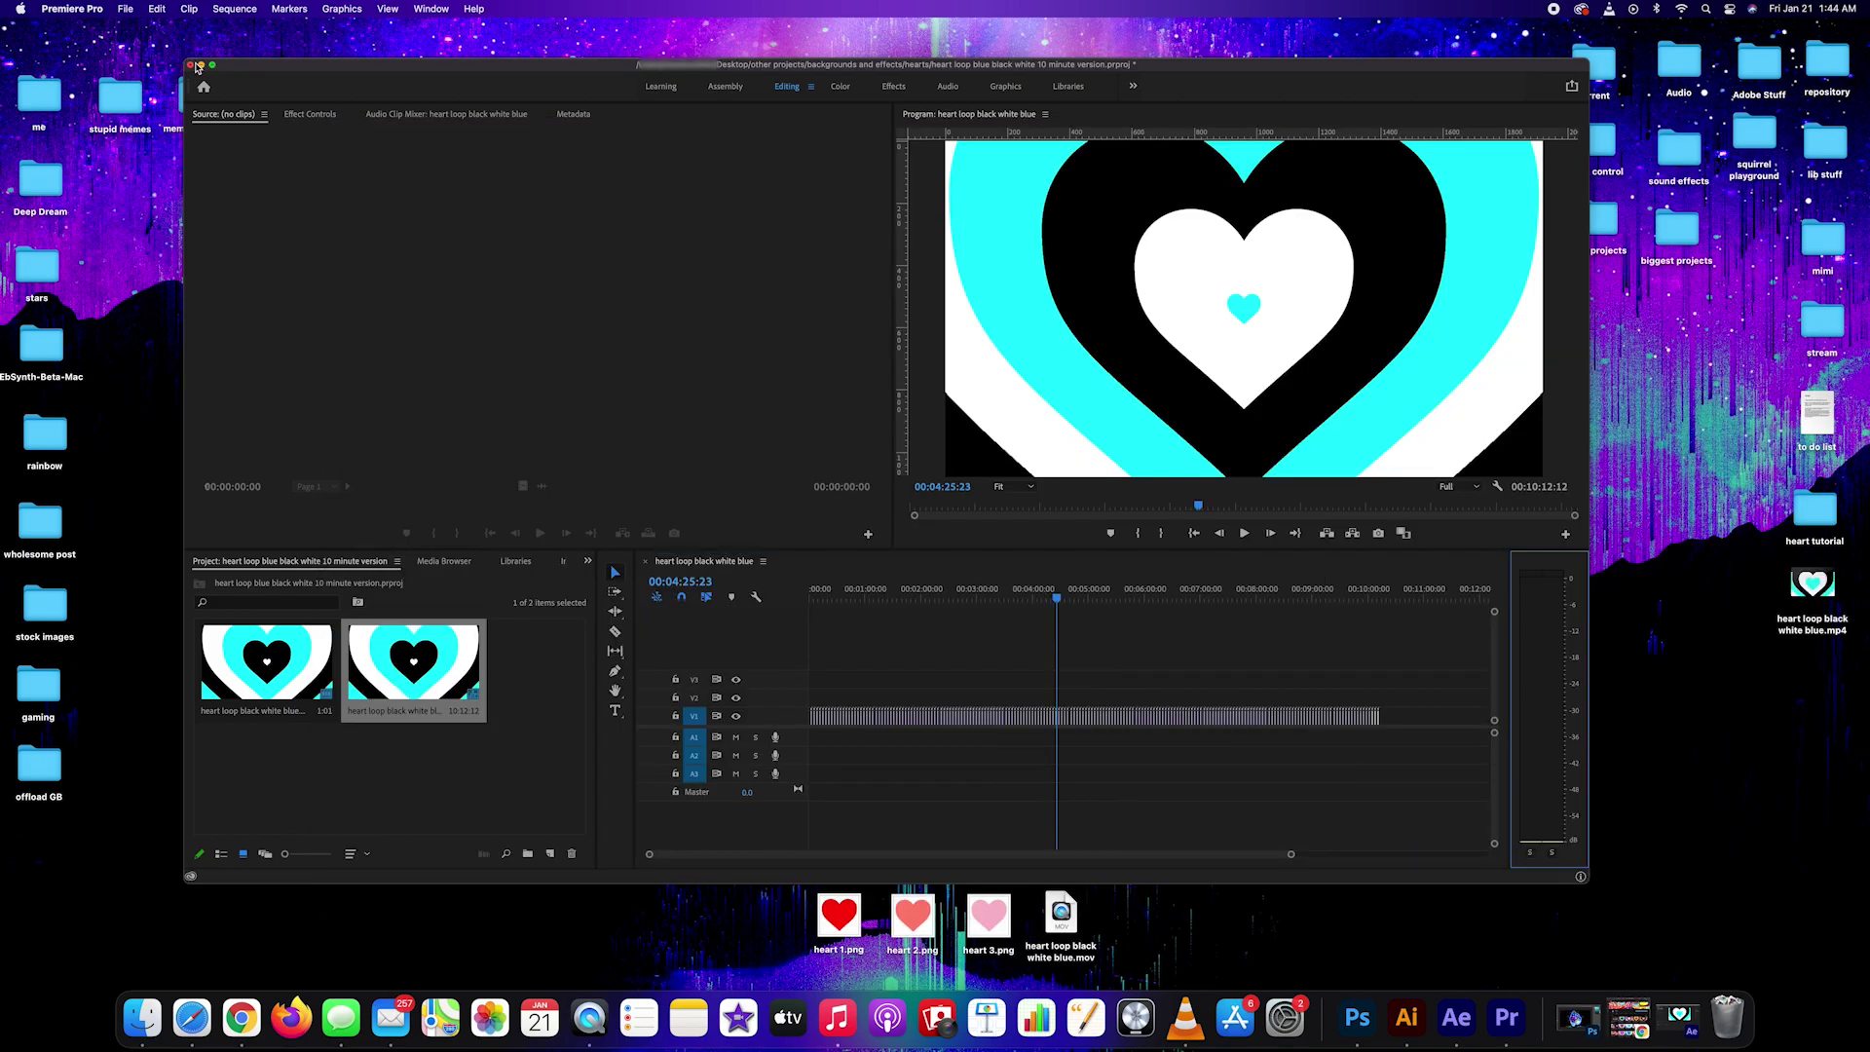
Step: Move the exported heart loop black white blue.mp4 to the middle of the desktop and play it full screen in QuickTime Player
key(F11)
drag(1812, 584, 965, 776)
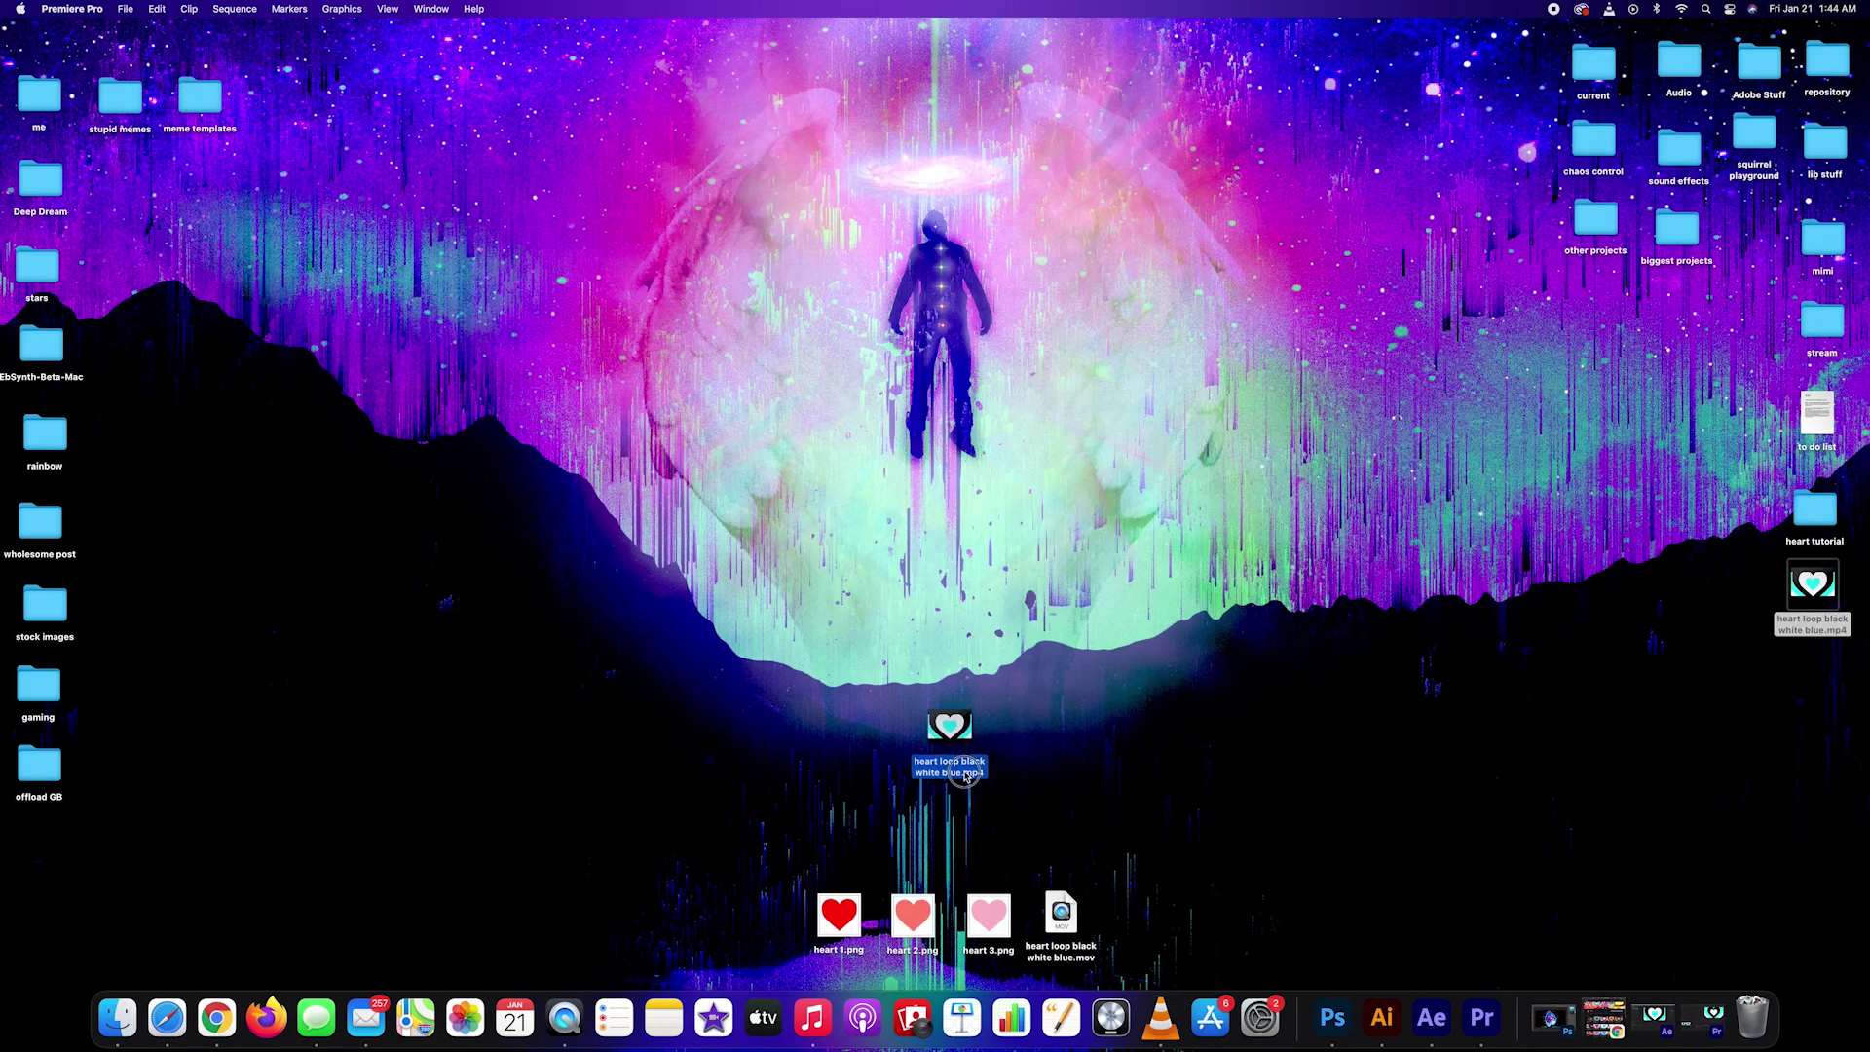
double_click(965, 775)
drag(746, 760, 985, 719)
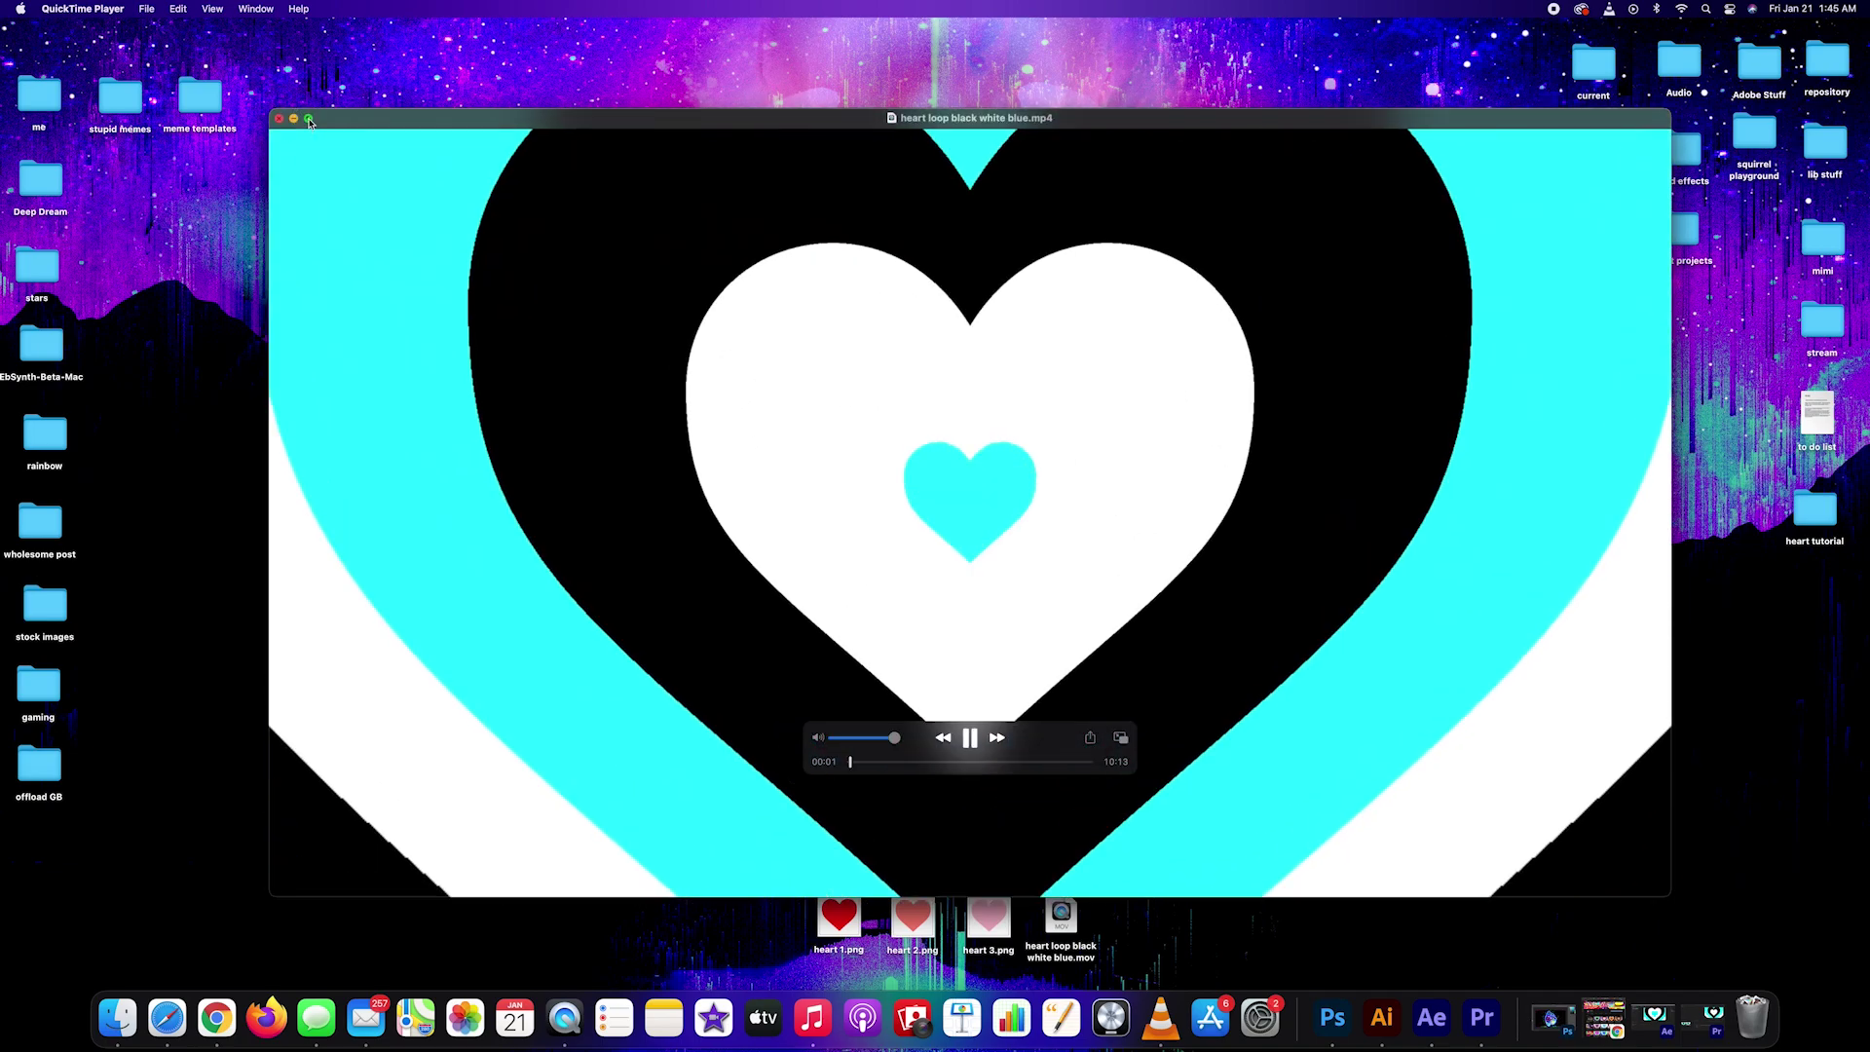
click(309, 118)
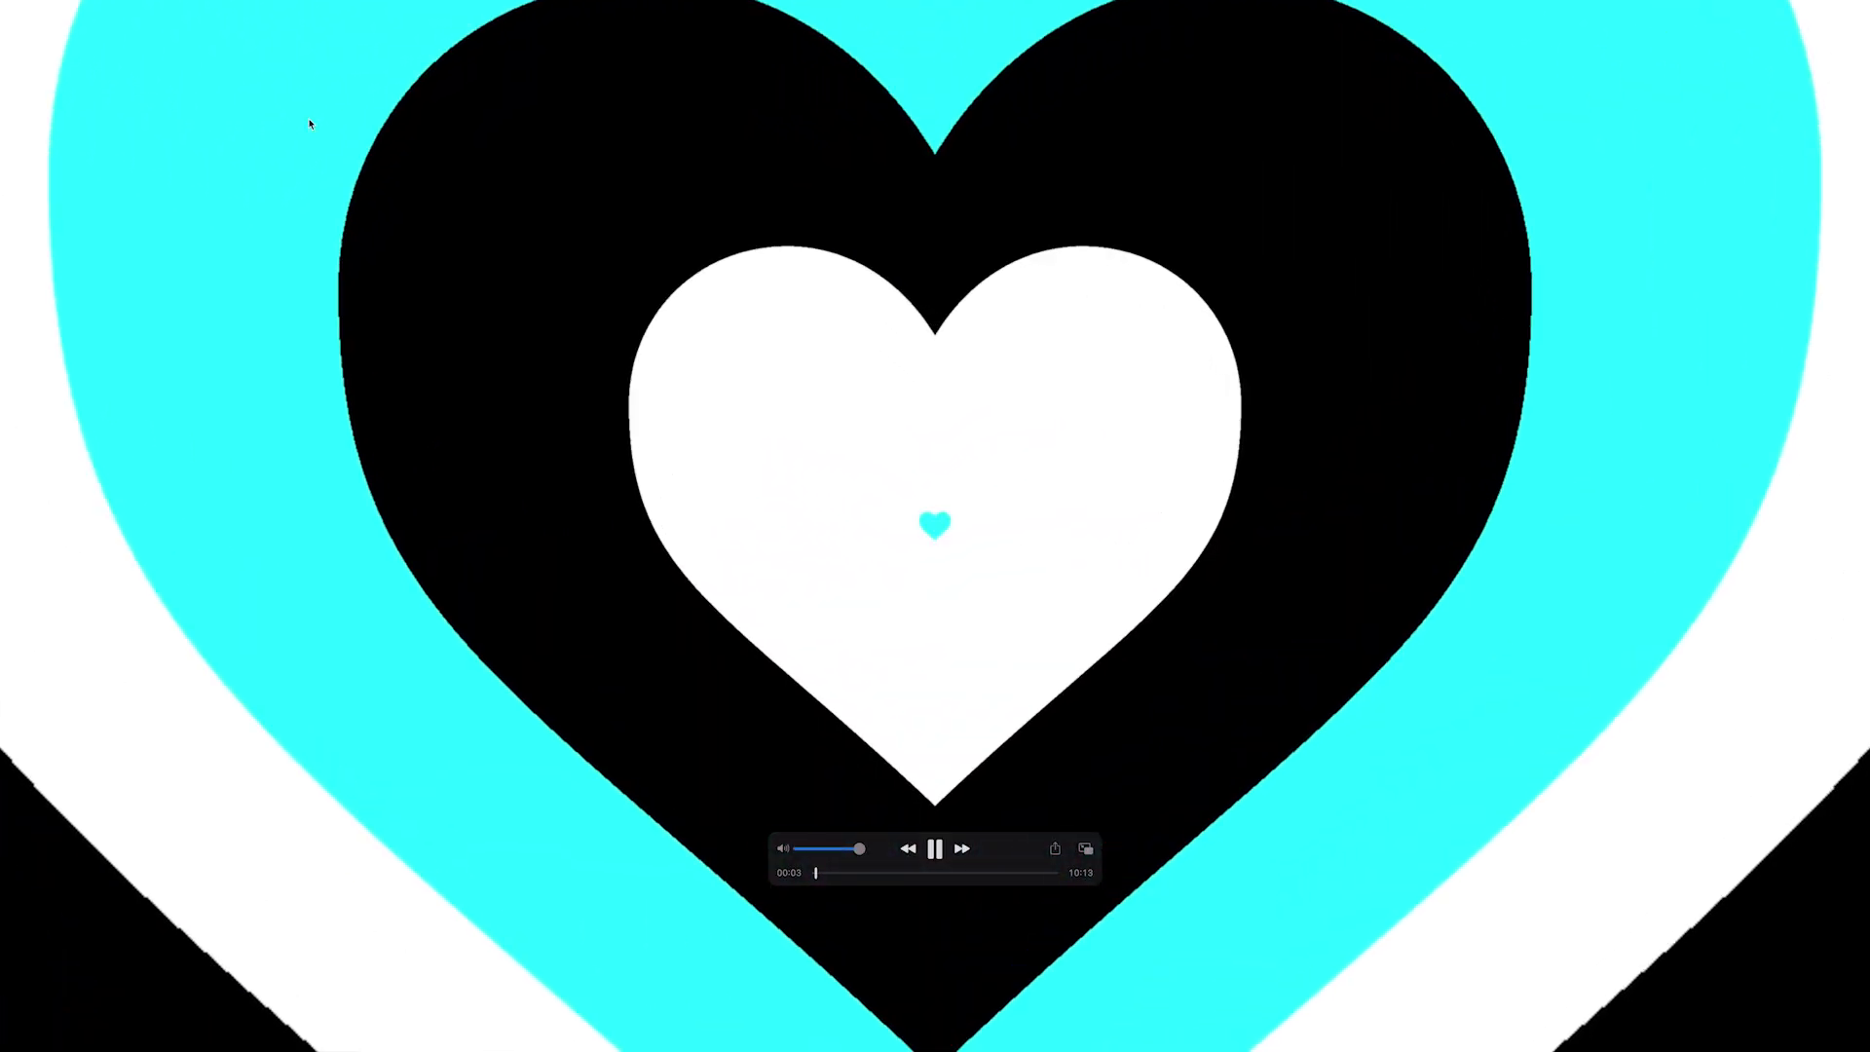